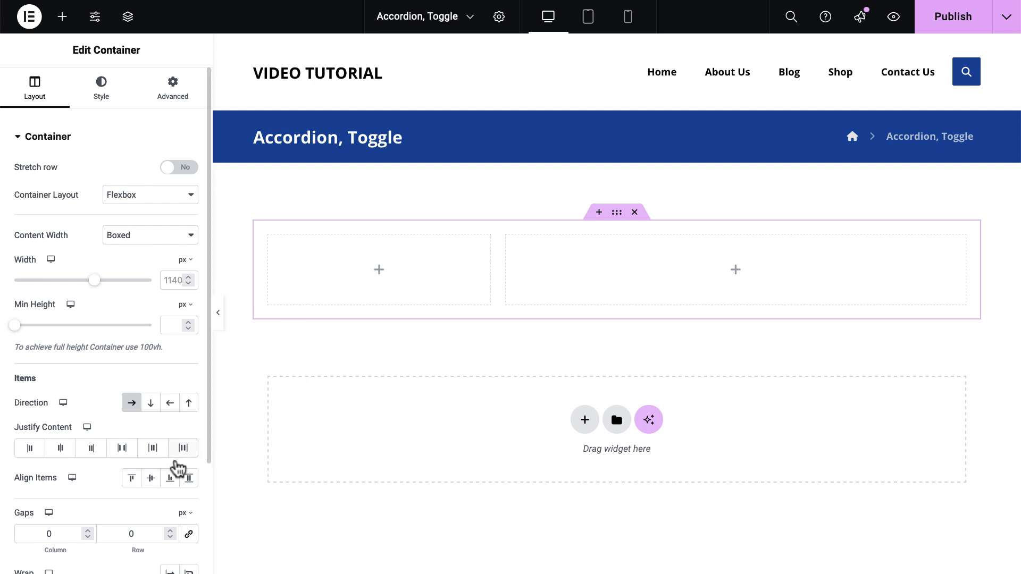
Step: Reverse the container's row direction and place an Accordion, Toggle widget in its wider column
click(169, 403)
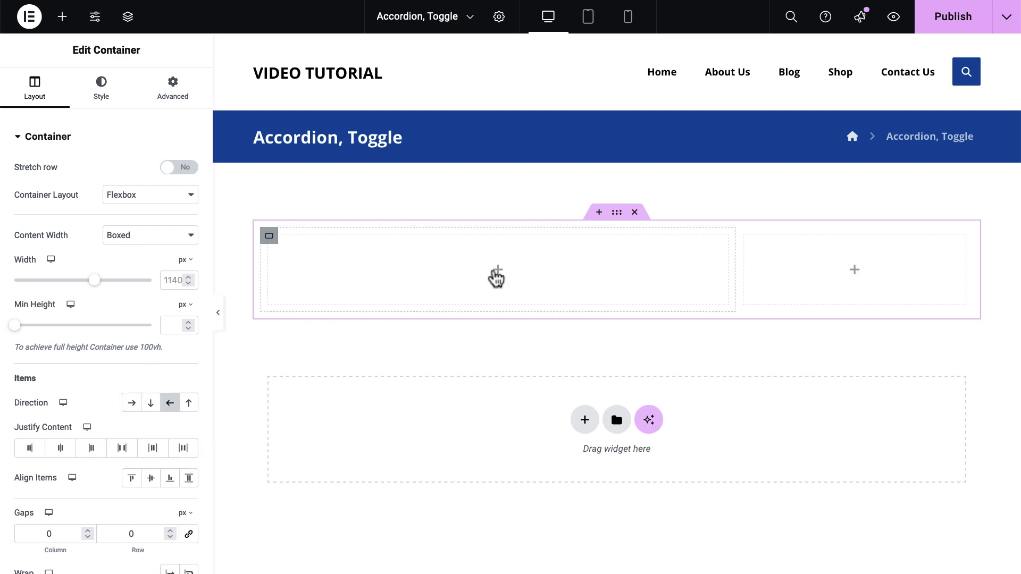
click(496, 273)
text(acc)
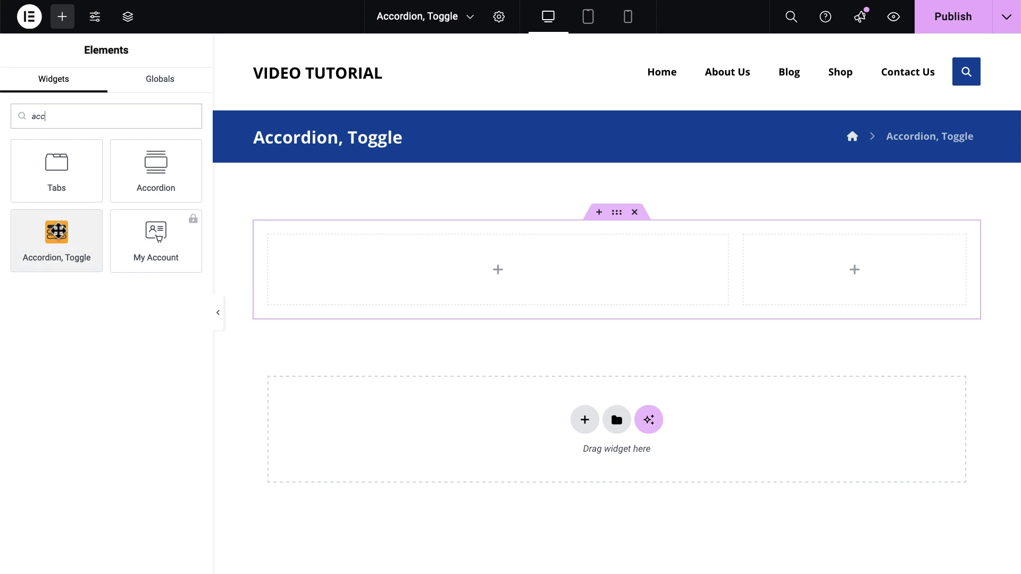
drag(56, 232, 370, 277)
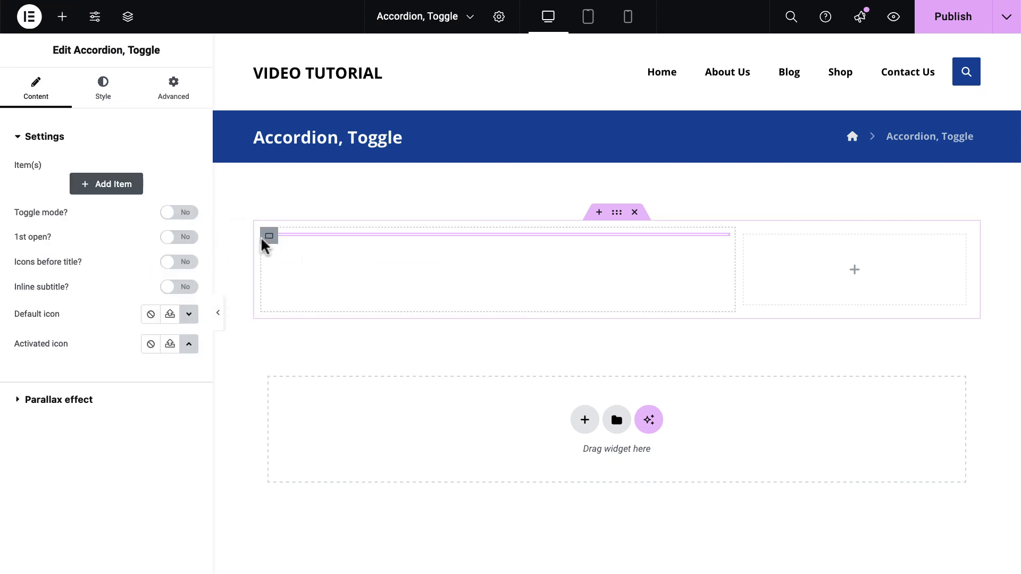
Step: Add the widget's first item and give it the title "Accordion"
click(101, 187)
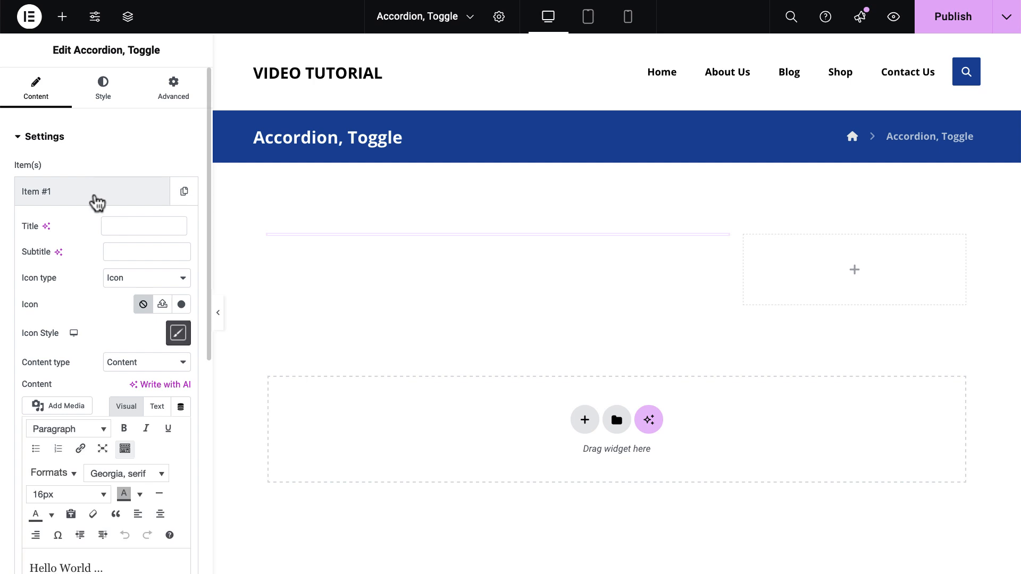
click(113, 222)
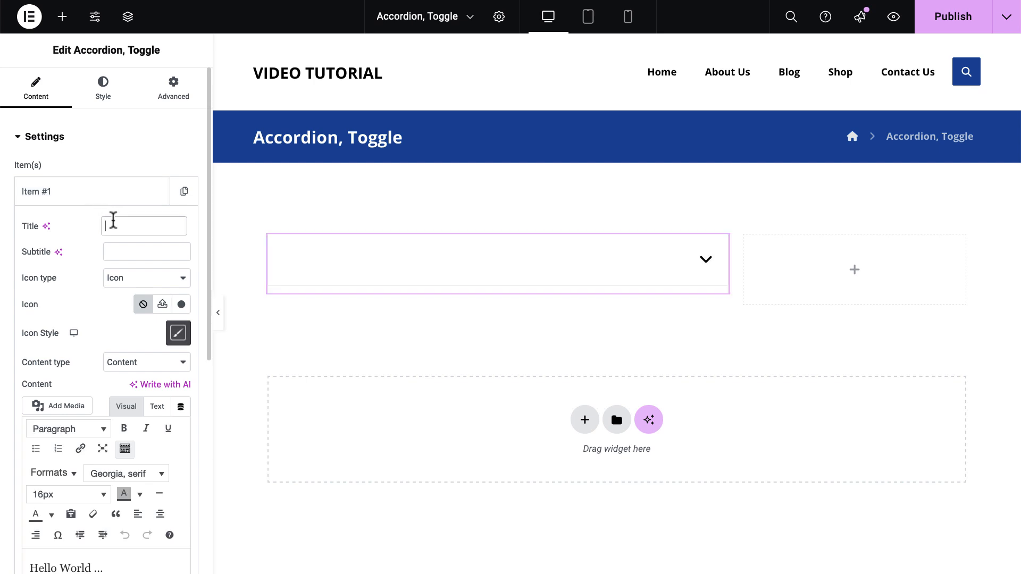
text(Accordion)
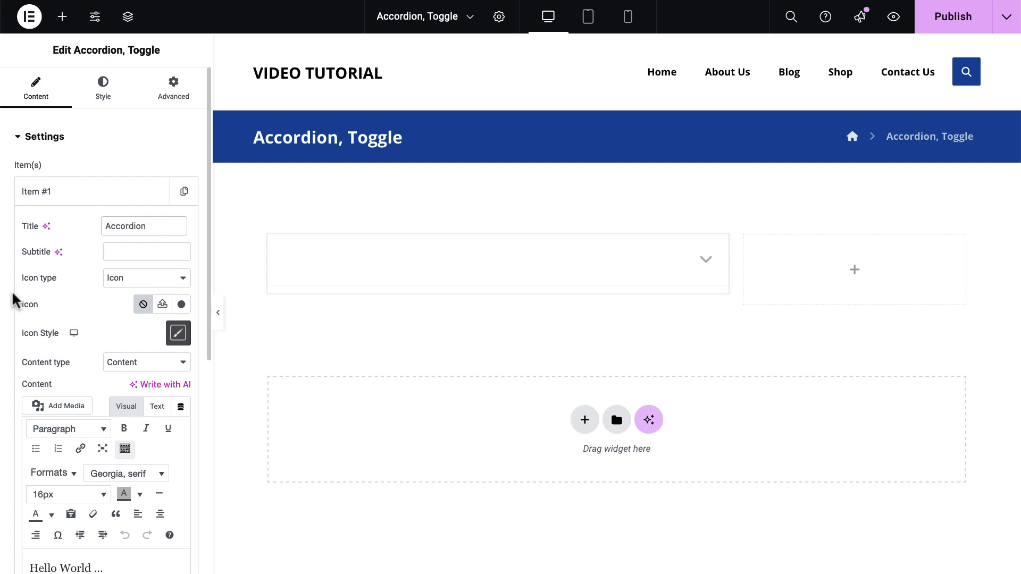
Step: Replace the first item's placeholder content with the copied paragraph about accordions and set its subtitle to "Title 1"
scroll(85, 318, down, 5)
drag(114, 327, 39, 327)
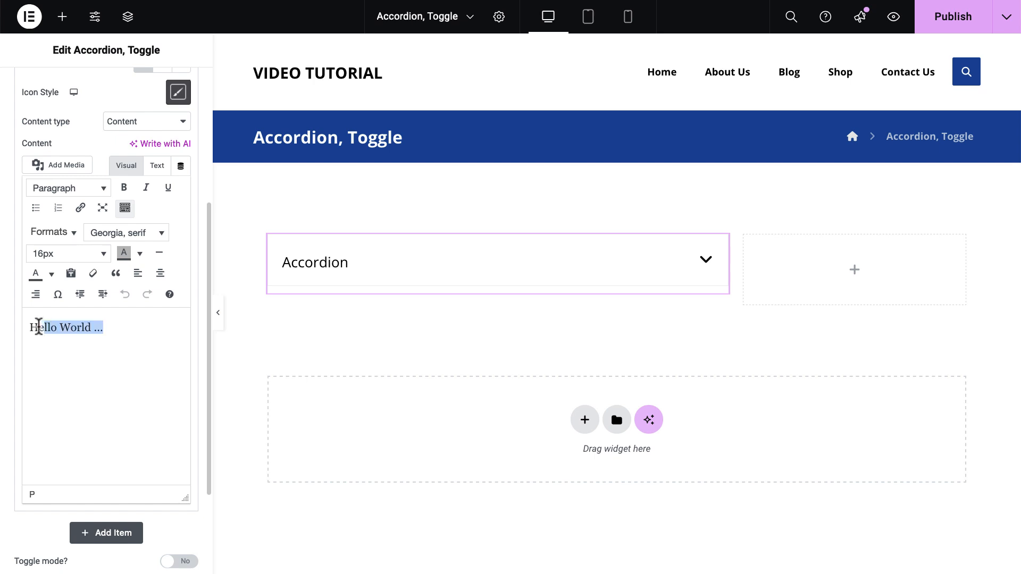
key(ctrl+v)
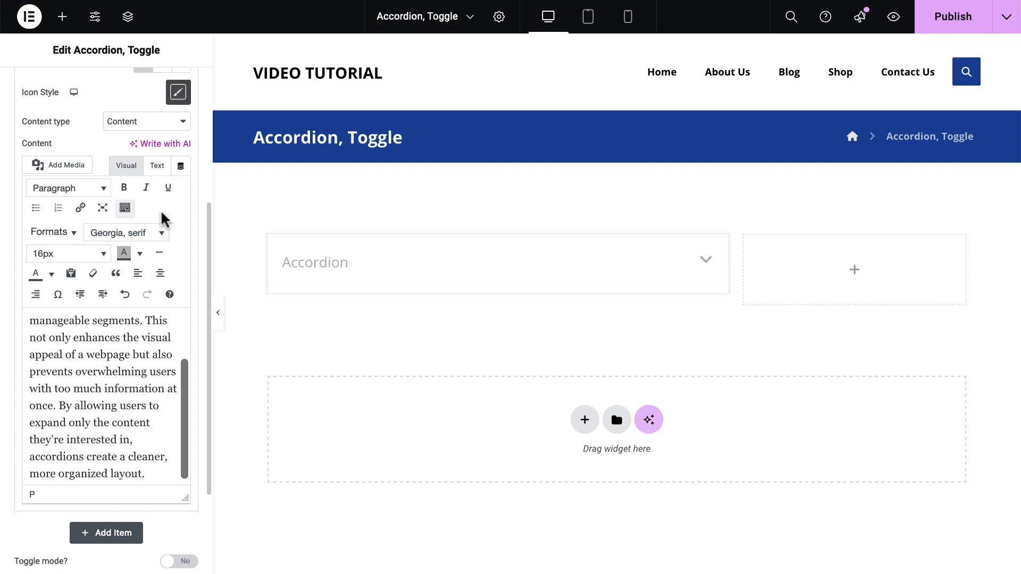
scroll(163, 219, up, 5)
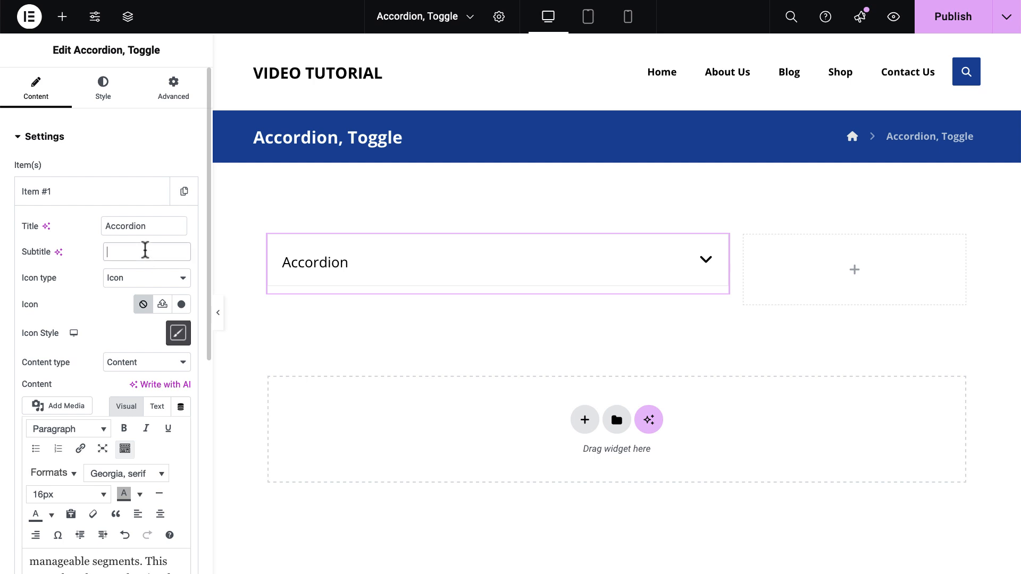
text(Title 1)
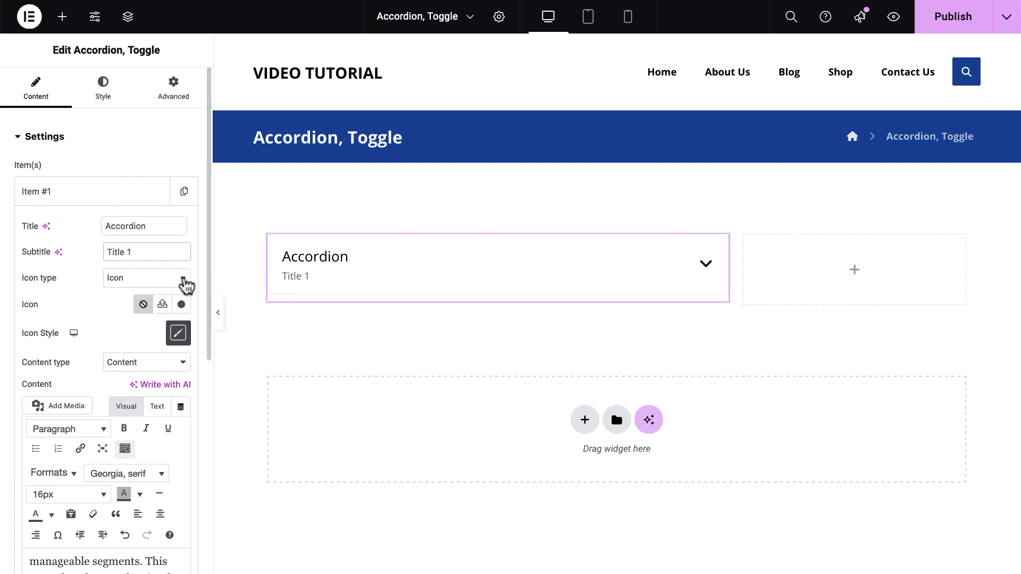
Step: Set the first item's icon type to Number with the value 01
click(185, 281)
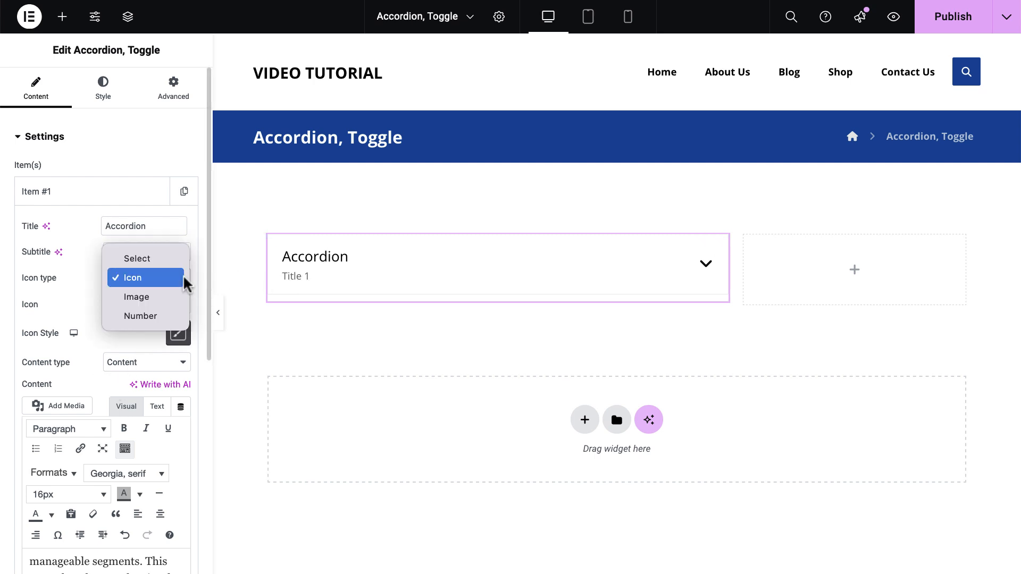
click(140, 317)
click(147, 308)
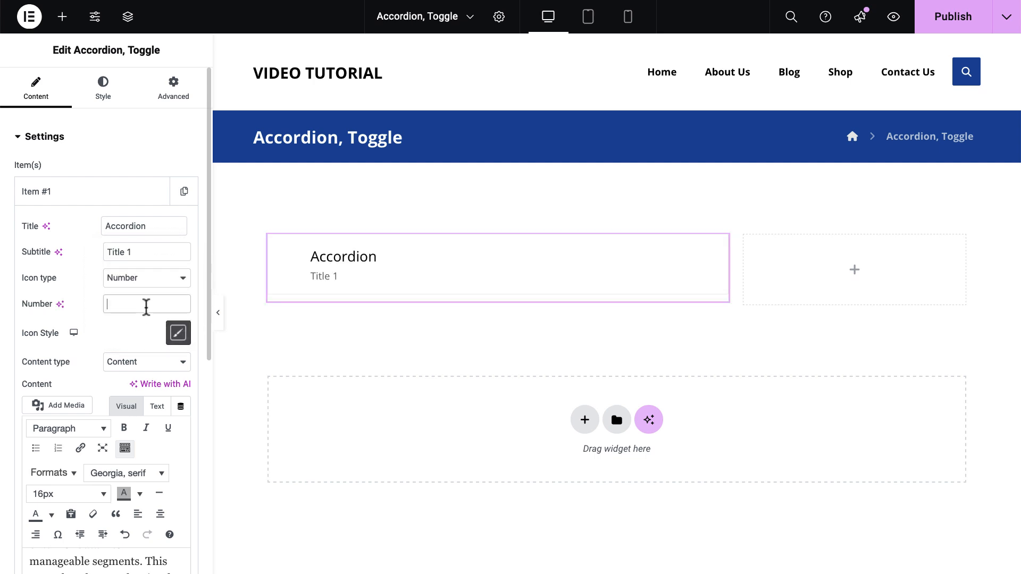
text(01)
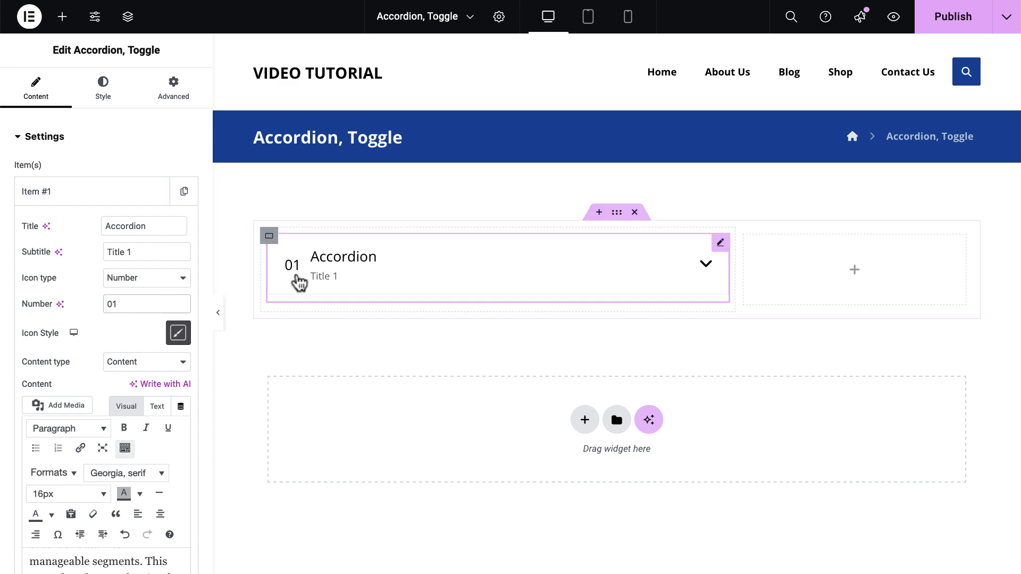
Step: Change the first item's icon type to Icon and insert the Bookmark icon from the icon library
click(177, 282)
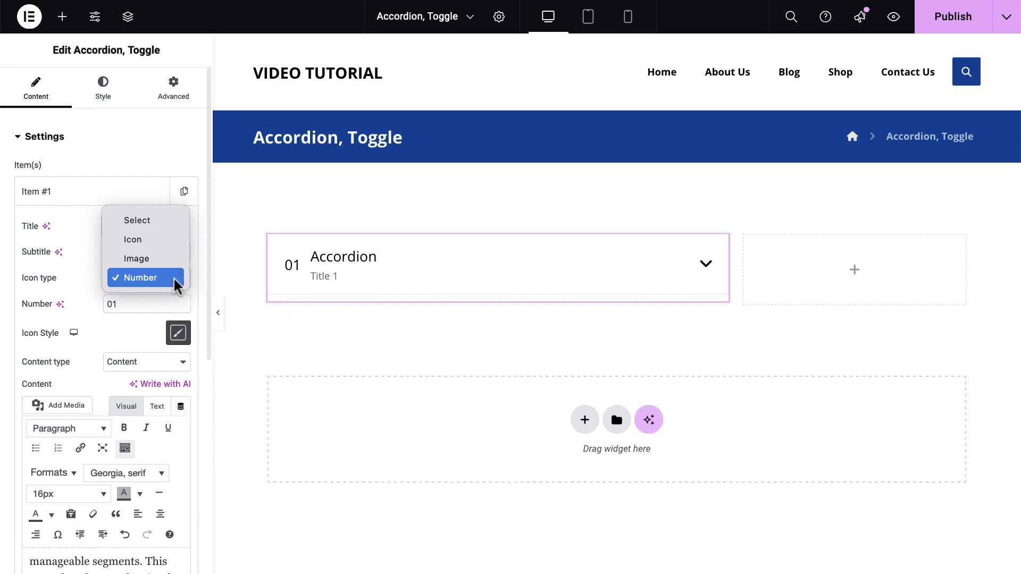
click(170, 239)
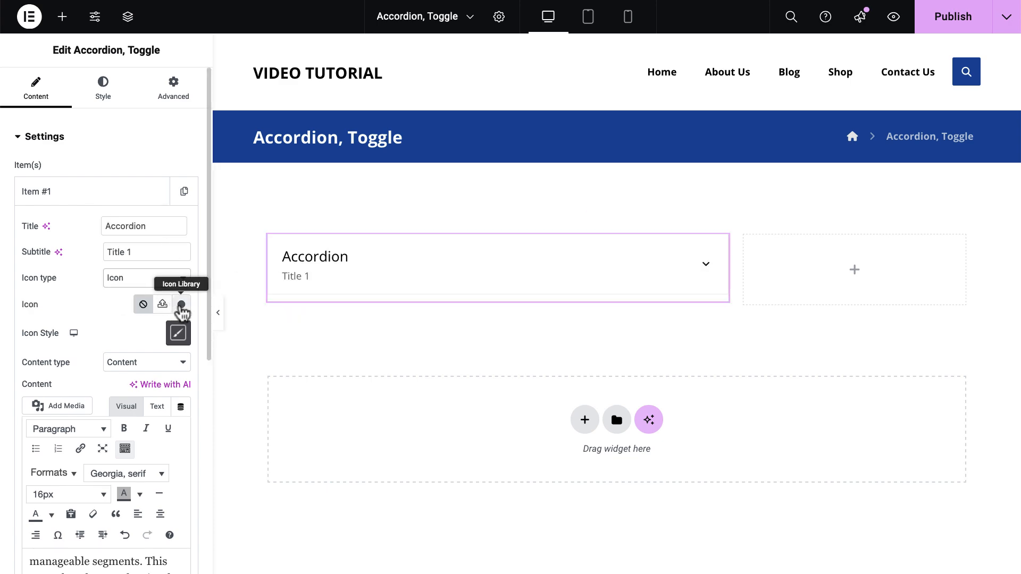
click(181, 304)
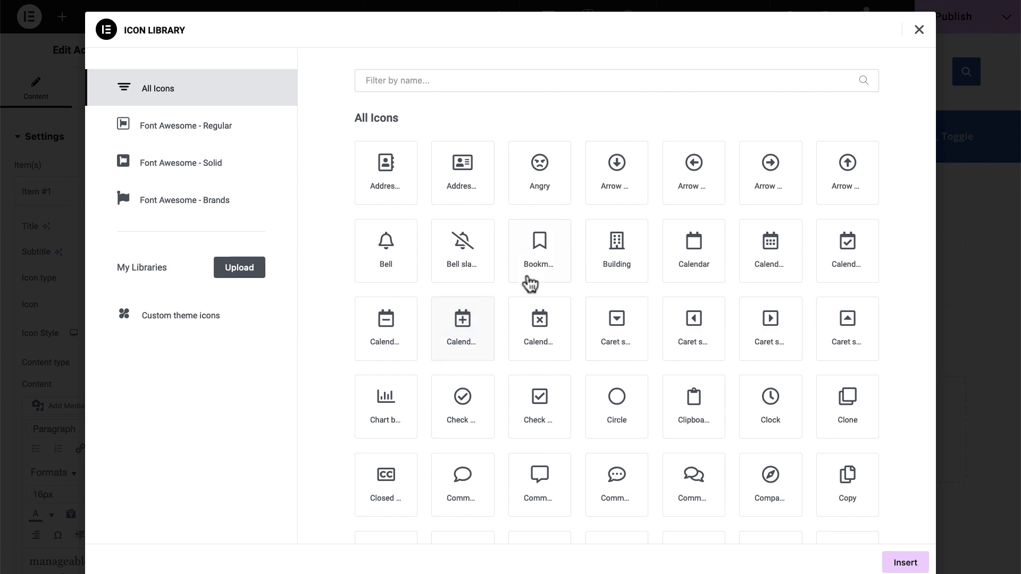
click(542, 259)
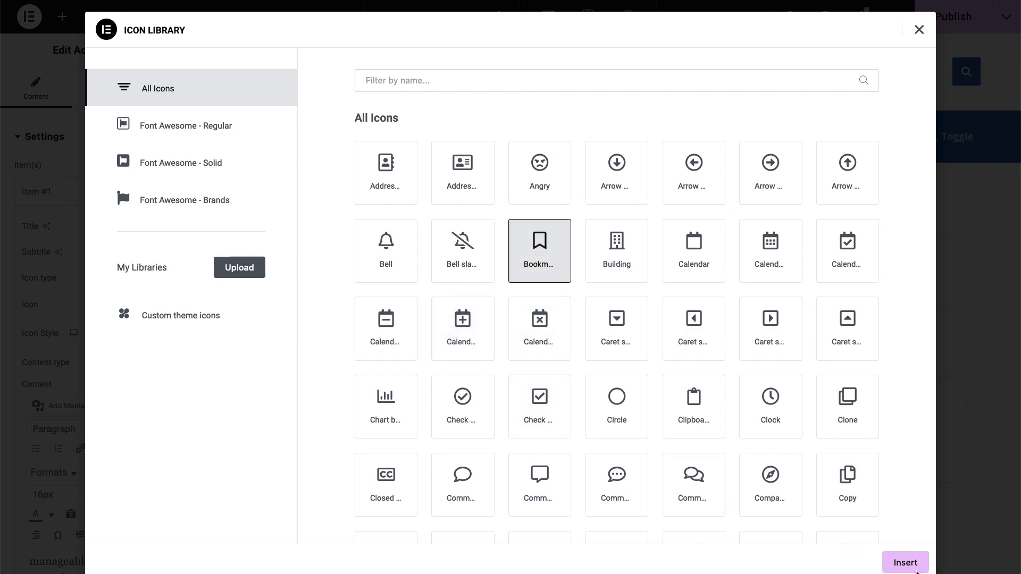
click(915, 567)
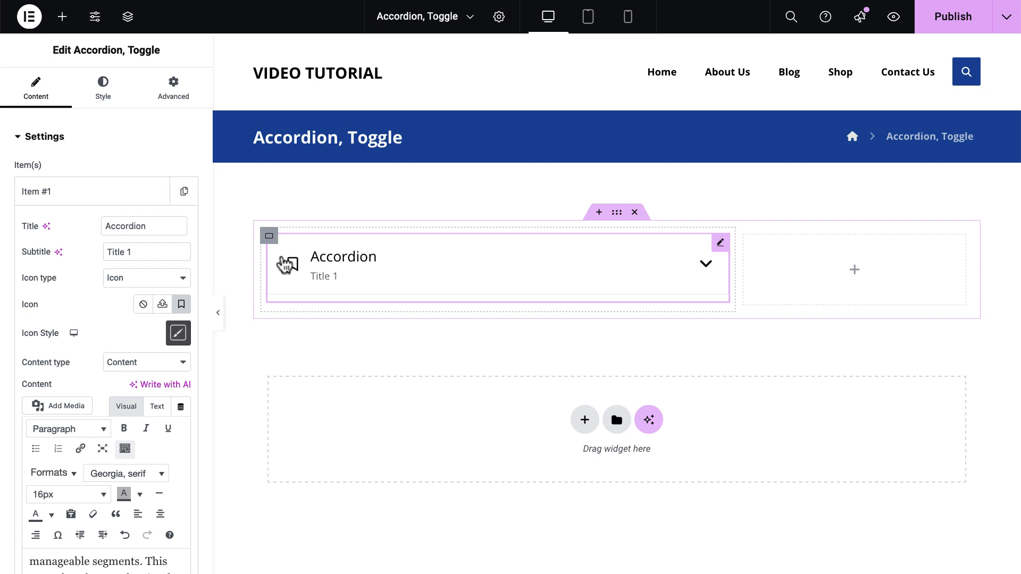
Step: Use the saved template "Text About Wordpress" as the first item's content and expand the item to preview it
scroll(141, 360, down, 3)
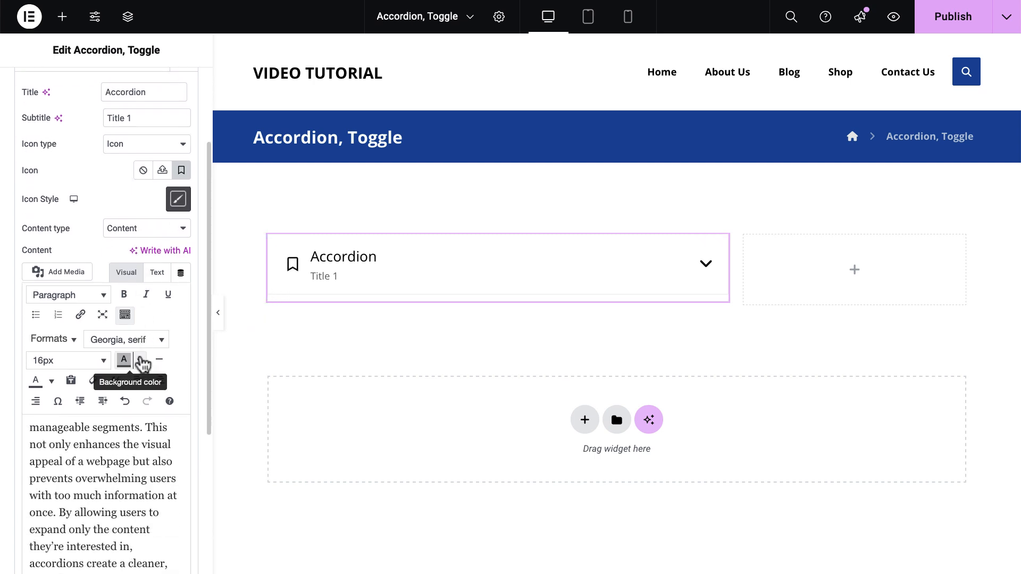
click(134, 231)
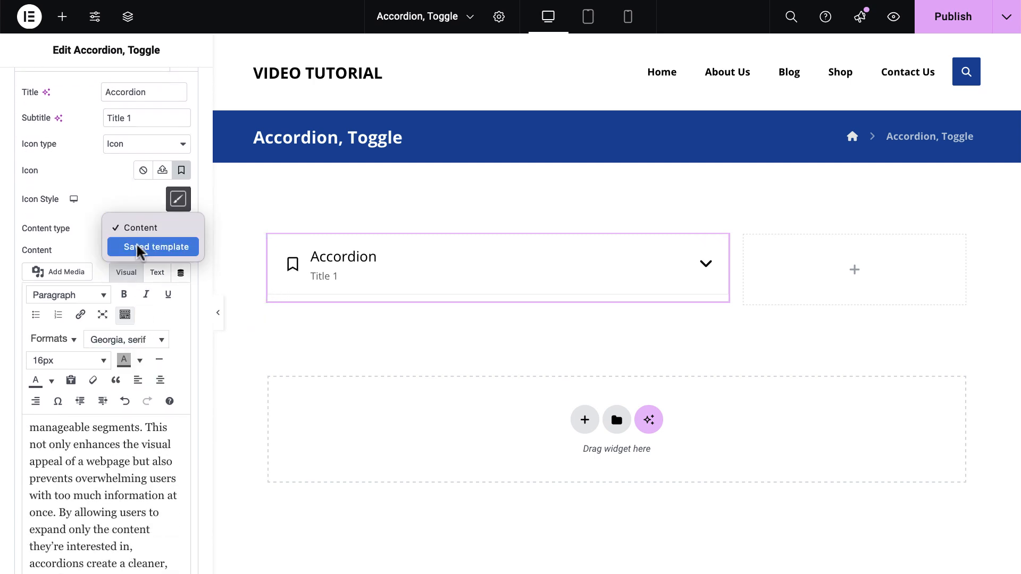
click(138, 248)
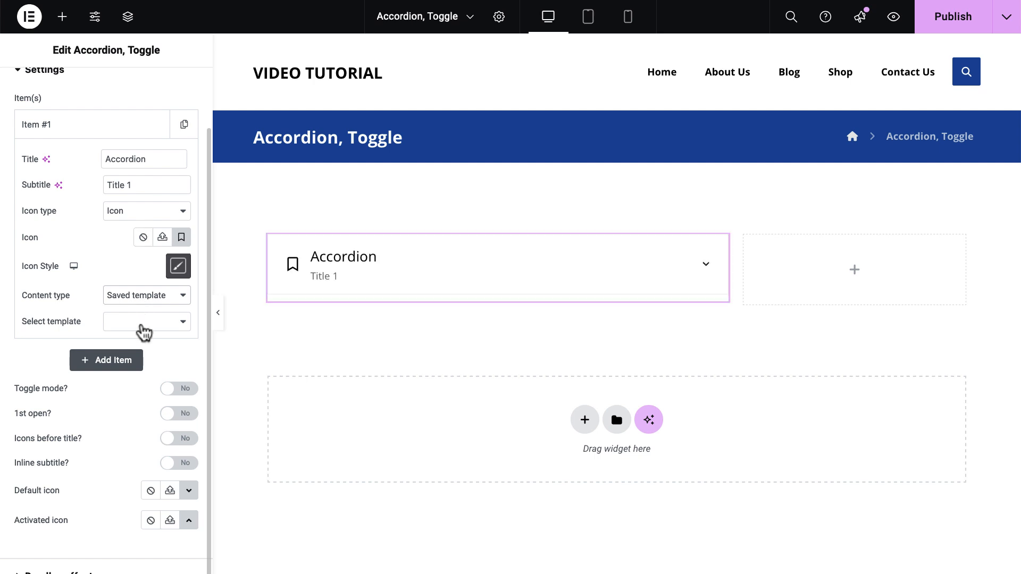
click(144, 333)
scroll(150, 287, down, 10)
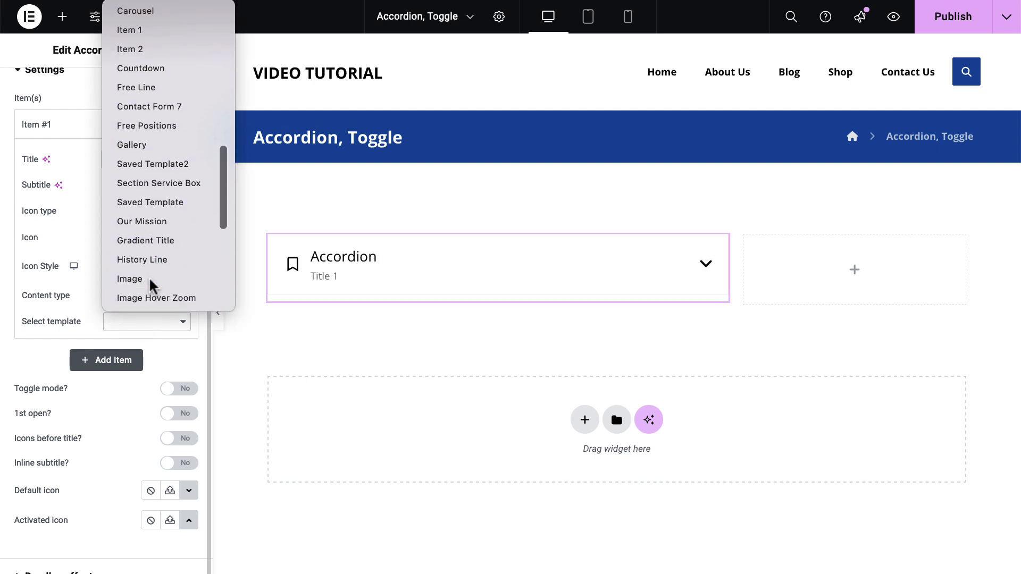
scroll(151, 287, down, 10)
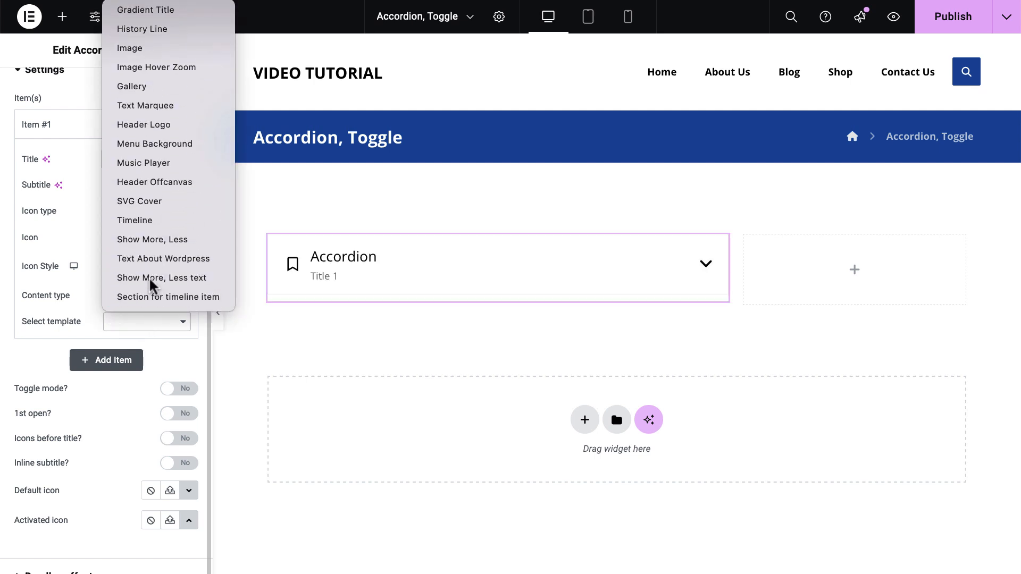
click(157, 258)
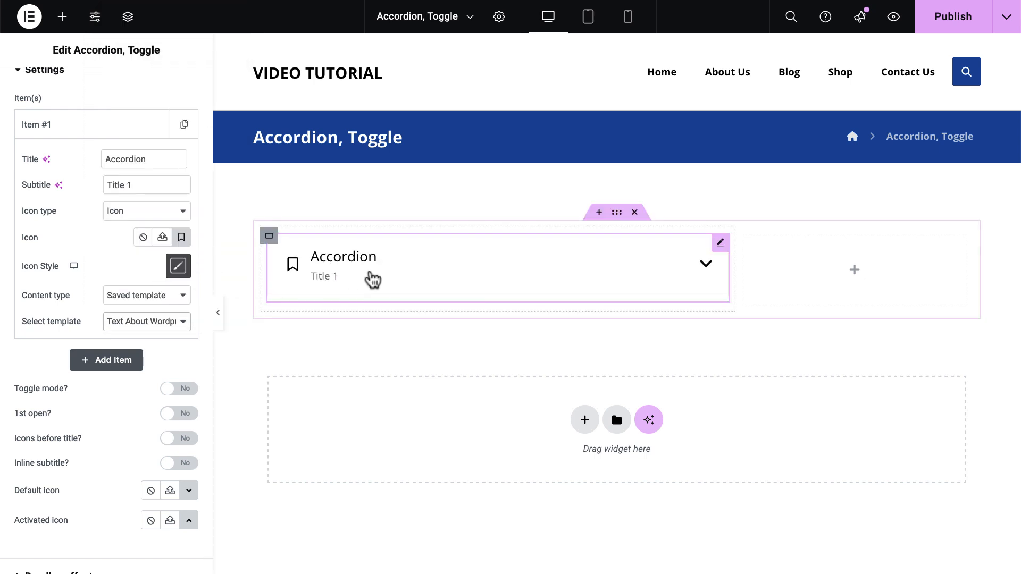
click(381, 277)
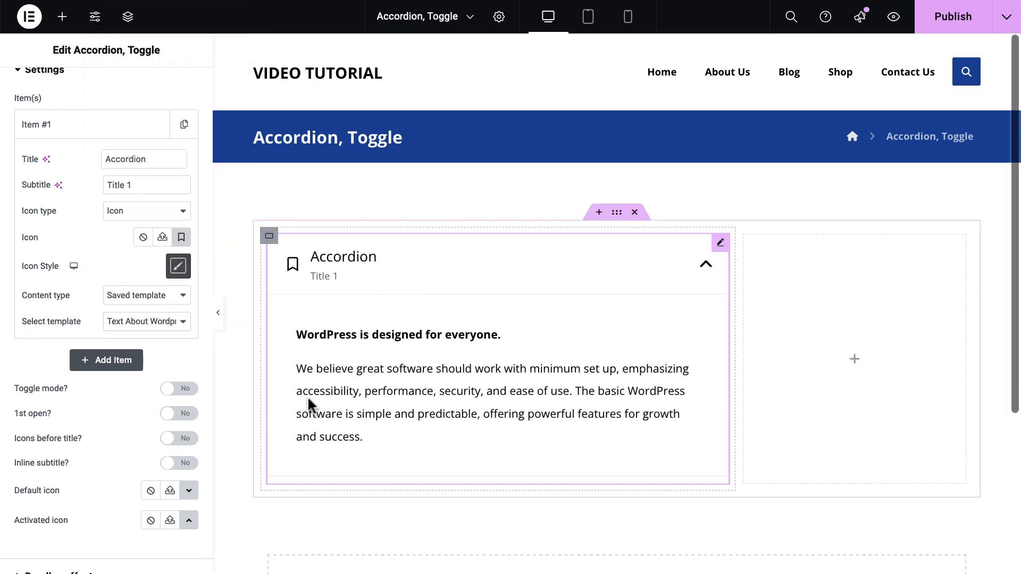
Step: Switch the first item's content type back to Content and expand the item on the page to preview its text
click(170, 304)
click(167, 276)
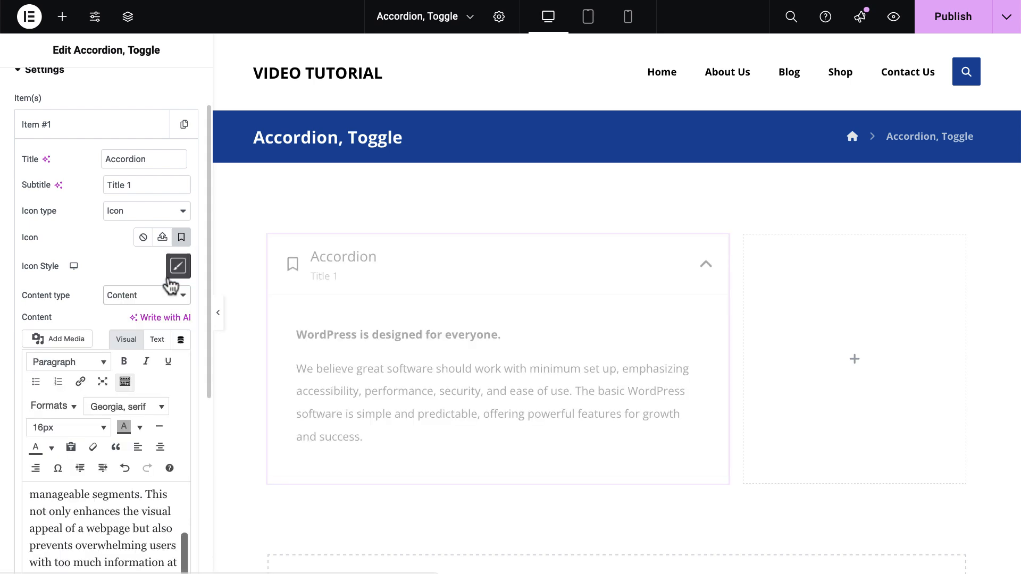
scroll(160, 404, down, 2)
scroll(158, 442, up, 3)
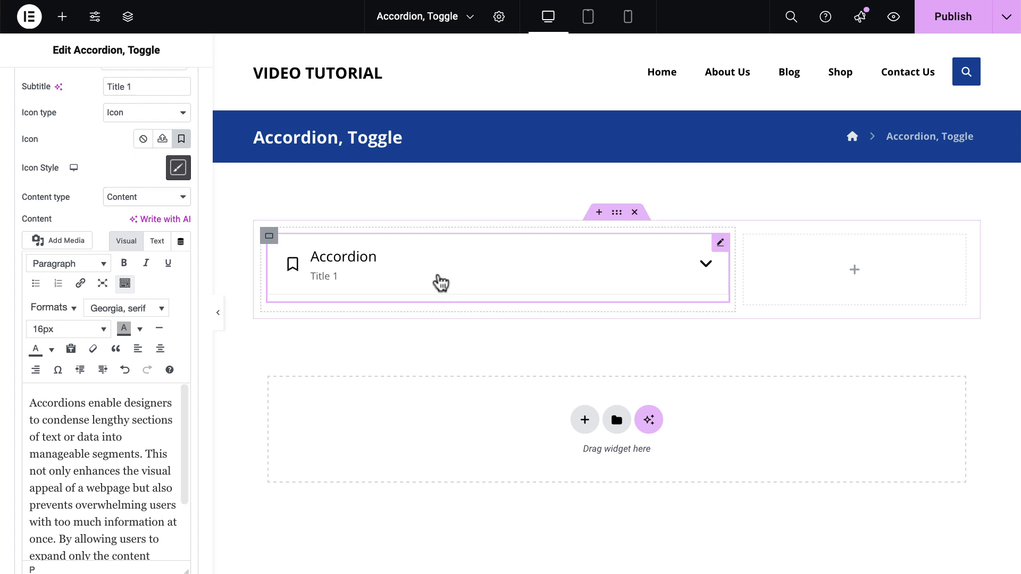
click(440, 281)
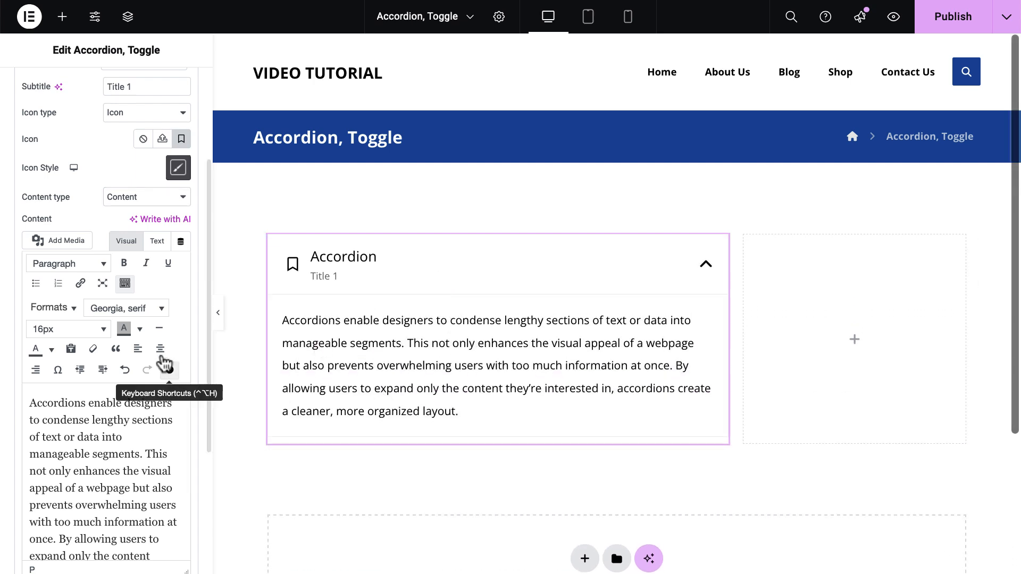
Step: Add a second item to the widget with the title "Toggle" and the subtitle "Title 2"
scroll(156, 319, up, 1)
scroll(155, 319, up, 2)
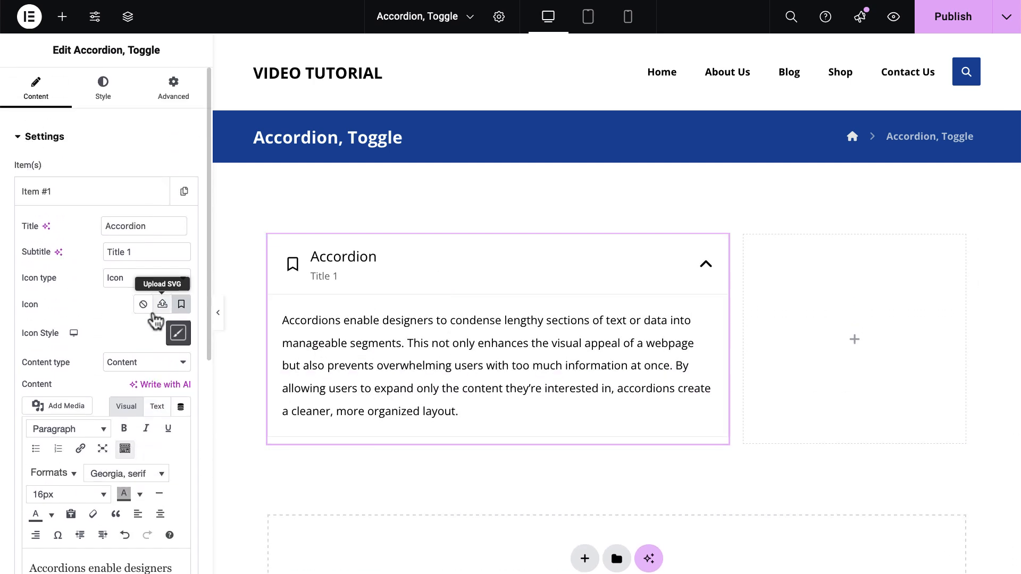
click(99, 204)
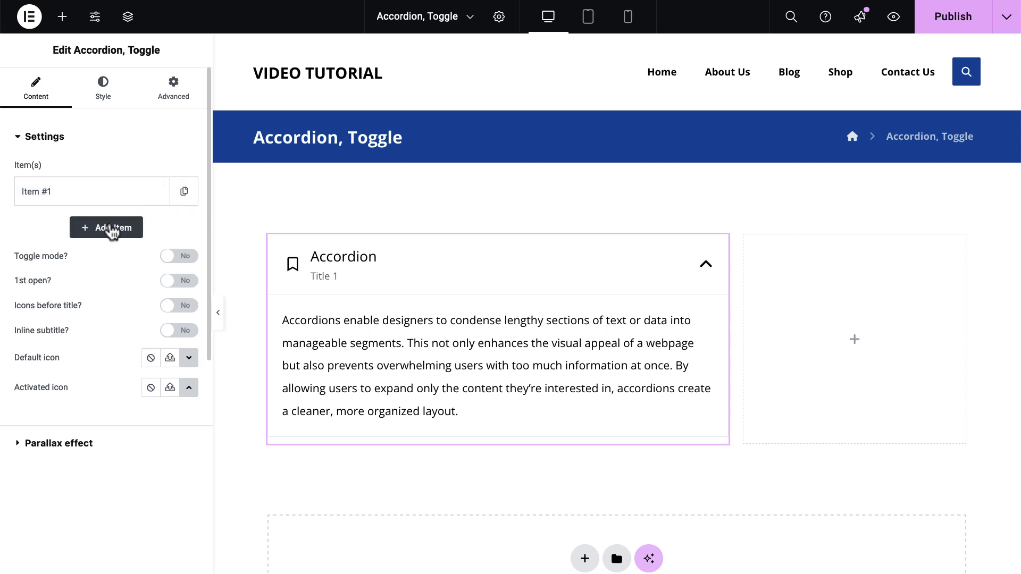
click(112, 229)
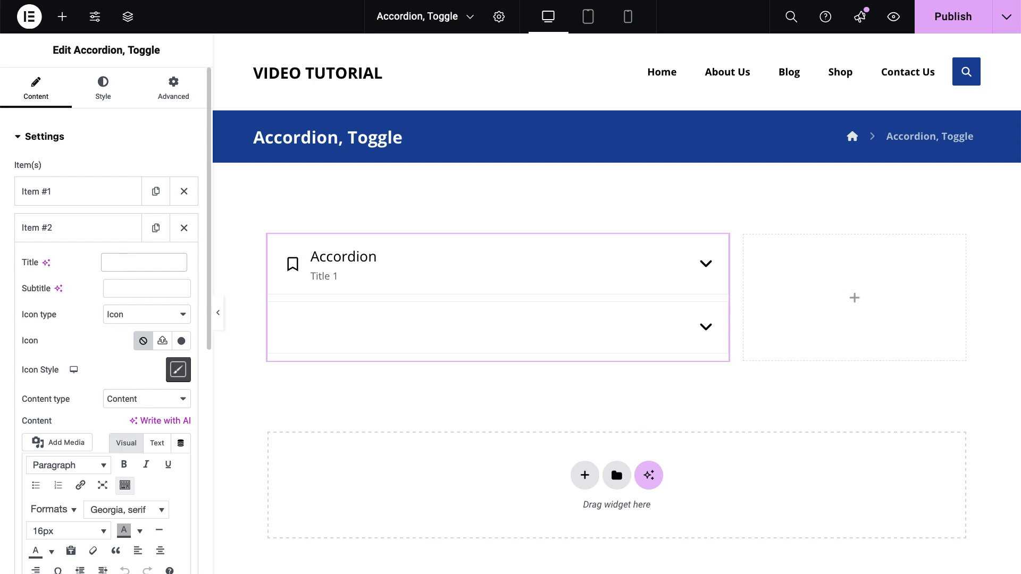
text(Toggle)
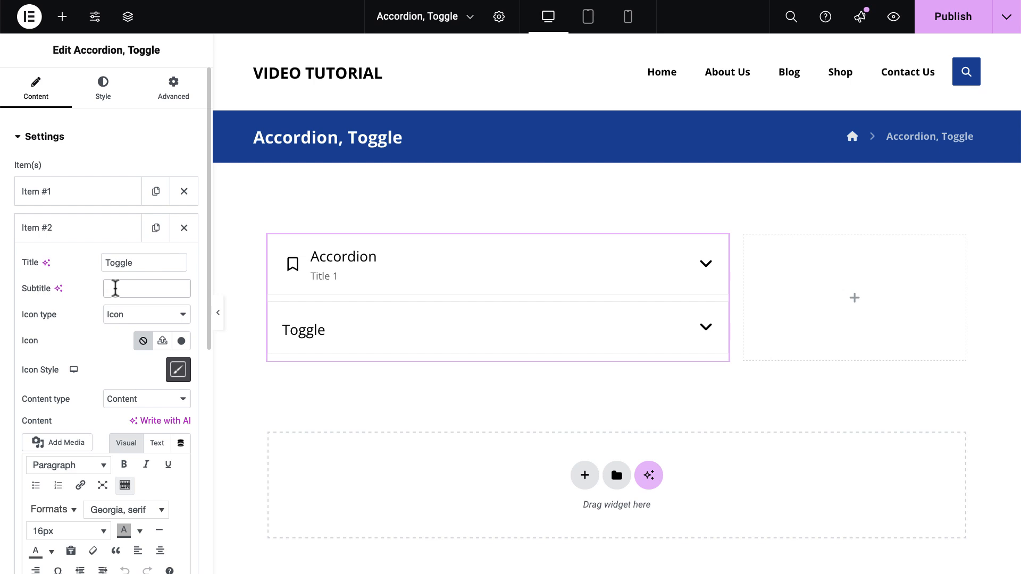
click(116, 288)
text(Title 2)
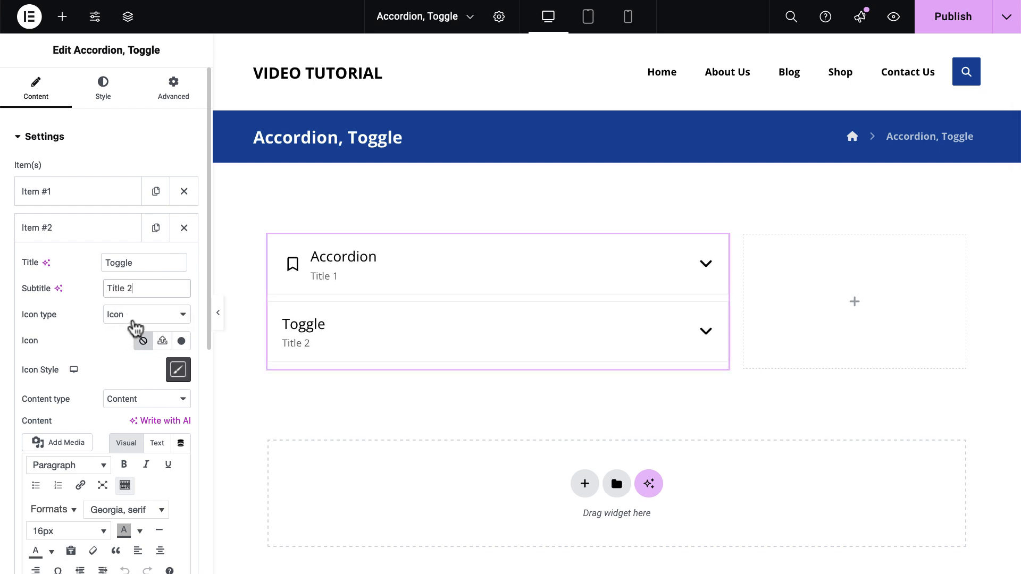
Step: Insert the Bell icon from the icon library as the second item's icon
click(181, 341)
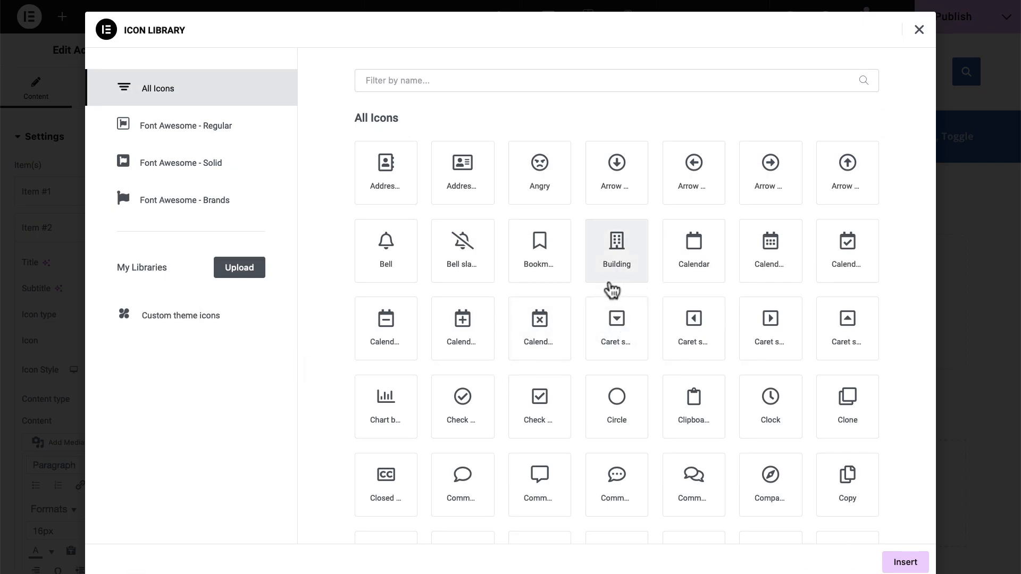
click(391, 242)
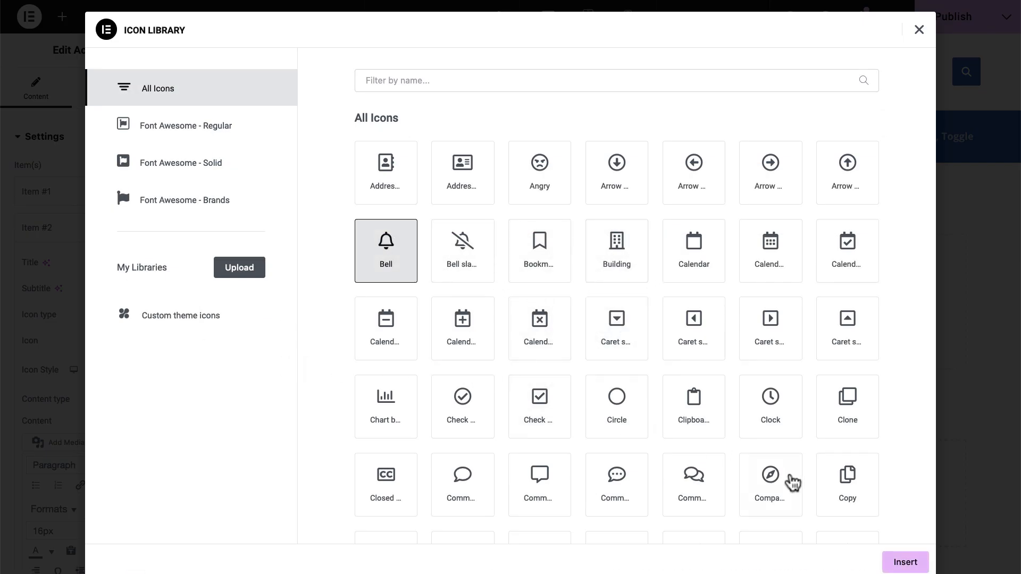
click(906, 560)
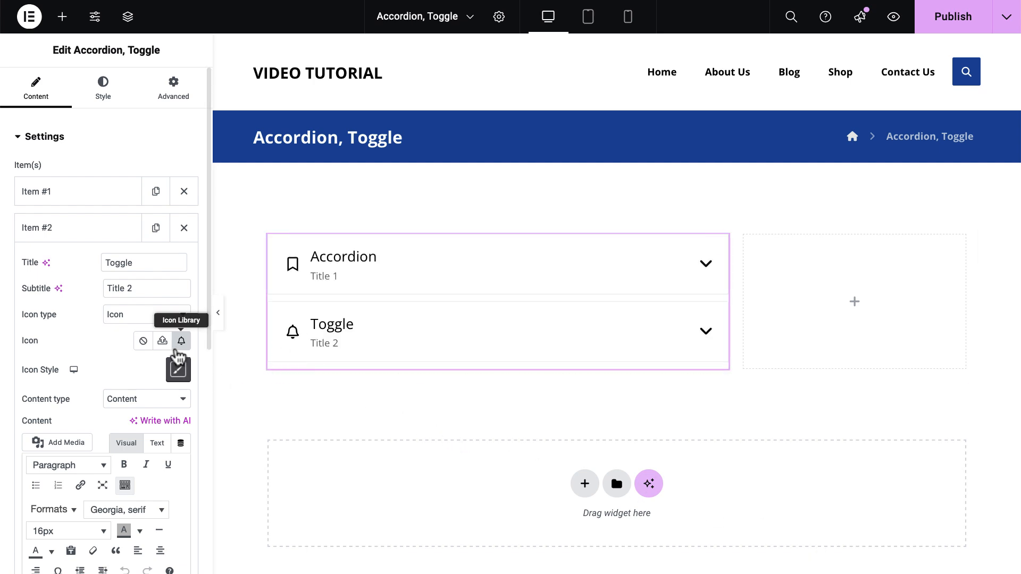
Step: Replace the second item's content with the copied paragraph about accordions and expand the item on the page to preview it
scroll(178, 355, down, 5)
drag(151, 368, 21, 359)
key(BackSpace)
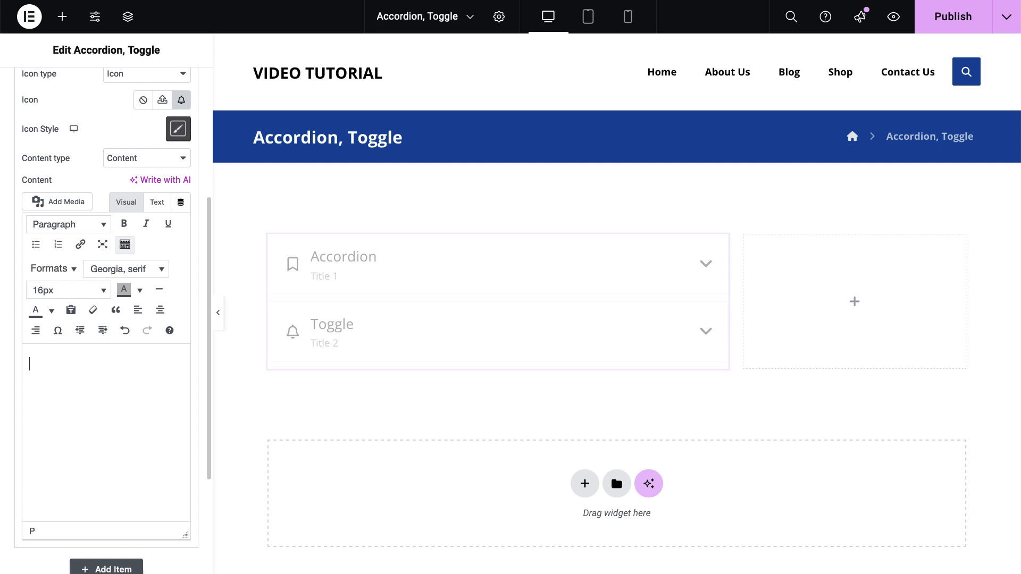
key(ctrl+v)
scroll(178, 452, up, 3)
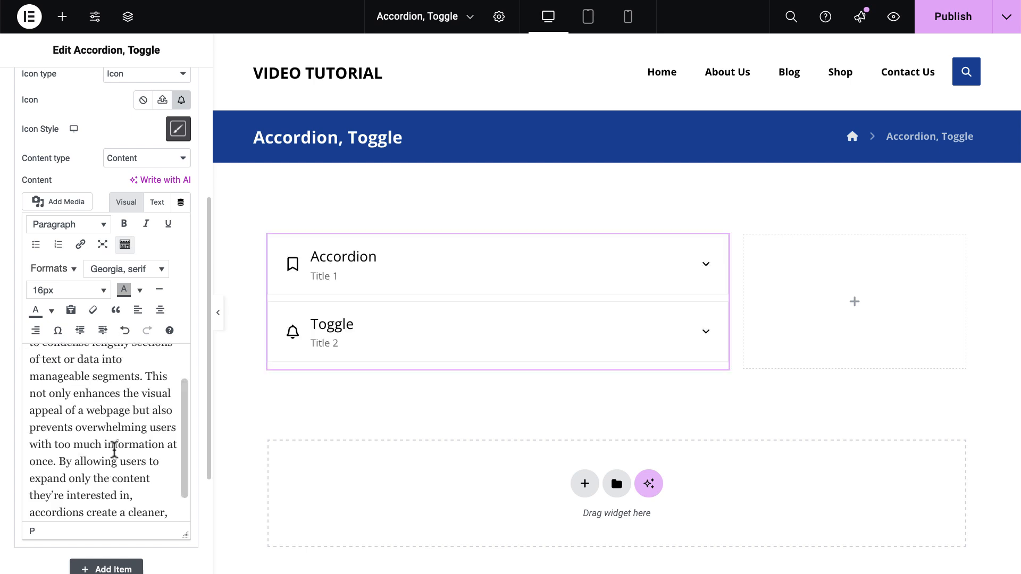
click(402, 347)
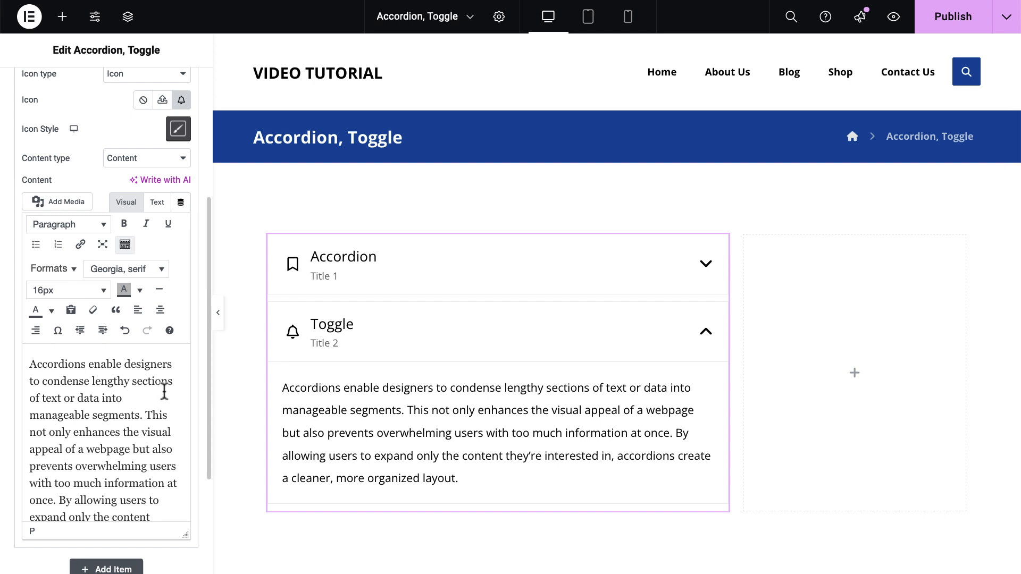
Step: Add a third item to the widget with the title "Element" and the subtitle "Title 3"
scroll(161, 393, down, 2)
scroll(208, 348, down, 3)
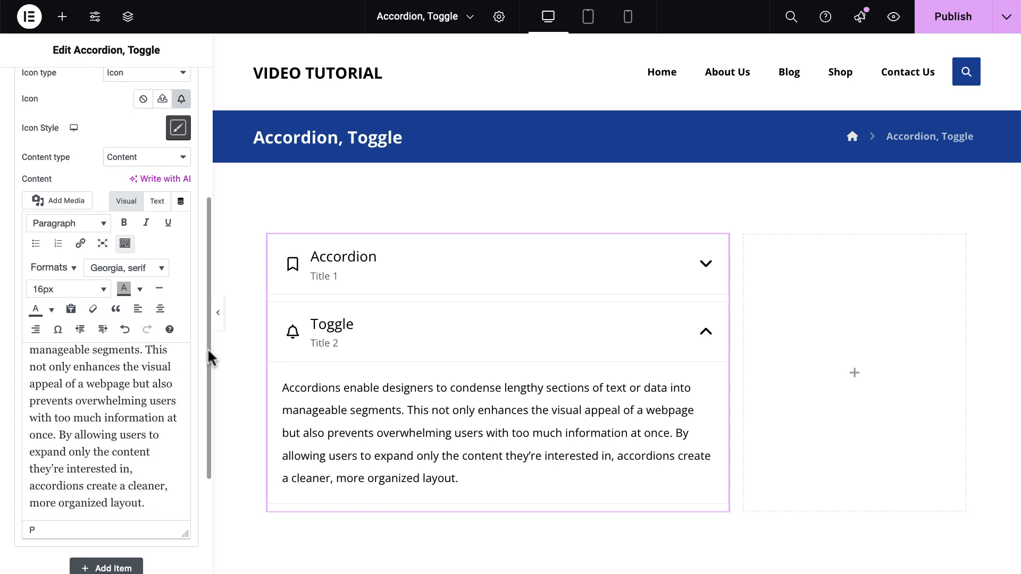
click(127, 404)
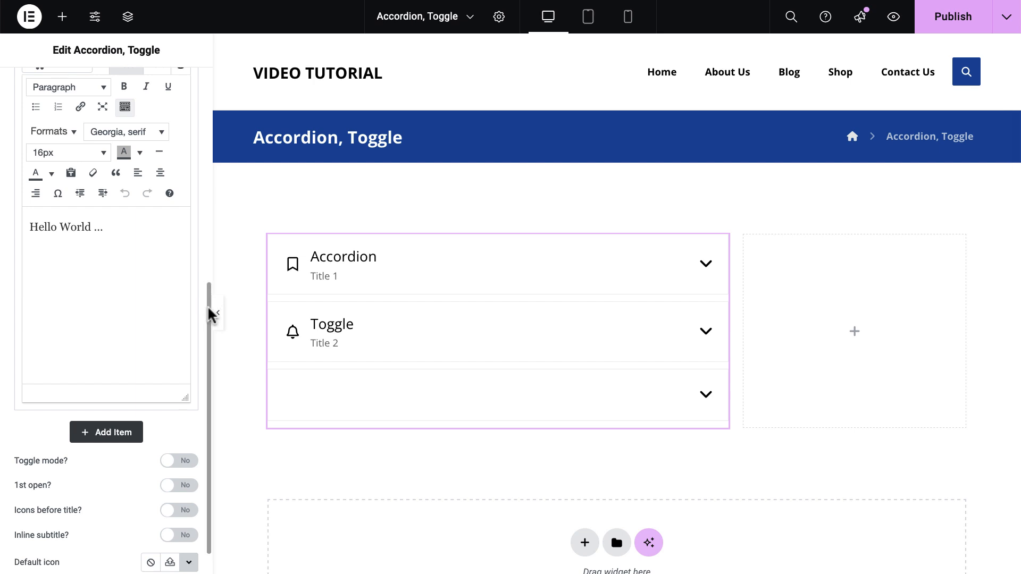
drag(208, 307, 223, 235)
scroll(136, 138, up, 5)
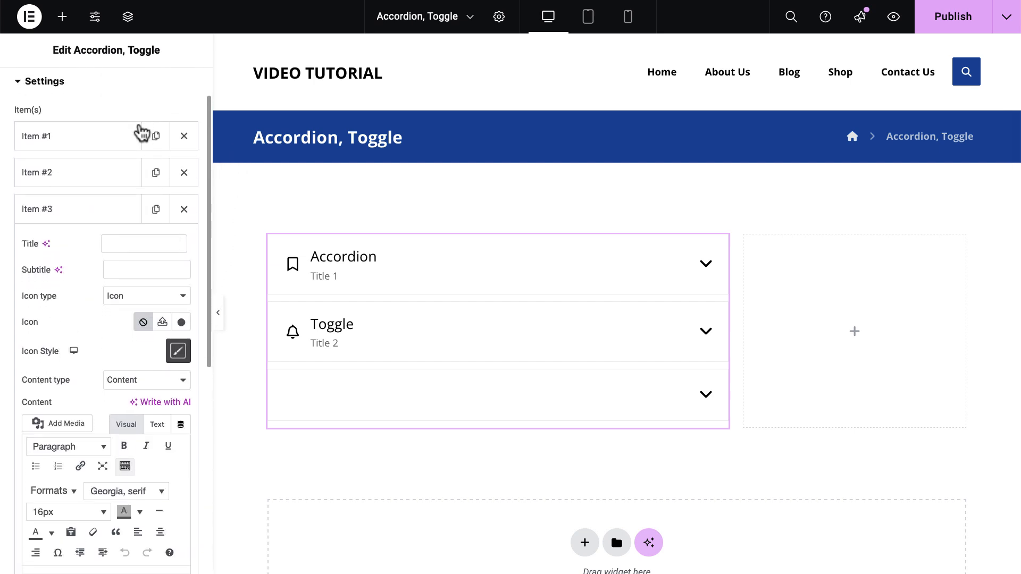
click(131, 157)
click(132, 158)
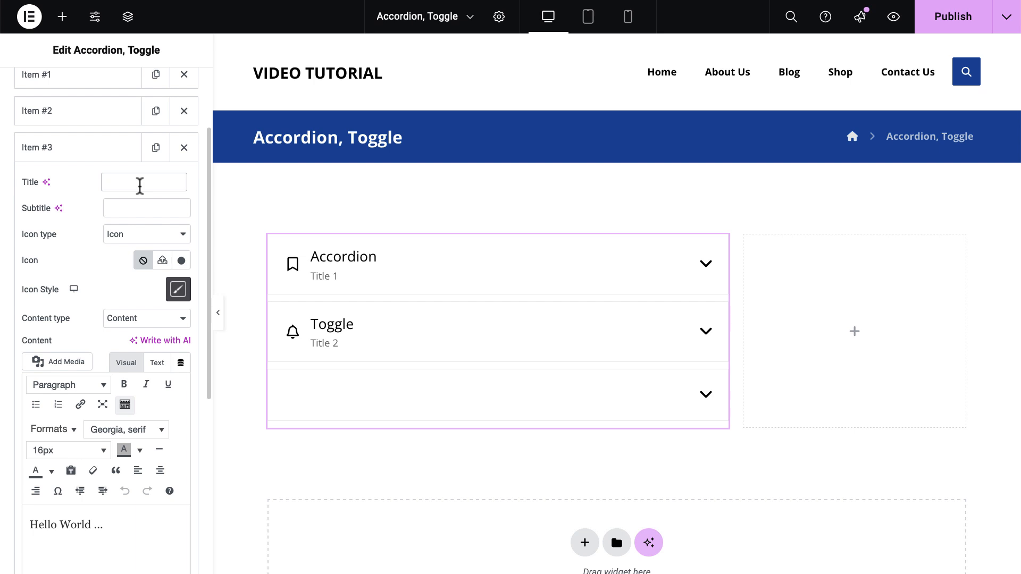
text(Eleme)
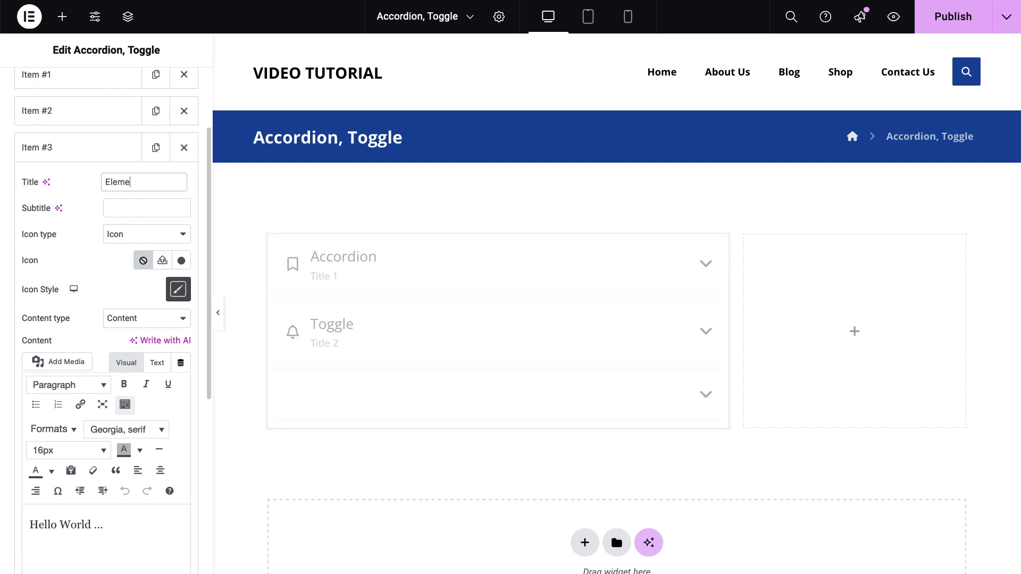
text(nt)
click(131, 209)
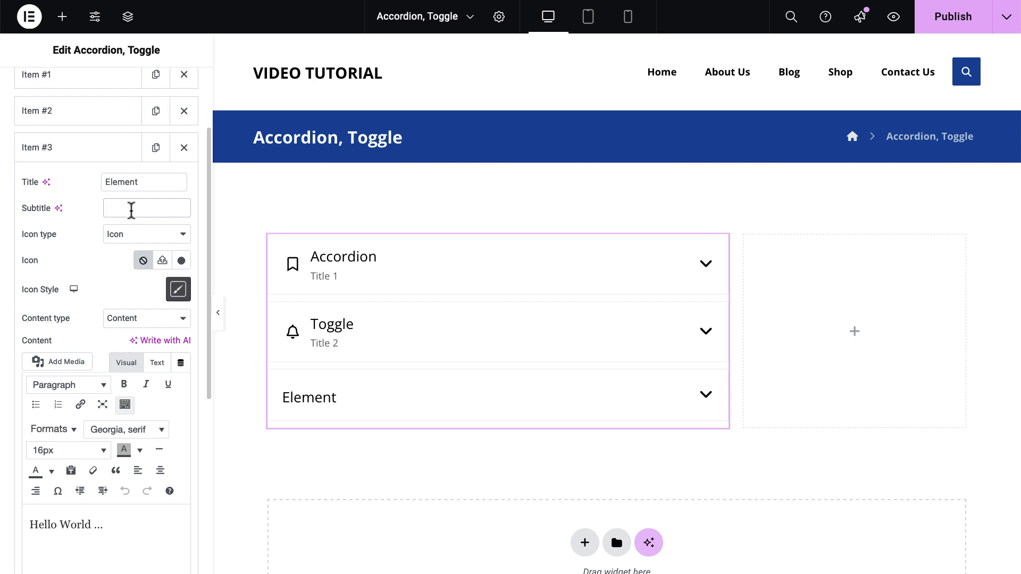
text(Title 3)
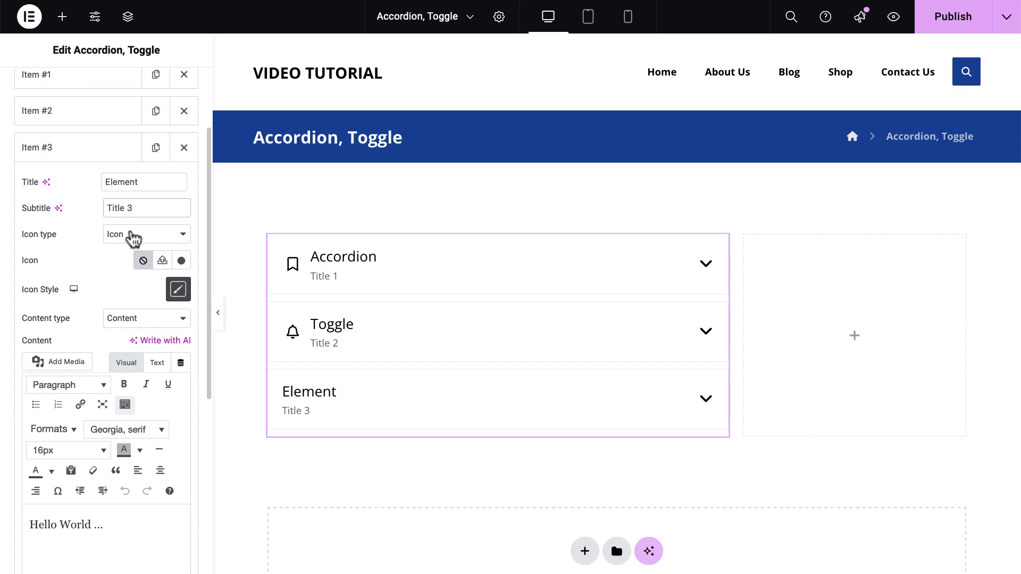
Step: Insert the Calendar icon from the icon library as the third item's icon
click(181, 260)
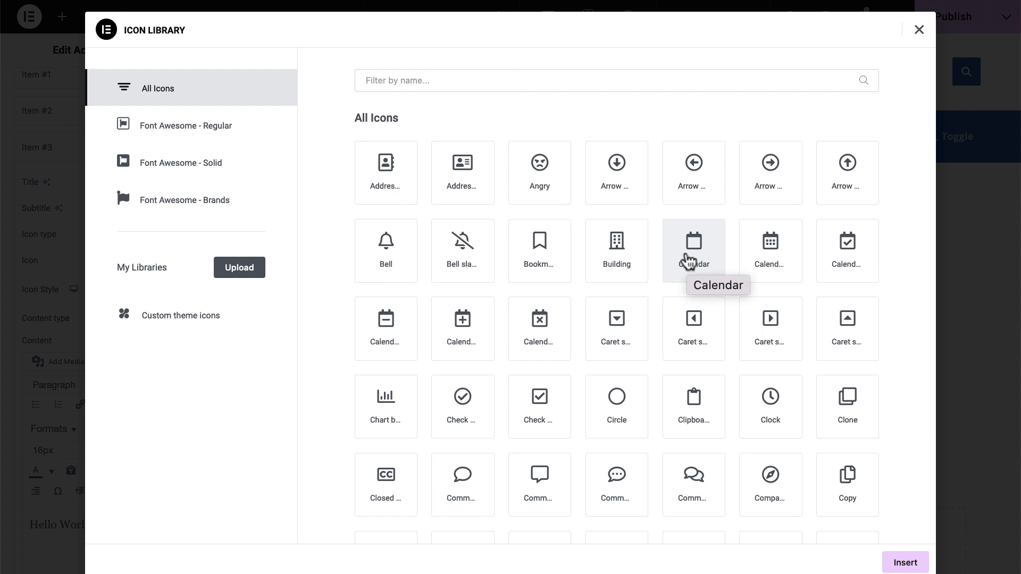
click(690, 261)
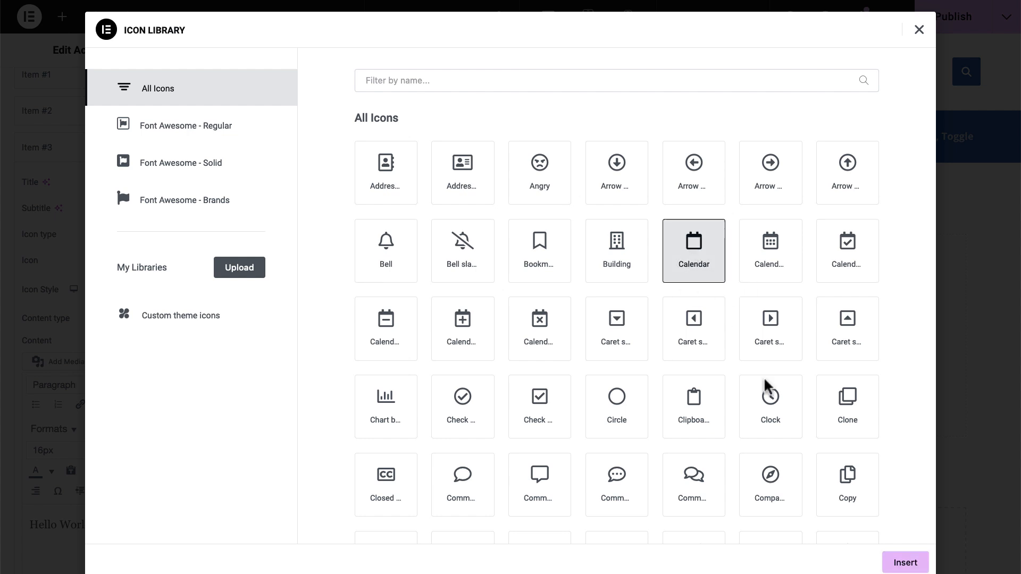
click(894, 564)
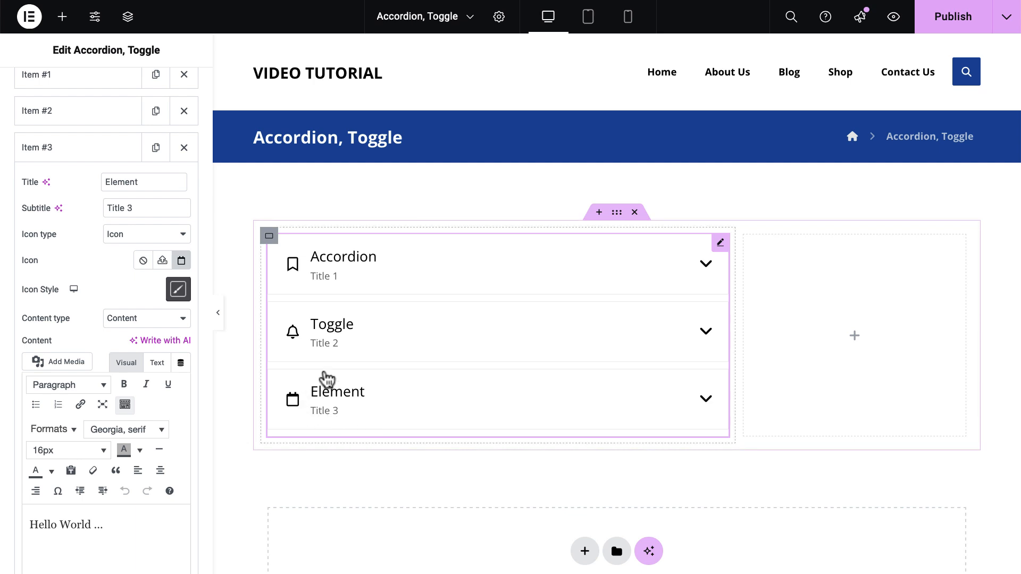
Step: Replace the third item's "Hello World ..." content with the copied accordion paragraph, and expand and collapse the item to preview it
scroll(162, 409, down, 2)
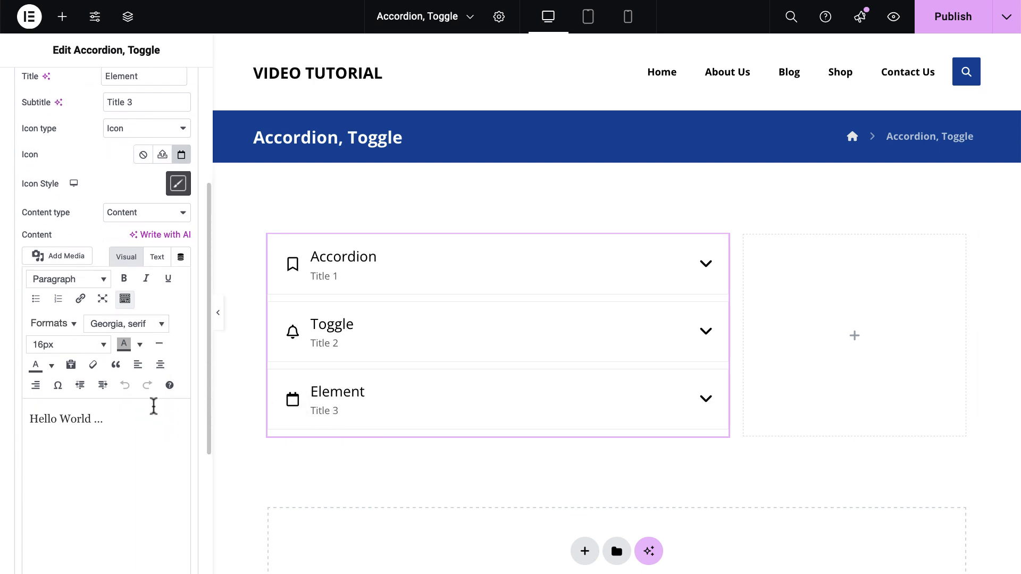
drag(84, 413, 32, 412)
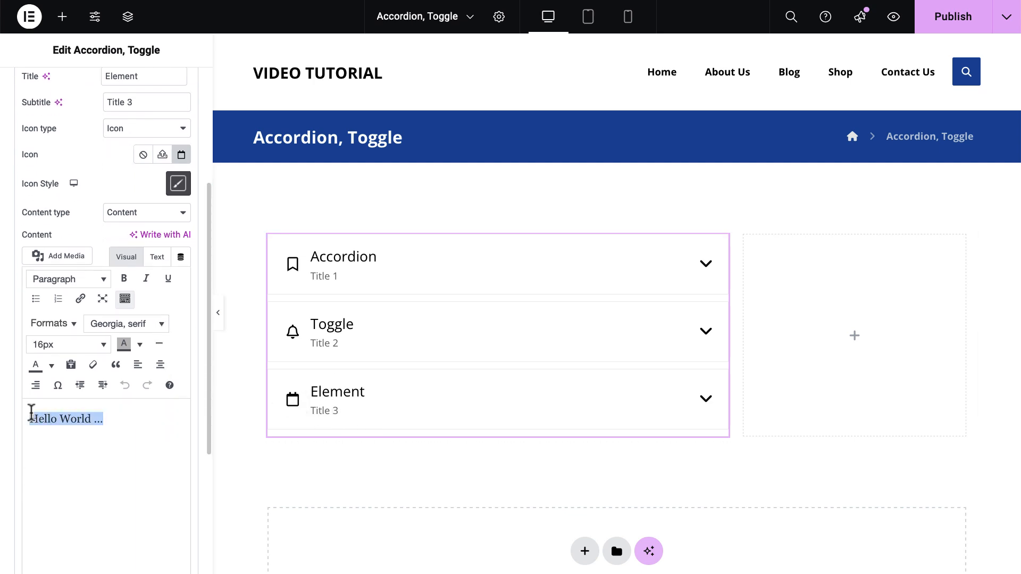
key(ctrl+v)
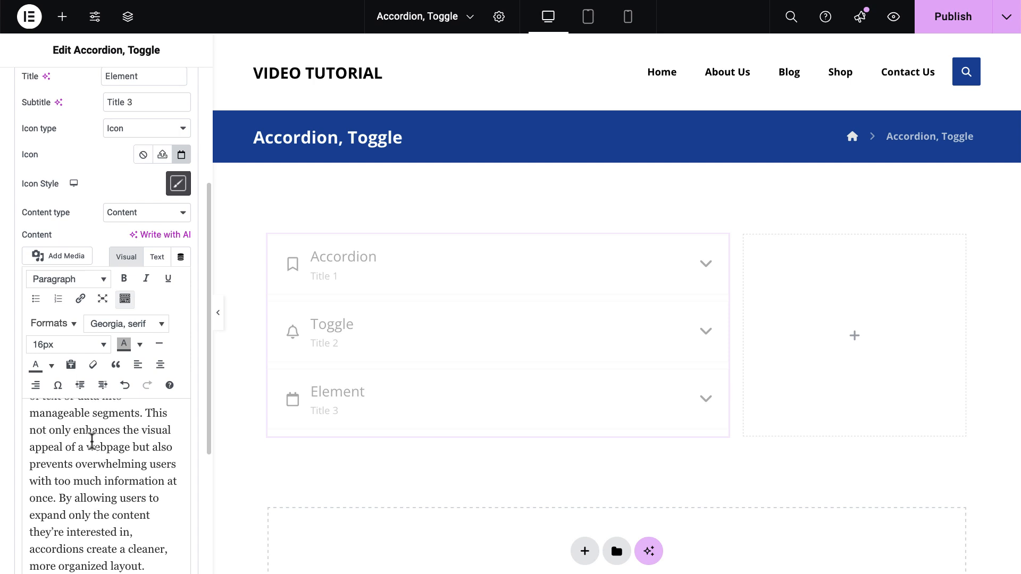
scroll(142, 442, up, 2)
click(437, 417)
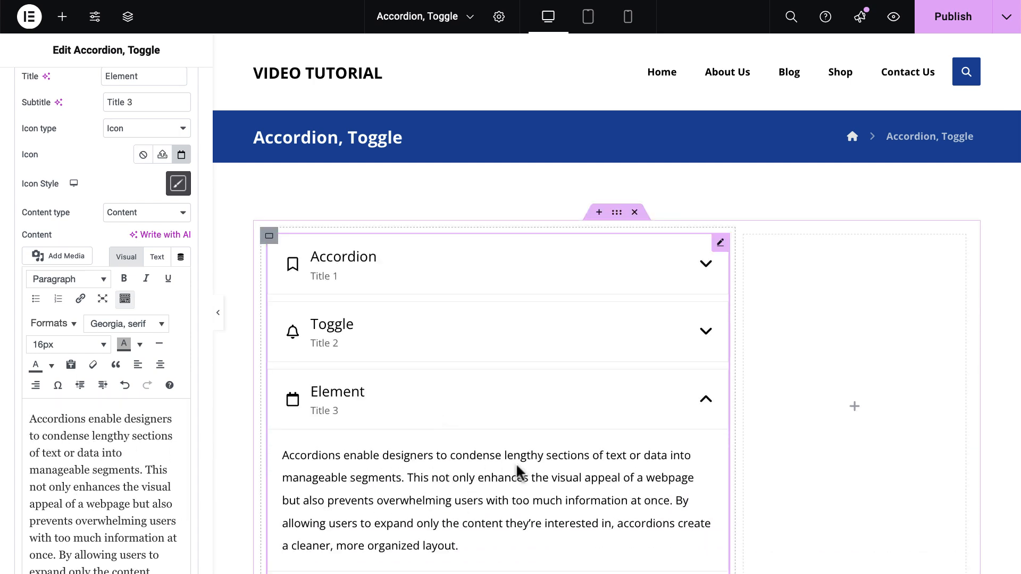
click(513, 410)
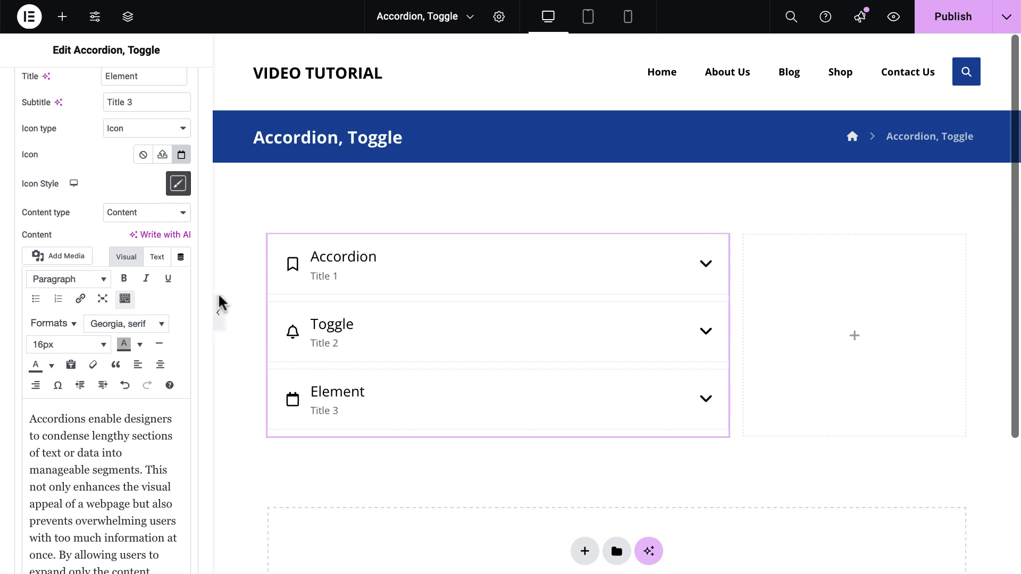
Step: Duplicate the second item and move the copy to the end of the item list
drag(208, 267, 205, 189)
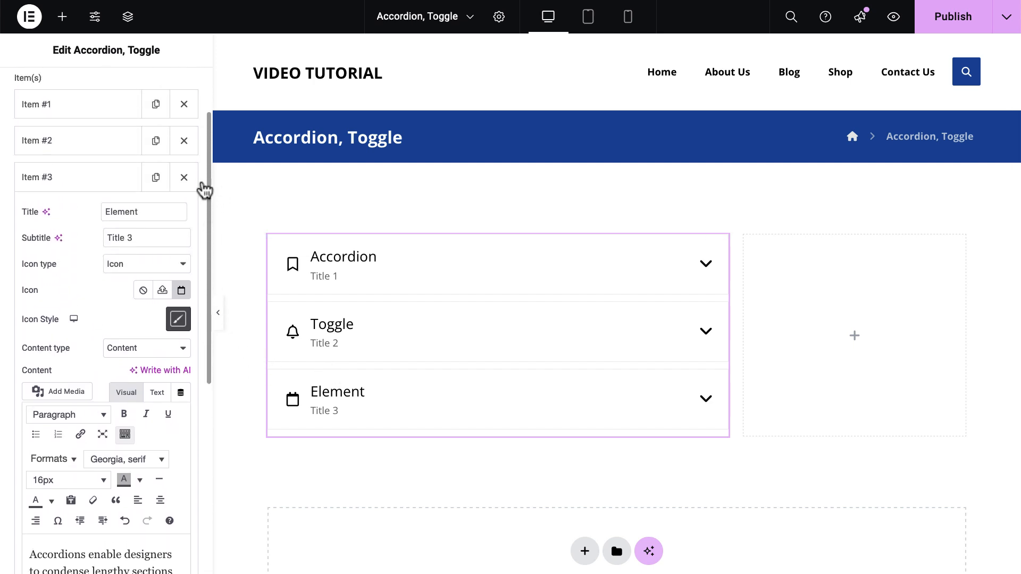
scroll(98, 200, up, 1)
click(98, 196)
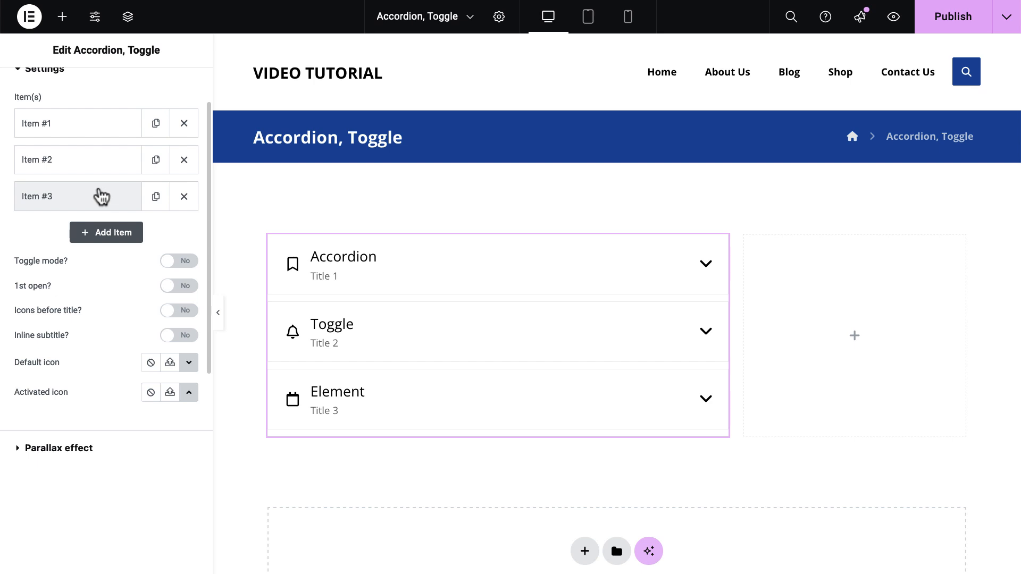
click(155, 161)
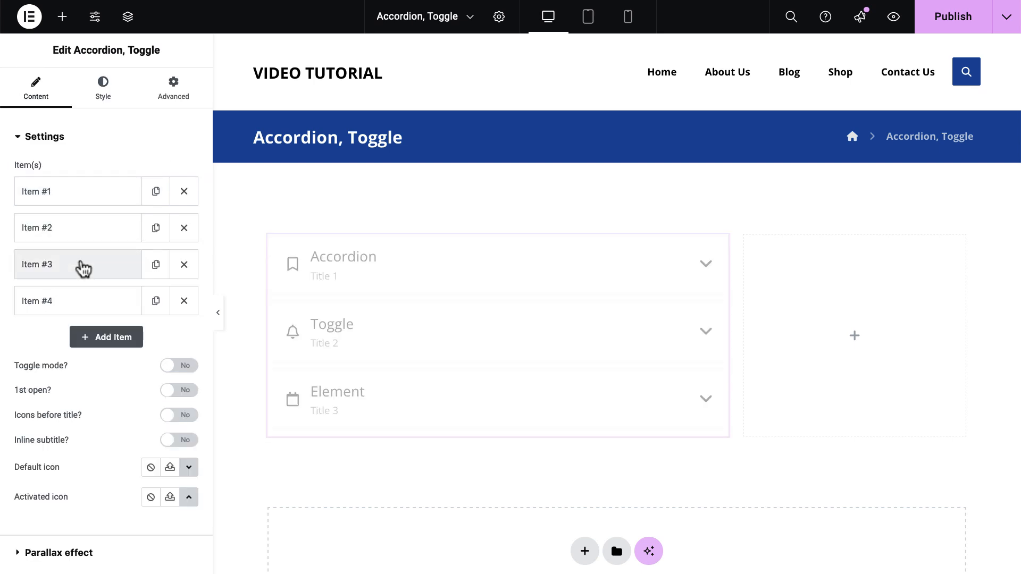
drag(84, 268, 81, 310)
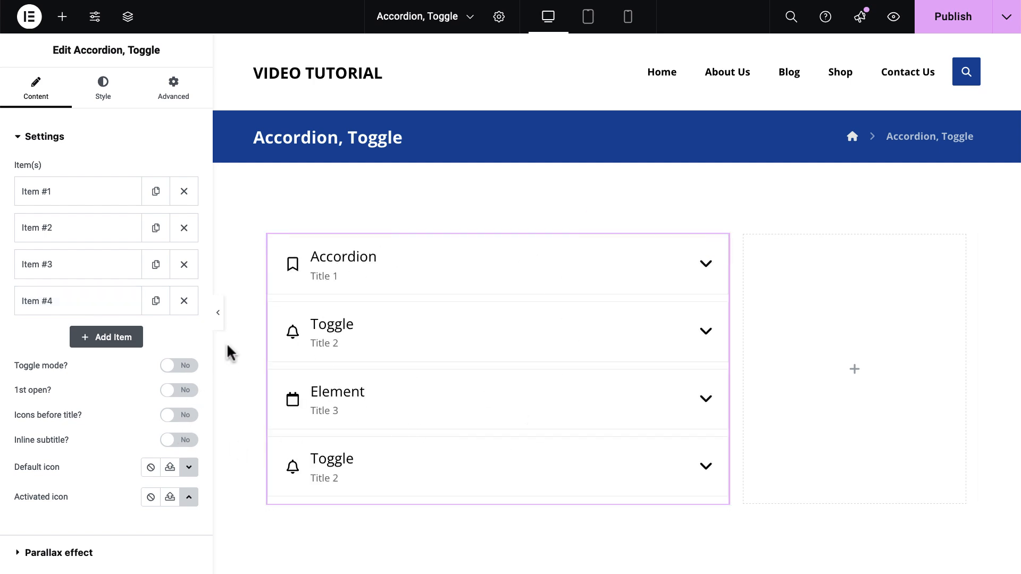
Step: Enable Toggle mode and expand all four items on the page to test it
click(183, 367)
click(597, 273)
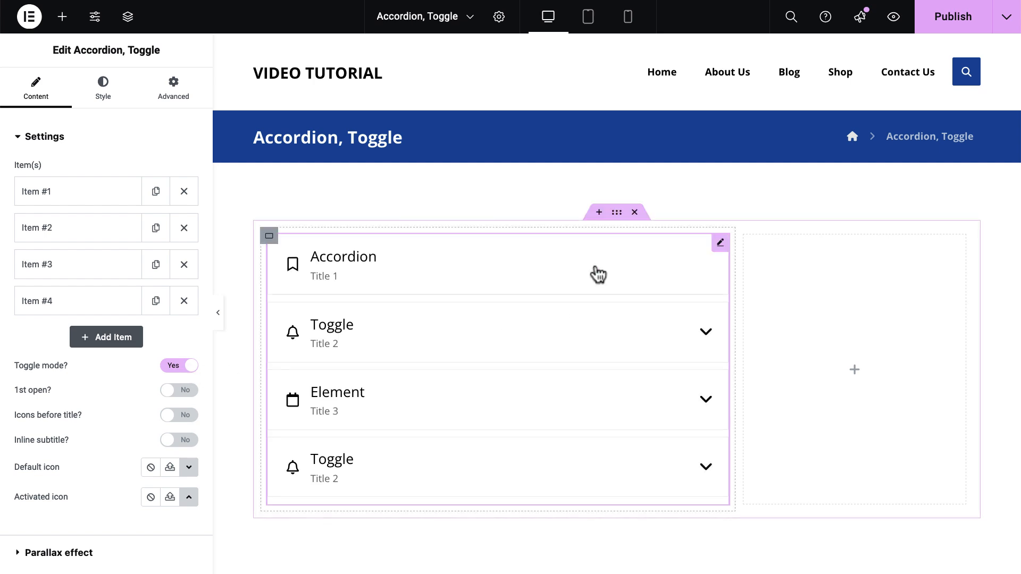
click(546, 476)
scroll(550, 458, down, 5)
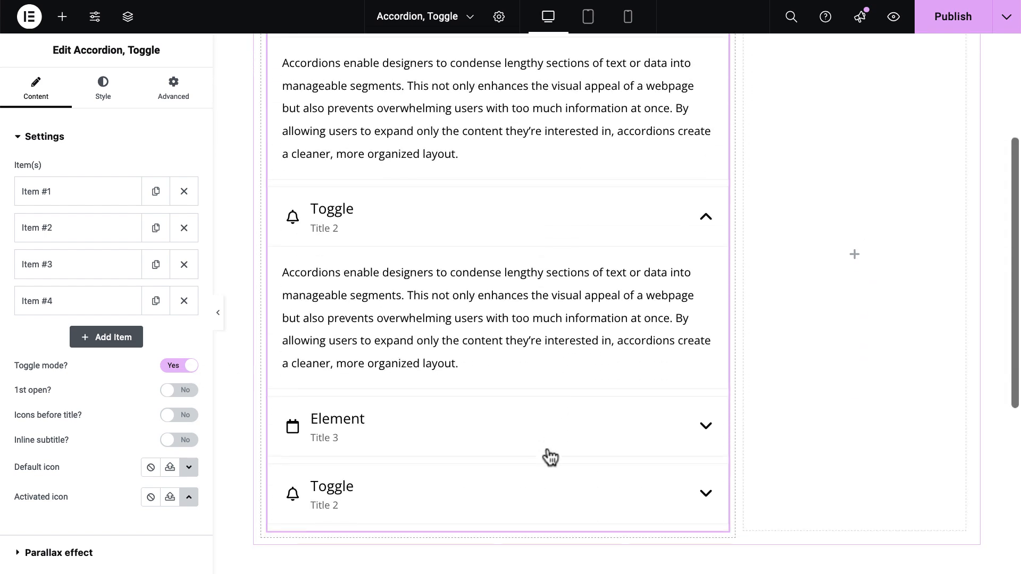
click(545, 394)
scroll(547, 393, down, 5)
click(546, 387)
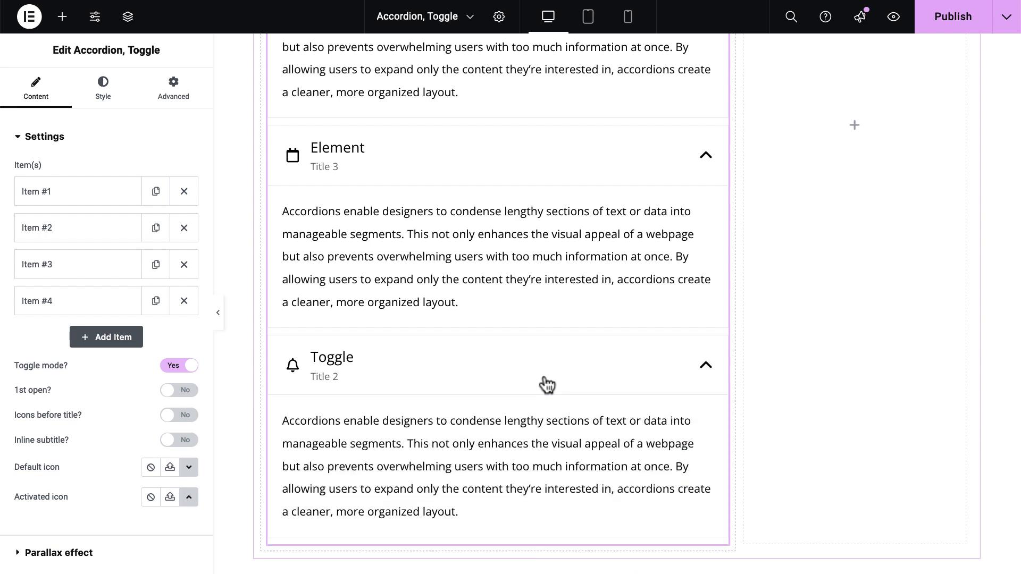
Step: Collapse all four expanded items on the page one by one, from the last to the first
click(547, 384)
scroll(548, 383, up, 3)
click(538, 324)
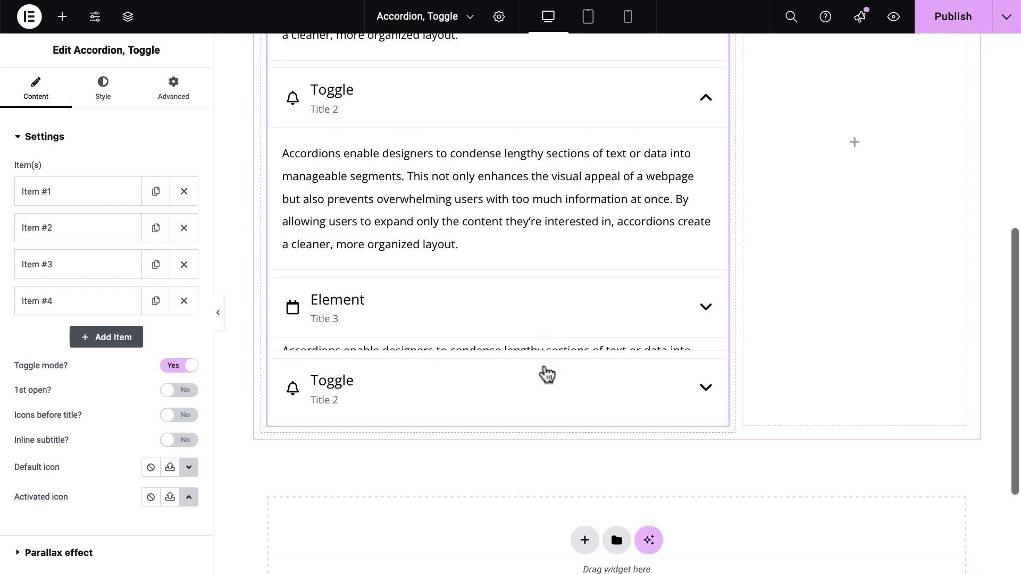
scroll(542, 372, up, 5)
click(542, 244)
scroll(545, 298, up, 4)
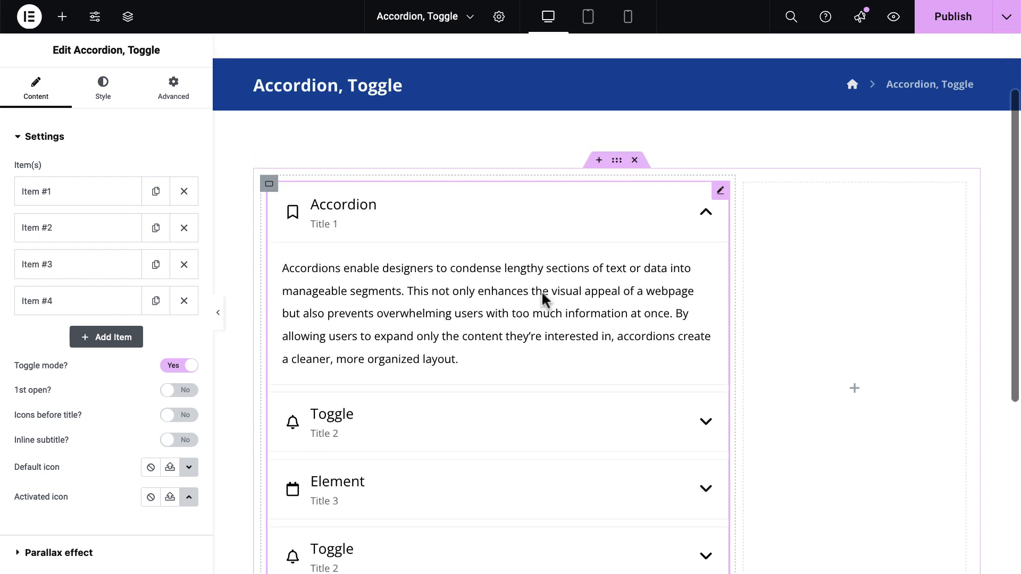
click(533, 224)
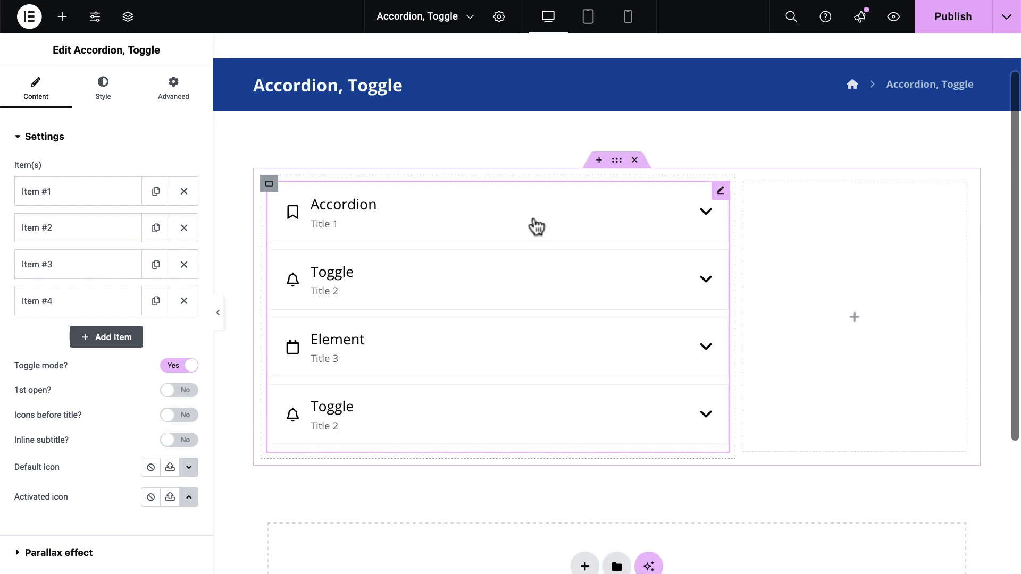
Step: Turn off Toggle mode and expand each of the four items in turn to test the accordion behaviour
click(173, 367)
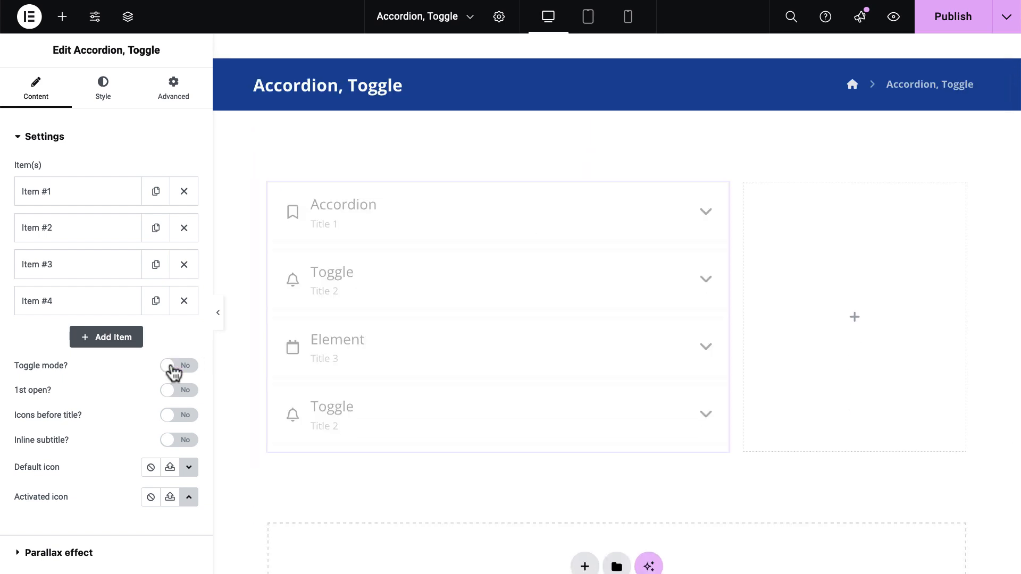
click(501, 221)
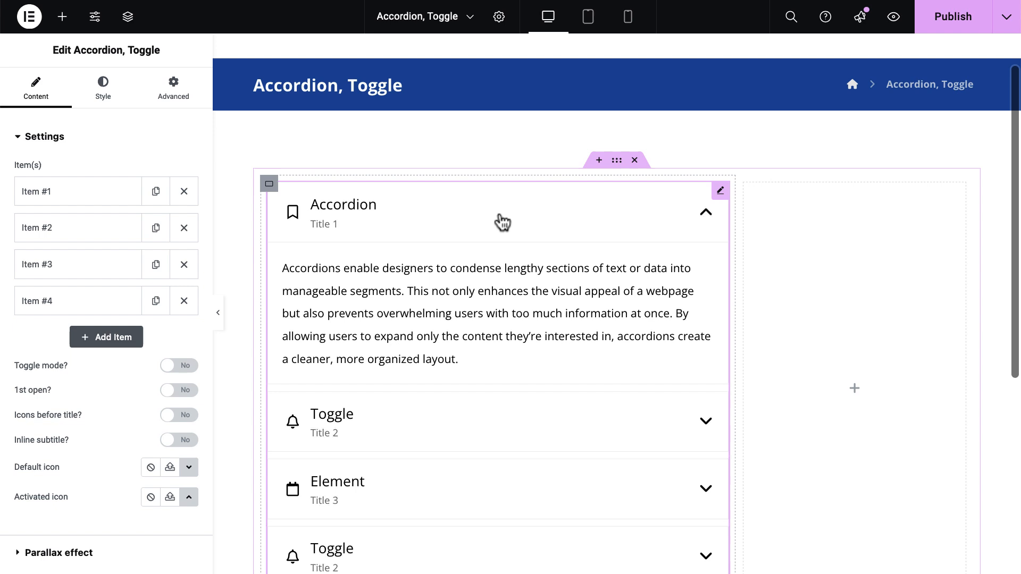
click(430, 416)
click(437, 488)
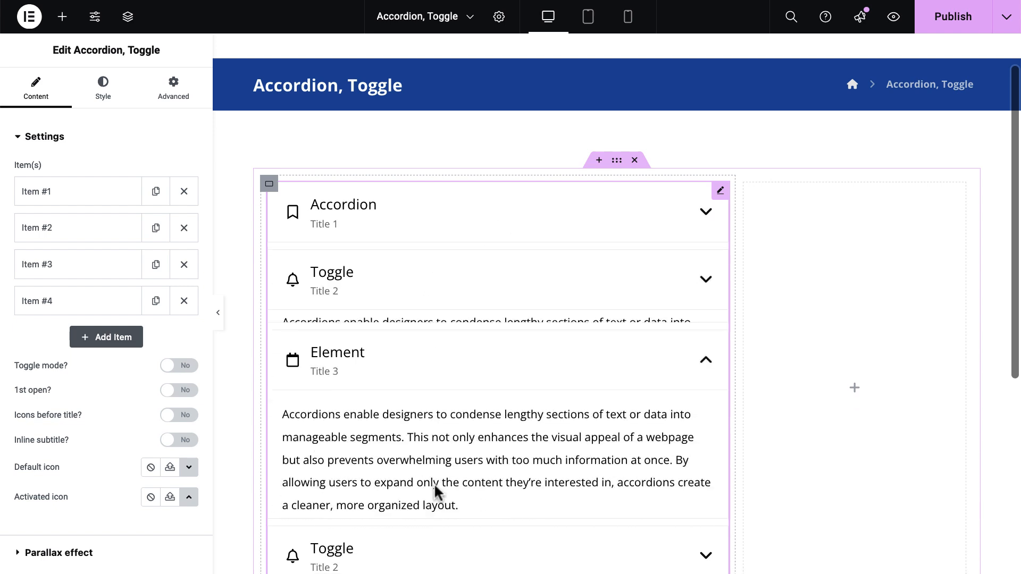
scroll(454, 442, down, 4)
click(462, 357)
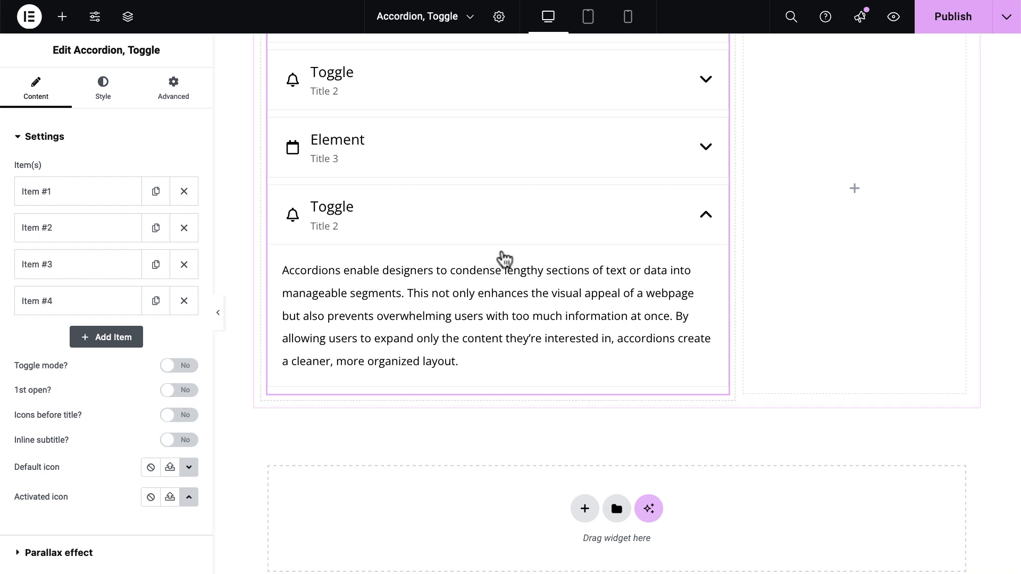
Step: Collapse the last item on the page and set the accordion's first item to be open by default
click(505, 228)
scroll(453, 386, up, 4)
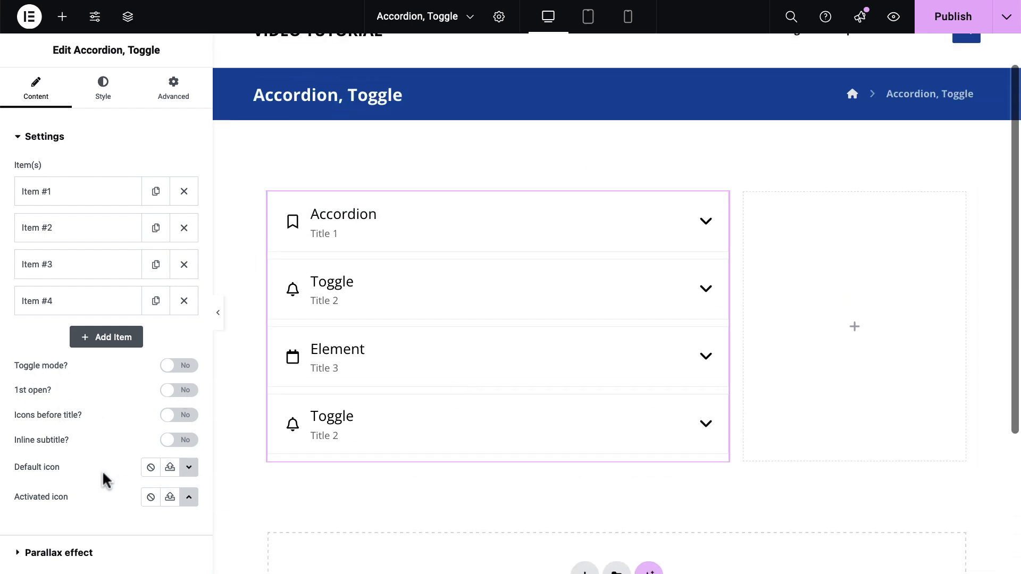
click(189, 393)
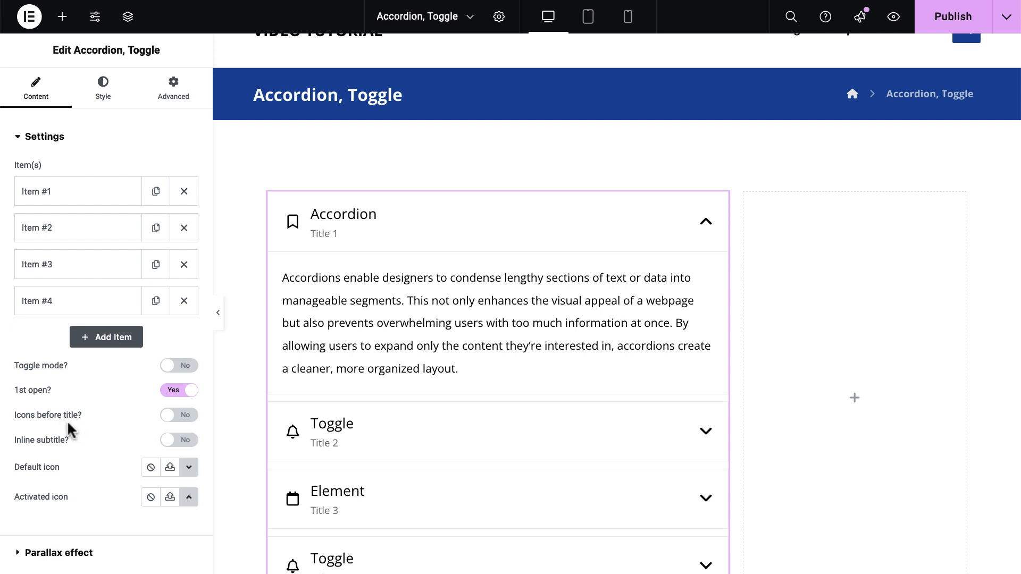
Step: Try placing the icons before the titles, turn that option back off, and enable inline subtitles
click(188, 417)
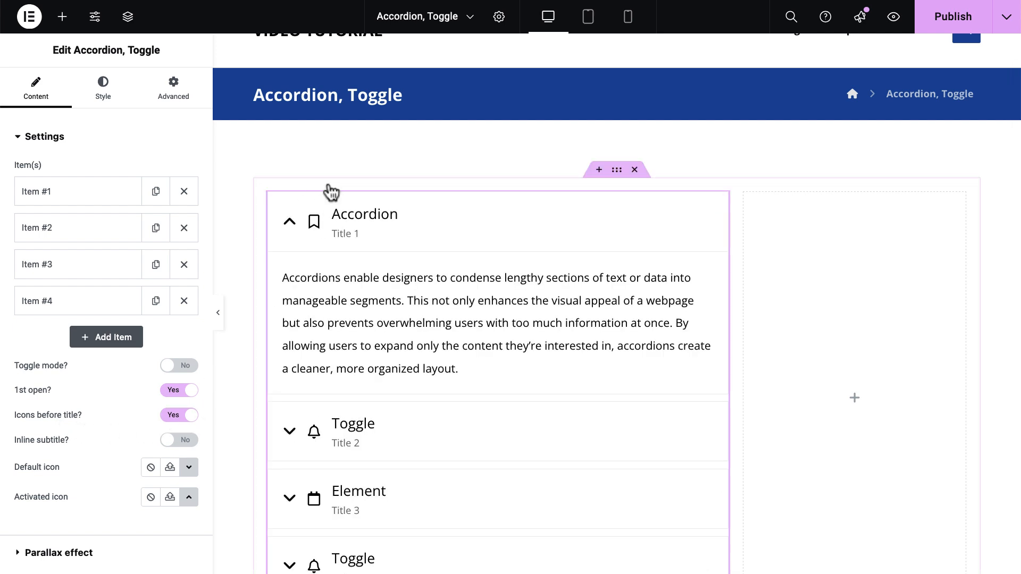
click(173, 418)
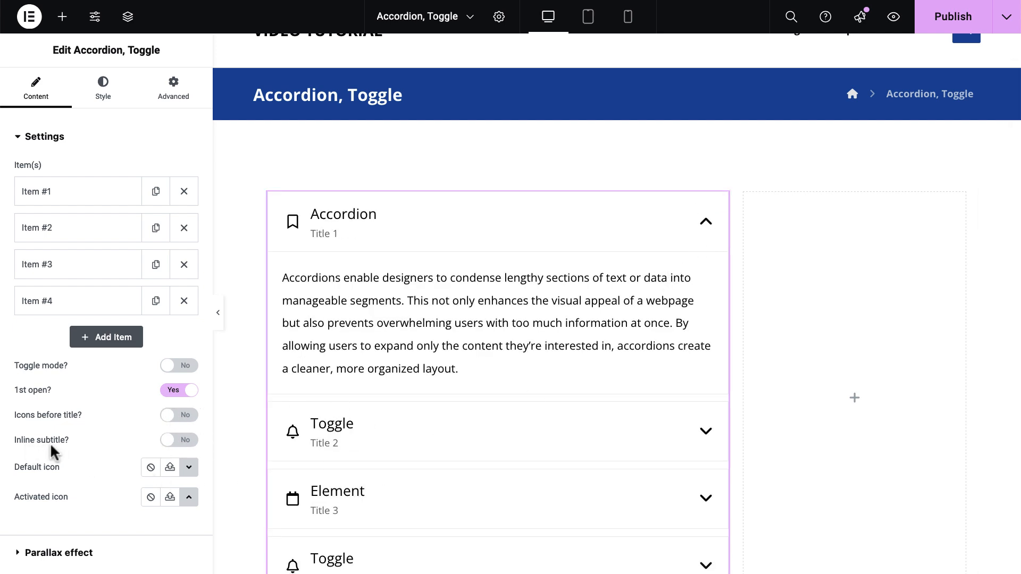
click(192, 442)
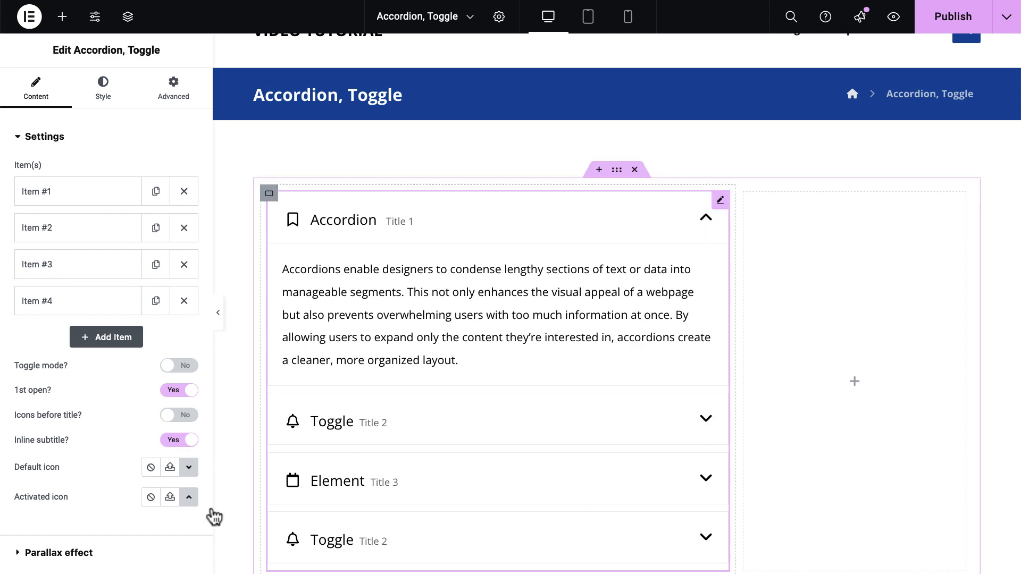
Step: Change the accordion's default icon to the double angle down icon from the icon library
click(191, 469)
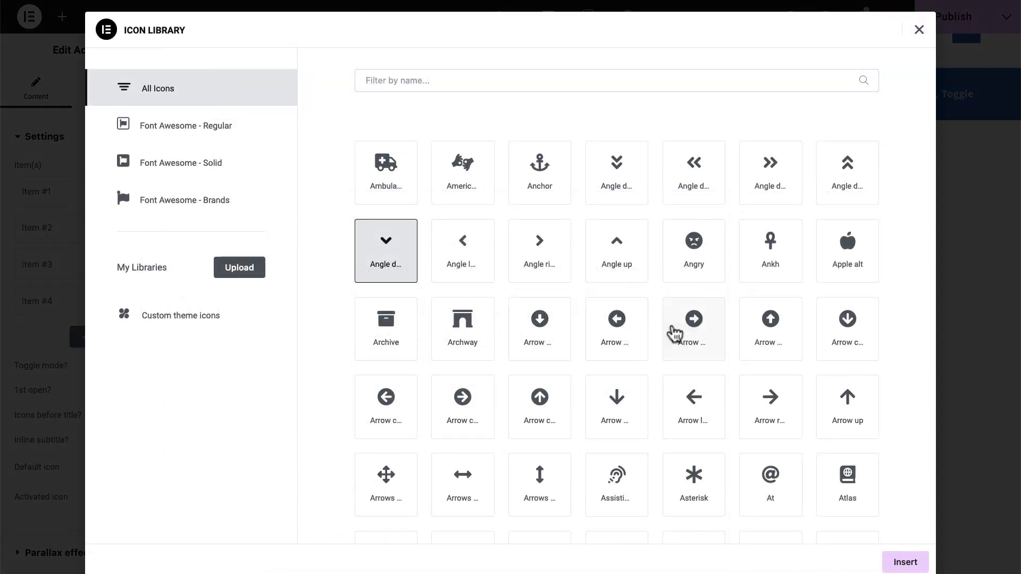
click(623, 184)
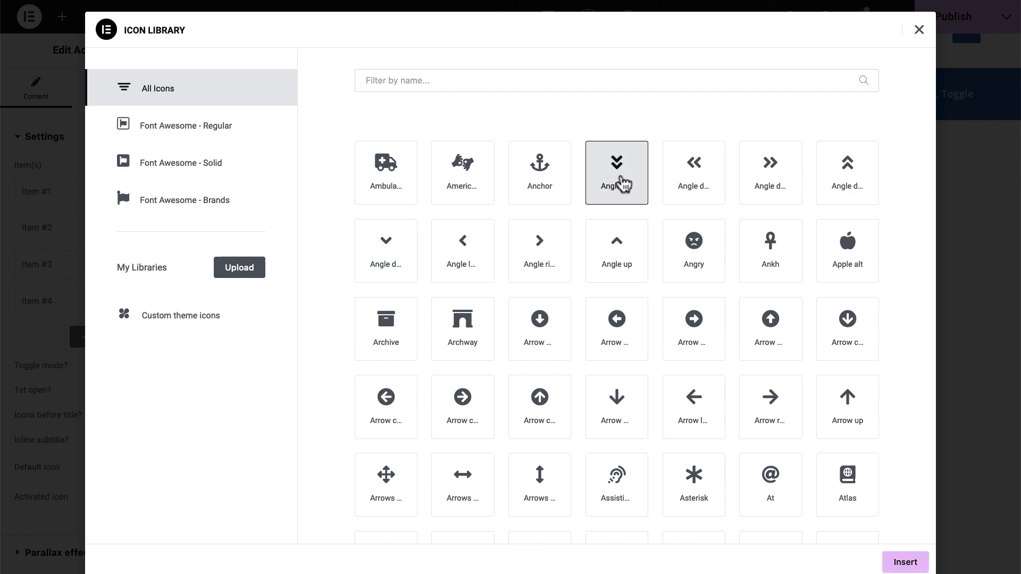
click(900, 563)
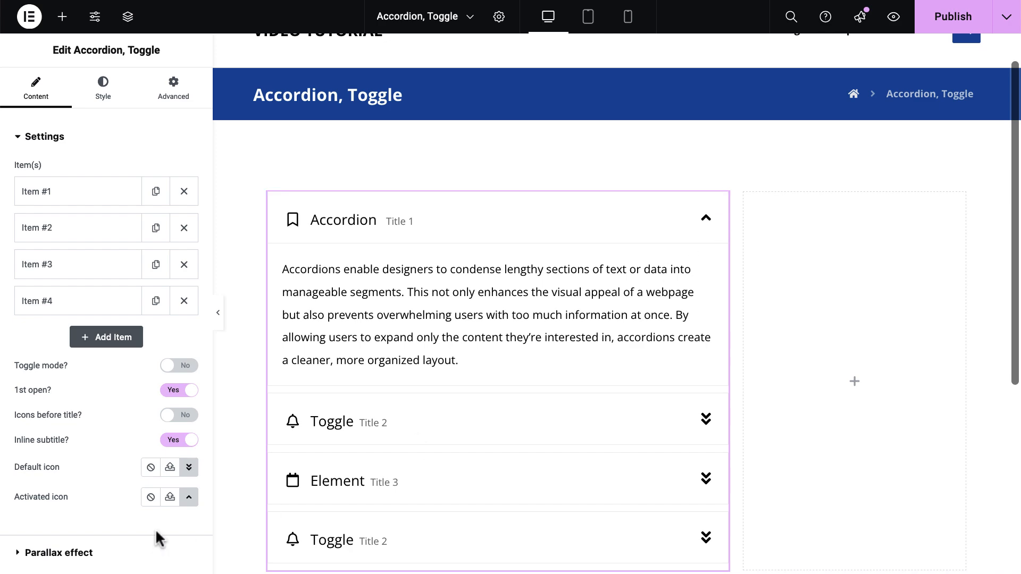
Step: Change the accordion's activated icon to the double angle up icon from the icon library
click(188, 497)
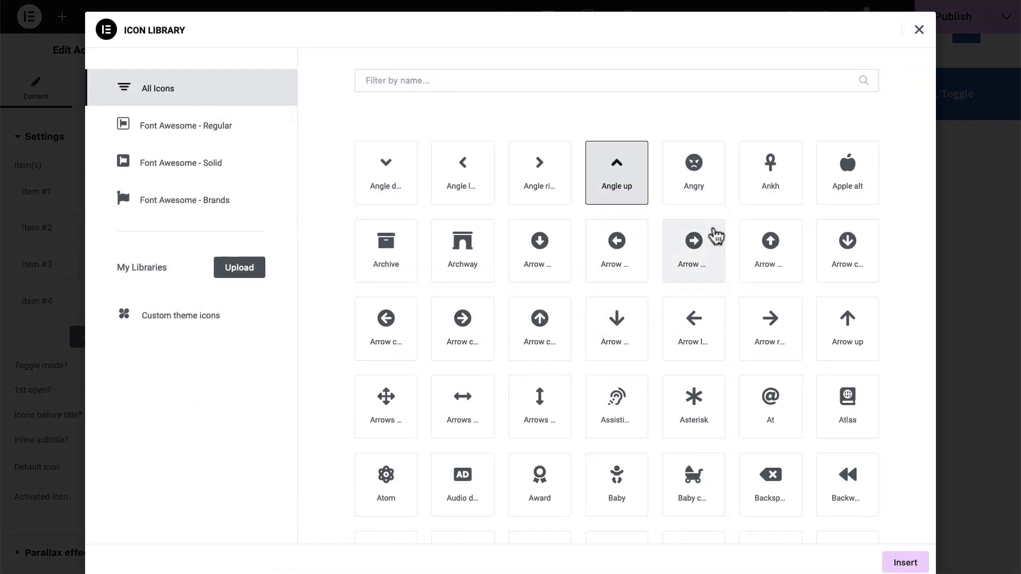
scroll(745, 302, up, 3)
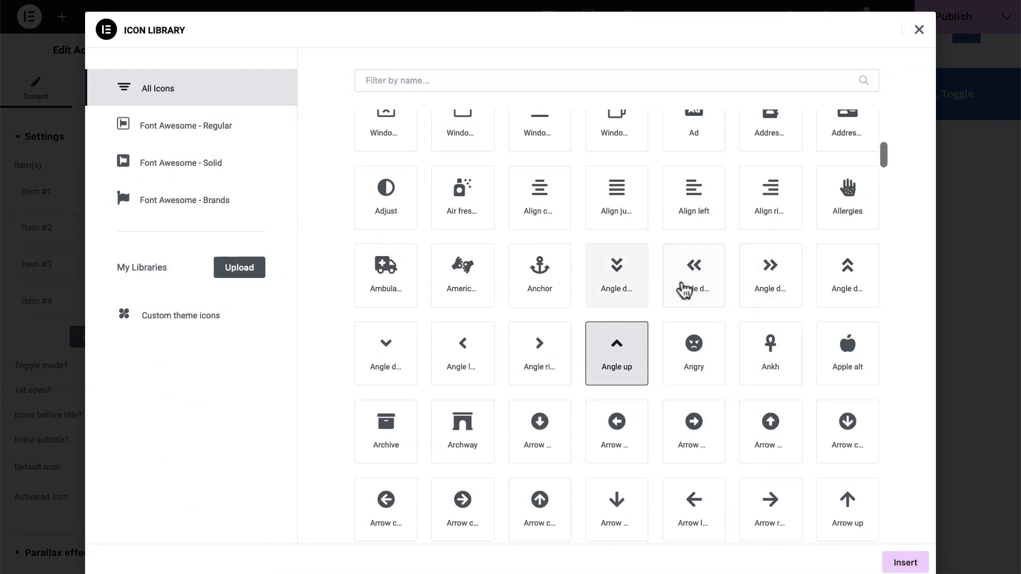
click(847, 279)
click(905, 563)
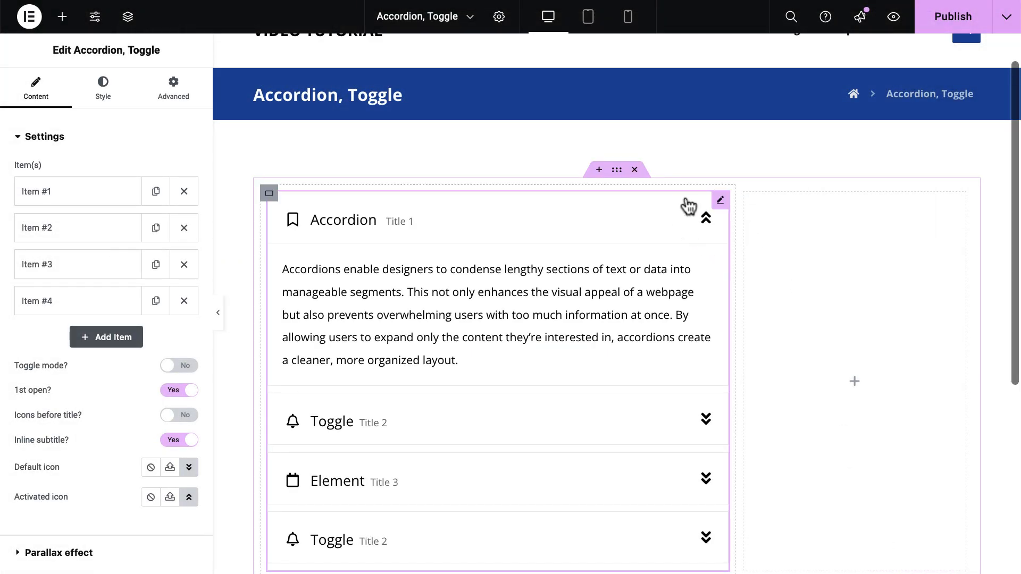
Step: Try green (#8bc34a), yellow and blue (#3f51b5) backgrounds on the accordion container, and clear the background color
scroll(632, 367, down, 5)
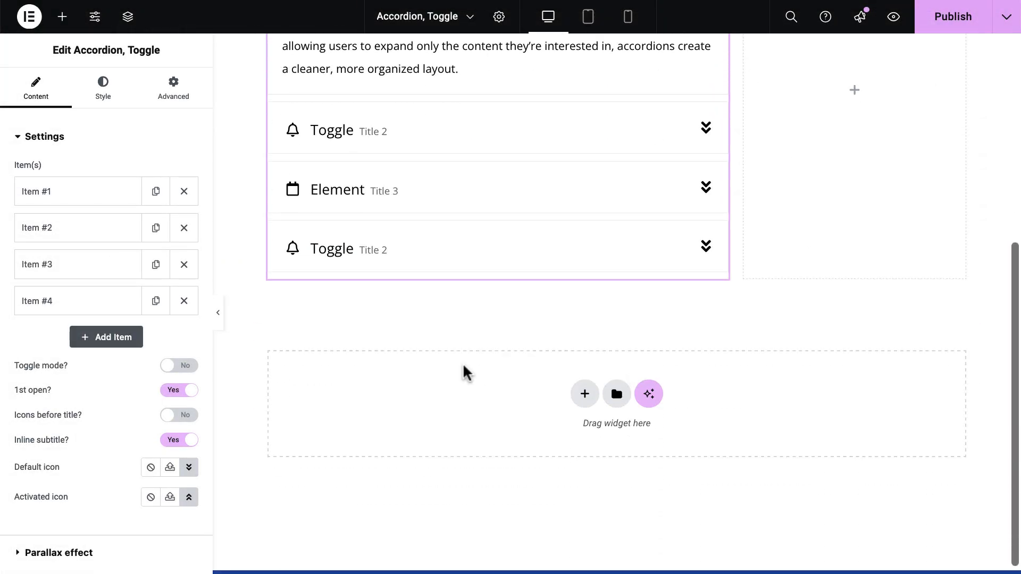
scroll(444, 319, up, 4)
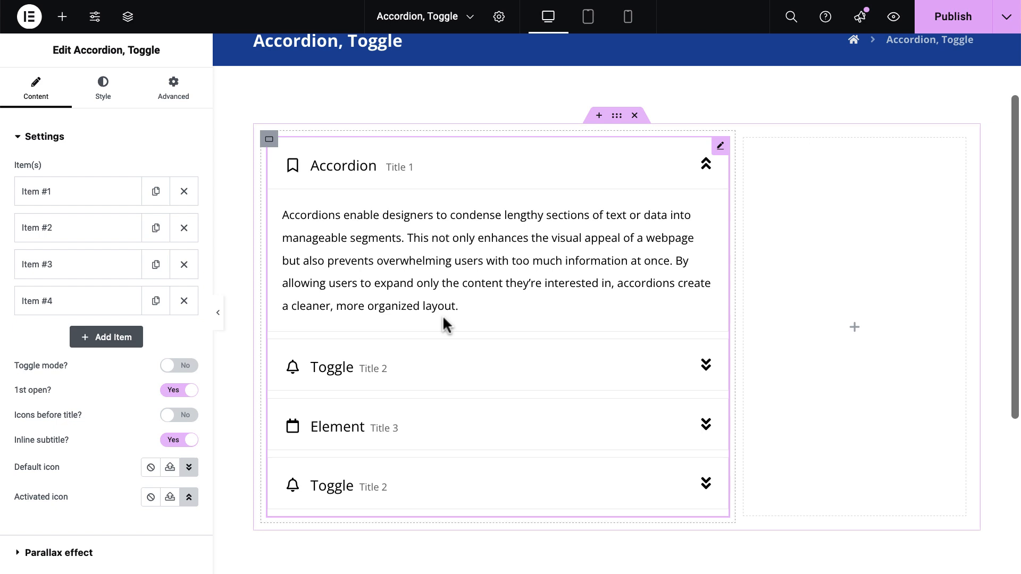
click(103, 88)
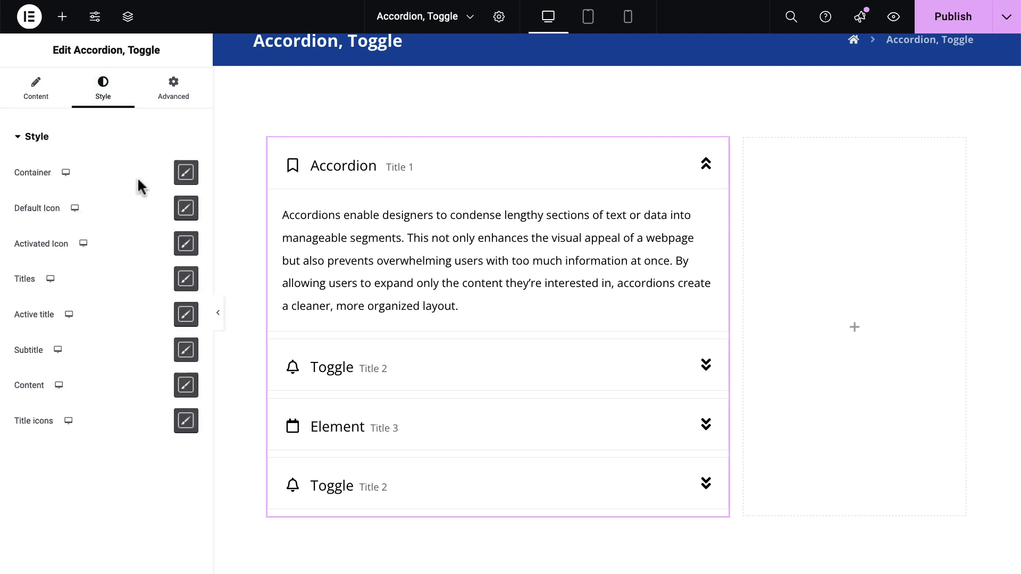
click(180, 179)
drag(474, 114, 805, 104)
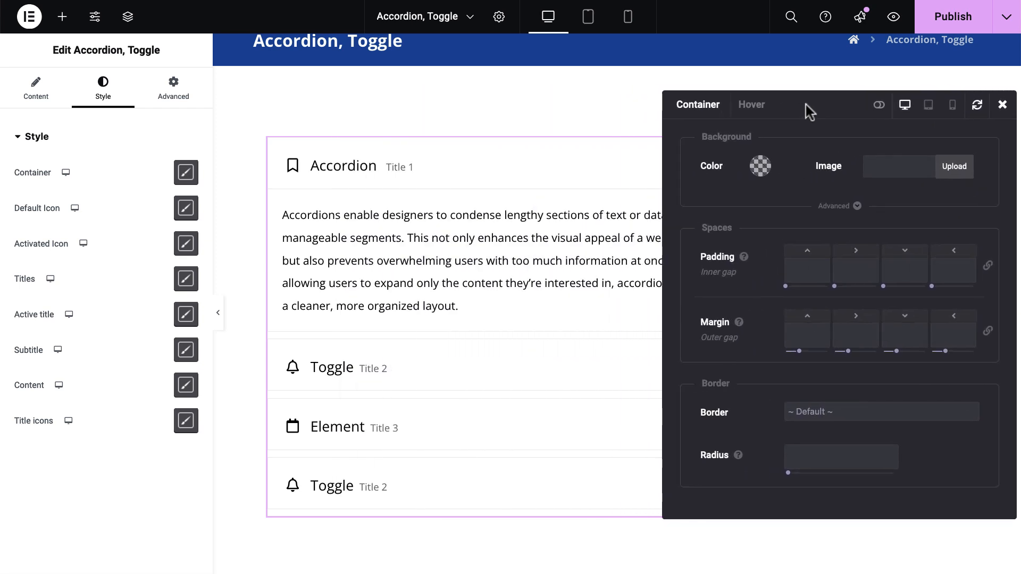
click(760, 167)
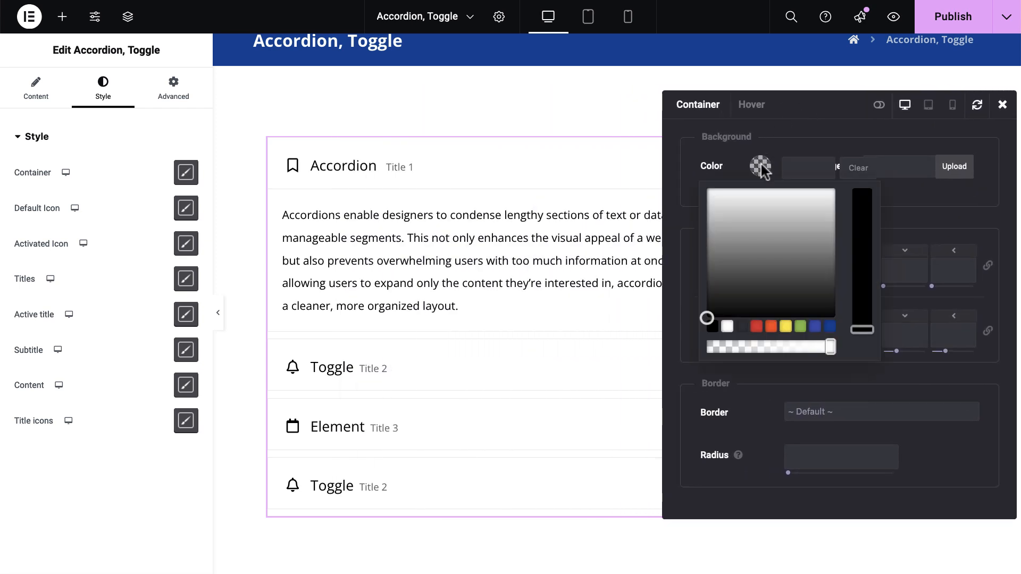
click(799, 327)
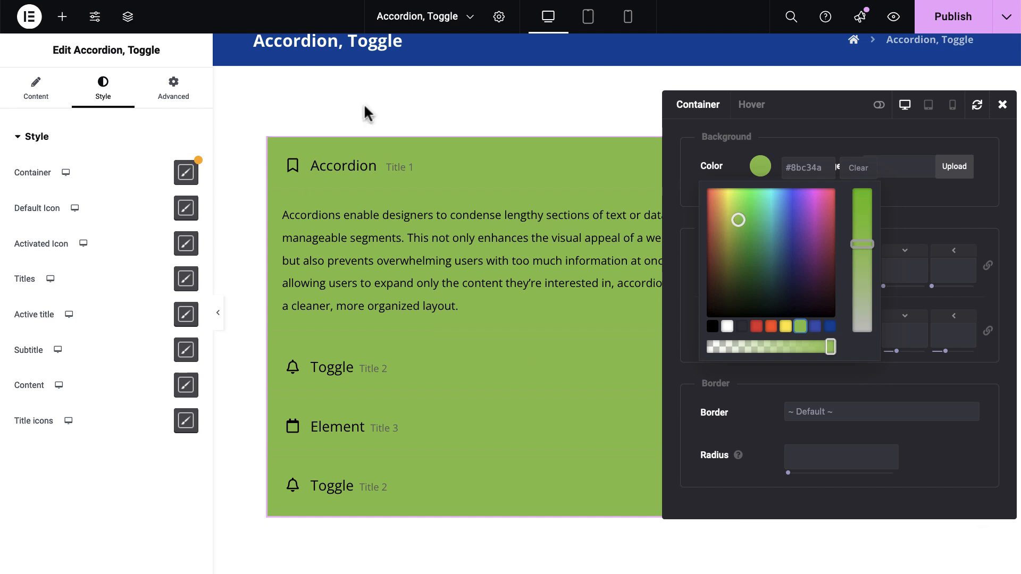
click(785, 326)
click(815, 326)
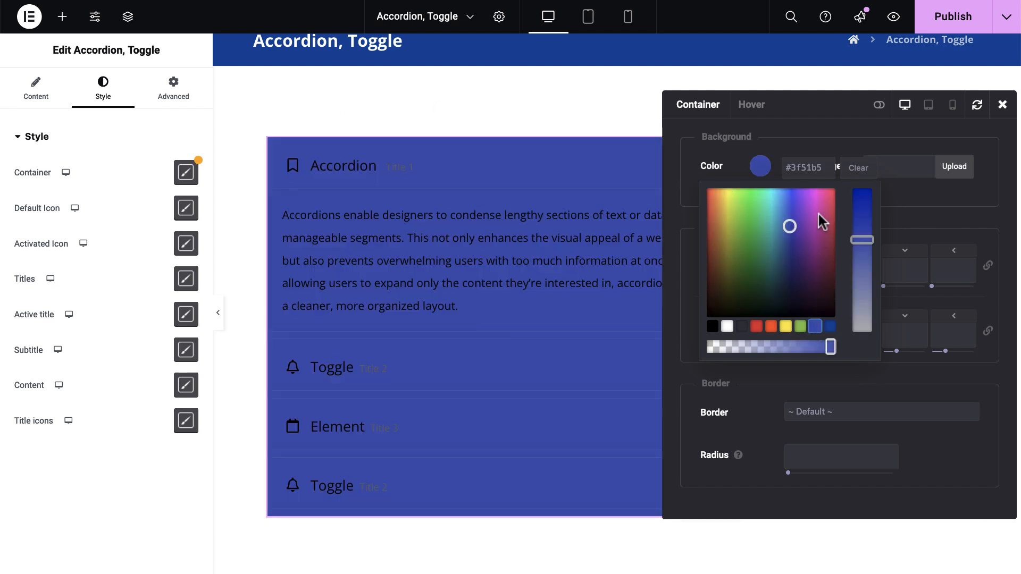
click(856, 171)
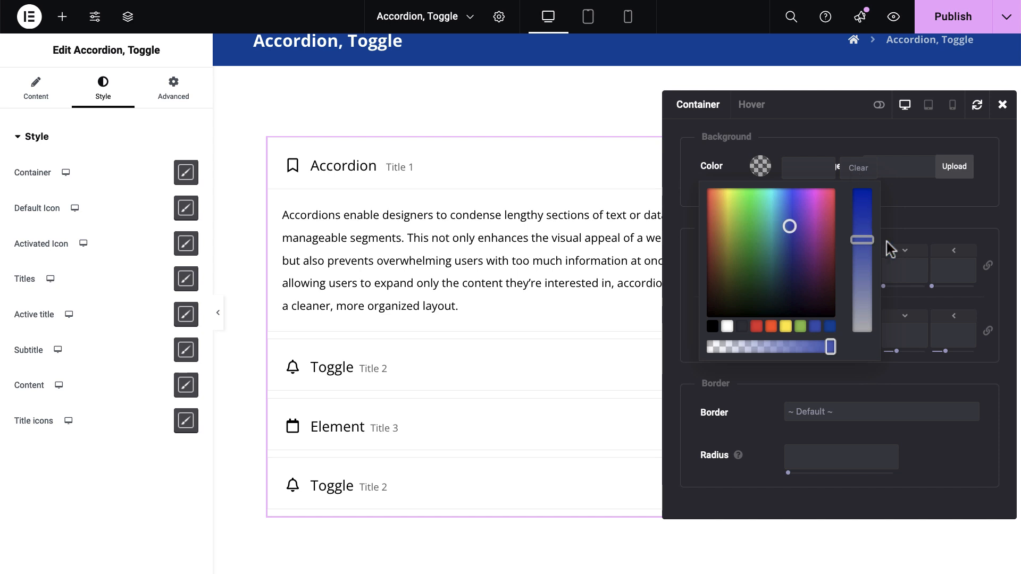
click(929, 221)
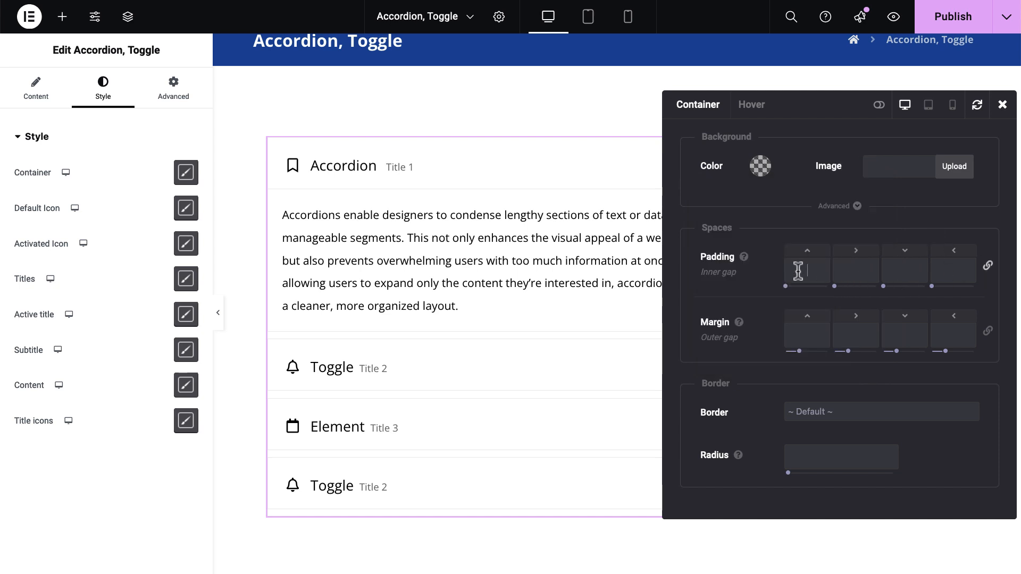
Step: Try 10px linked padding on all sides of the accordion container, remove it, and close the container's style settings
text(10)
click(793, 223)
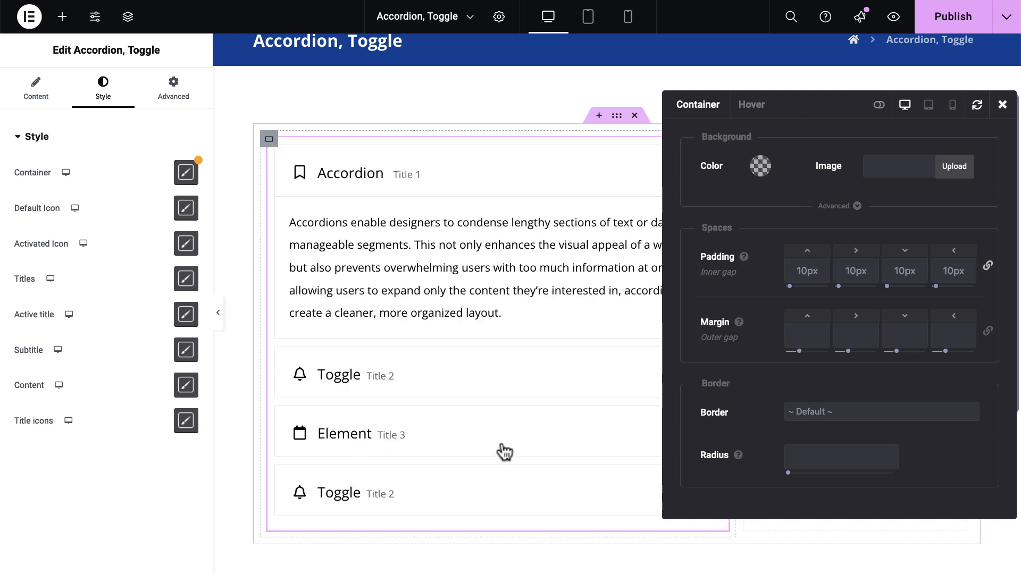
double_click(954, 270)
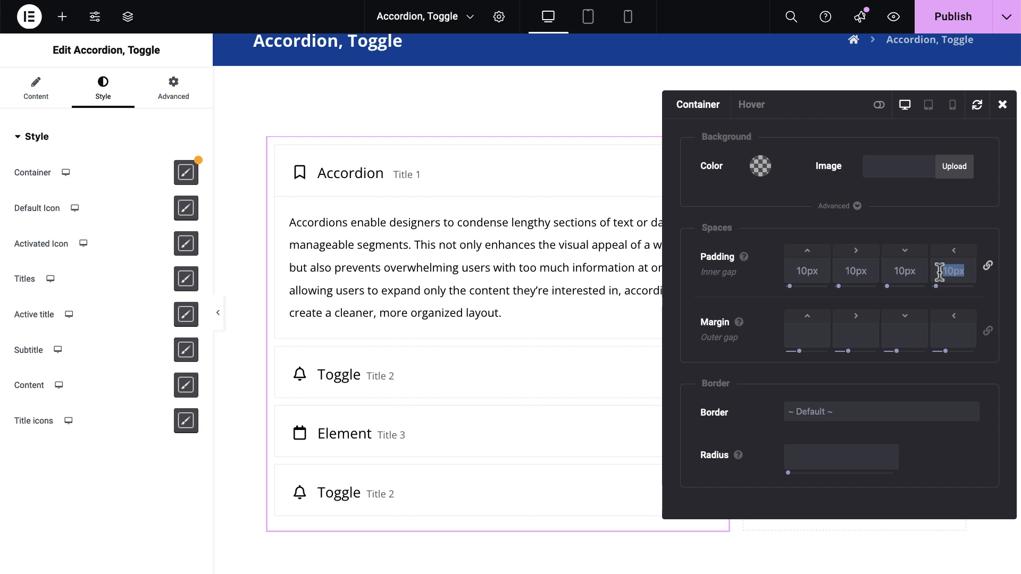
click(1002, 104)
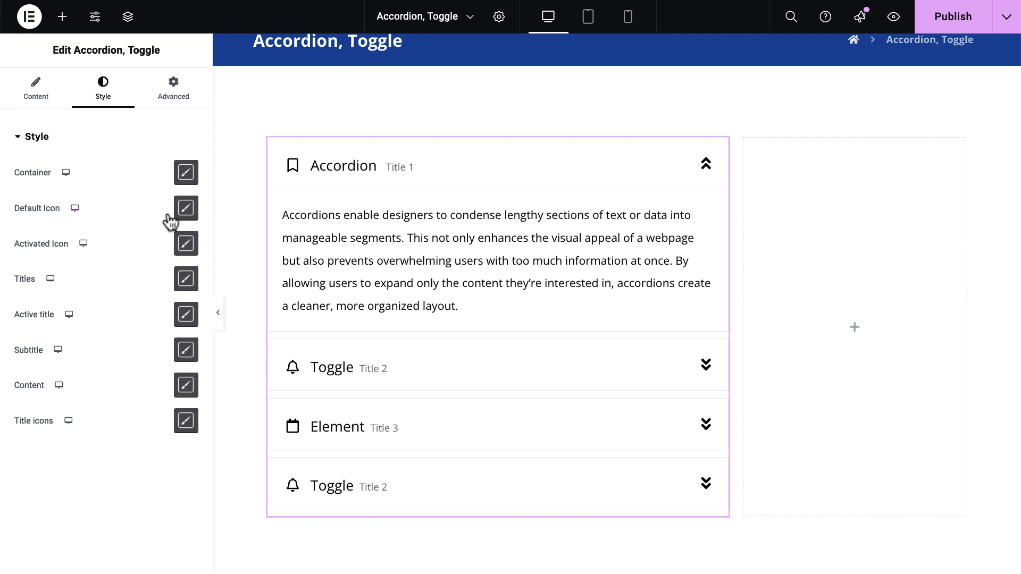
Step: Give the default icon a blue background (#3f51b5) and a white text color (#ffffff)
click(186, 213)
drag(839, 125, 187, 126)
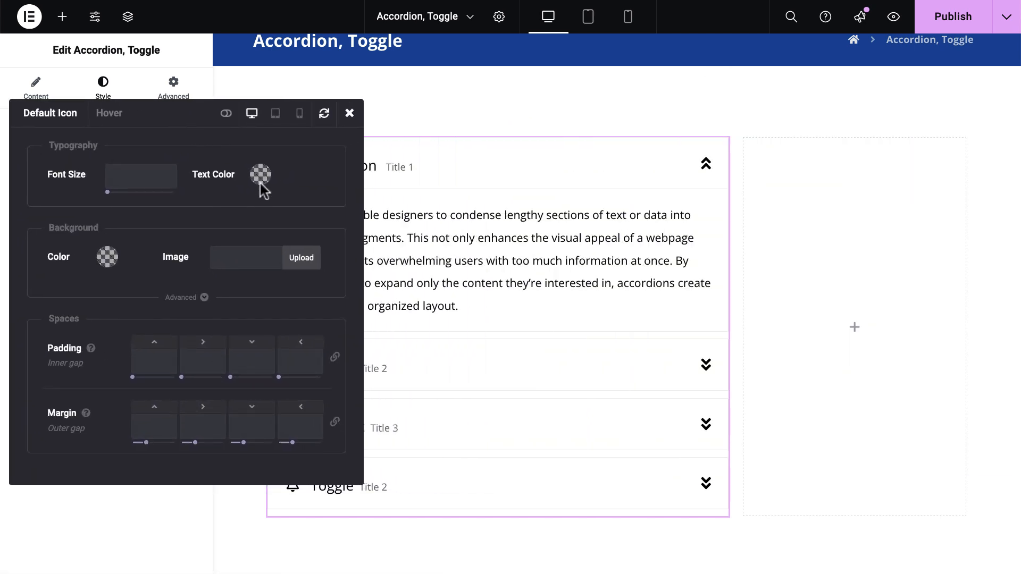
click(108, 258)
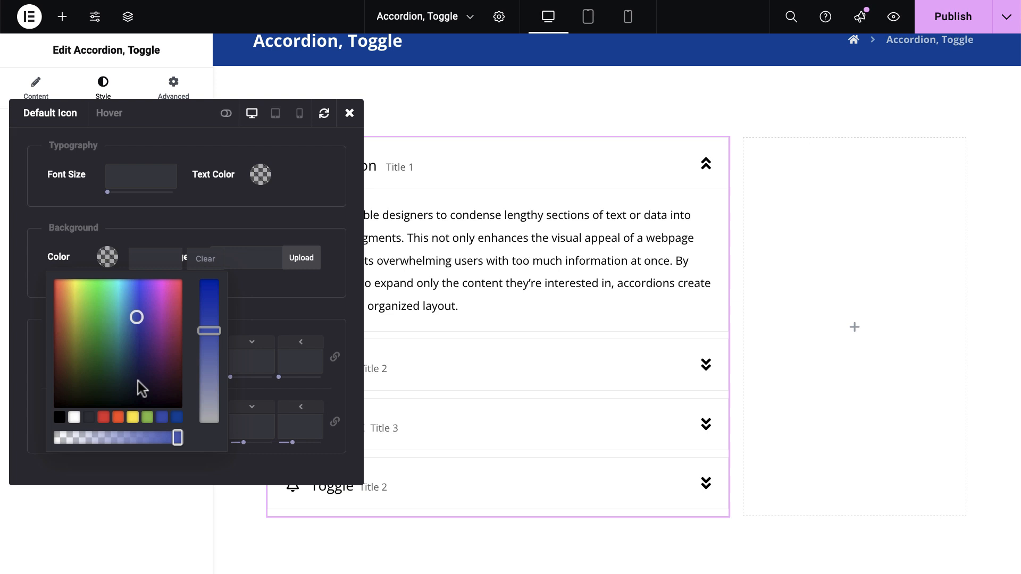
click(162, 418)
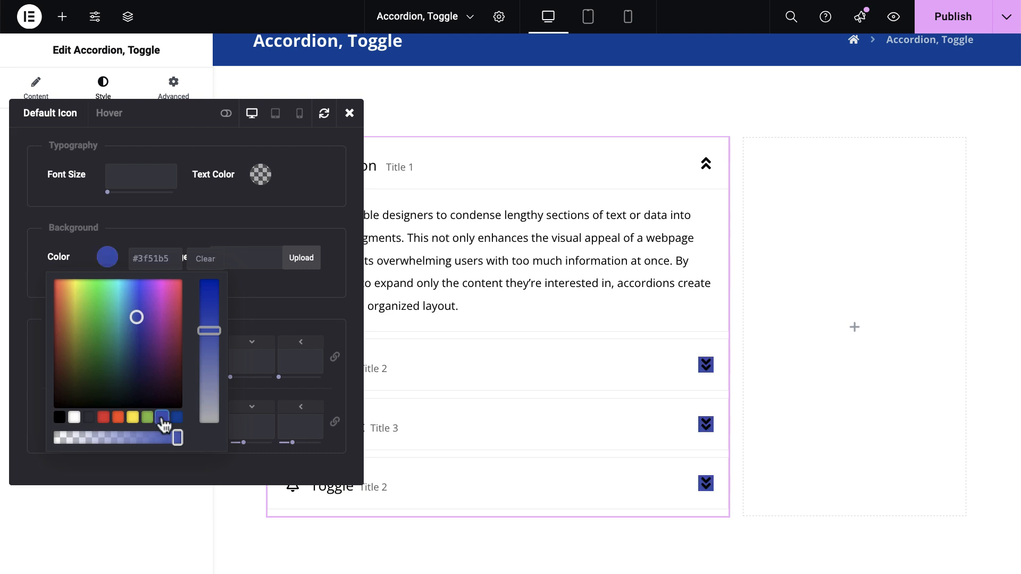
click(261, 175)
click(227, 336)
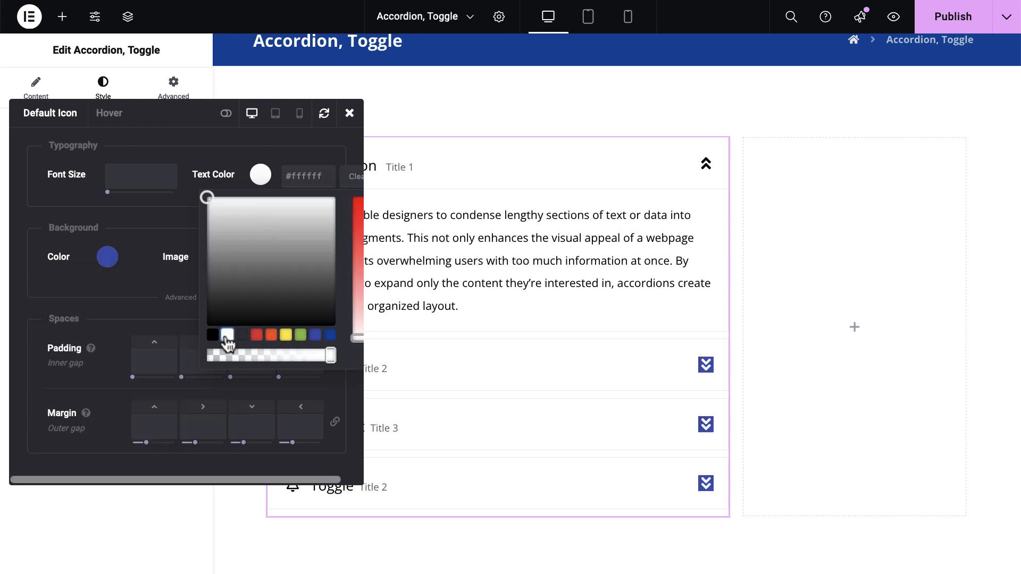
click(119, 316)
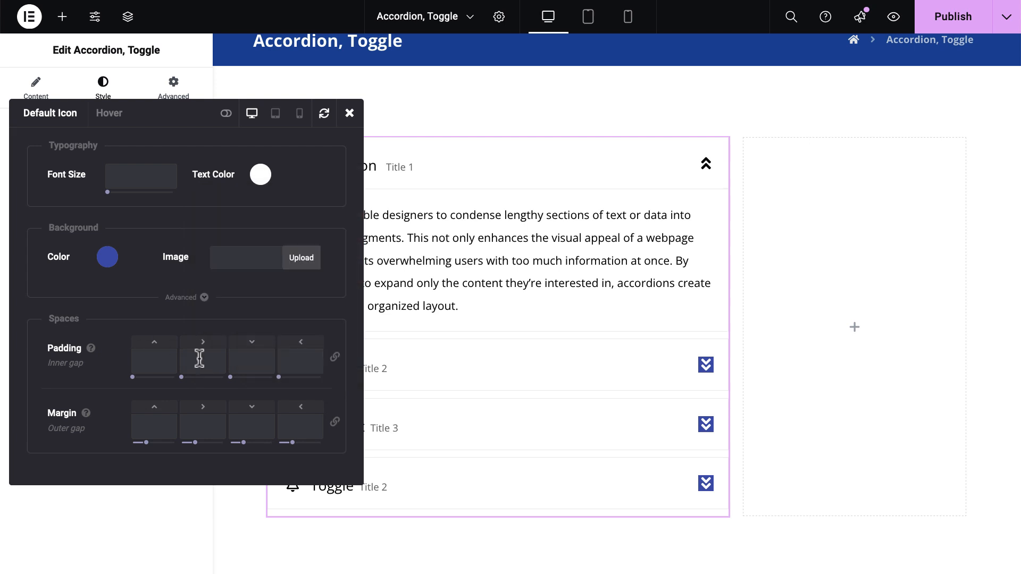
Step: Set the default icon's padding to 5px on all four linked sides and its font size to 14px
click(335, 358)
click(145, 360)
text(5)
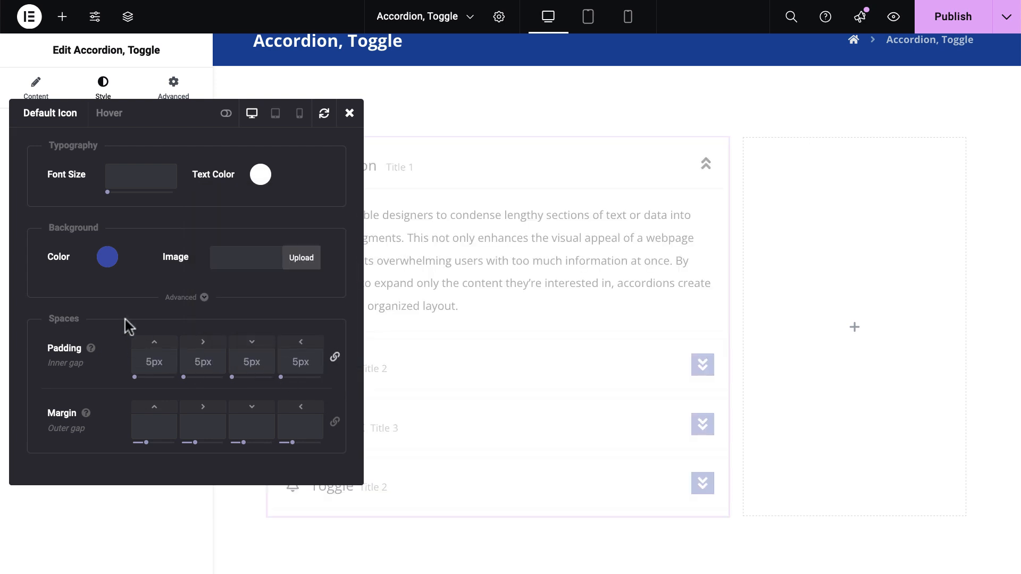
click(151, 177)
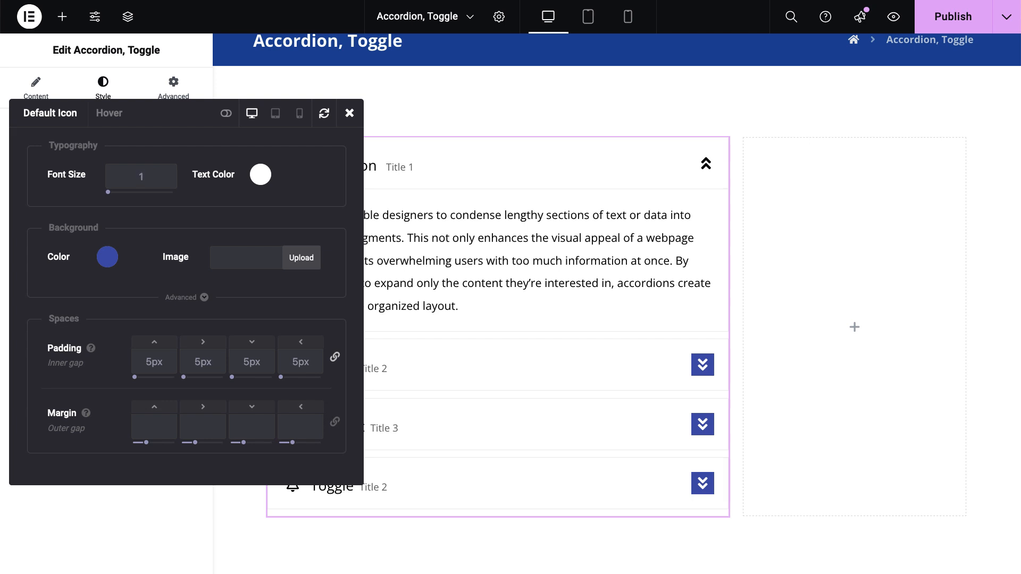
key(Return)
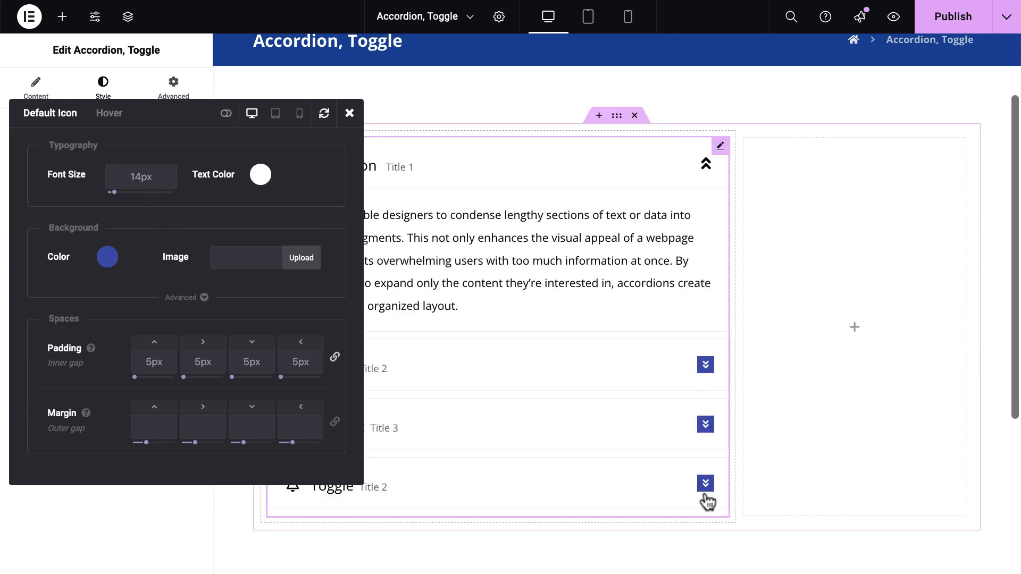
Step: Try a white background on the default icon, and set its background color to black (#000000)
click(105, 258)
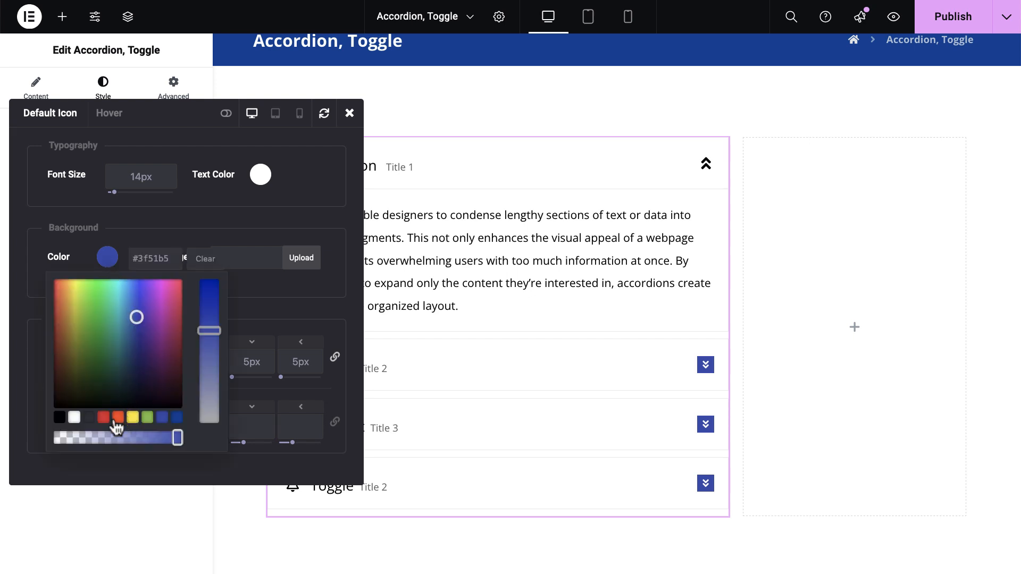
click(74, 419)
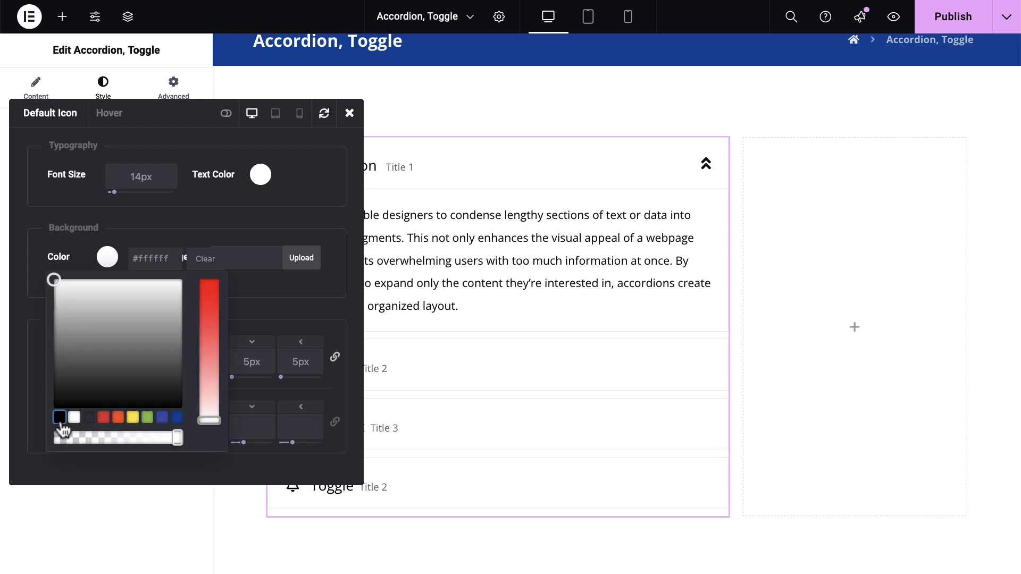
click(60, 418)
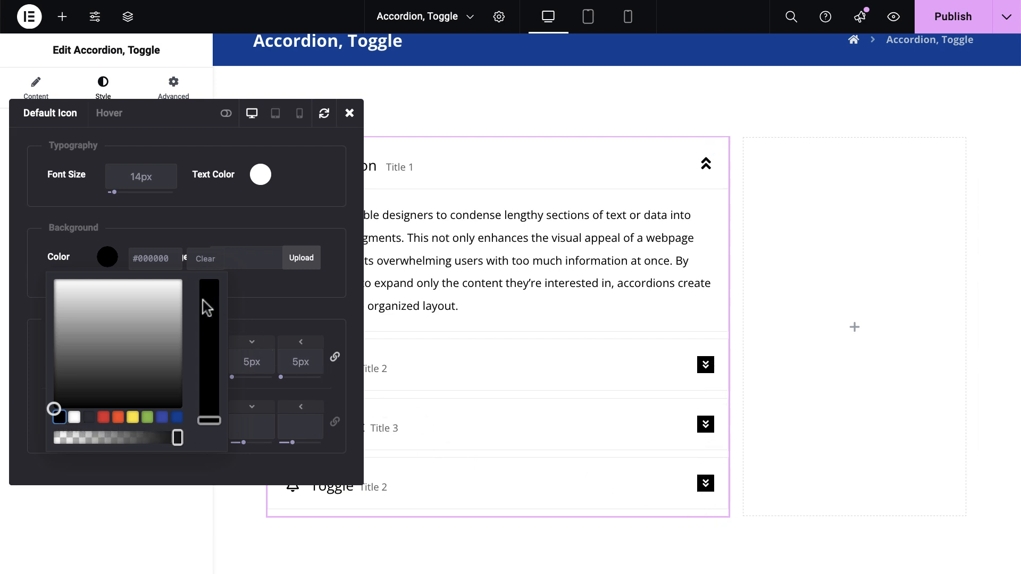
Step: Set the default icon's text color to black (#000000) and its background color to white (#ffffff)
click(258, 182)
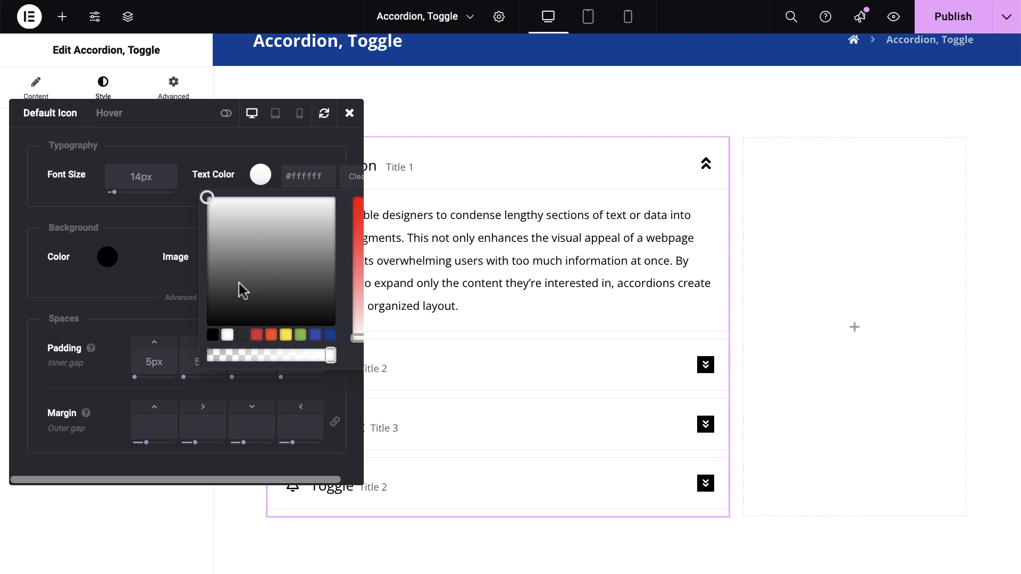
click(213, 337)
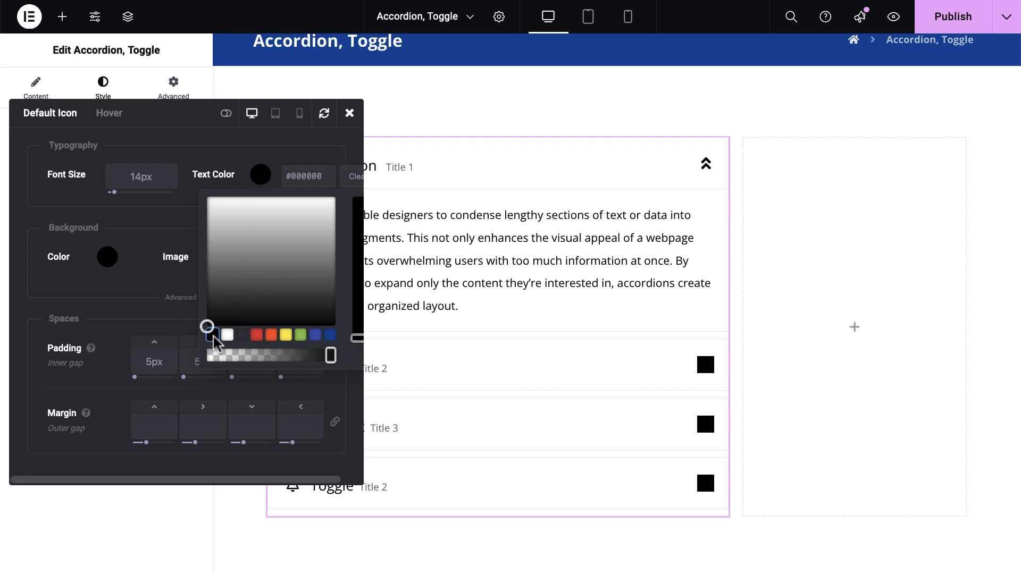
click(108, 259)
click(74, 417)
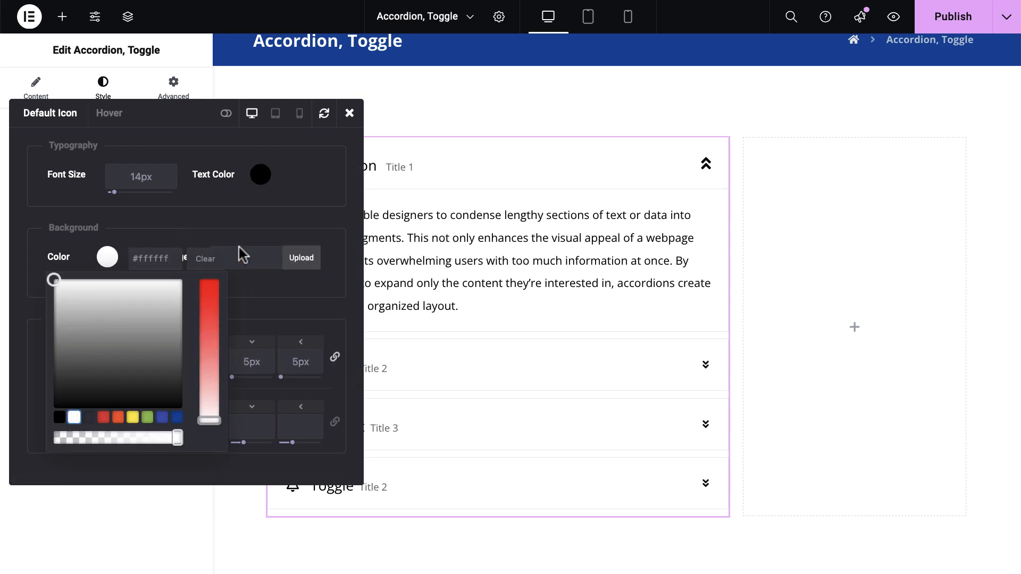
click(247, 229)
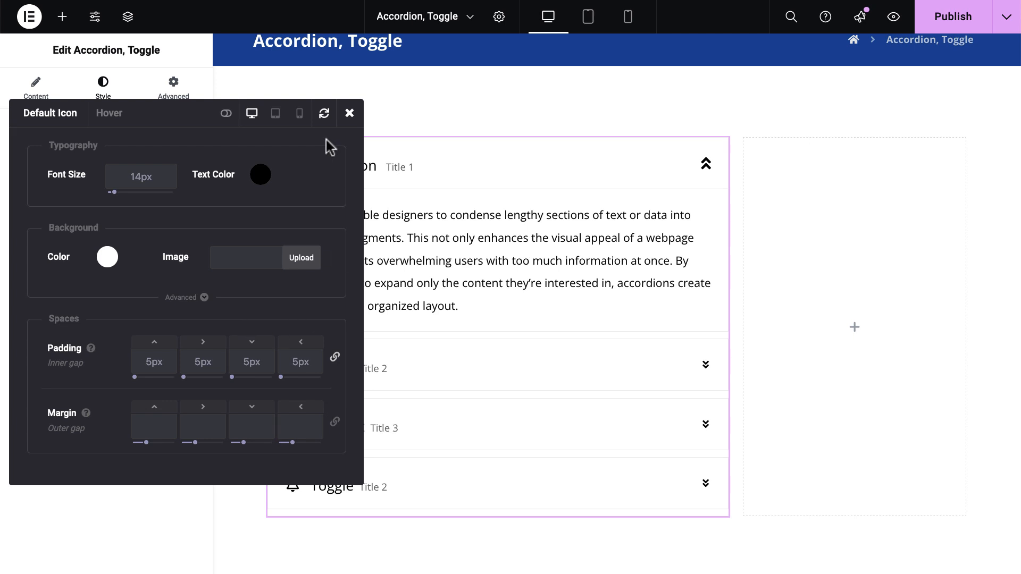
Step: Show the default icon's full set of style options and set its border radius to 5px
click(228, 114)
scroll(224, 363, down, 5)
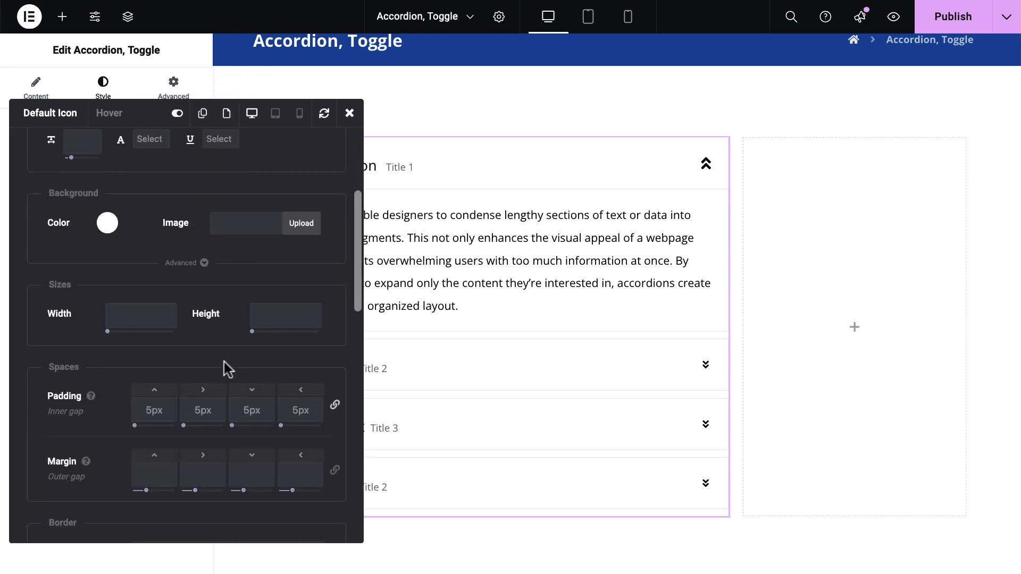
scroll(224, 362, down, 3)
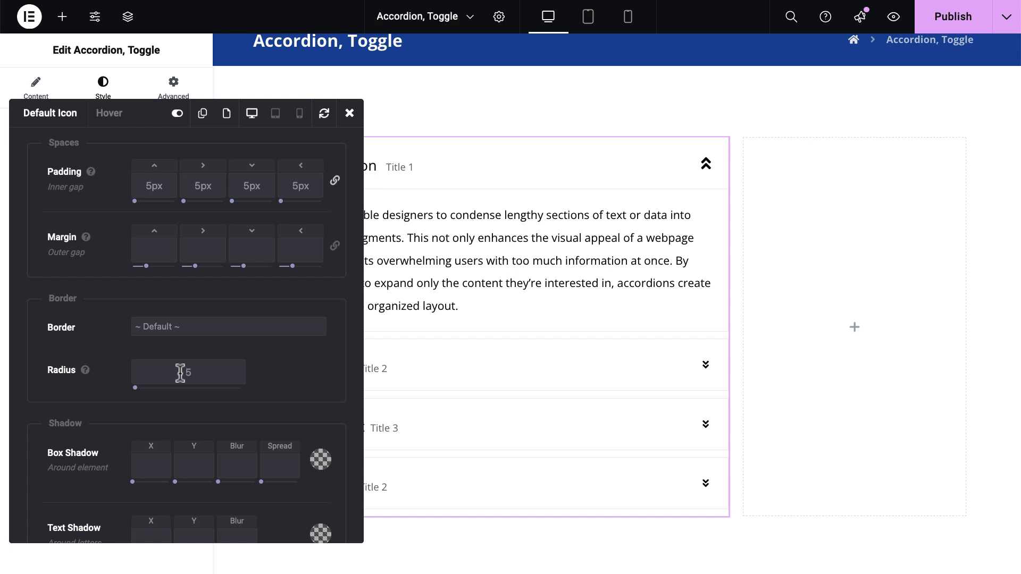
scroll(274, 370, down, 2)
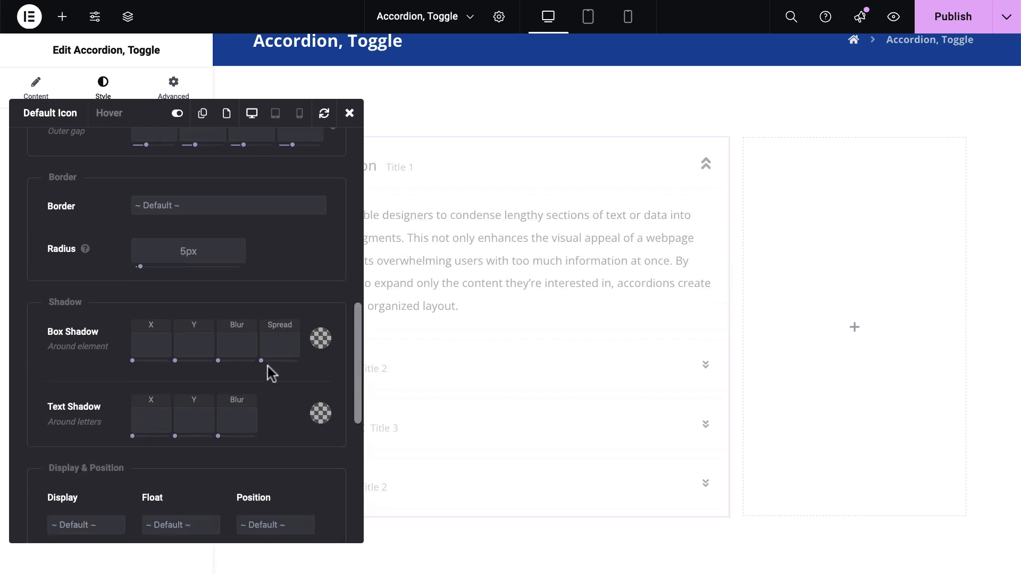
Step: Give the default icon a box shadow with 0px X and Y offsets, trying 35px blur before 5px, and 0px spread
click(145, 351)
text(0)
click(194, 351)
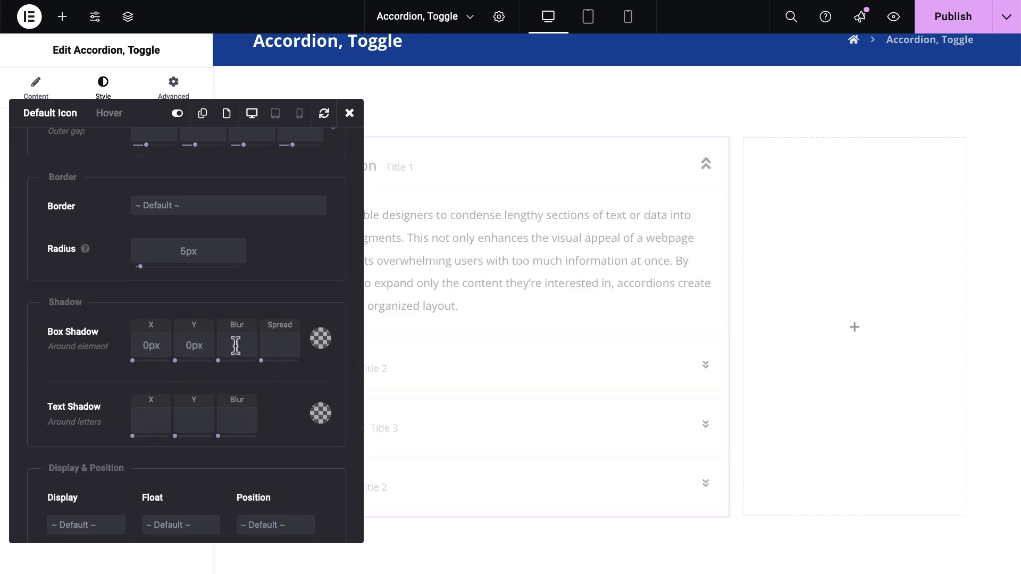
click(234, 355)
text(35)
click(280, 345)
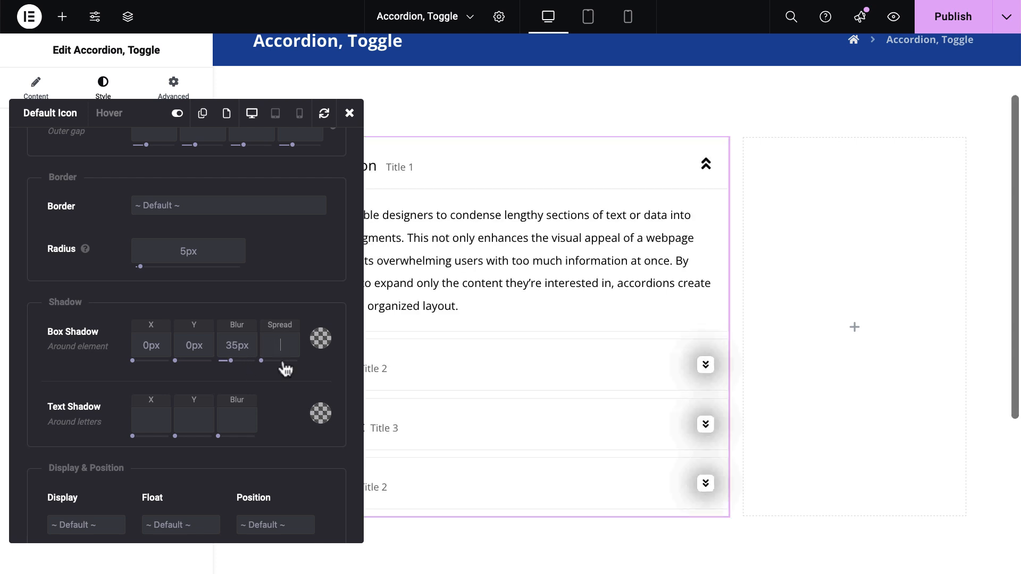
text(0)
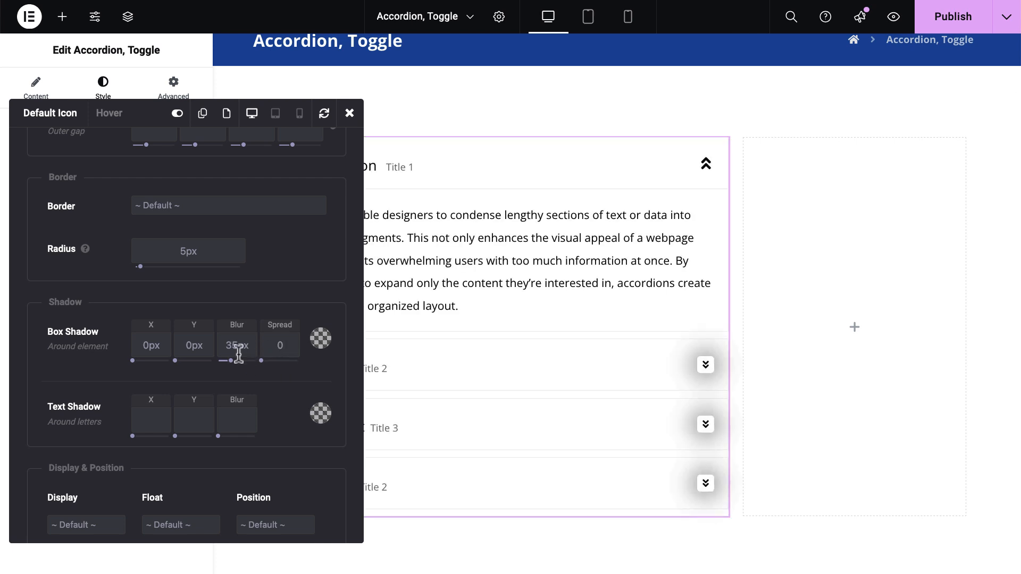
drag(235, 349, 221, 348)
key(BackSpace)
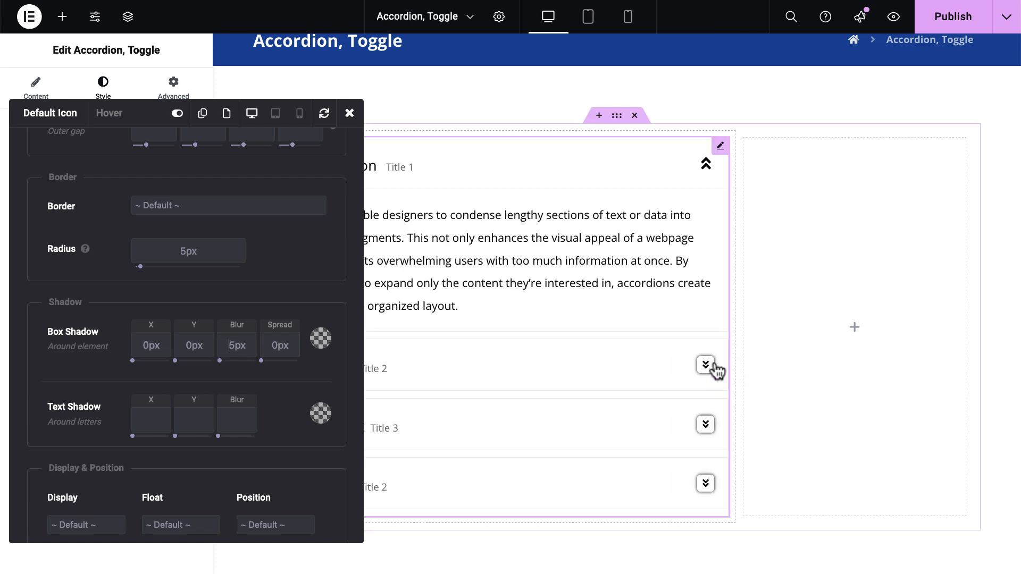
Step: Set the default icon's box shadow color to light gray (#bcbcbc)
click(321, 338)
drag(262, 392, 161, 394)
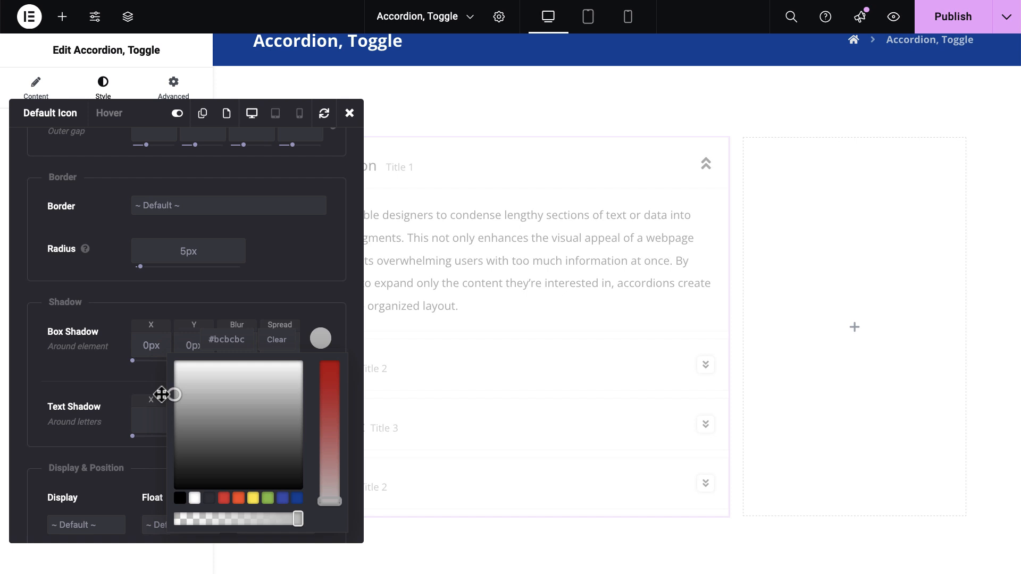
click(161, 398)
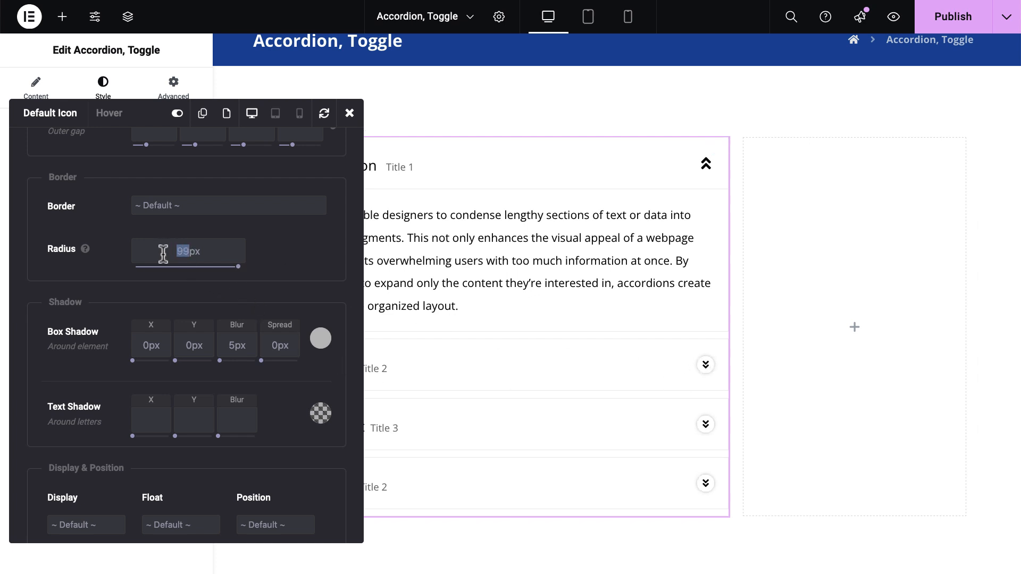
Step: Set the default icon's border radius to 5px and lower its box shadow color's opacity to 0.66
text(5)
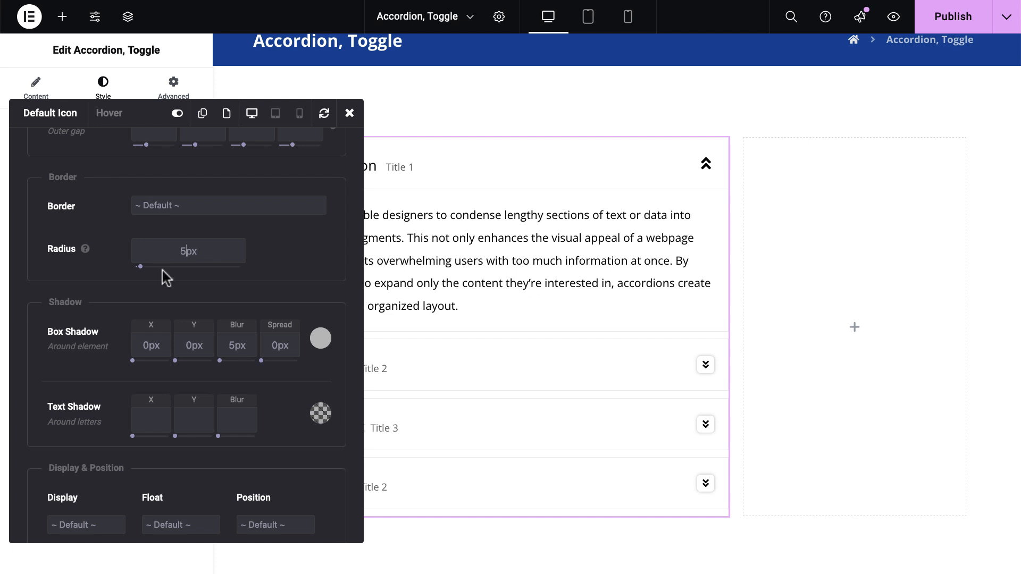
click(321, 338)
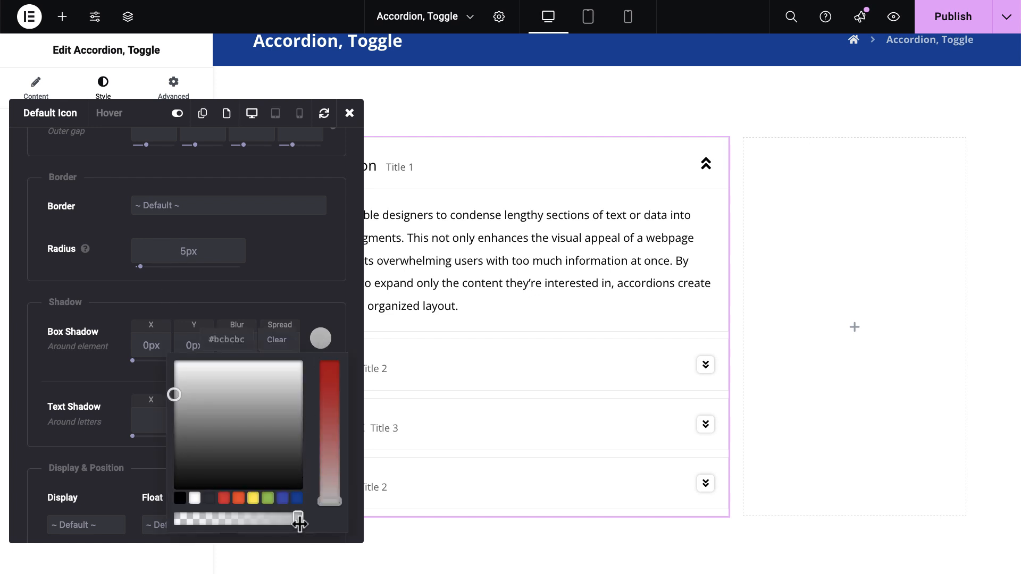
drag(298, 519, 253, 520)
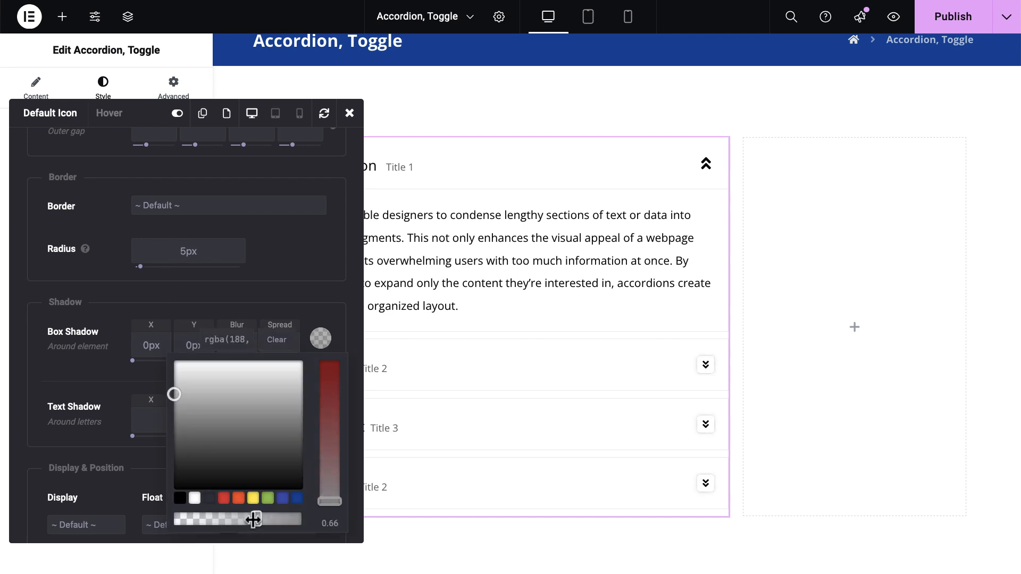
click(303, 269)
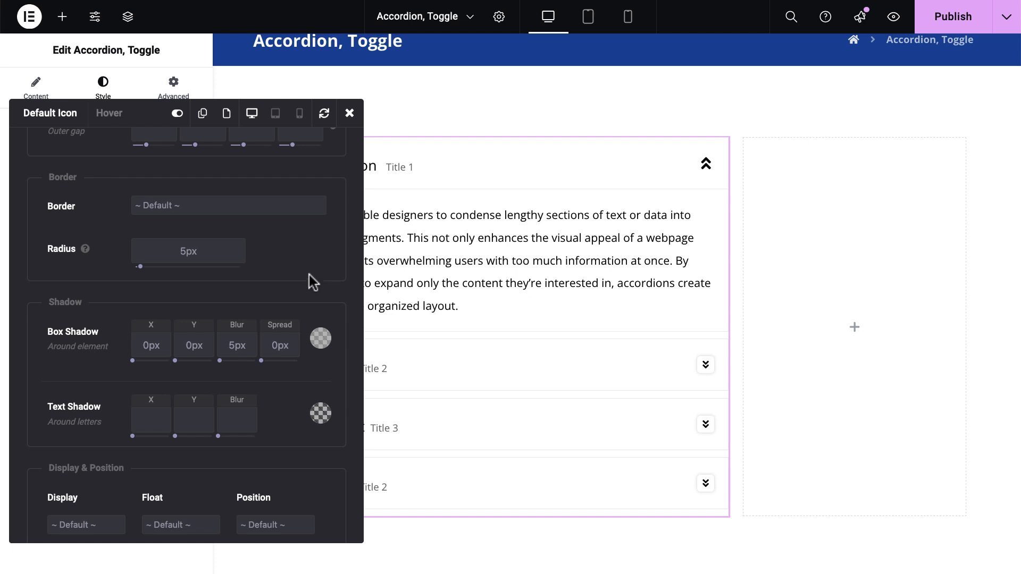
Step: Copy the default icon's complete style and close its style settings
scroll(308, 277, up, 10)
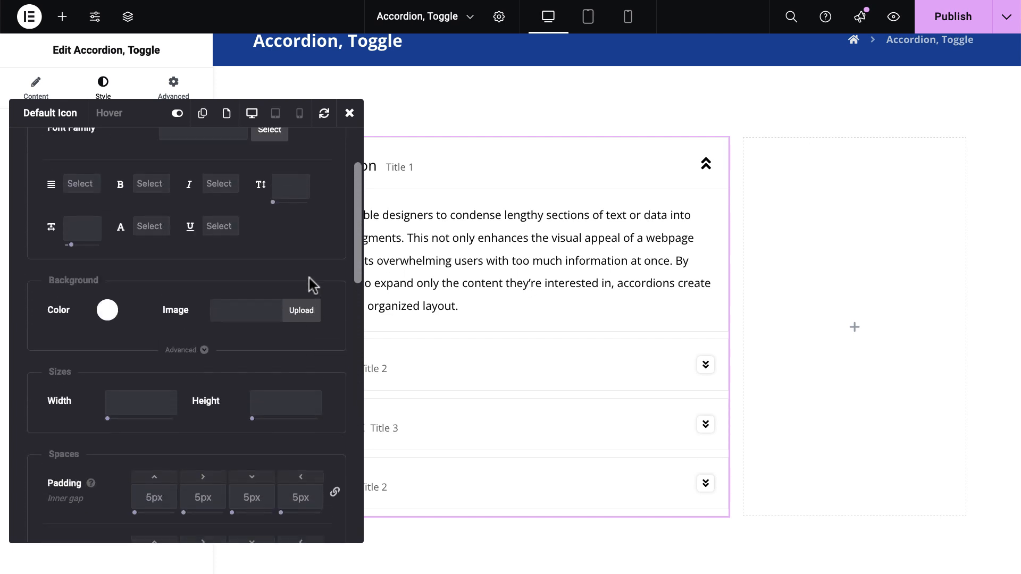
scroll(309, 278, up, 2)
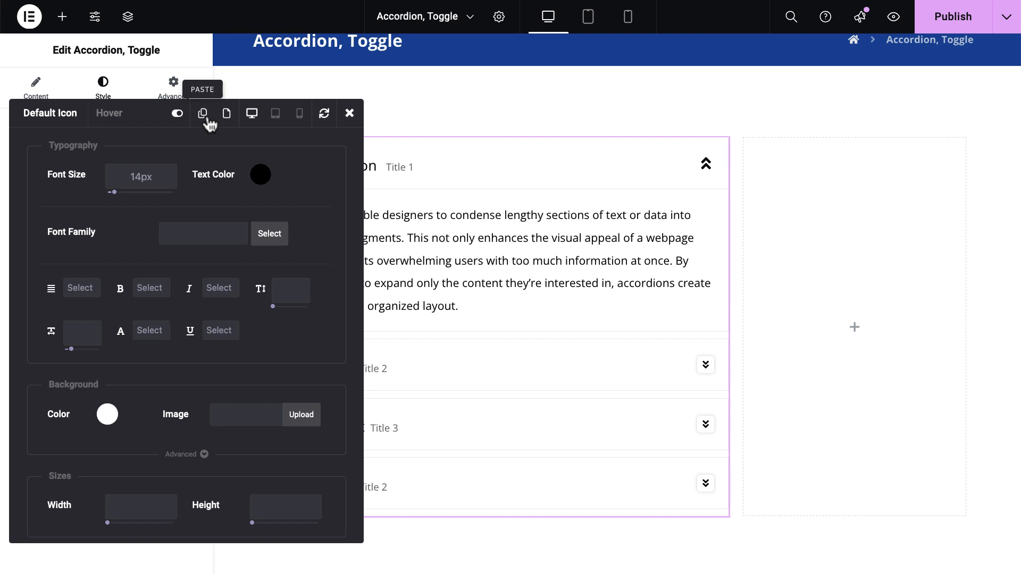
click(227, 118)
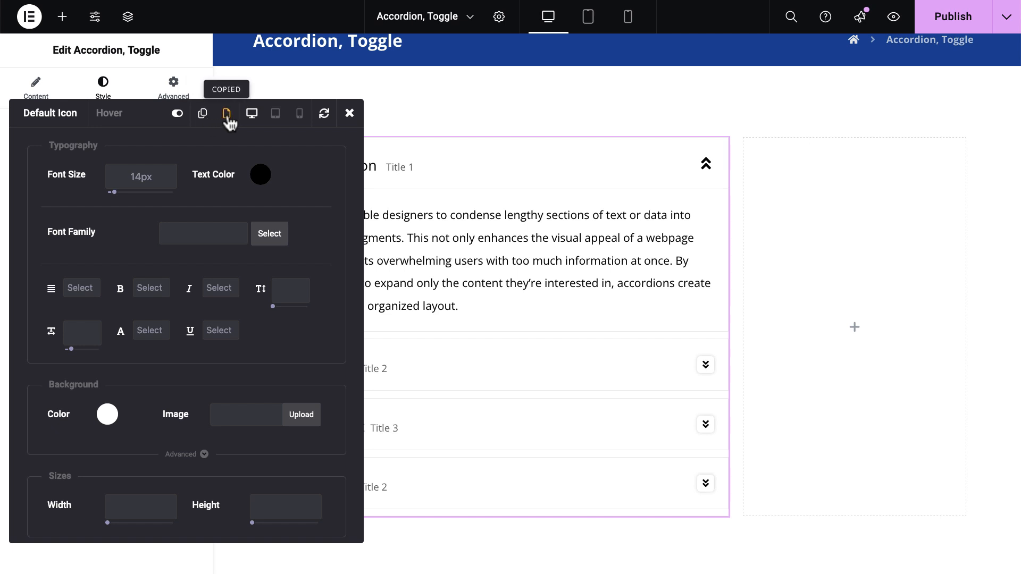
click(349, 113)
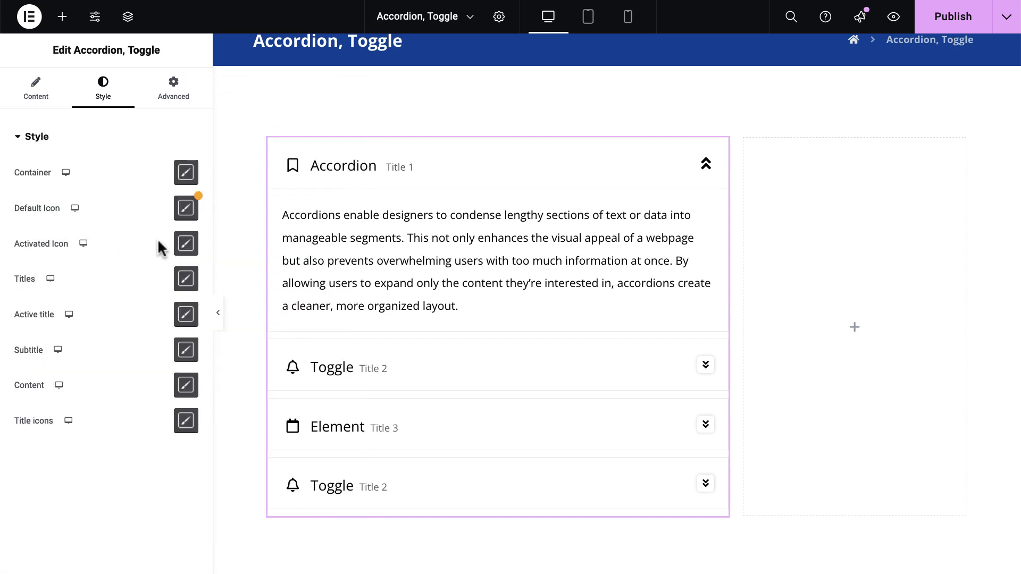
Step: Paste the copied style onto the activated icon and confirm the replacement
click(186, 243)
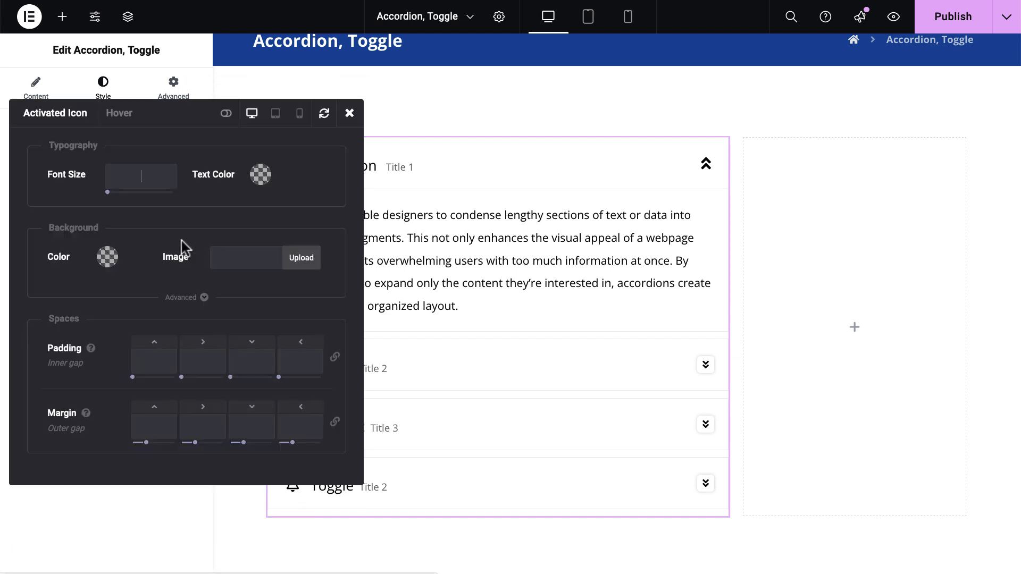
click(226, 114)
click(204, 118)
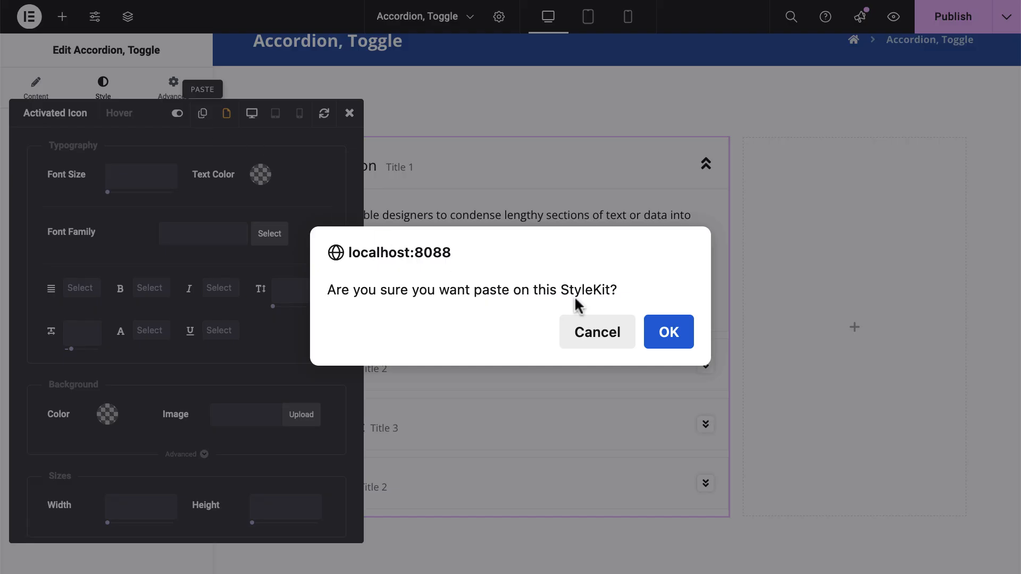
click(669, 331)
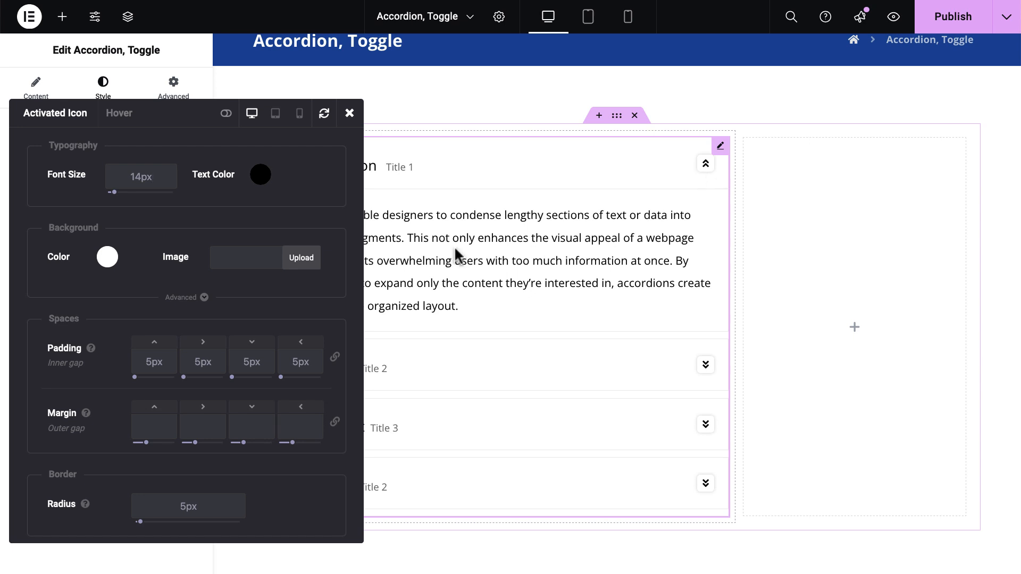
Step: Try green (#8bc34a) and dark blue (#0045a0) text colors on the activated icon
click(260, 175)
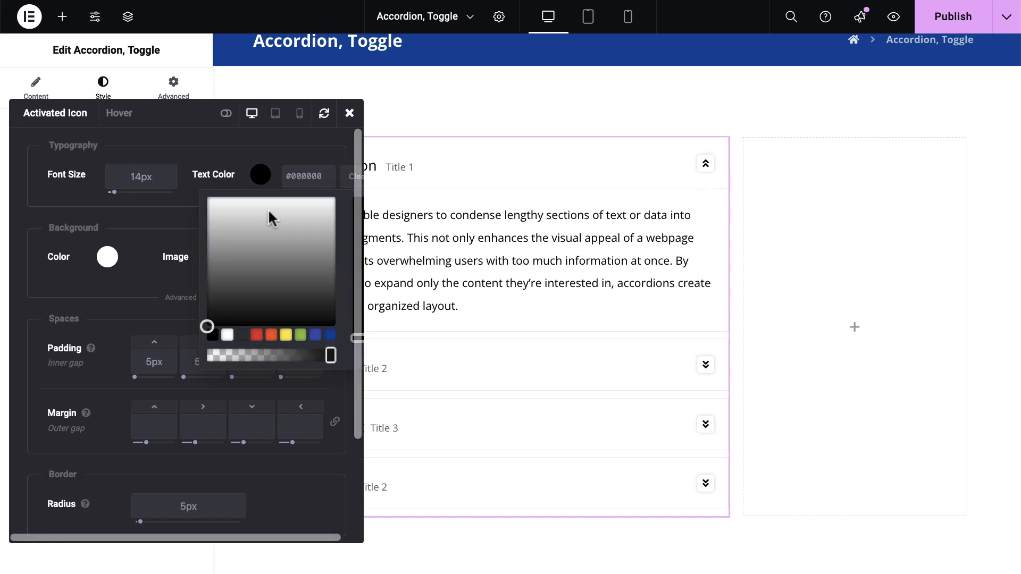
click(299, 336)
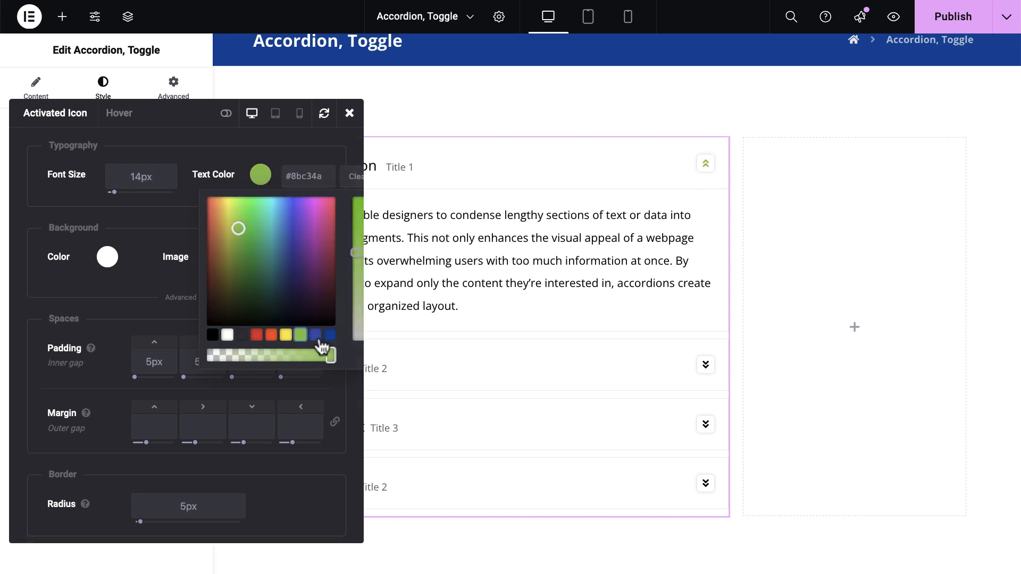
click(315, 335)
click(330, 335)
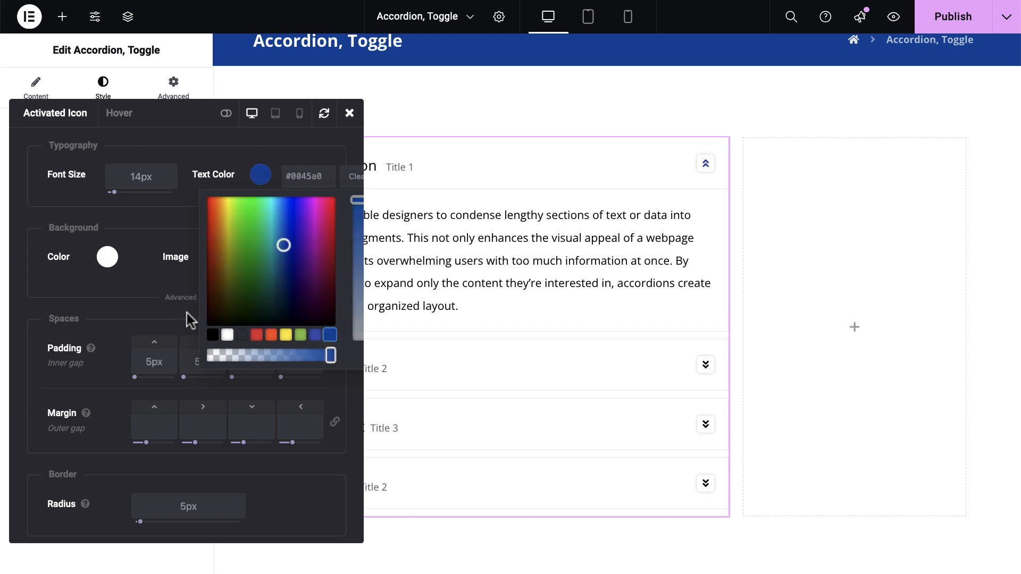
click(146, 291)
Step: Give the activated icon a black background (#000000) and white text color (#ffffff), and close its style settings
click(107, 257)
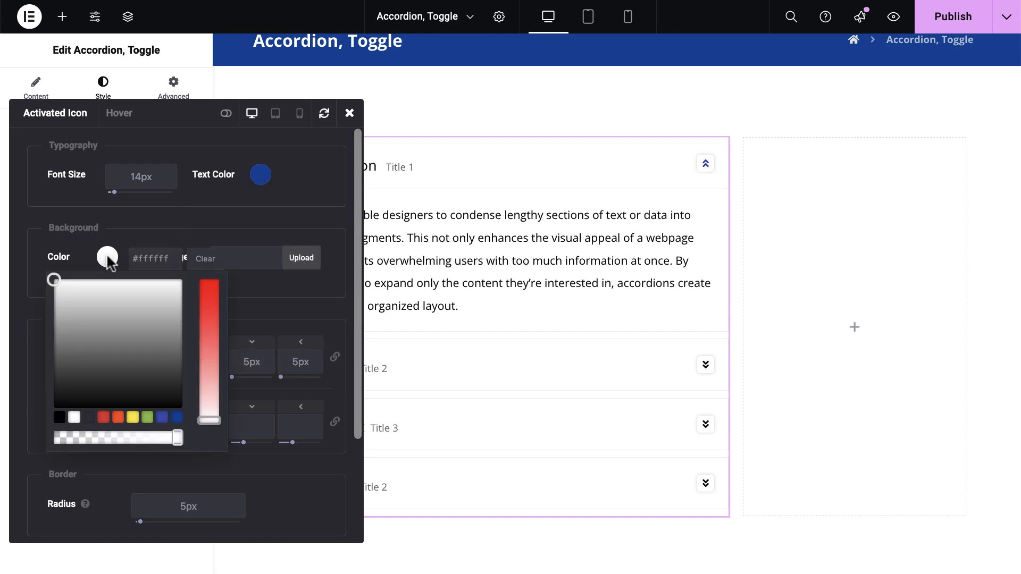
click(133, 418)
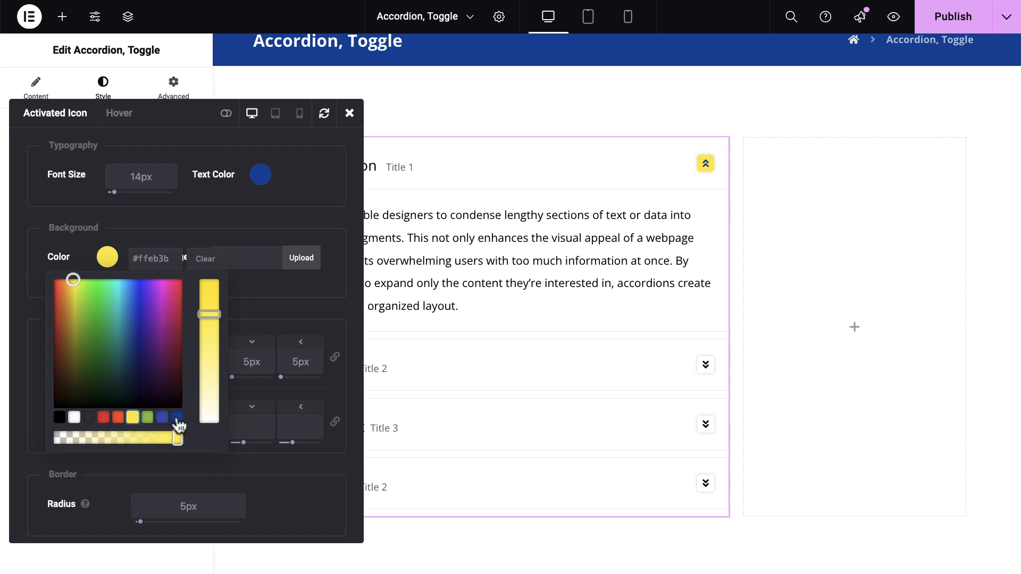
click(60, 418)
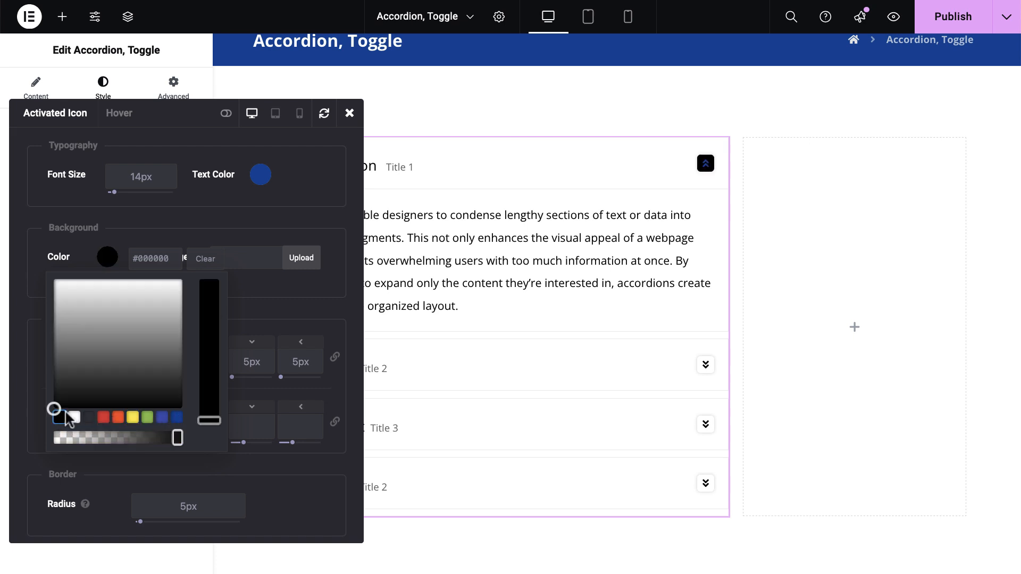
click(276, 179)
click(258, 180)
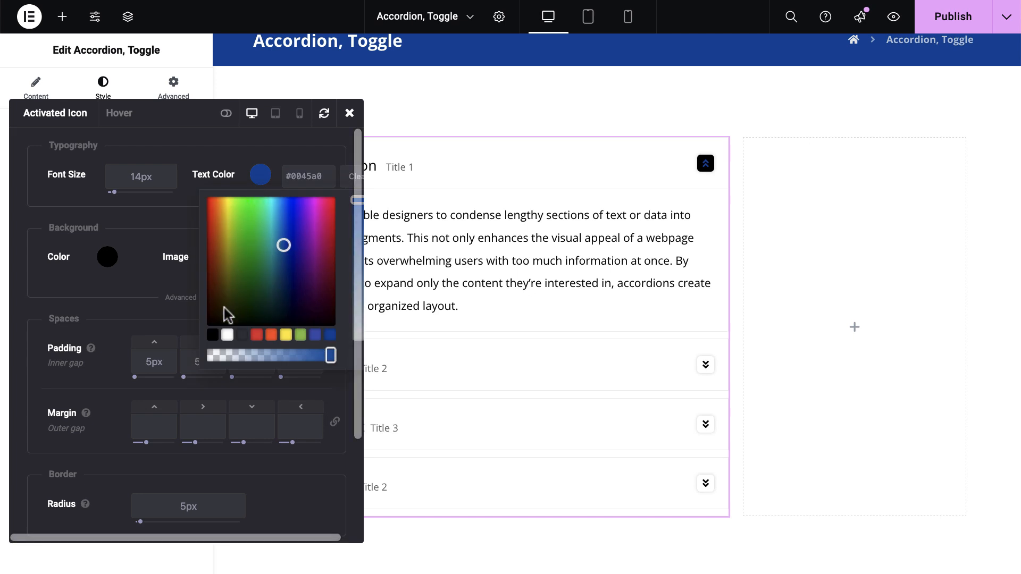
click(227, 335)
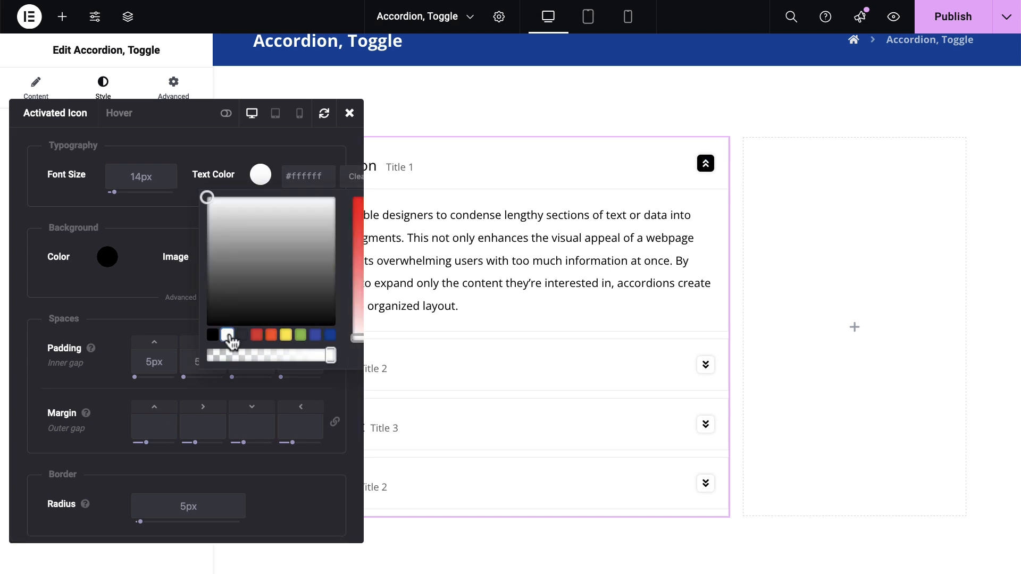
click(349, 114)
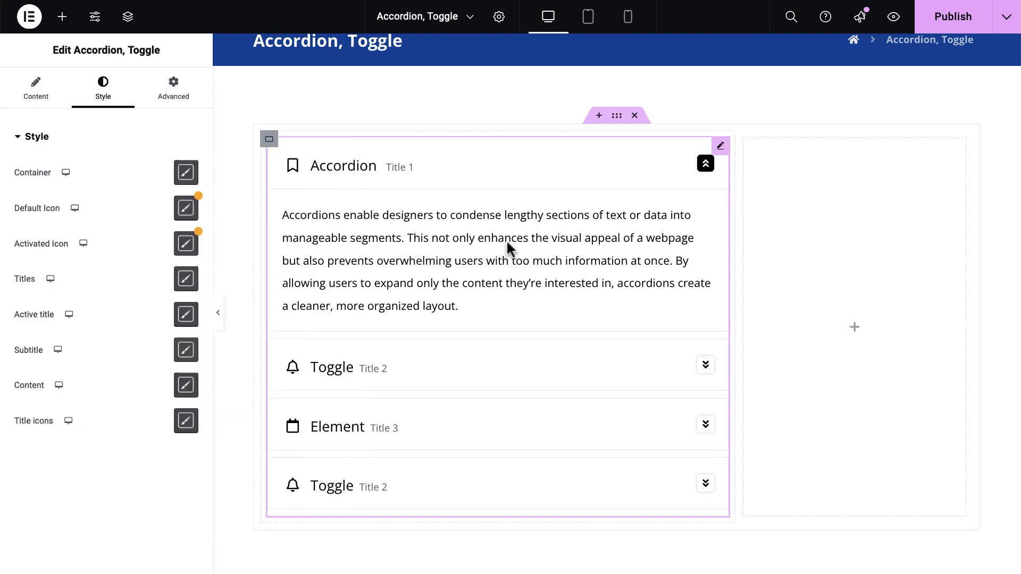
Step: Expand the first Toggle item and the Element item in the accordion to preview the activated icon's style
click(671, 369)
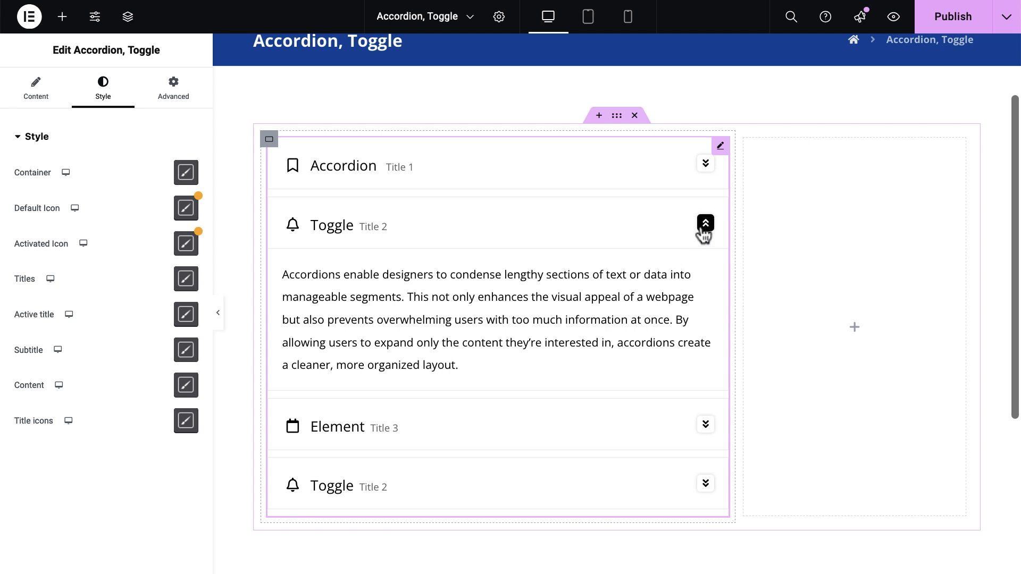
click(651, 422)
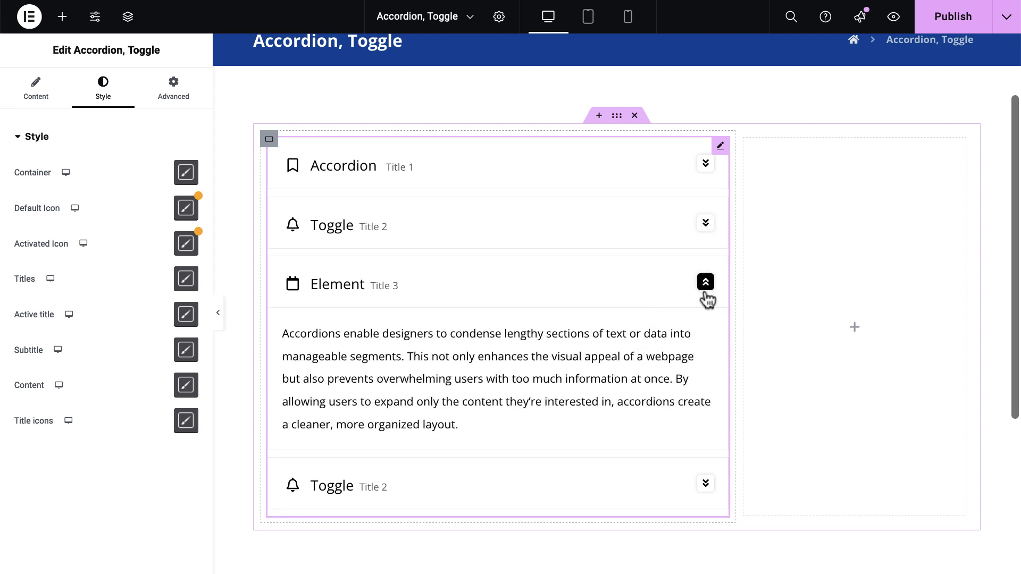
Step: Expand the first Toggle item and adjust the font size of the default icon and the activated icon
click(608, 235)
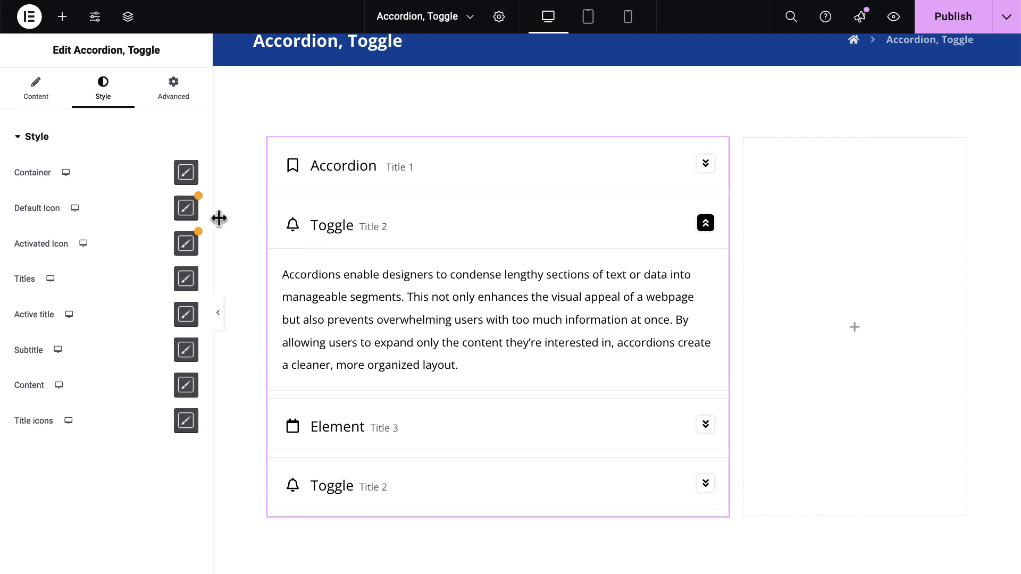
click(186, 208)
click(135, 178)
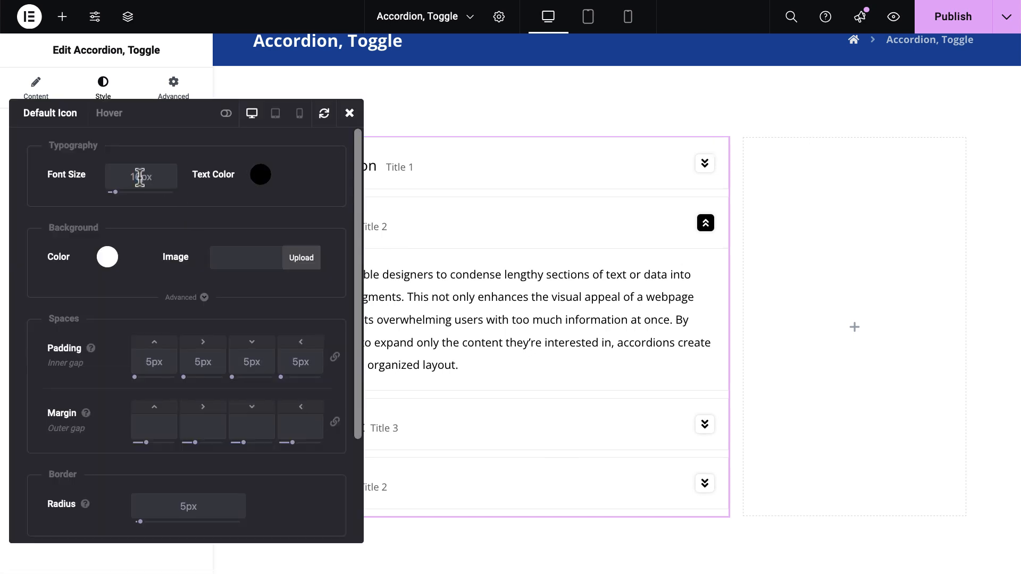
click(349, 113)
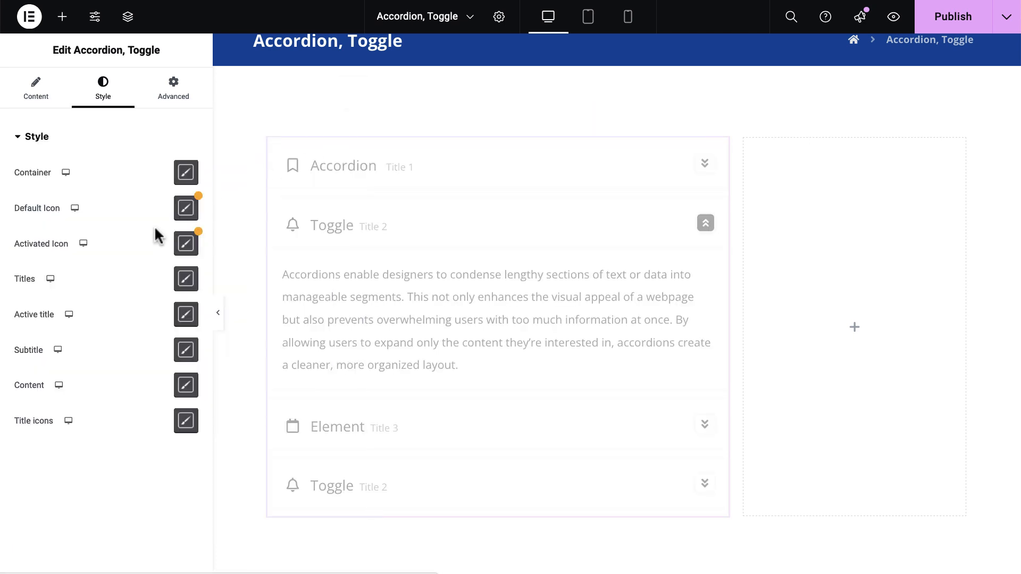
click(185, 243)
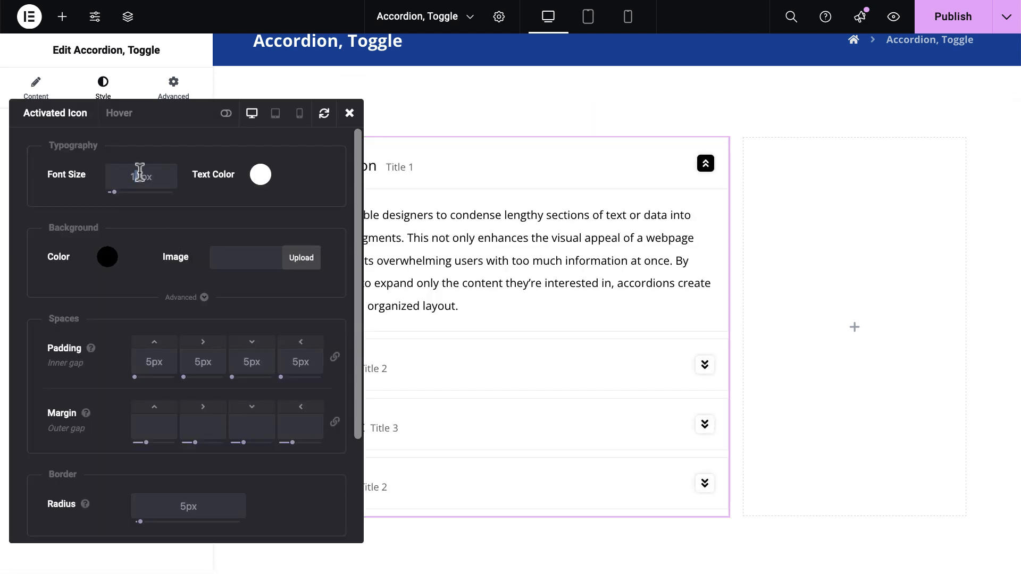
click(349, 112)
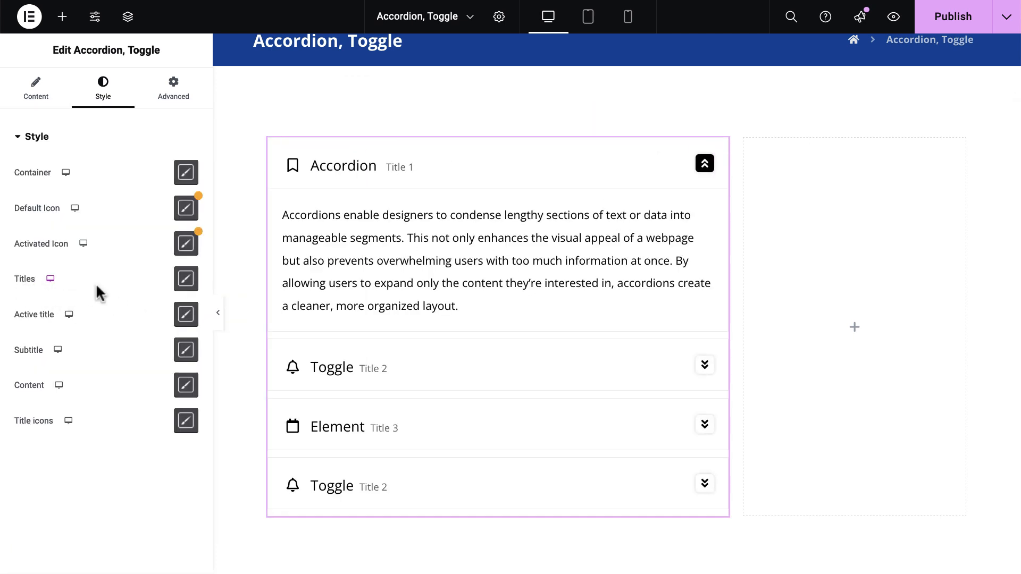
Step: Show all style options for the titles, try a red (#e53935) text color, and replace it with black (#000000)
click(185, 279)
drag(166, 109, 653, 125)
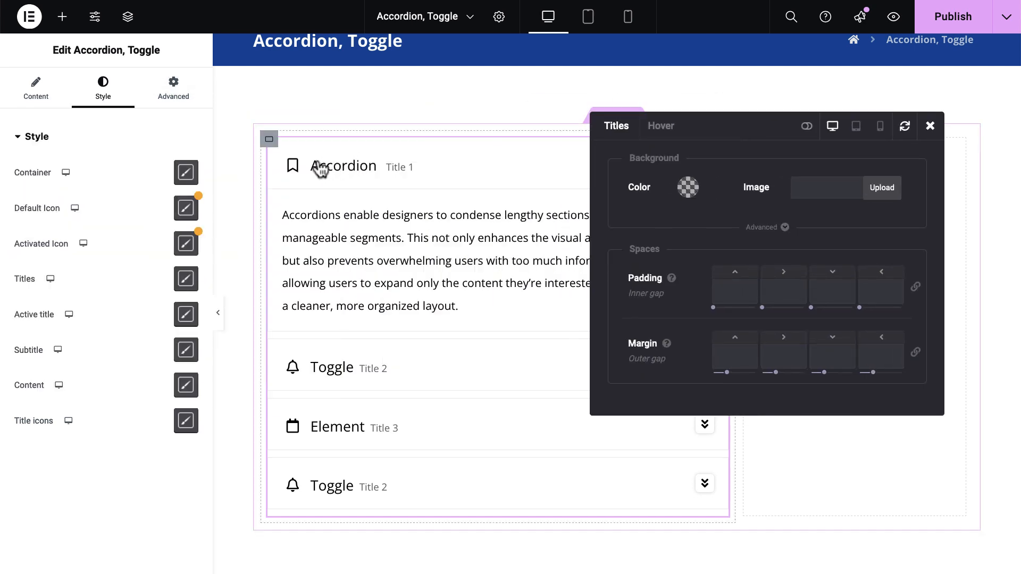
click(806, 126)
click(838, 191)
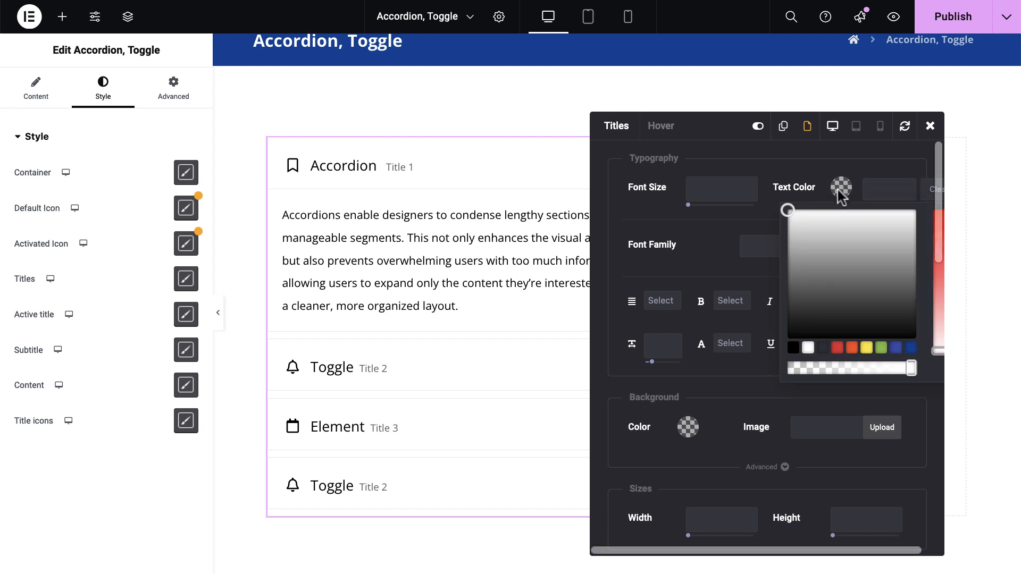
click(837, 348)
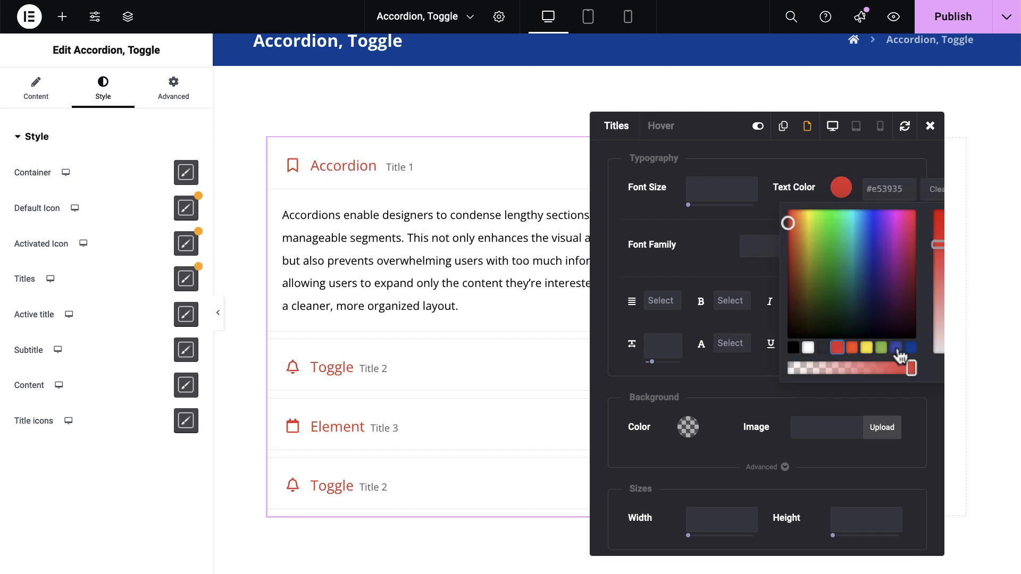
click(792, 348)
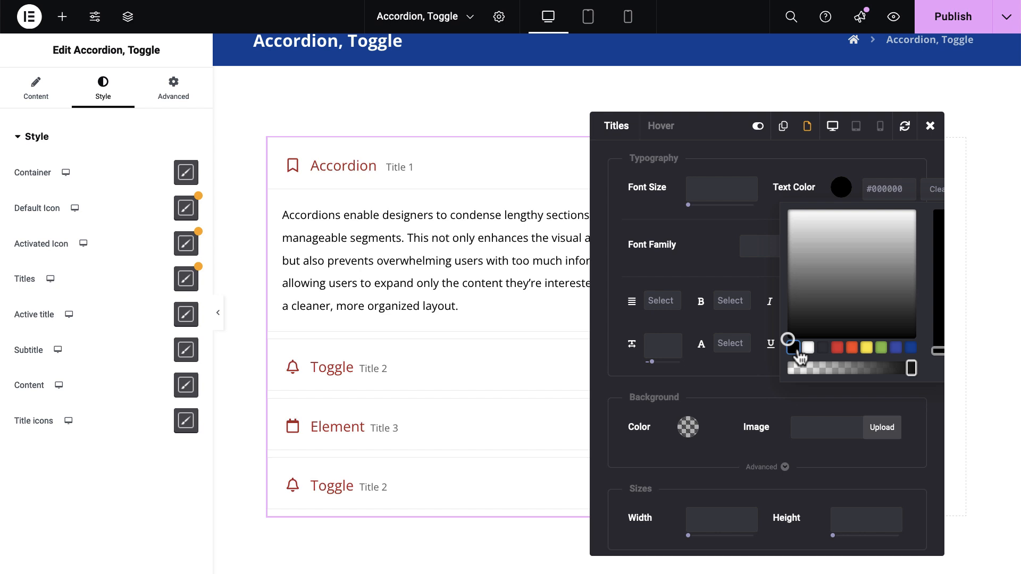
click(805, 173)
Step: Set the titles' font weight to 700 | Bold and close the title style settings
click(736, 301)
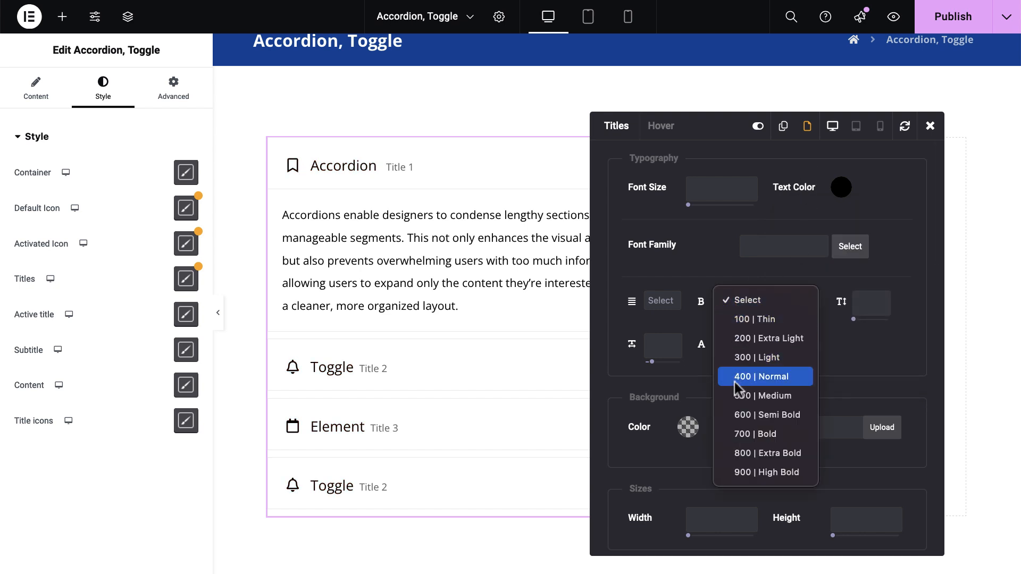
click(766, 430)
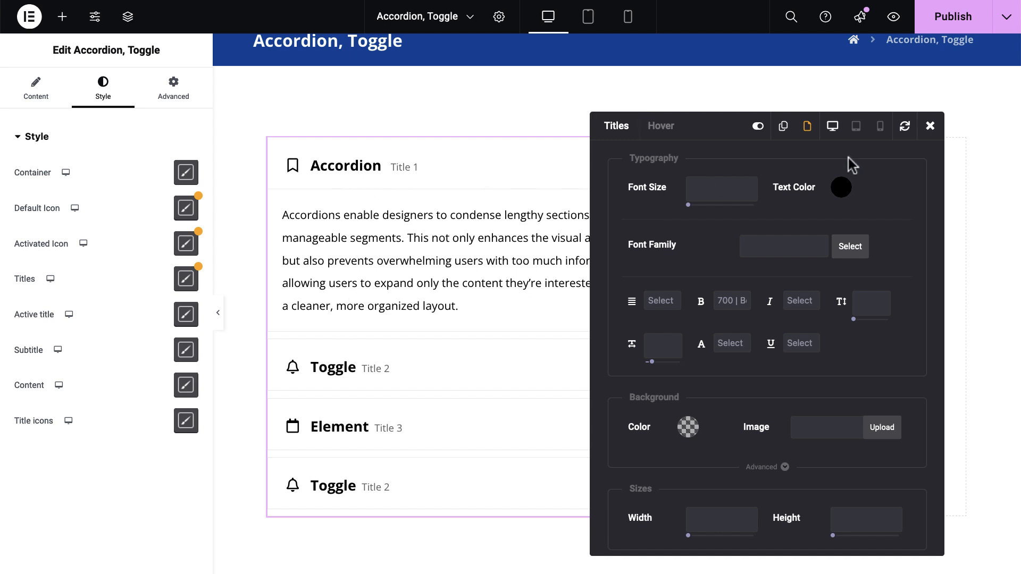
click(932, 132)
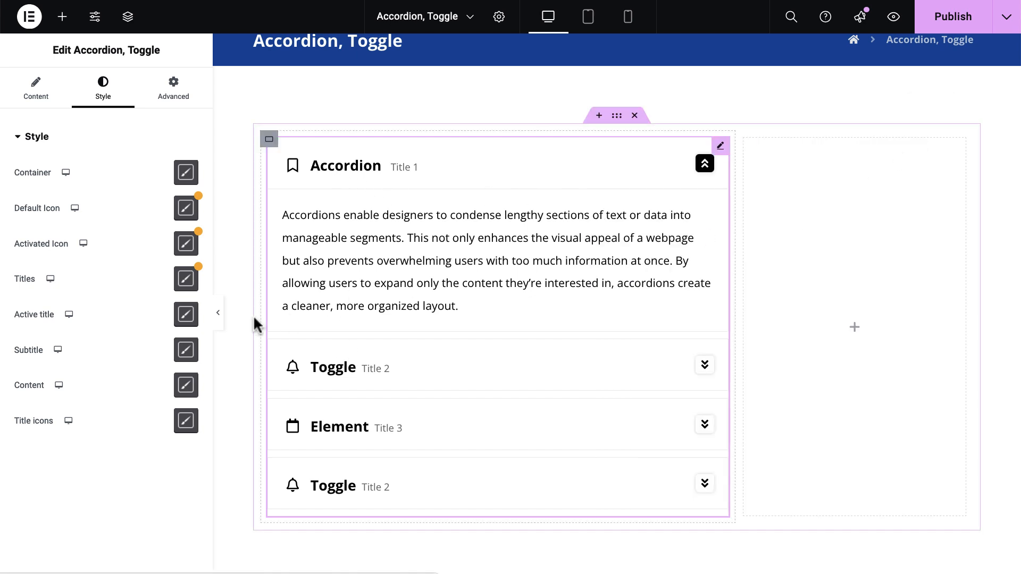
Step: Try a dark blue (#0045a0) text color on the active title, replace it with black (#000000), and close its style settings
click(186, 321)
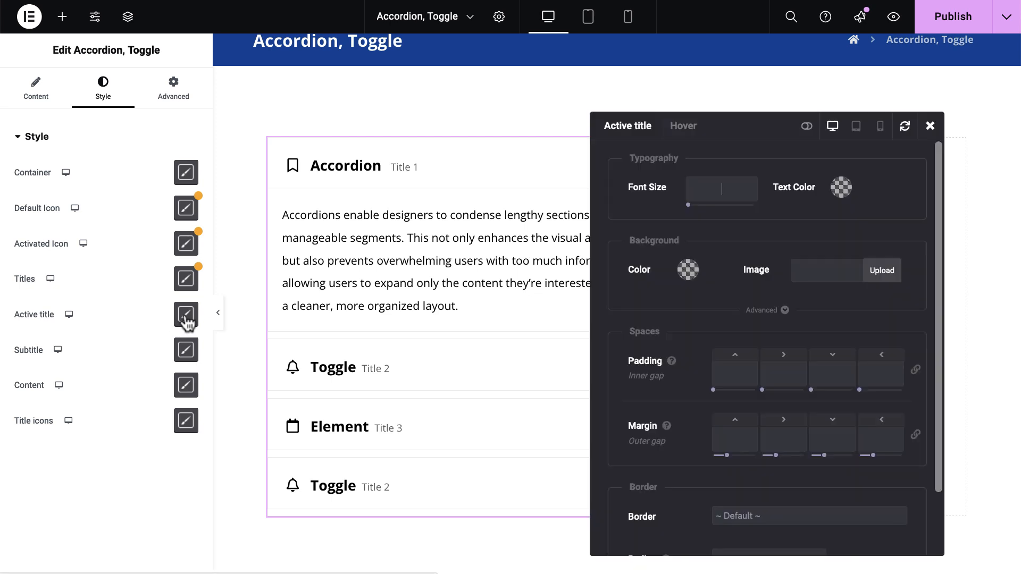
click(841, 188)
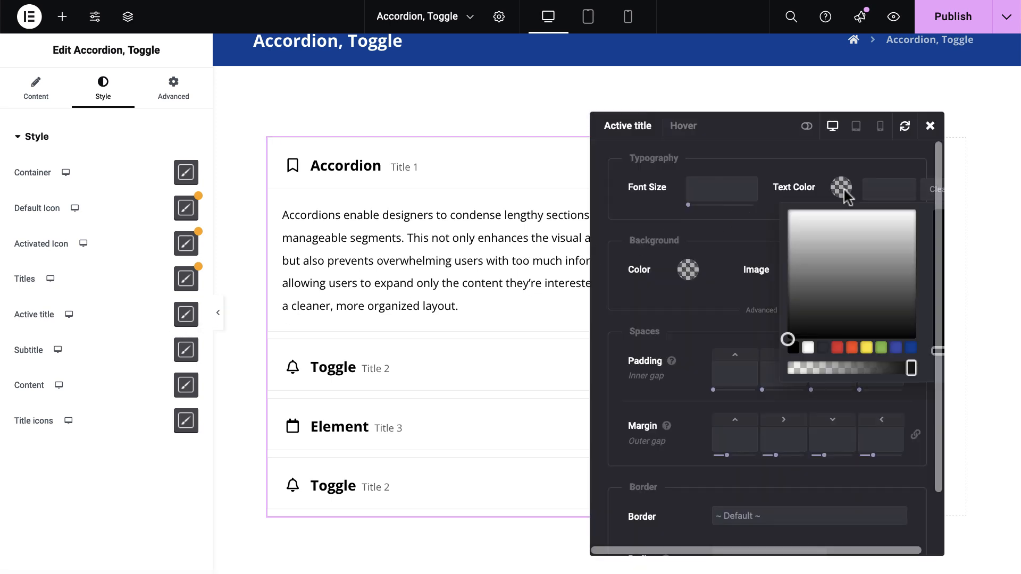
click(910, 348)
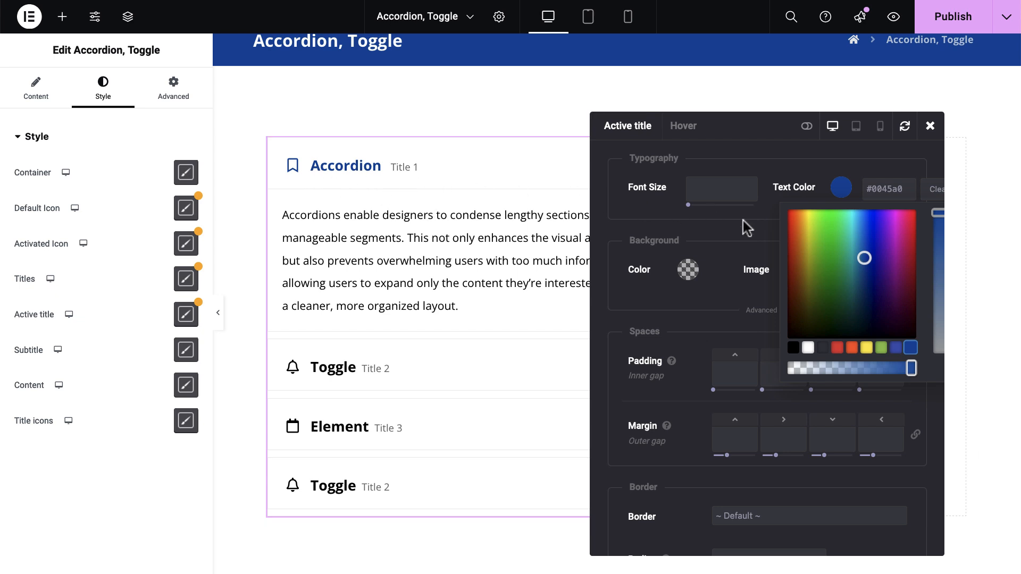
click(793, 348)
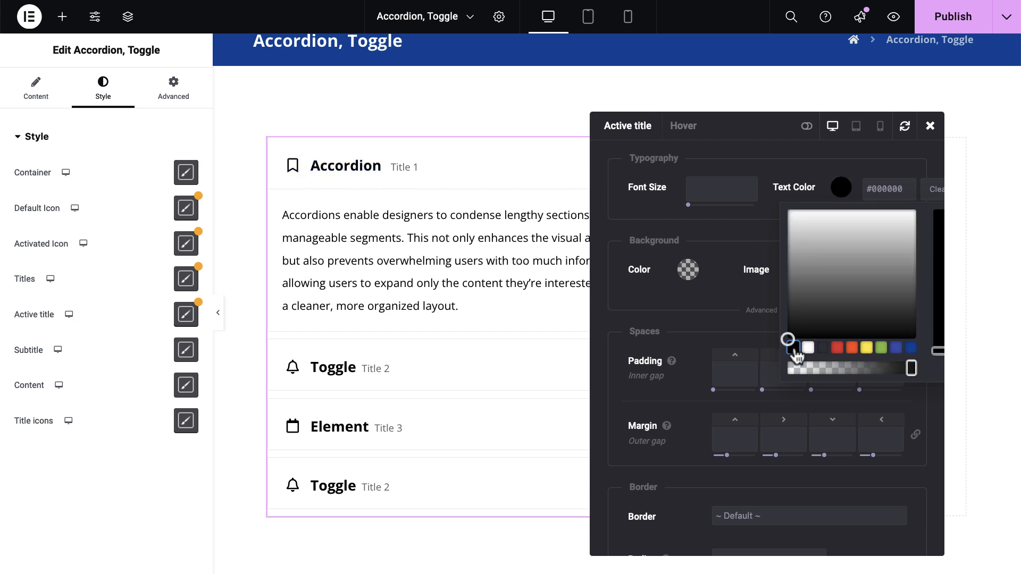
click(930, 127)
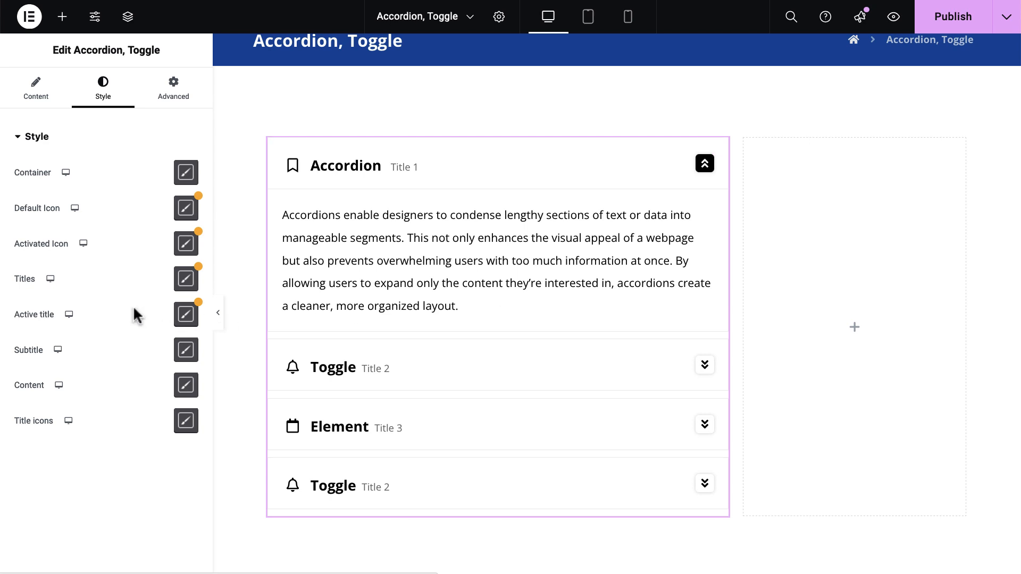
Step: Set the titles' text color to gray (#686868), expand the first Toggle item to compare it with the active title, and close the settings
click(195, 287)
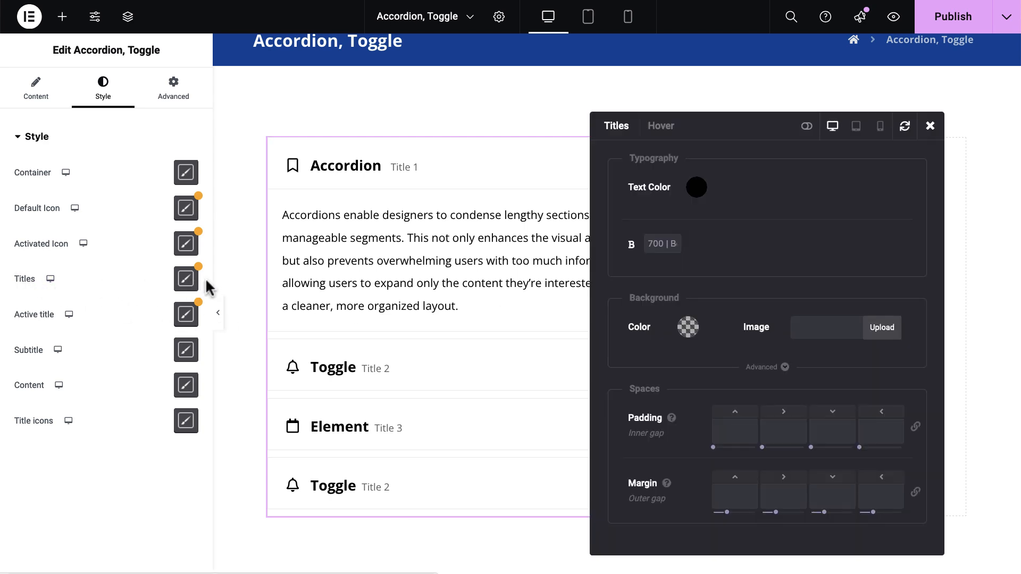
click(696, 188)
drag(697, 264, 642, 301)
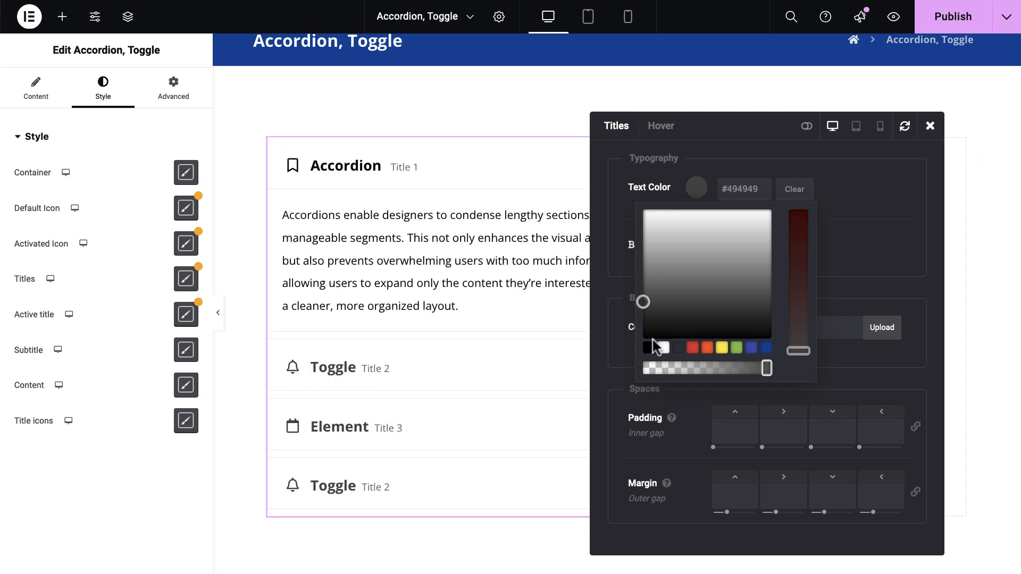
drag(643, 303, 642, 286)
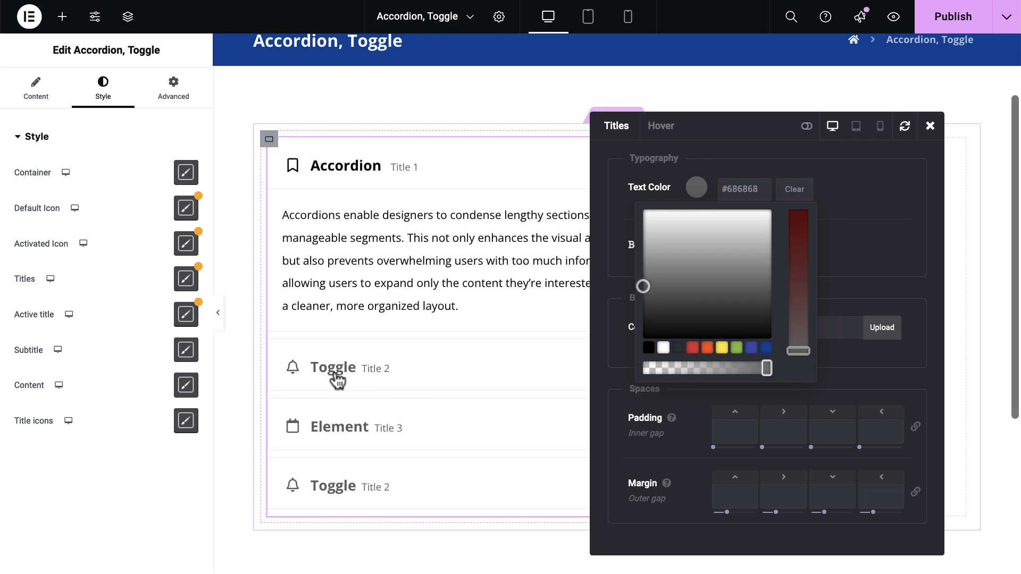
click(400, 368)
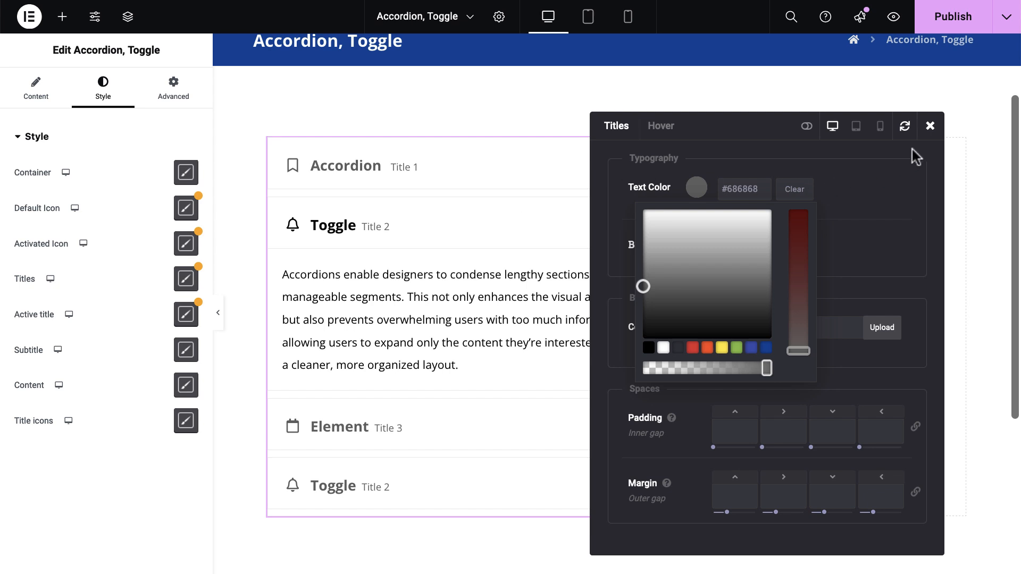
click(929, 127)
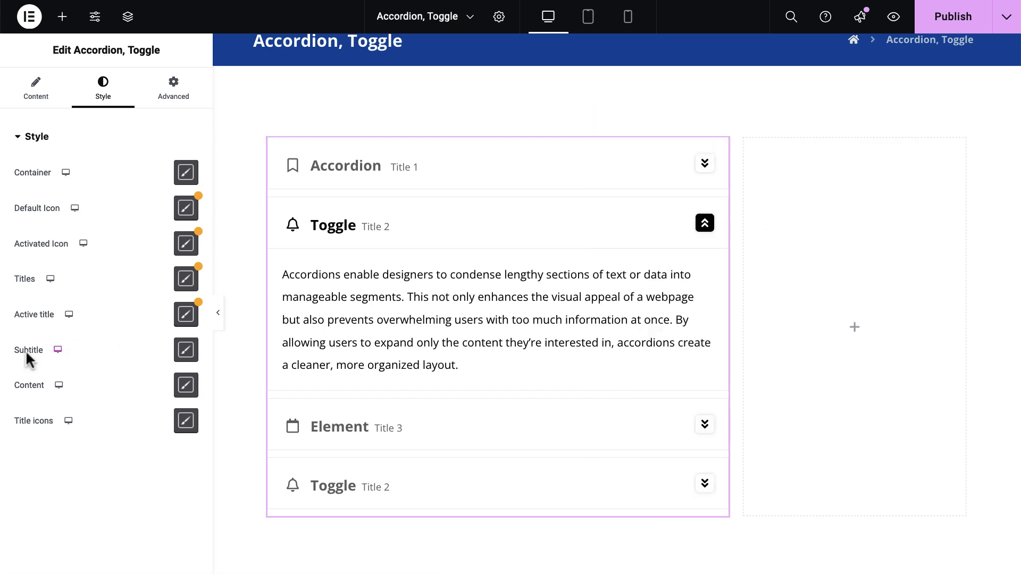
Step: Try an italic font style and a blue (#3f51b5) text color on the subtitles
click(186, 351)
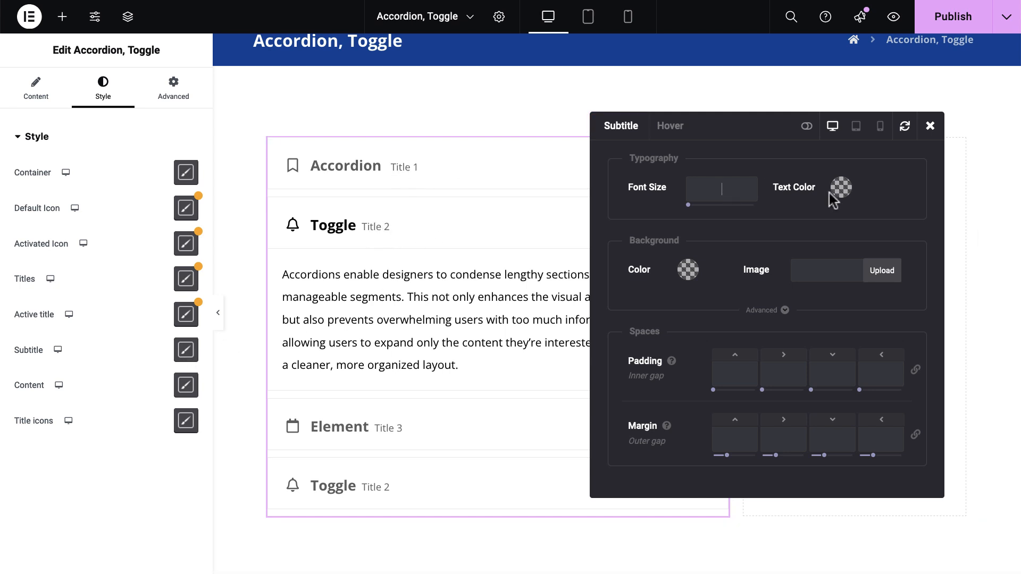
click(806, 126)
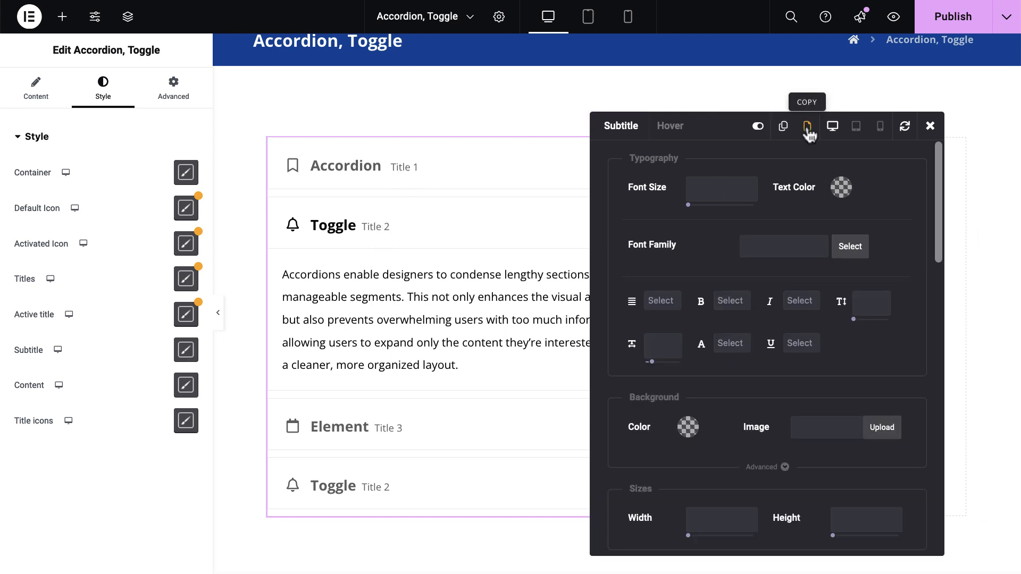
click(803, 306)
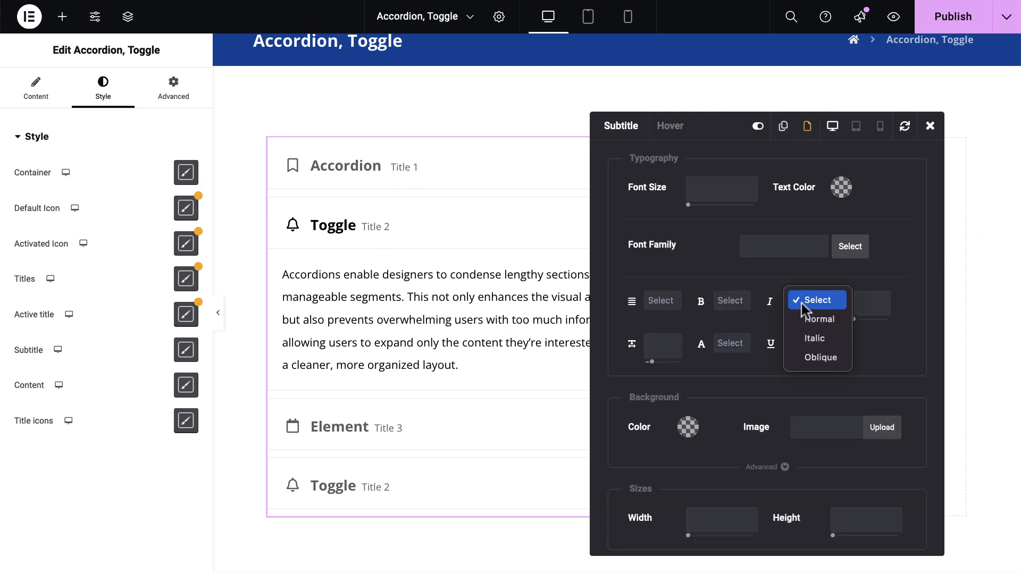
click(803, 340)
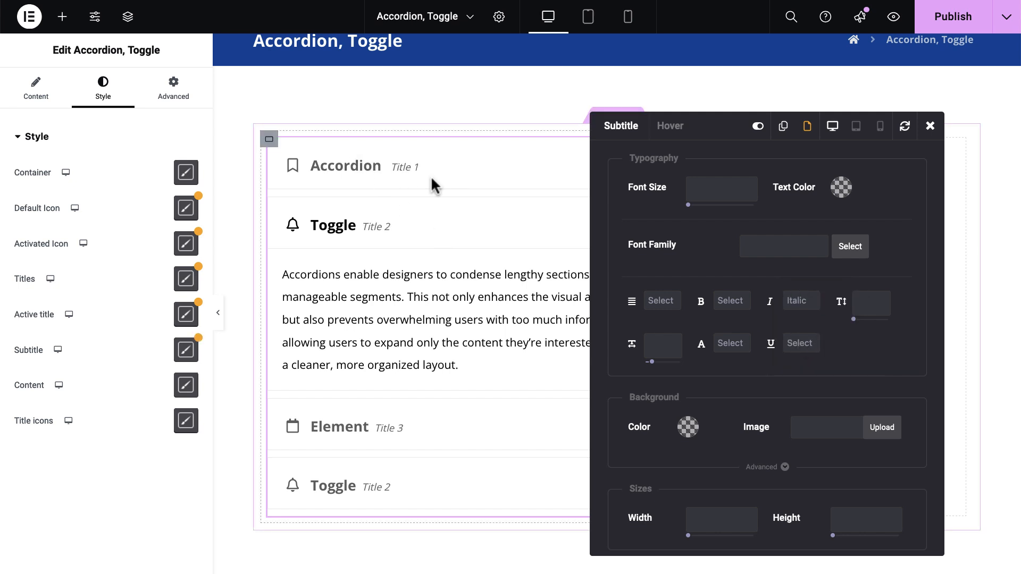
click(844, 190)
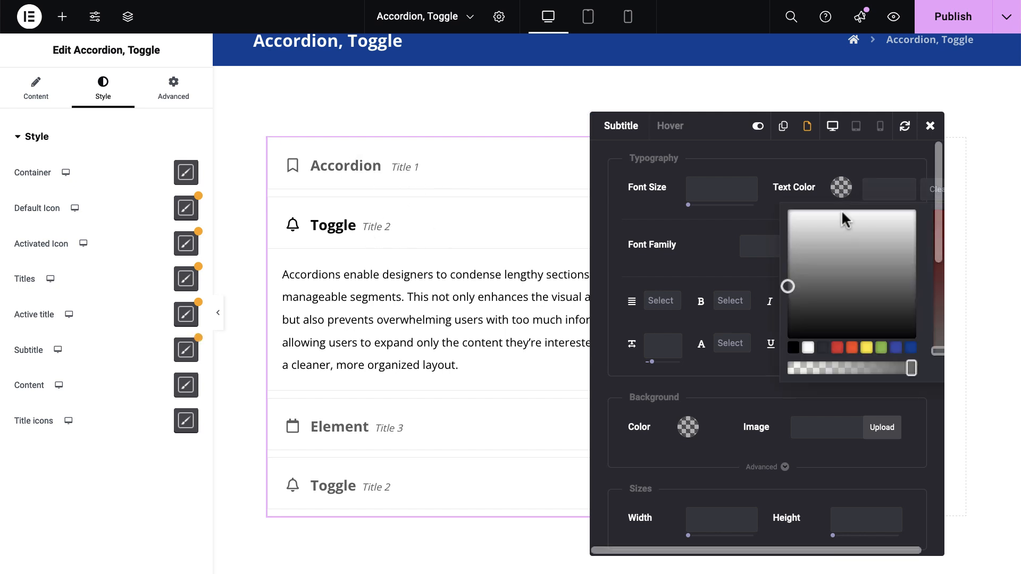
click(895, 348)
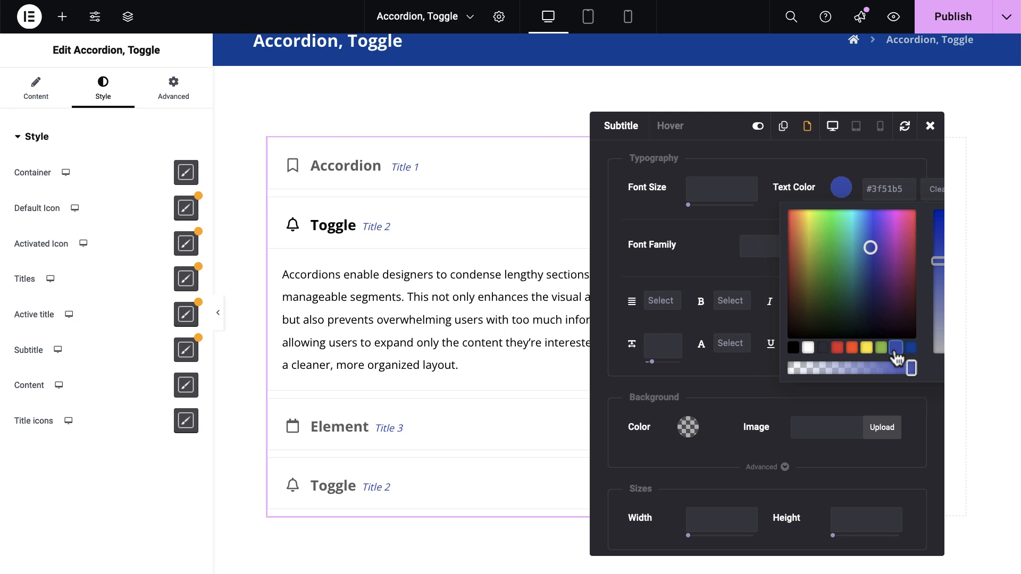
click(731, 263)
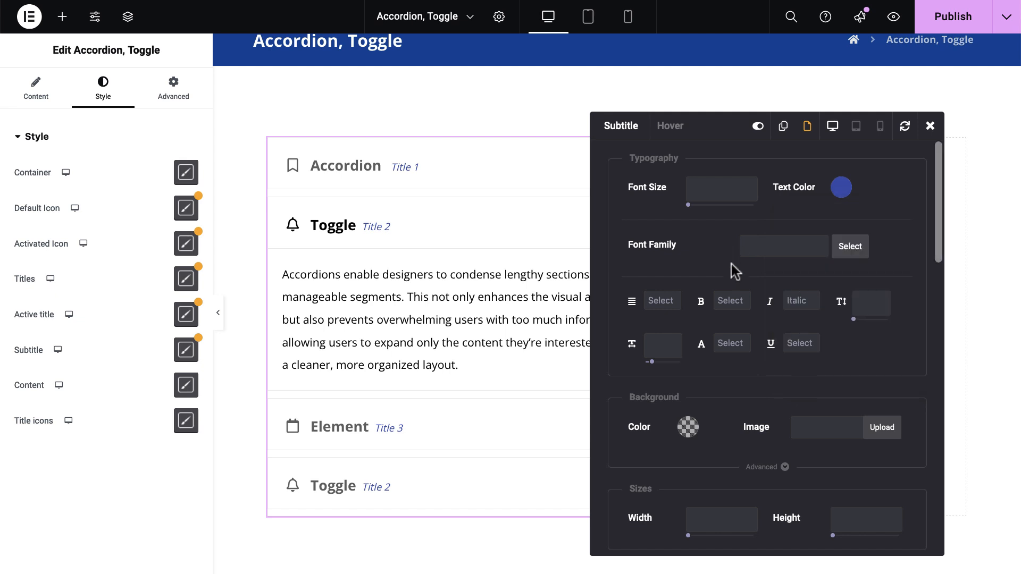
Step: Reset the subtitles' font style to the unset option, set their text color to red (#e53935), and close the settings
click(799, 305)
click(806, 261)
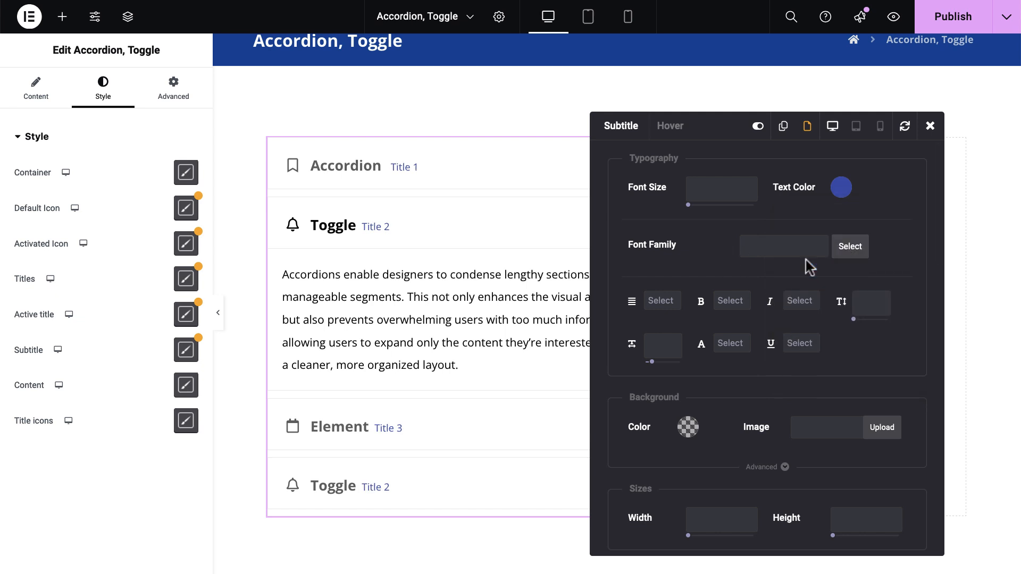
click(839, 192)
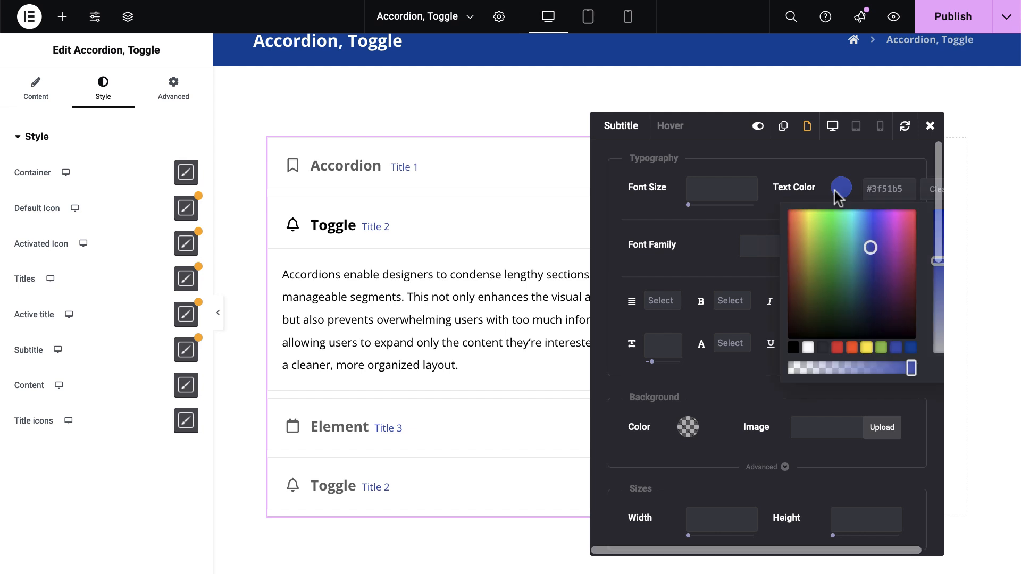
click(838, 348)
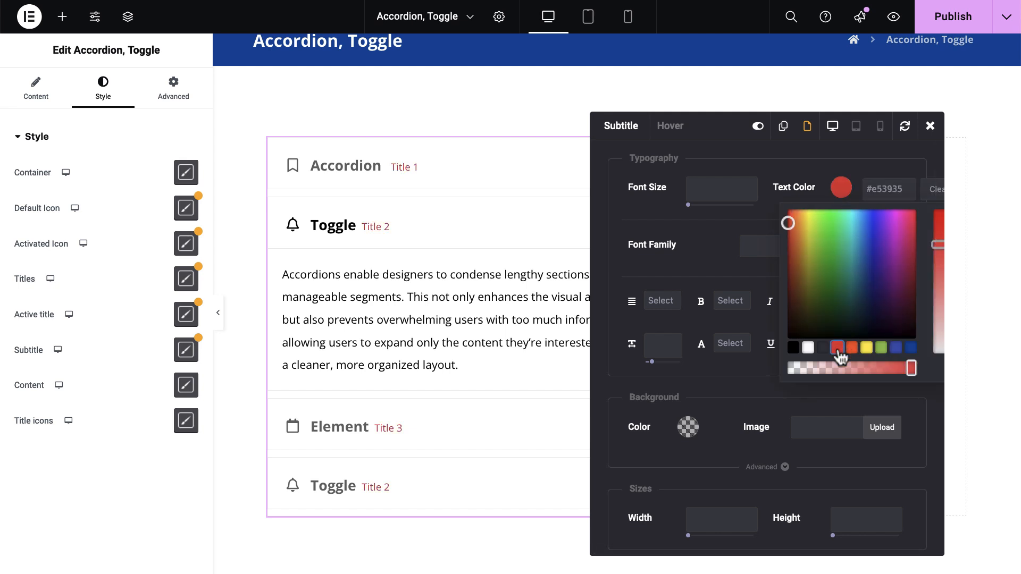
click(930, 126)
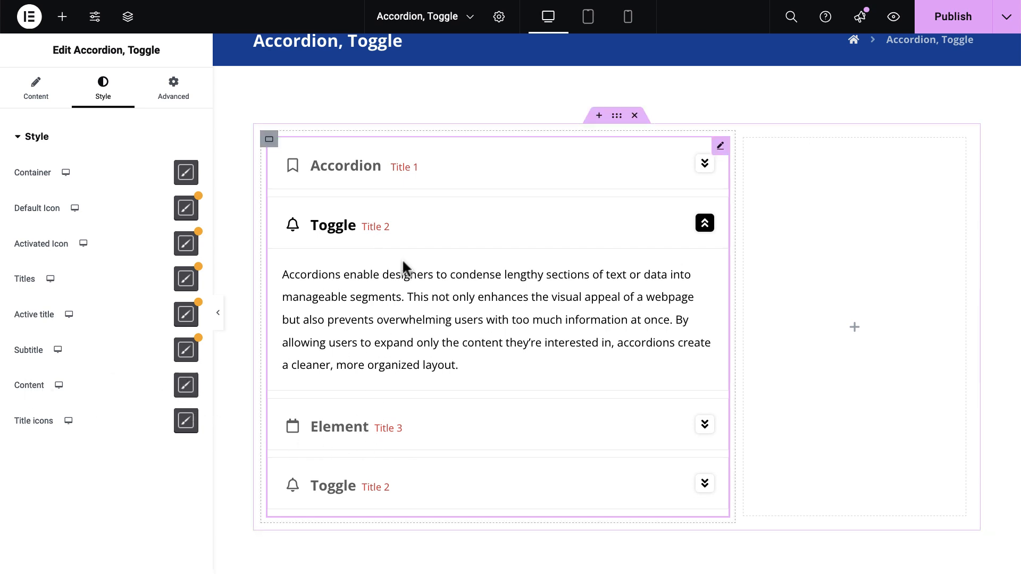
Step: Try a green (#8bc34a) background and white (#ffffff) text color on the content, expanding the Accordion item to check it
click(186, 388)
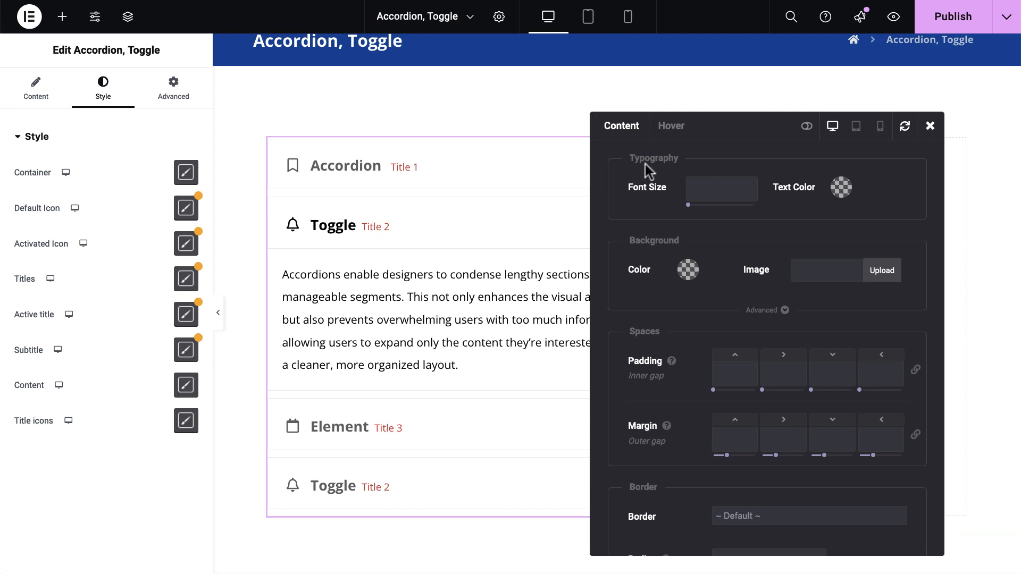
drag(738, 126, 793, 97)
click(755, 227)
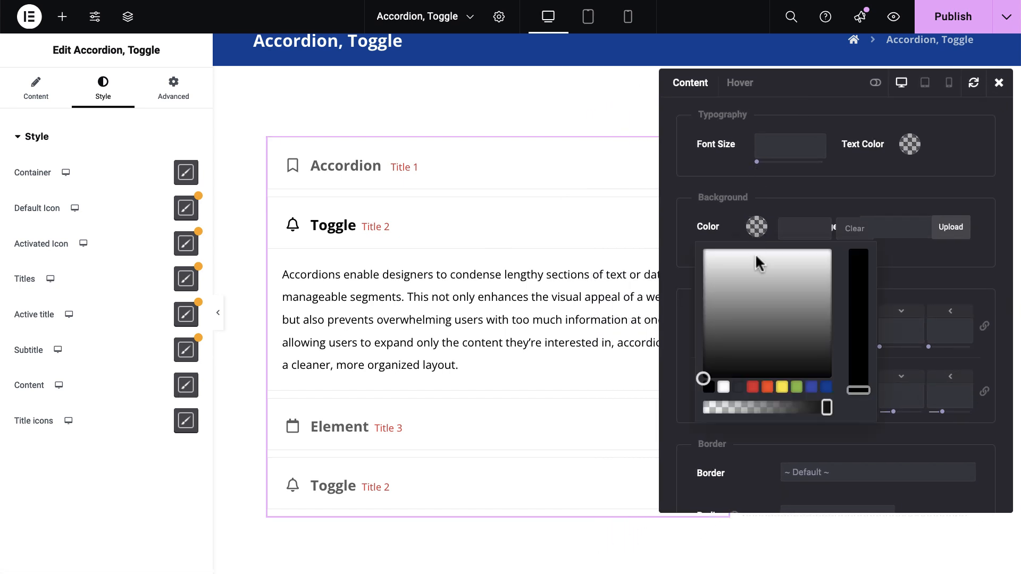
click(796, 387)
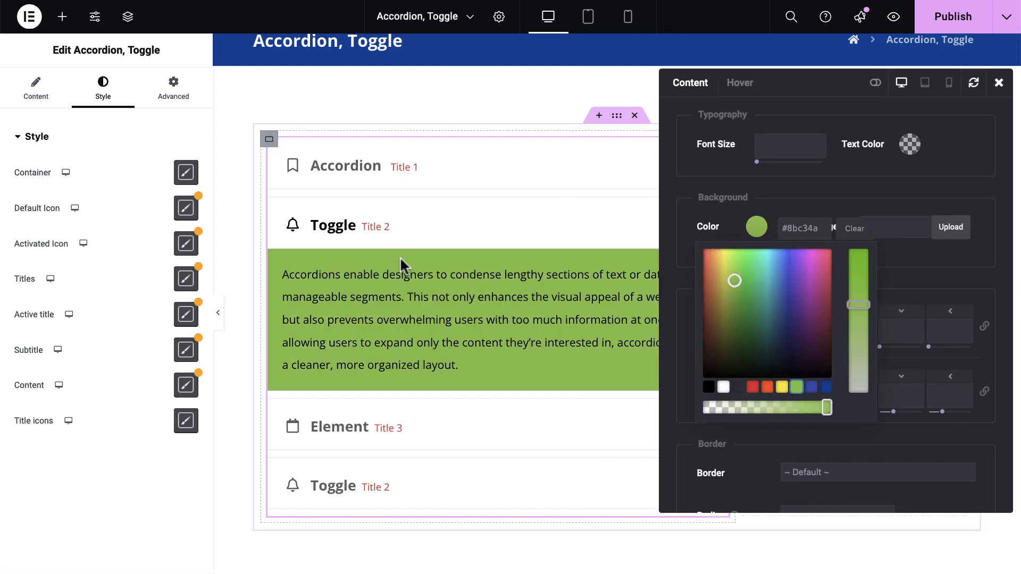
click(449, 182)
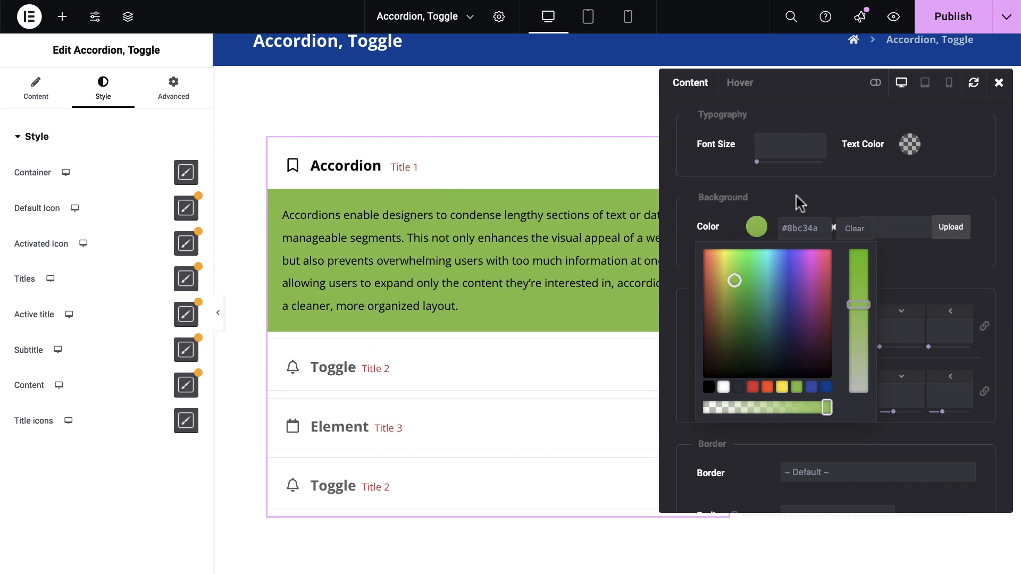
click(909, 145)
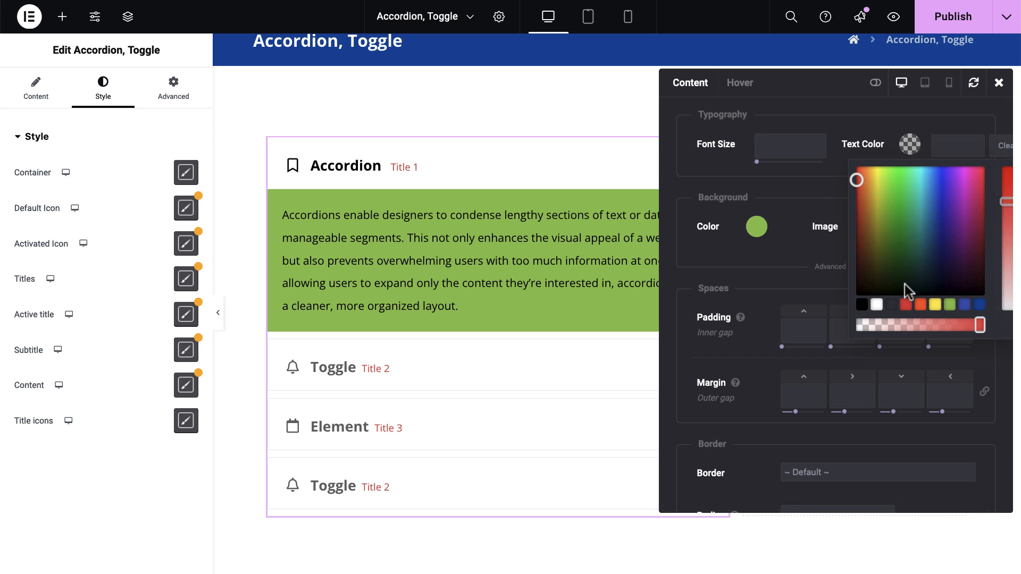
click(876, 305)
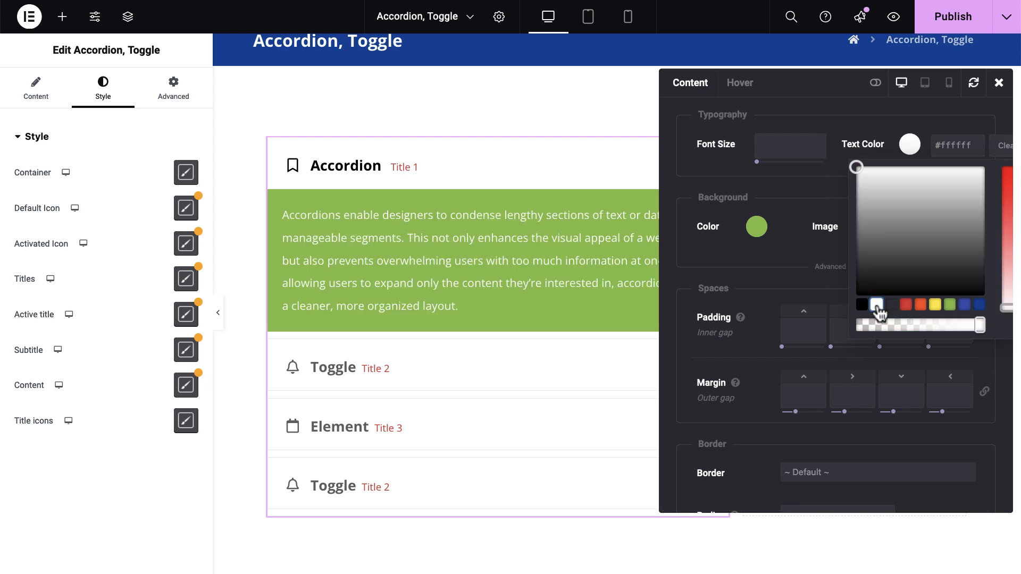
Step: Change the content's background color to light gray (#e8e8e8) and its text color to black (#000000)
click(754, 228)
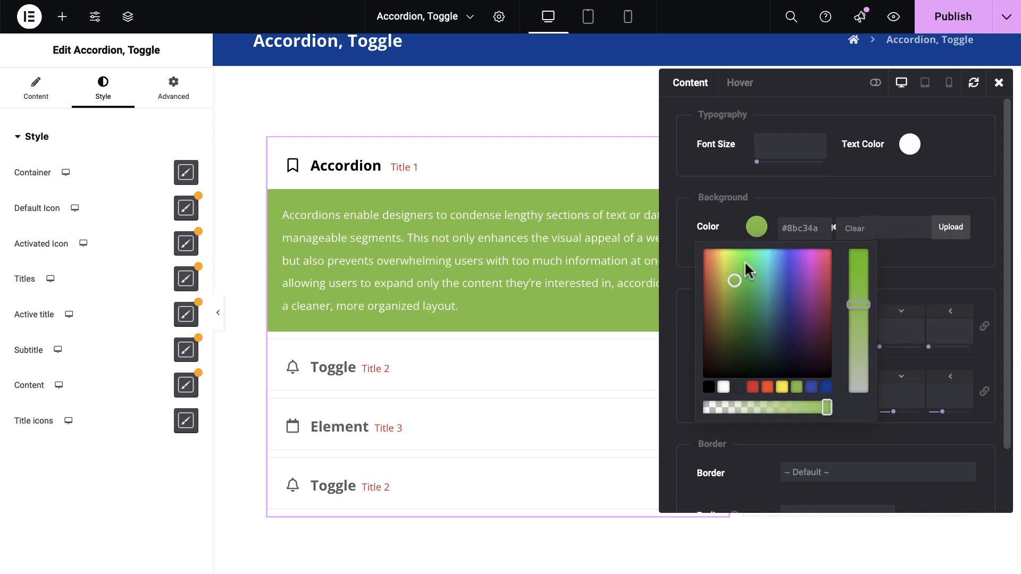
click(723, 387)
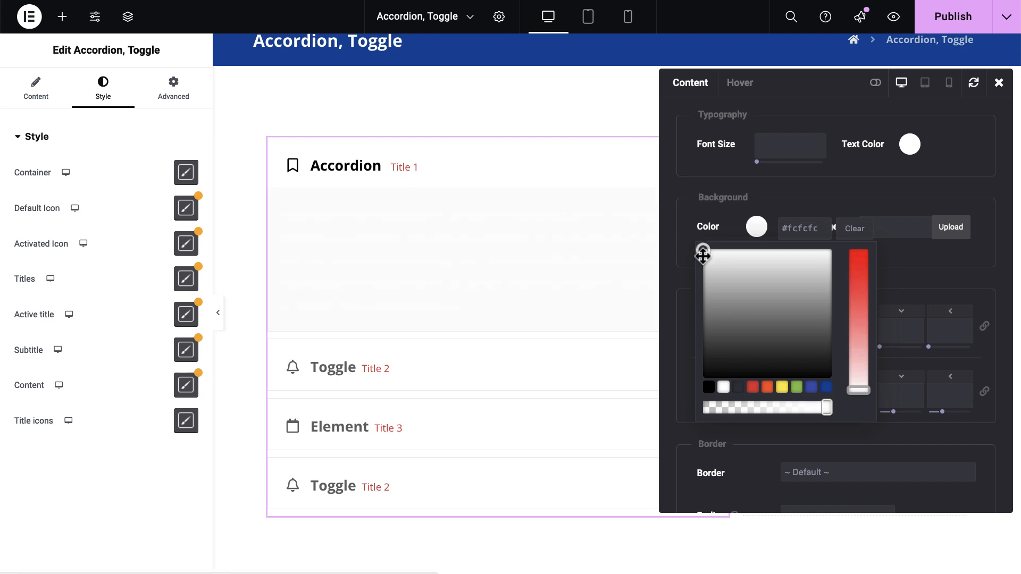
click(703, 263)
click(909, 144)
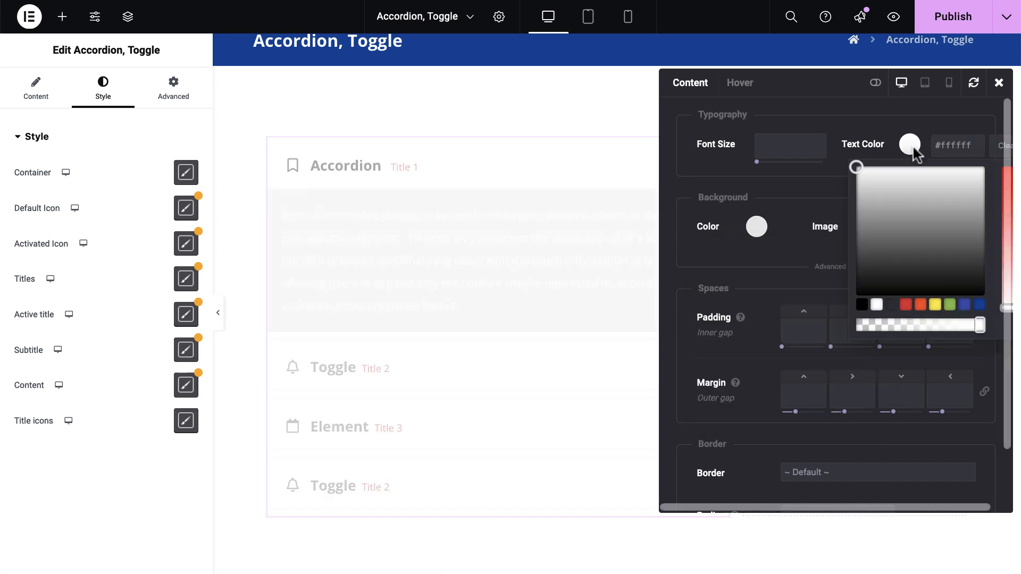
click(861, 309)
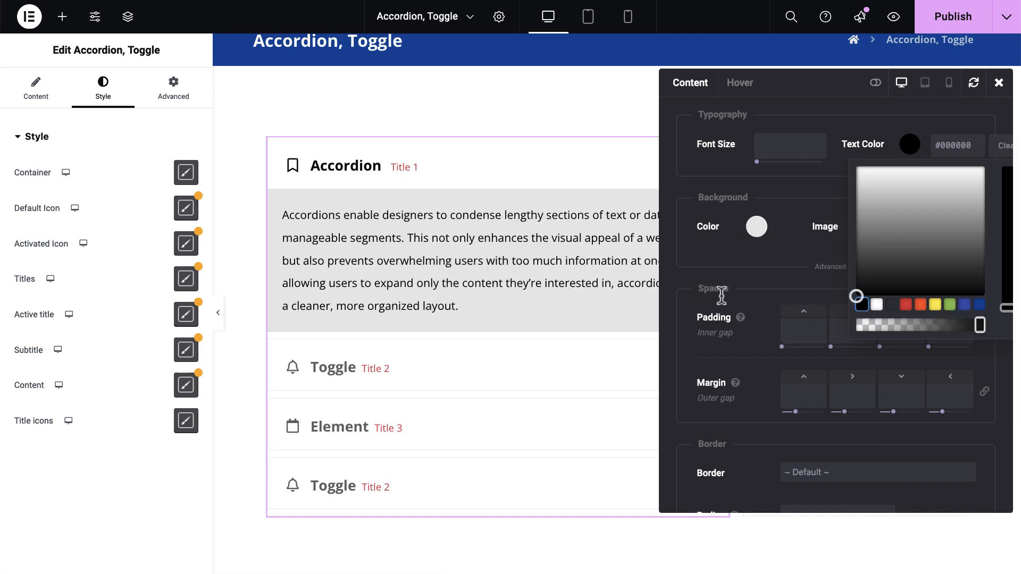
Step: Lighten the content's gray background color to about #f2f2f2
click(765, 213)
click(757, 228)
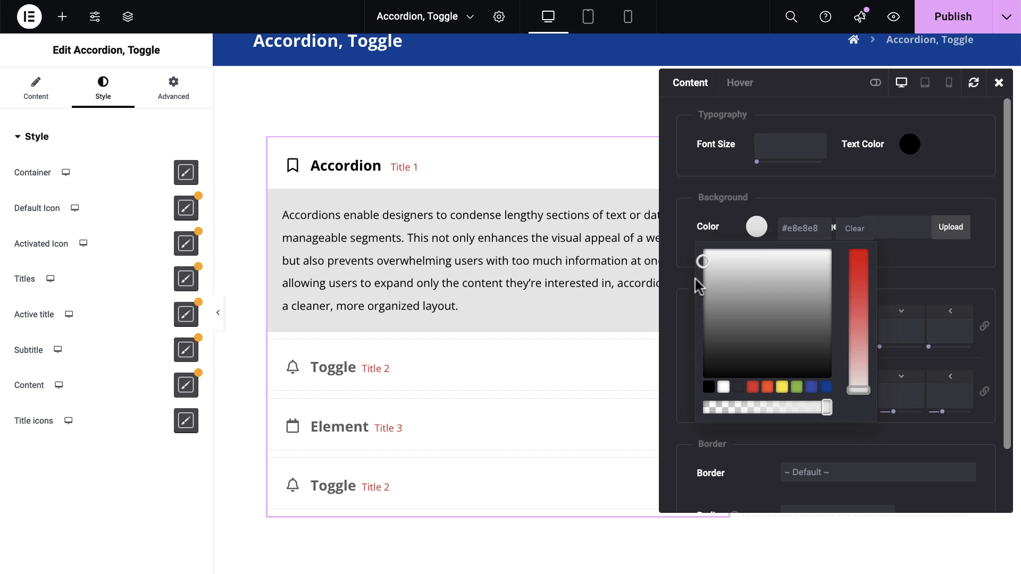
drag(699, 259, 697, 257)
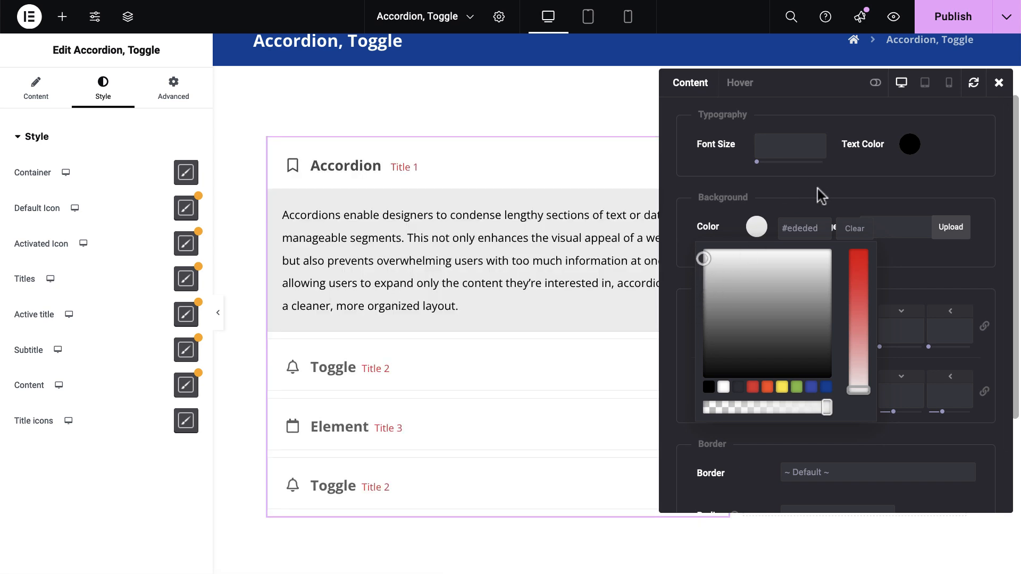
click(817, 189)
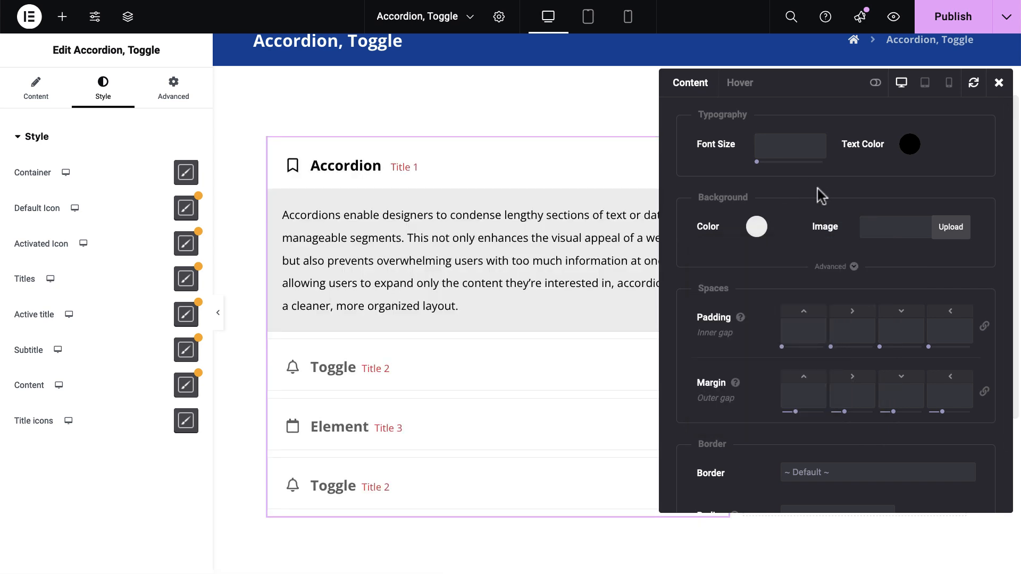
click(755, 229)
click(700, 258)
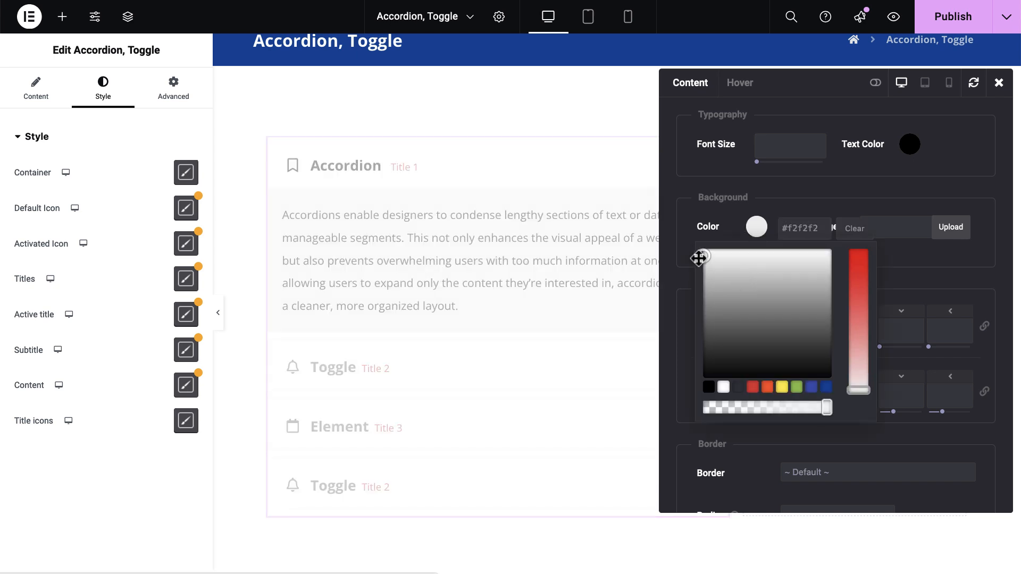
click(806, 186)
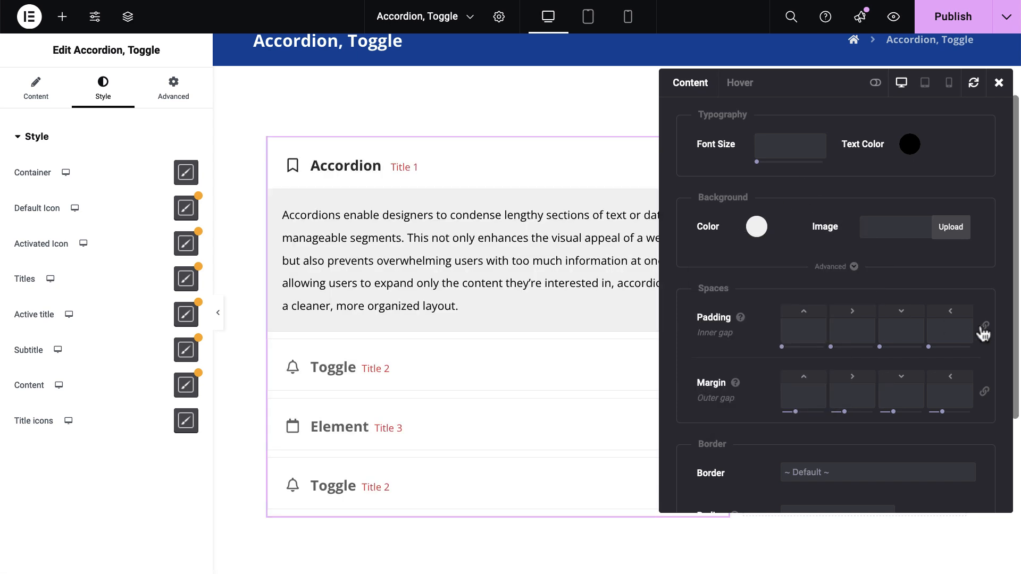
Step: Try a linked 50px padding around the content, reduce it to 30px on all sides, and close the settings
click(812, 333)
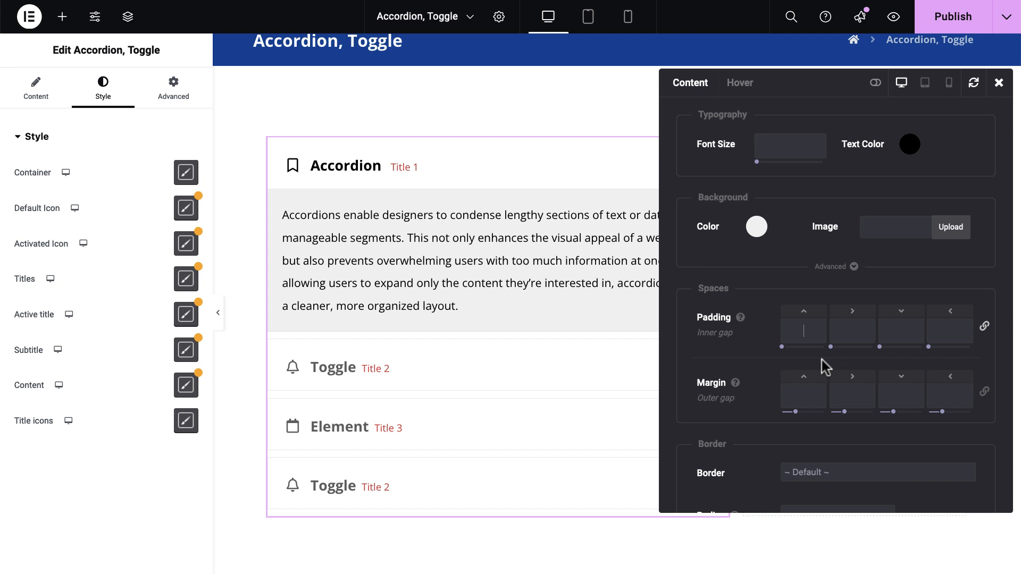
text(50)
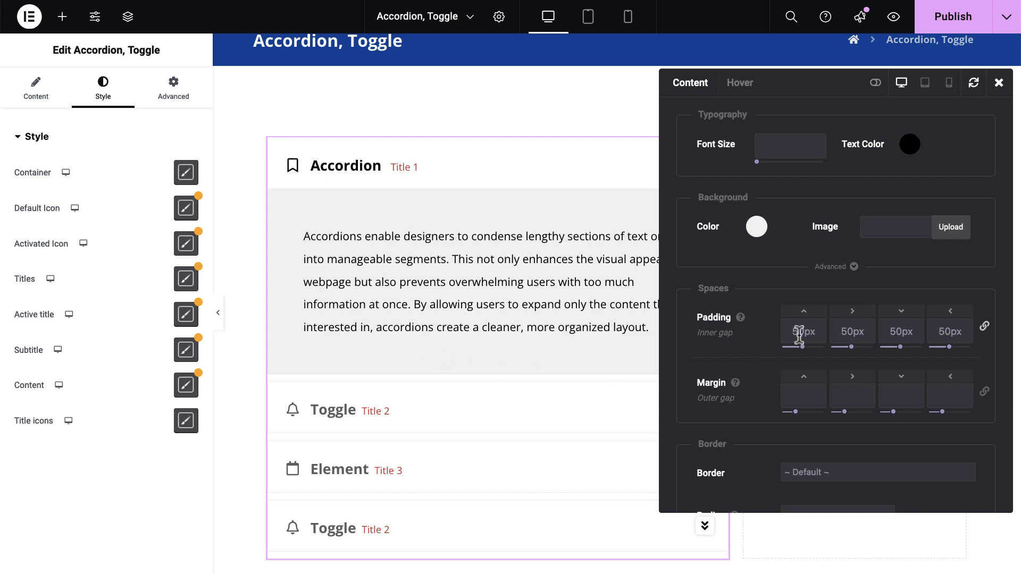
text(3)
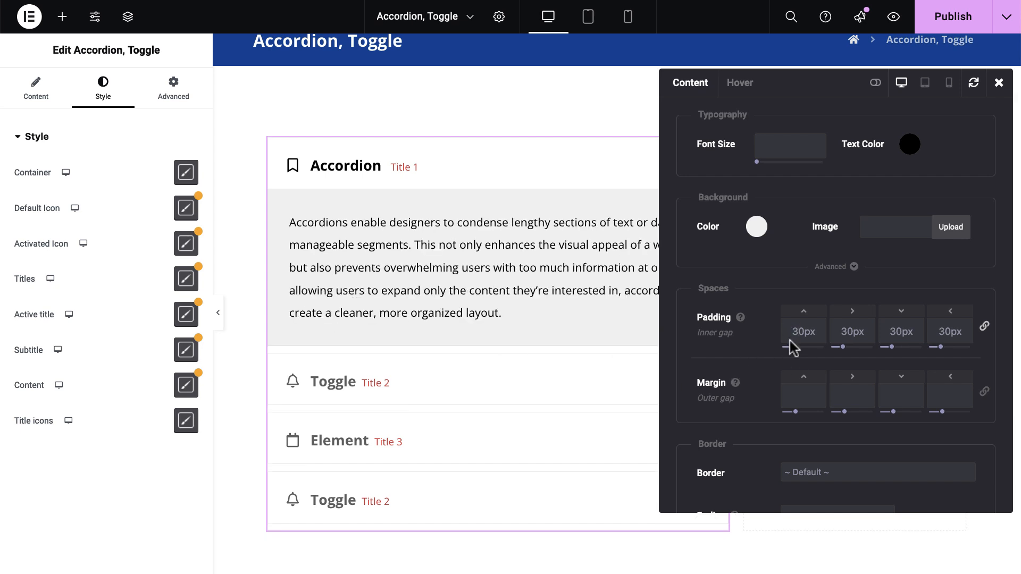
click(999, 84)
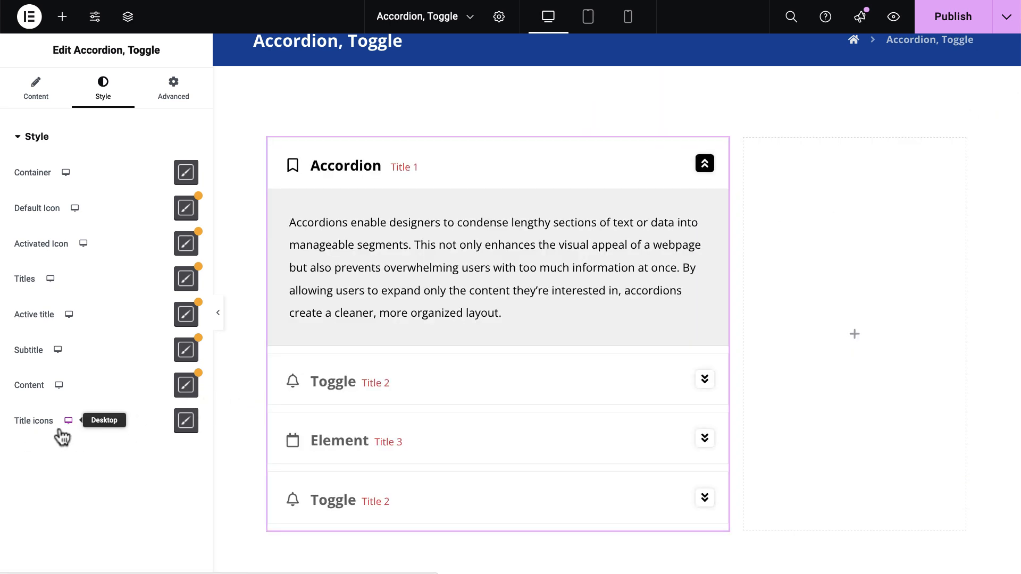
Step: Try a red (#e53935) background with a white text color on the title icons
click(189, 428)
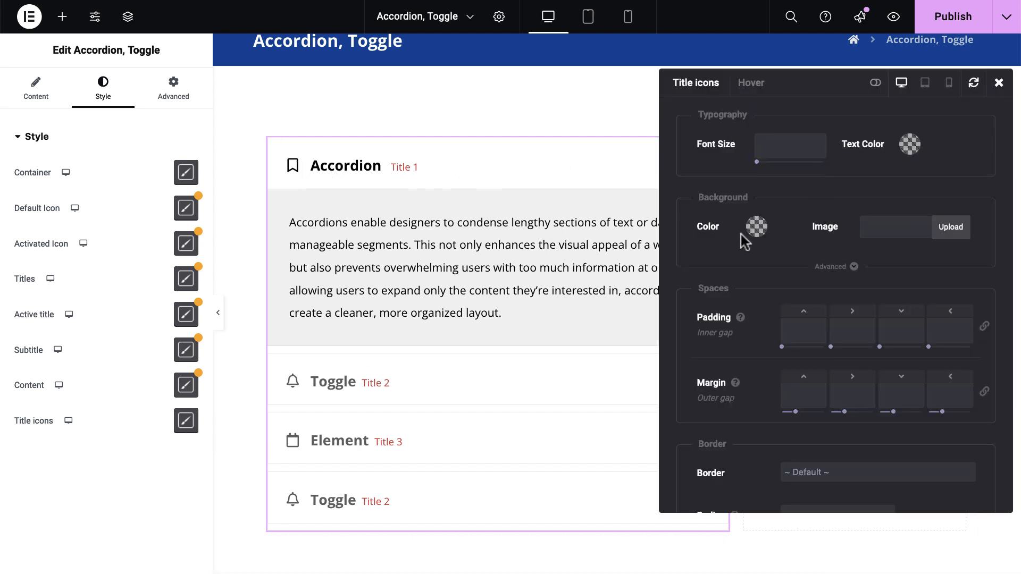
click(757, 227)
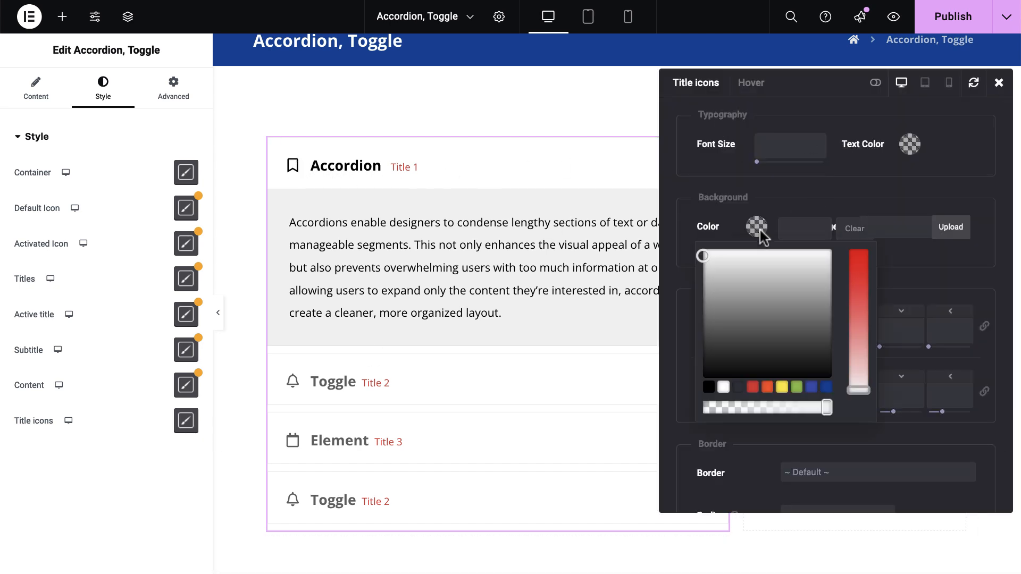
click(753, 387)
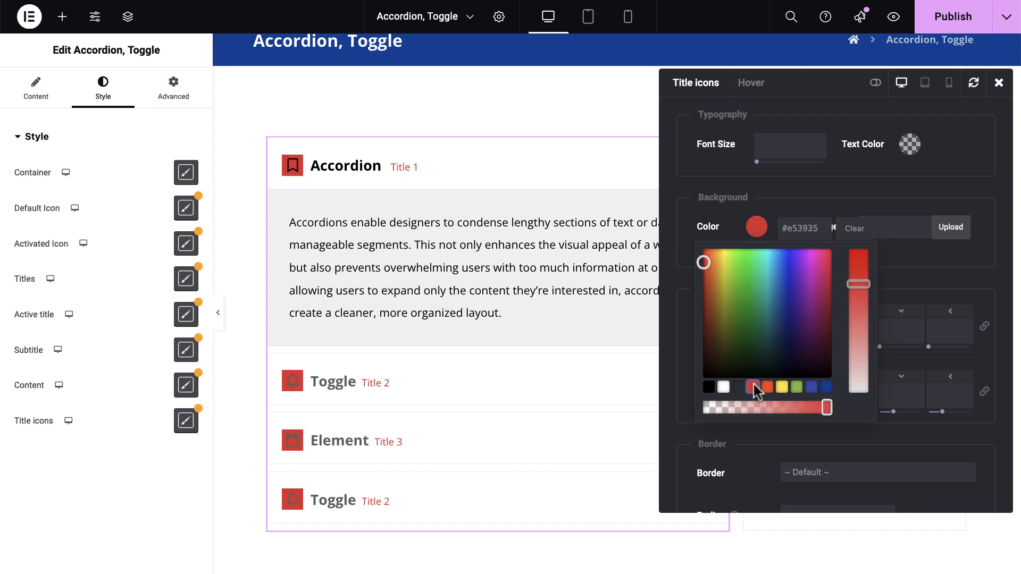
click(909, 150)
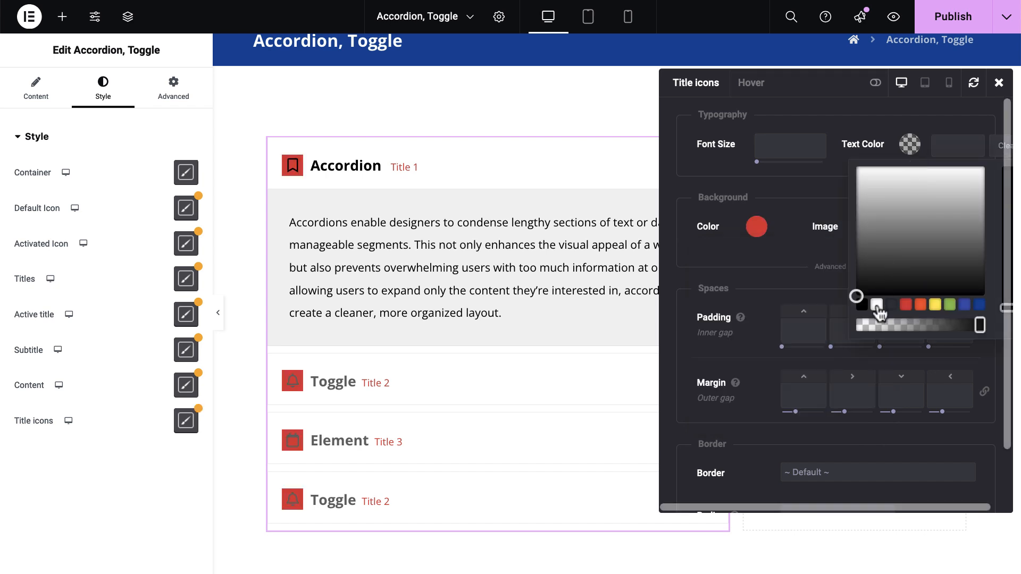
click(876, 305)
Step: Clear the title icons' background color, set their text color to red (#e53935), and close the settings
click(689, 165)
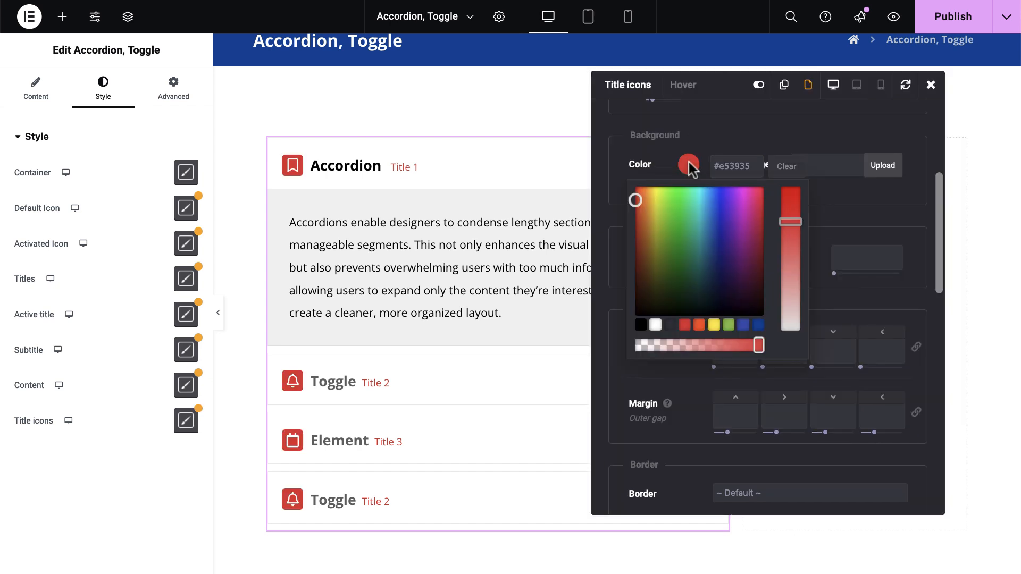
click(785, 166)
click(873, 219)
scroll(875, 219, up, 5)
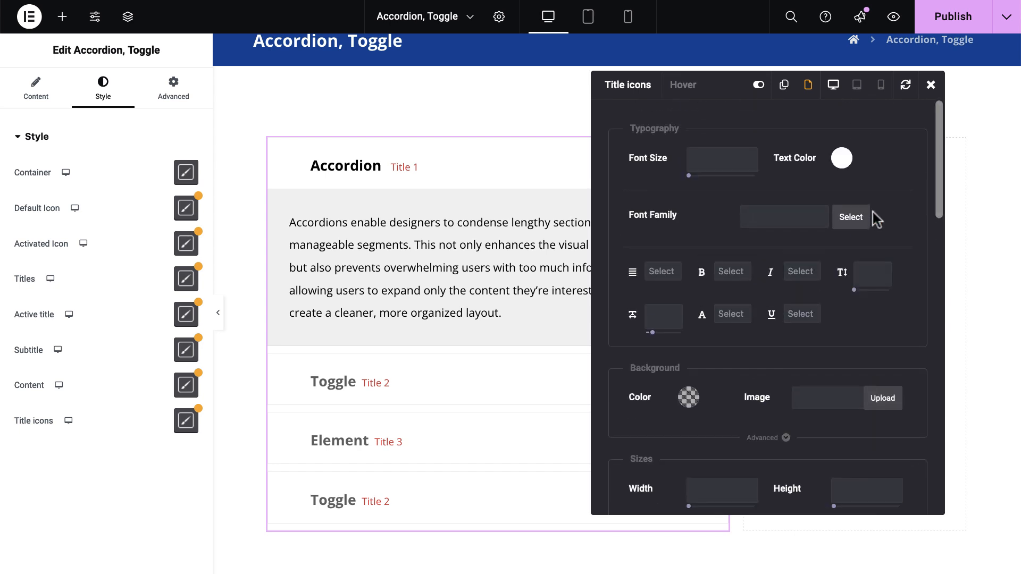
click(840, 148)
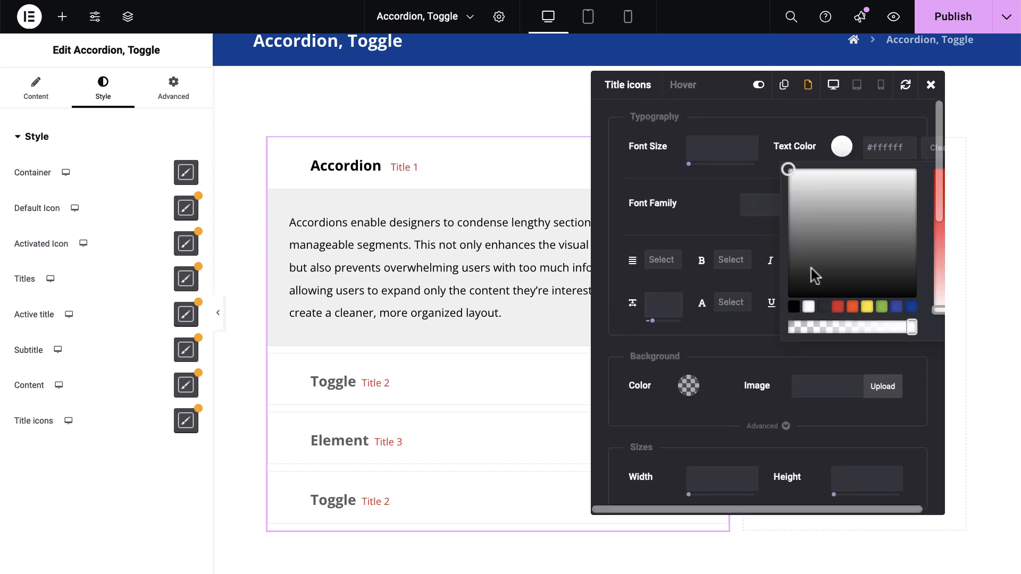
click(838, 308)
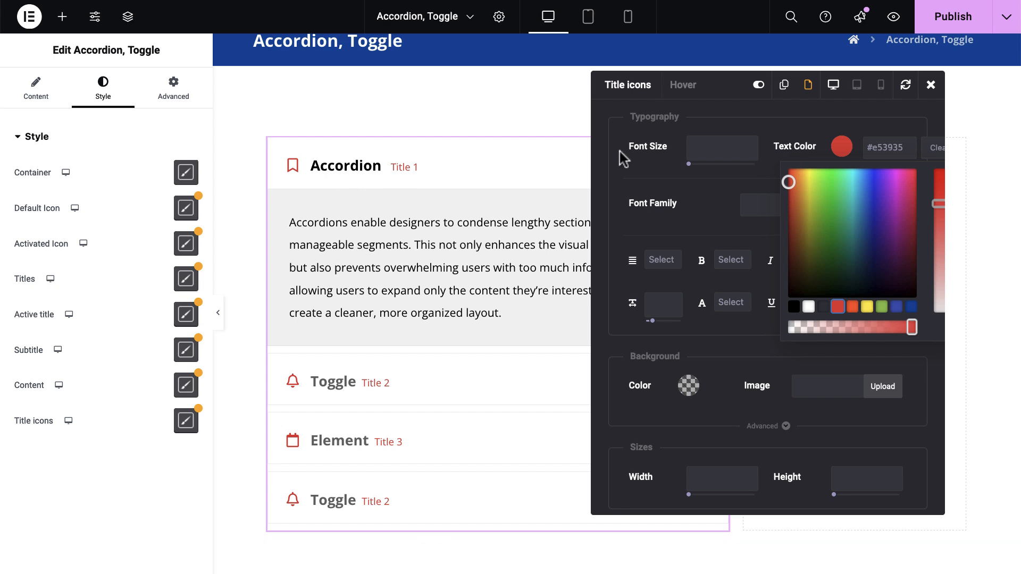
click(930, 85)
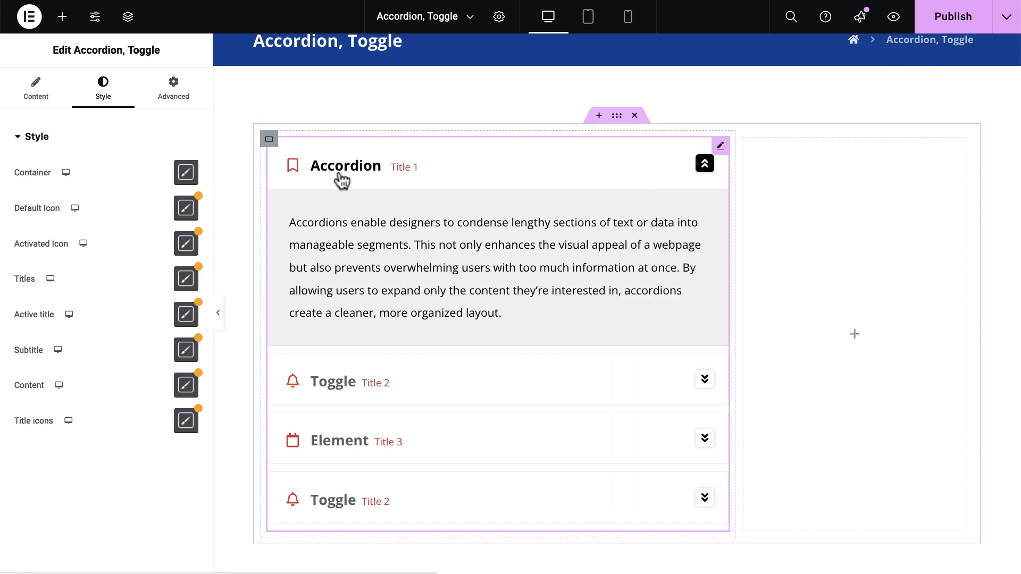
Step: Expand the first Toggle item and the Element item to check their styling, and publish the page
click(474, 380)
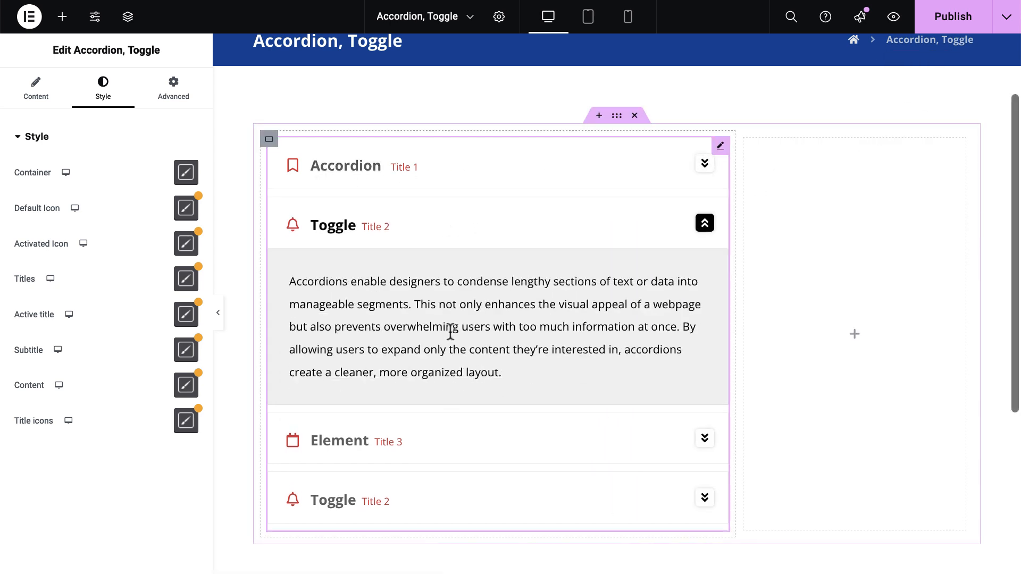
click(462, 450)
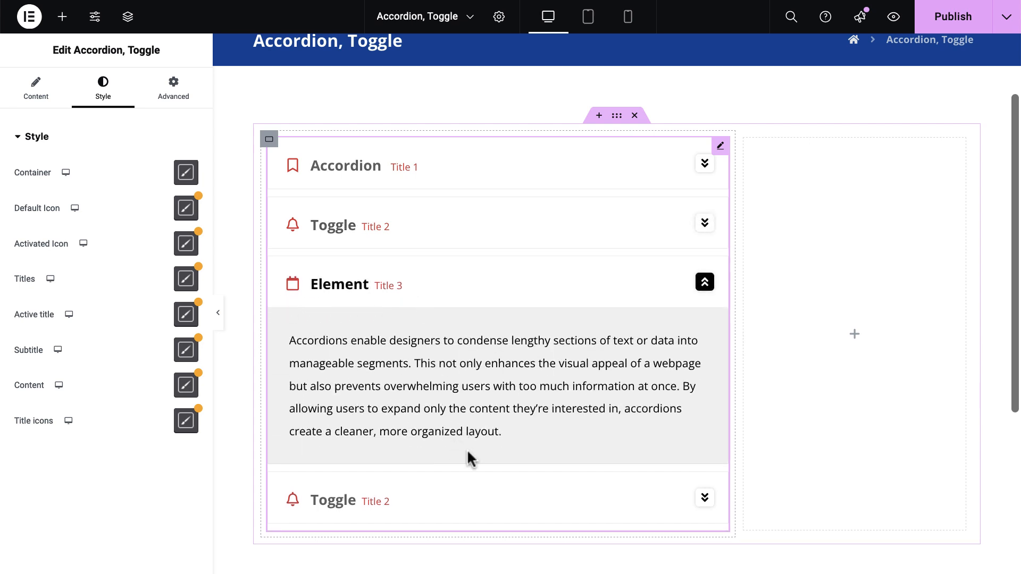
click(960, 22)
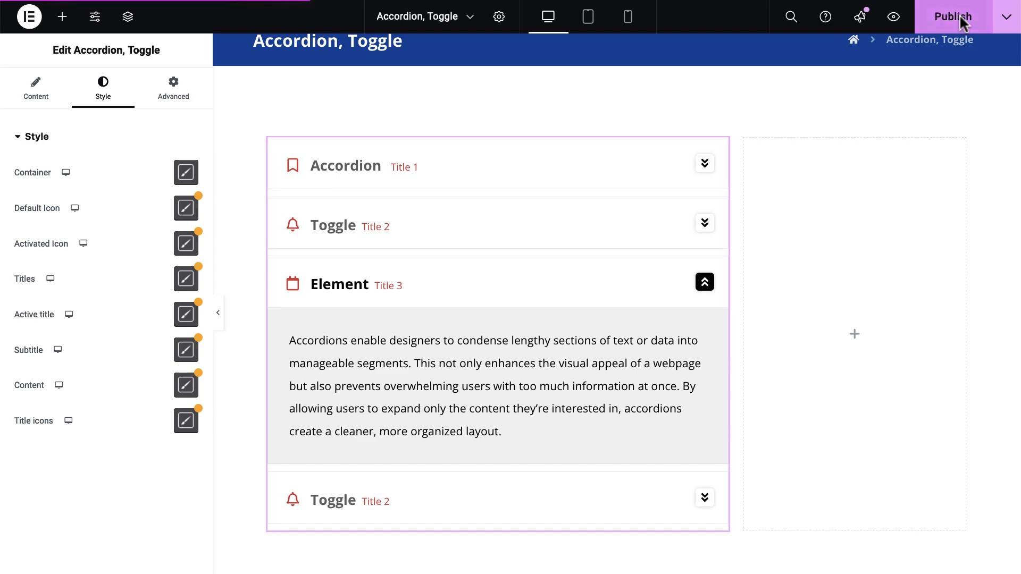
Step: View the published page and test the accordion by expanding the Element item and the first Toggle item
click(1004, 23)
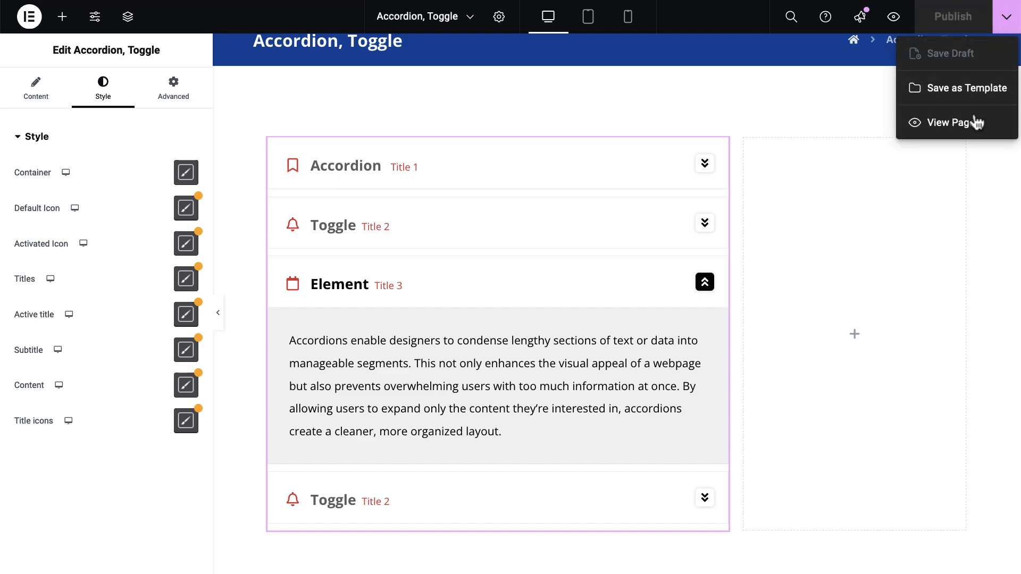
click(969, 121)
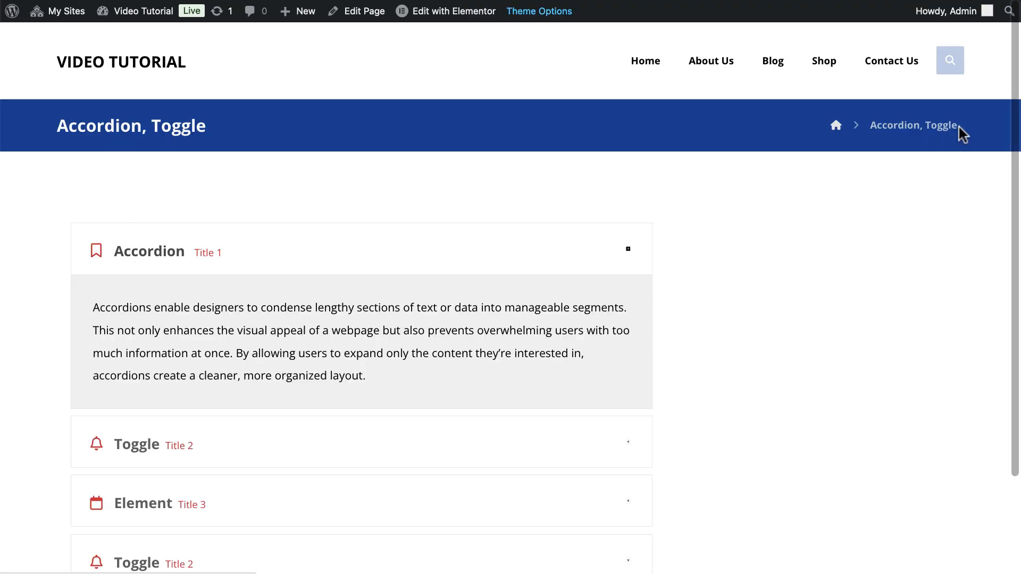
scroll(732, 310, down, 5)
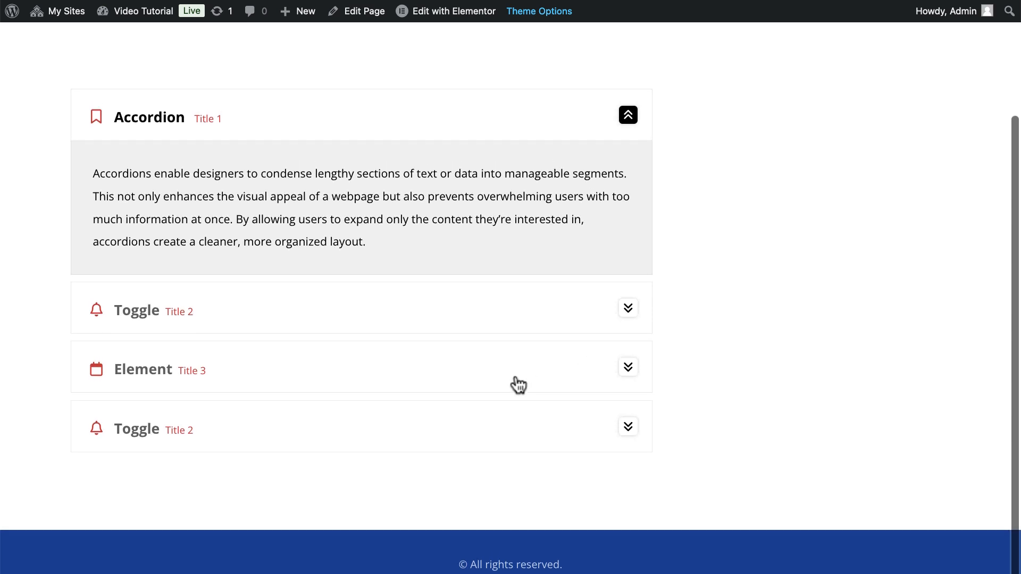
click(378, 378)
click(330, 183)
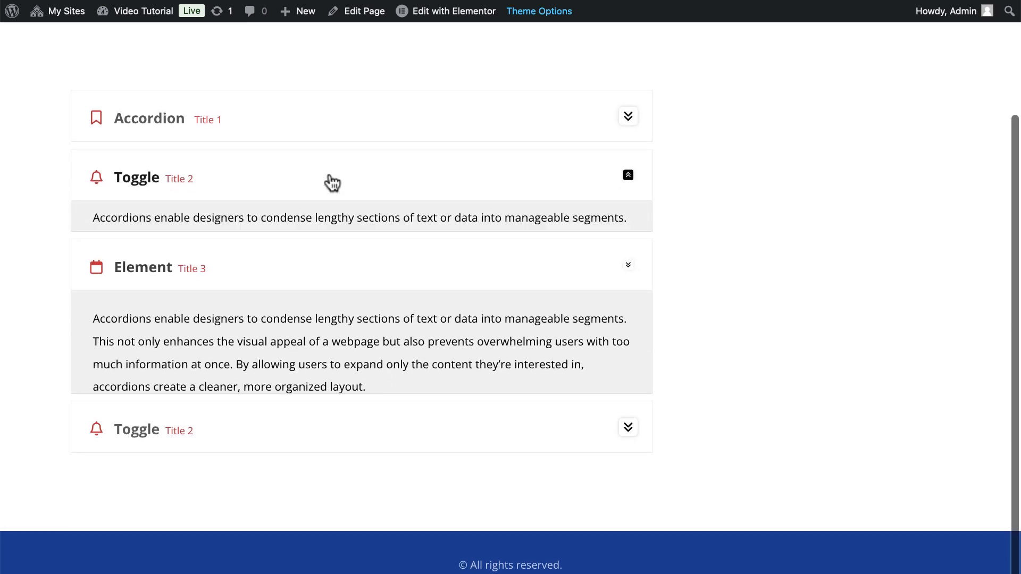
Step: Test the Accordion item on the published page by expanding it
click(336, 137)
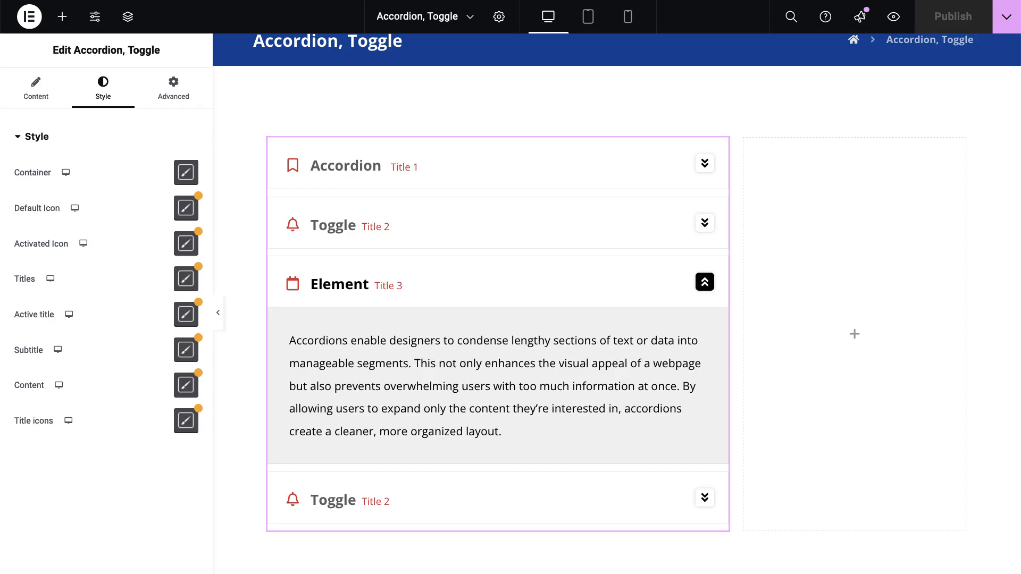
Step: Add an equal two-column Flexbox container below the existing accordion and set its top margin to 100 px
scroll(852, 334, down, 5)
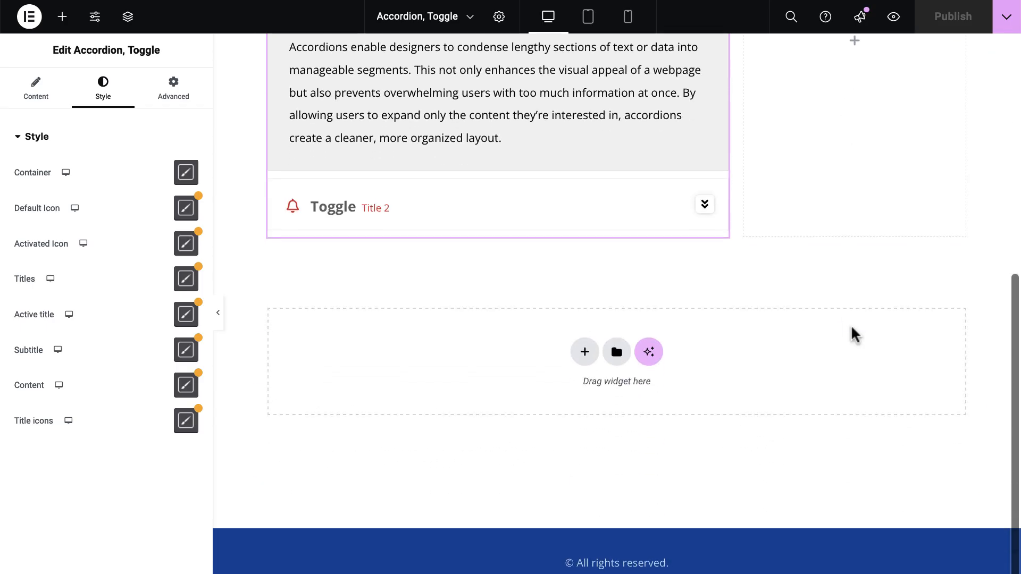
click(584, 354)
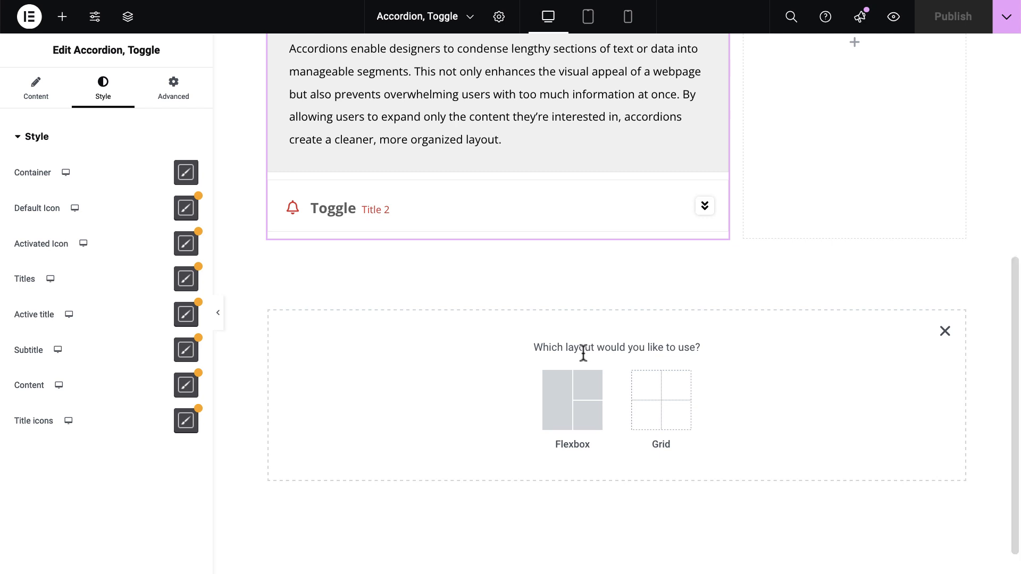
click(578, 393)
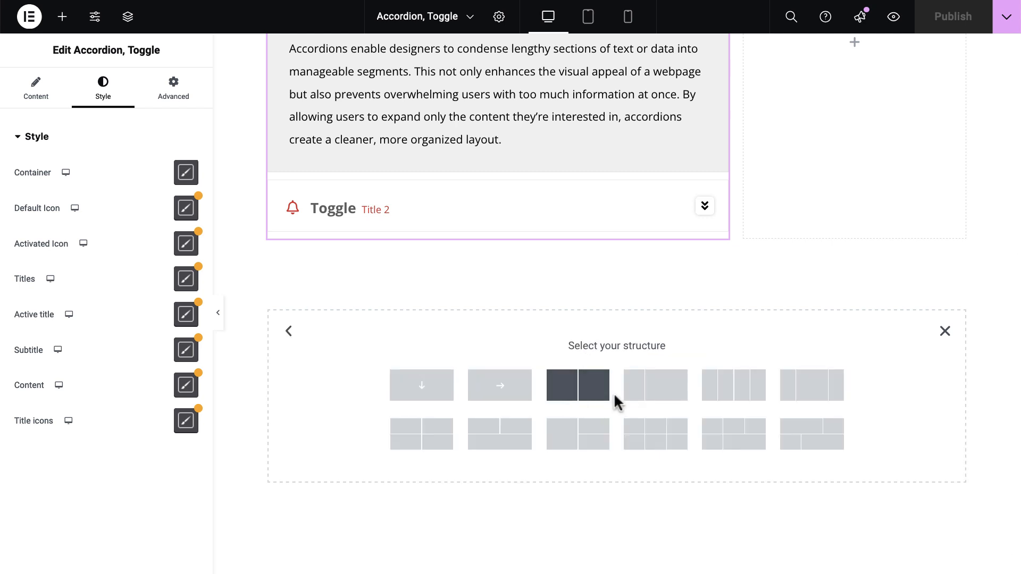
click(568, 396)
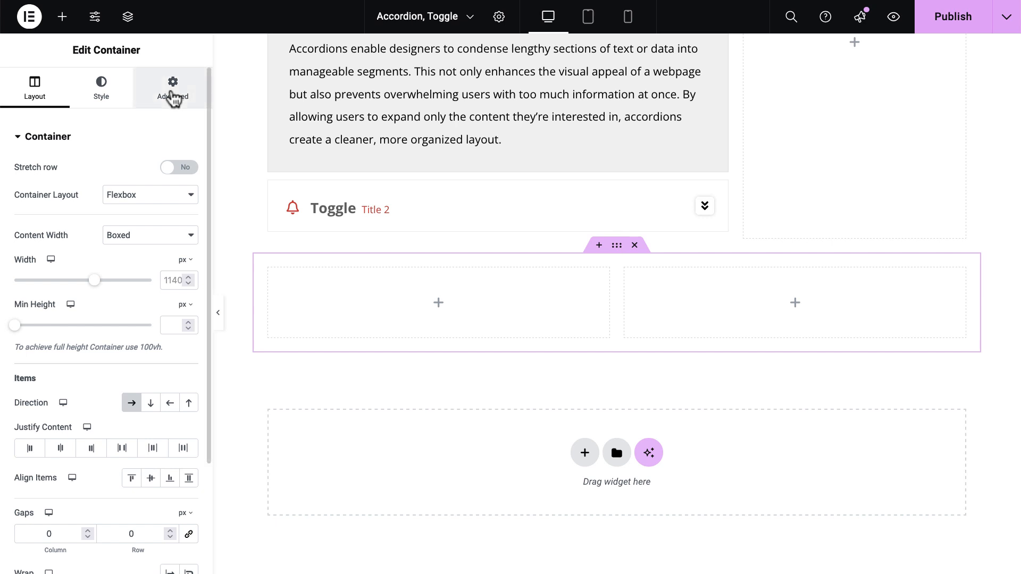
click(167, 94)
click(189, 186)
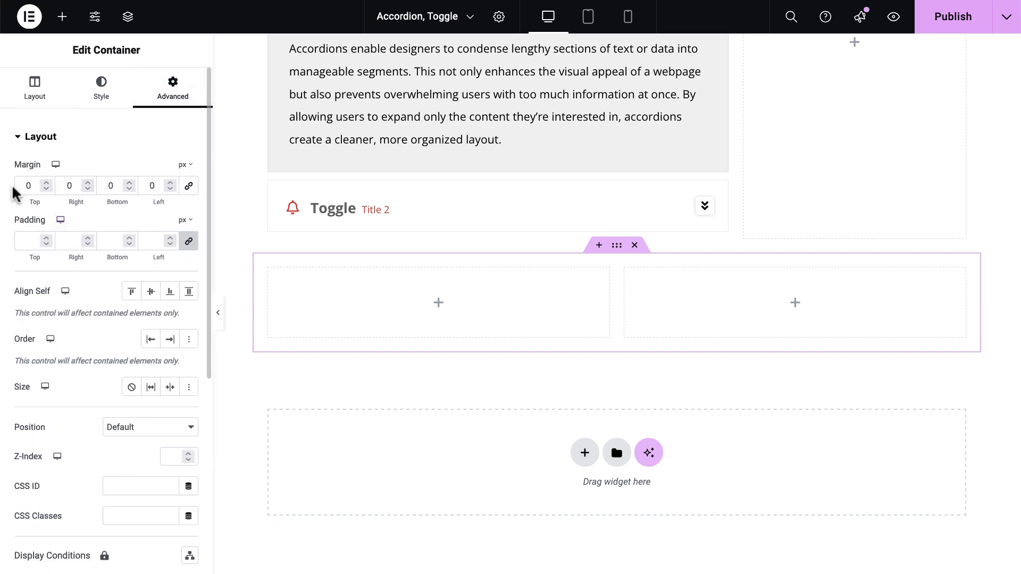
text(100)
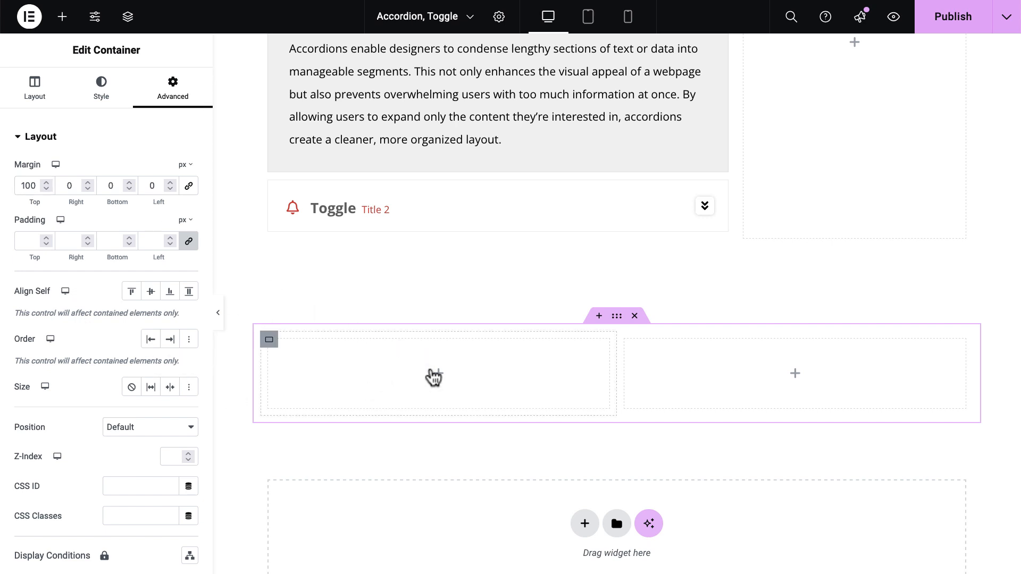
Step: Insert an Accordion, Toggle widget in the new container's first column and add an item titled "Title 1"
click(439, 375)
text(acc)
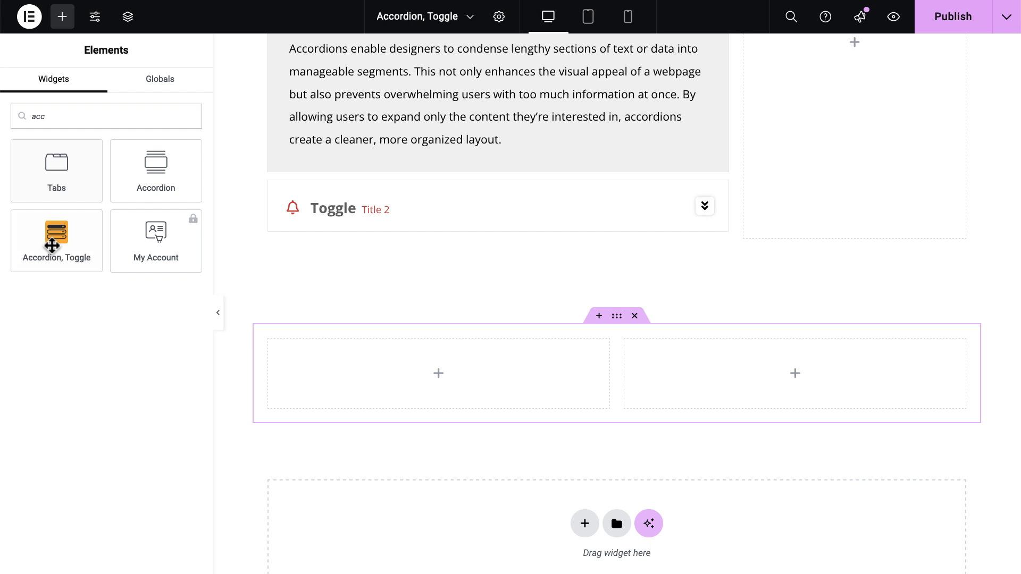
drag(52, 245, 343, 366)
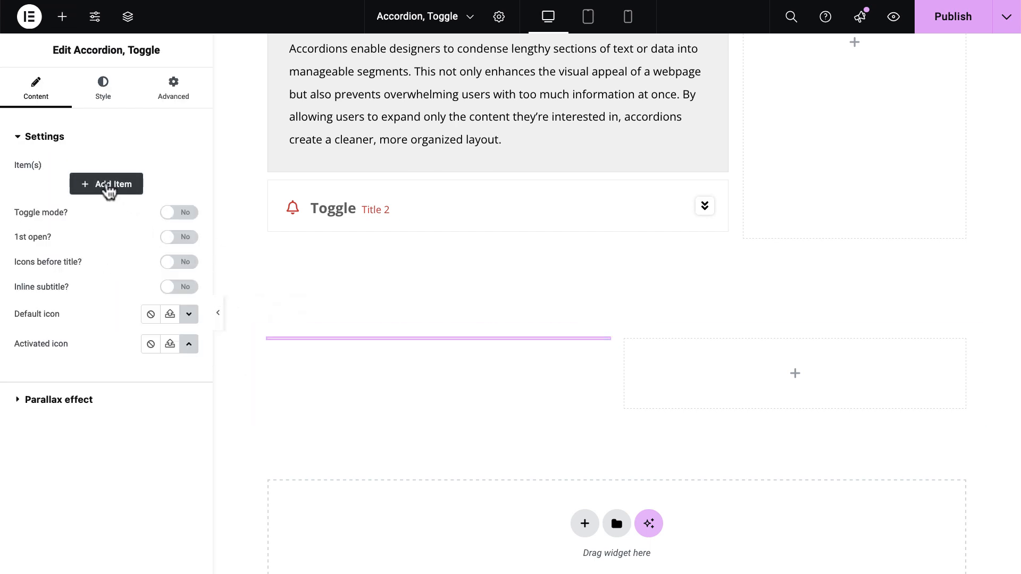
click(108, 185)
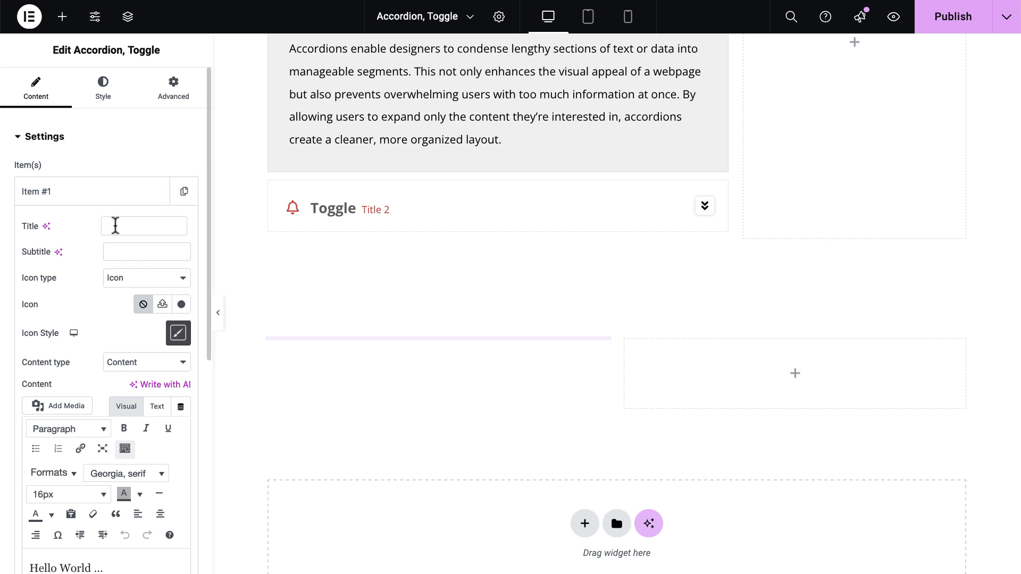
click(115, 225)
text(Title 1)
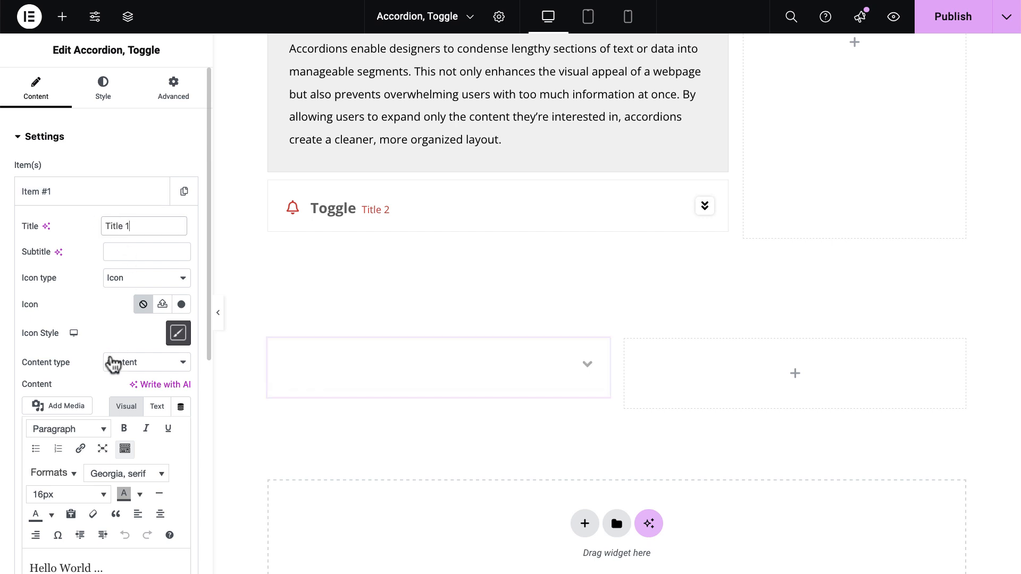
Step: Set the Title 1 item's content type to Saved template using the "Text About Wordpress" template, and collapse its settings
click(140, 362)
click(145, 381)
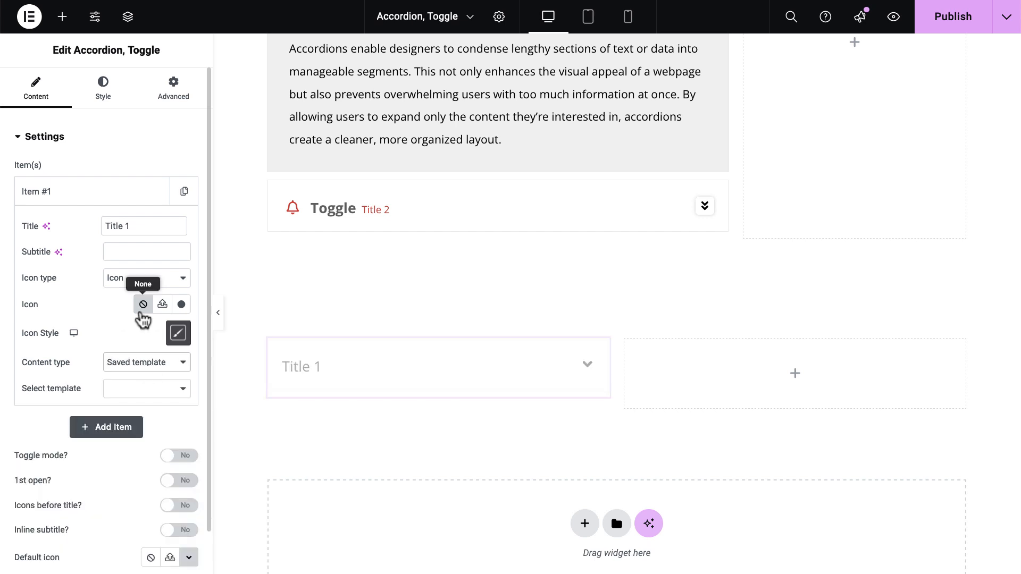
scroll(142, 319, down, 2)
click(144, 322)
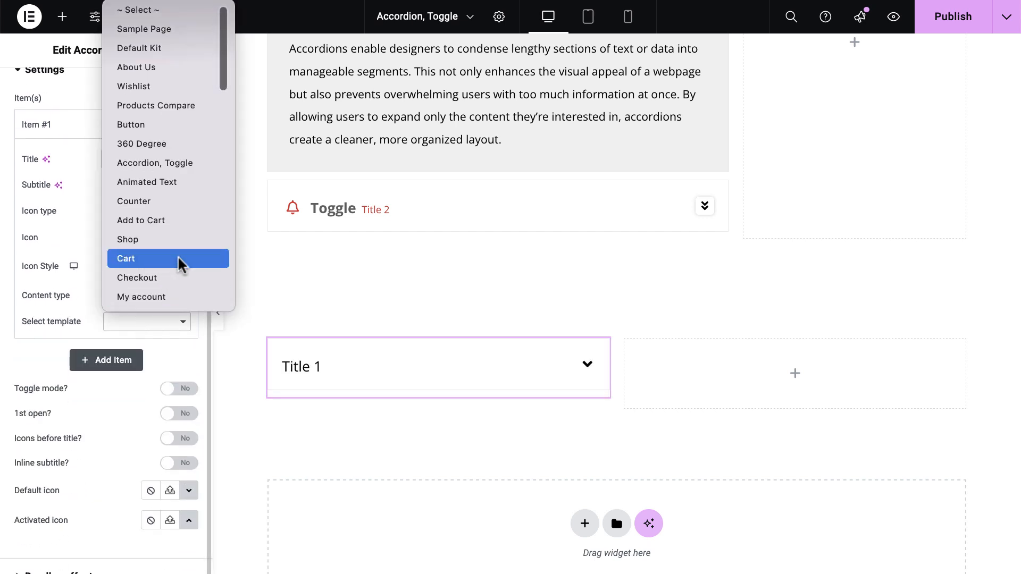
scroll(178, 264, down, 10)
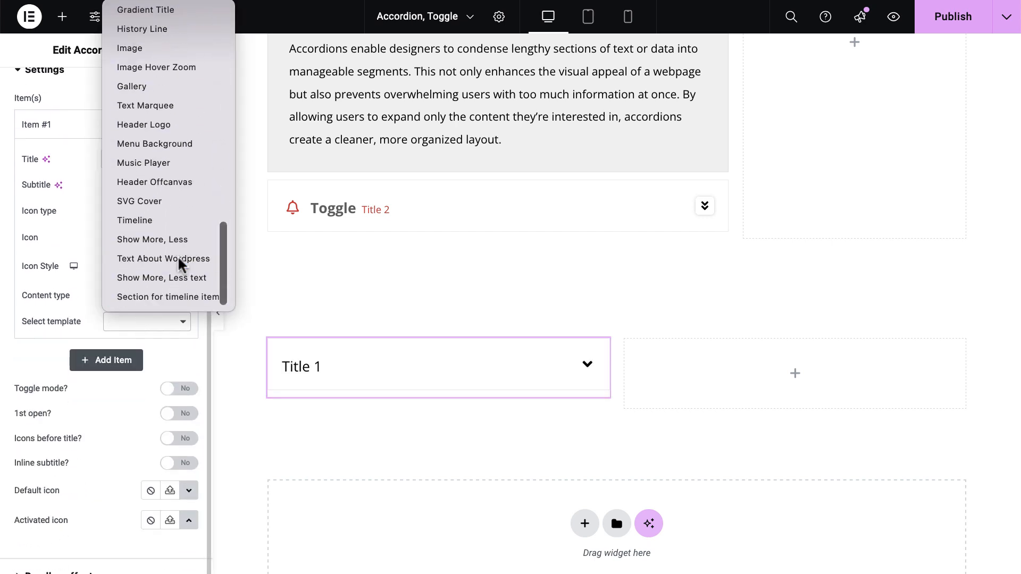
click(166, 260)
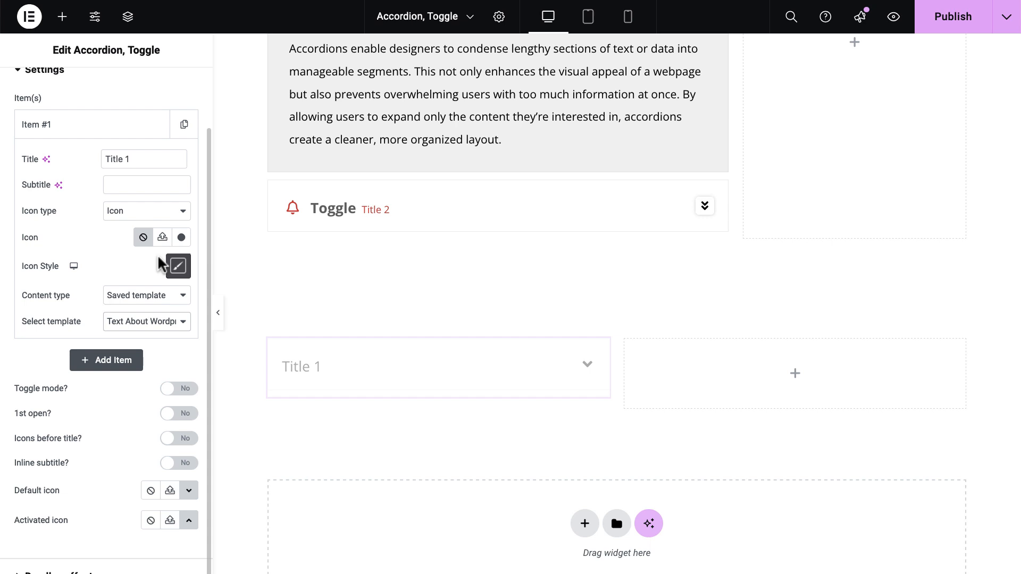
click(109, 130)
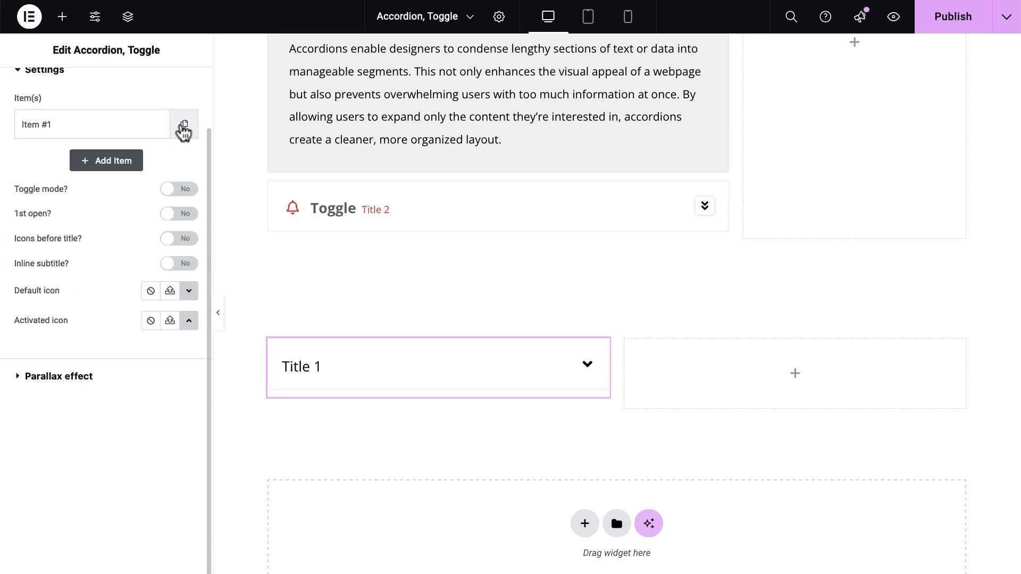
Step: Duplicate the first item and retitle the copy "Title 2"
click(183, 130)
click(137, 231)
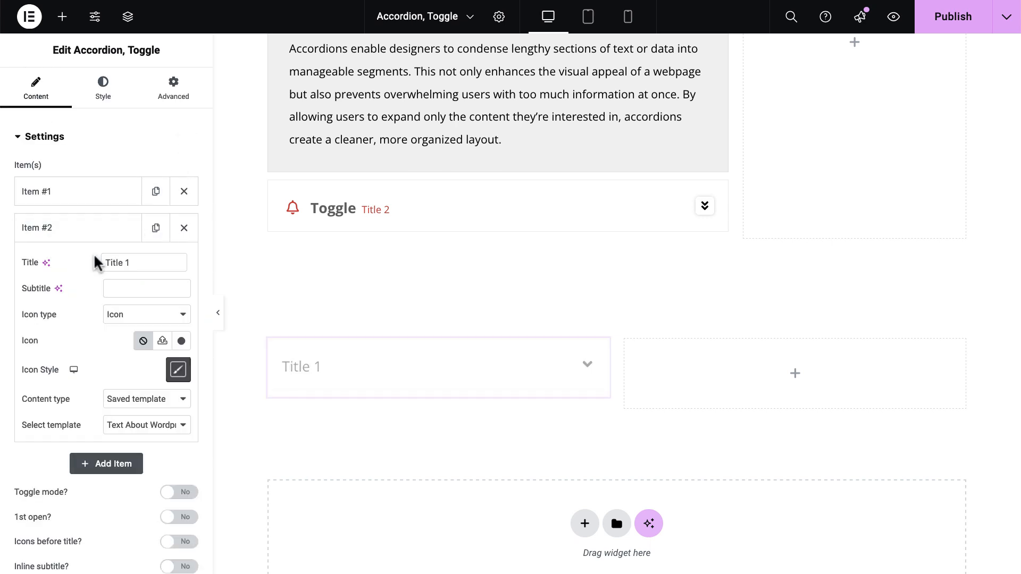
click(143, 263)
key(BackSpace)
text(2)
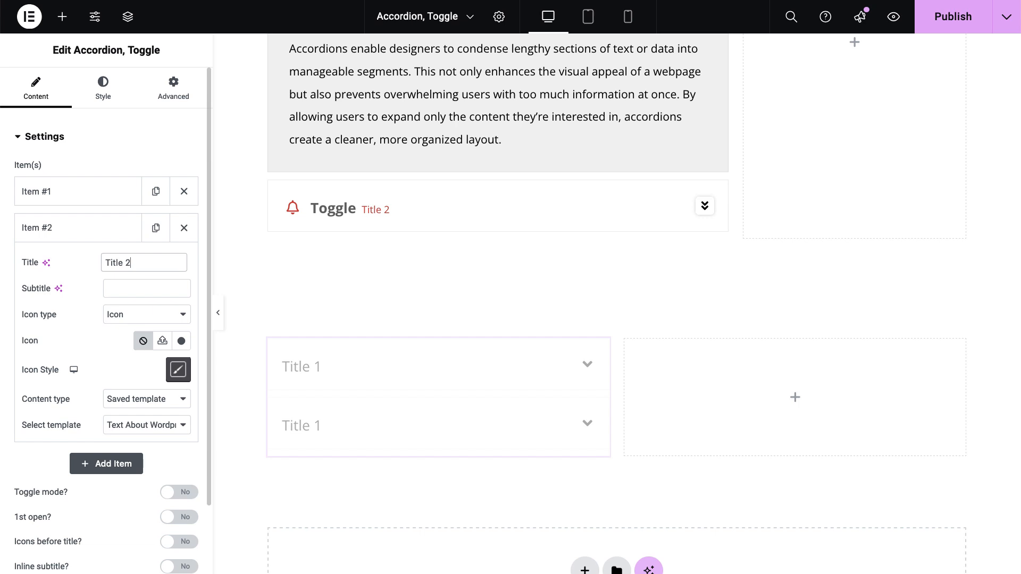
click(103, 233)
Step: Duplicate the second item and retitle the copy "Title 3"
click(156, 228)
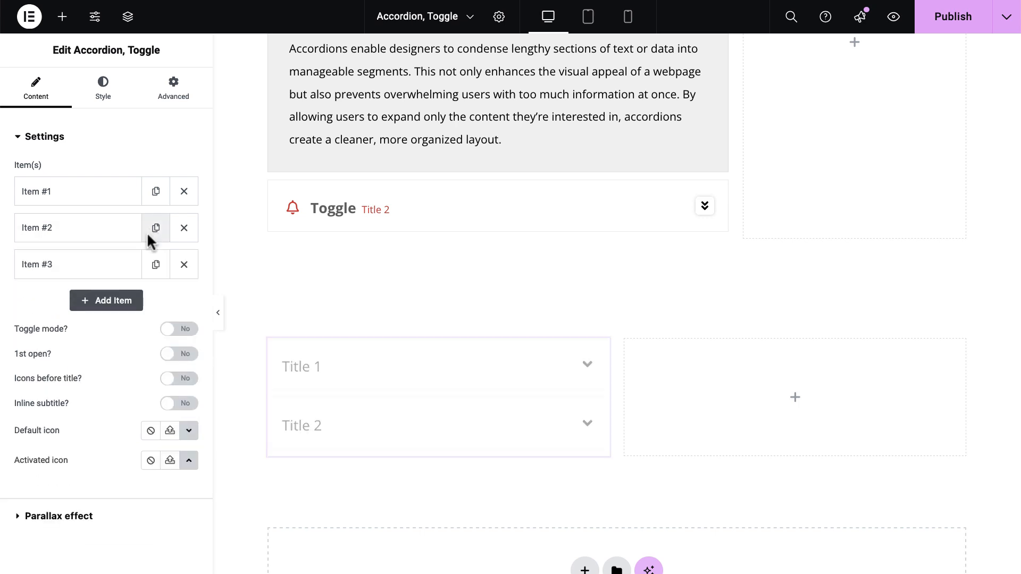
click(120, 271)
click(146, 296)
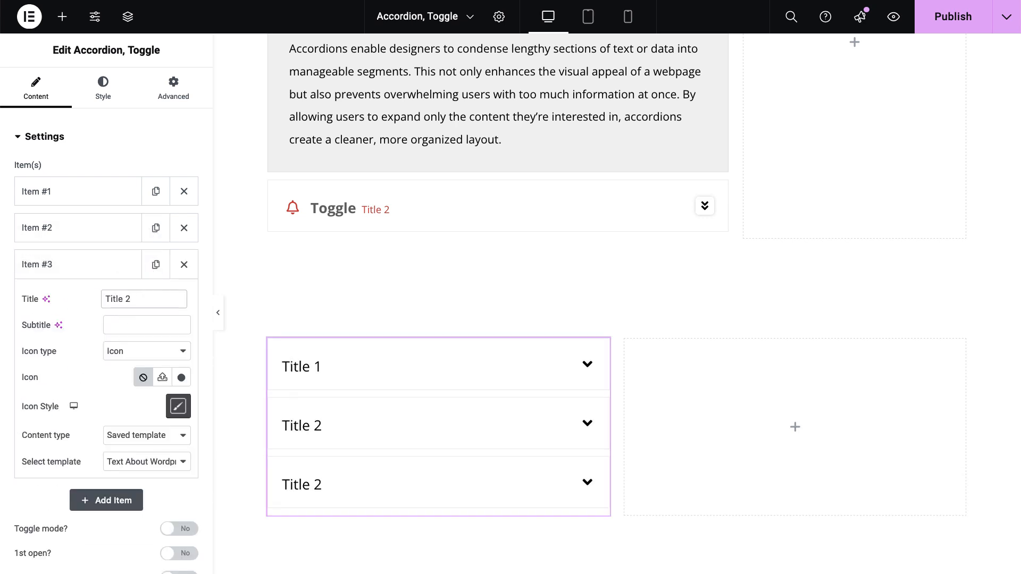
key(BackSpace)
text(3)
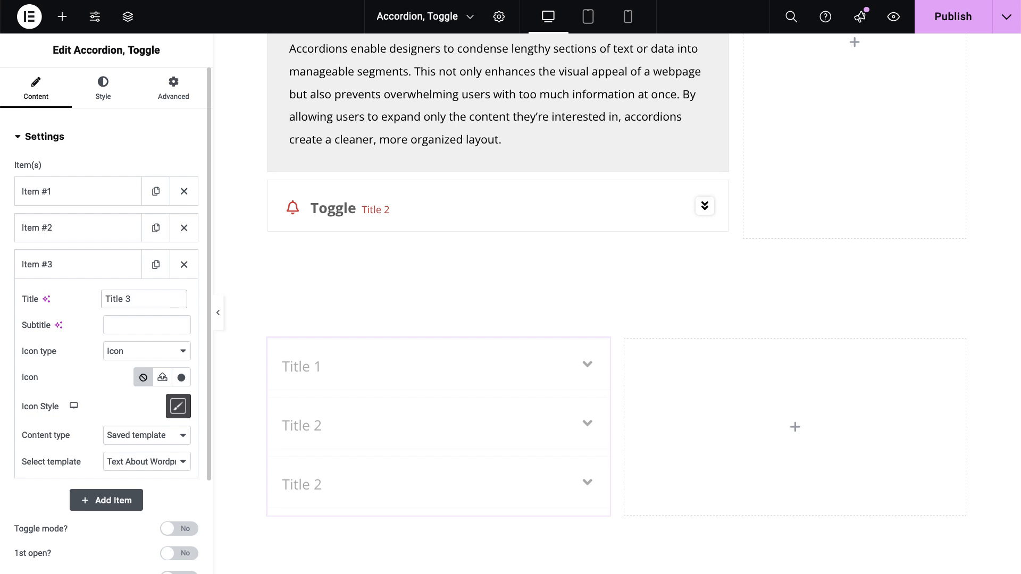
click(87, 265)
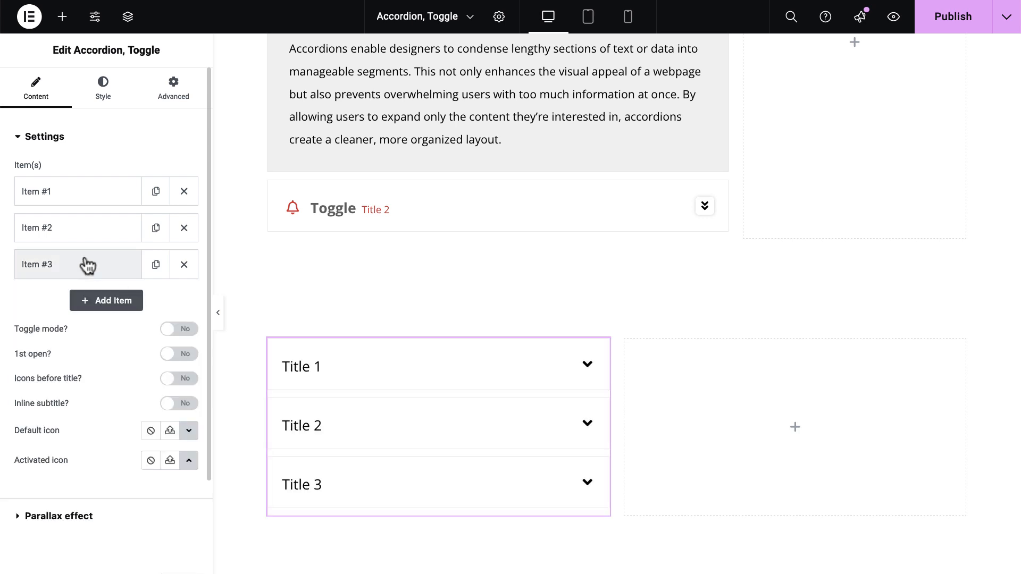
Step: Expand and collapse the Title 1 item in the preview to check its template content
click(103, 89)
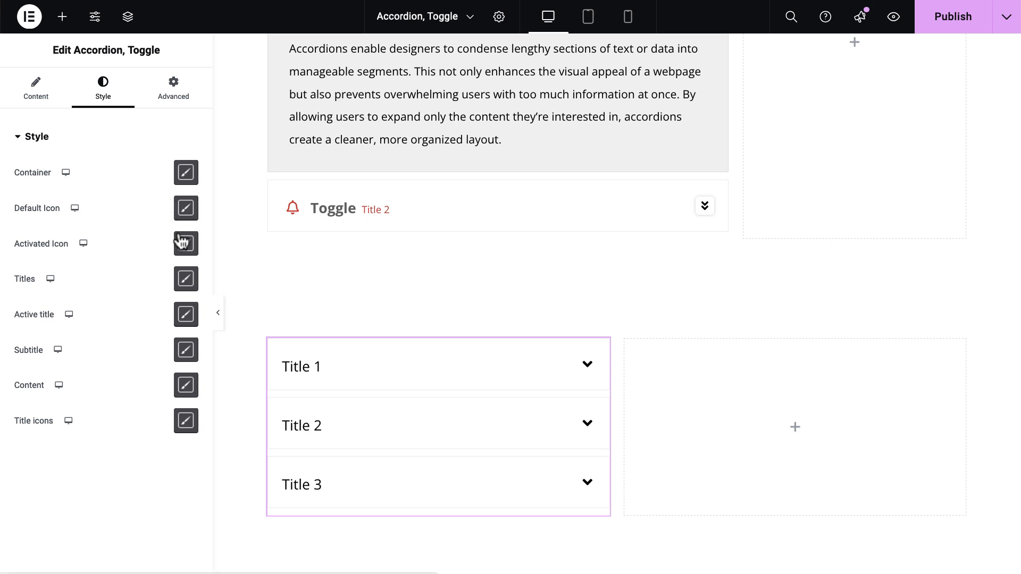
click(413, 378)
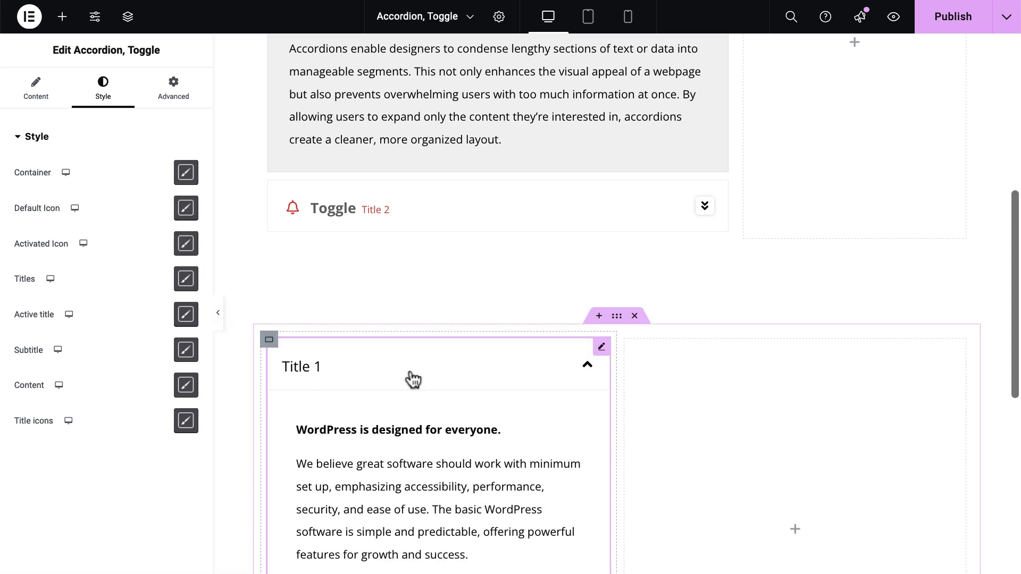
click(413, 378)
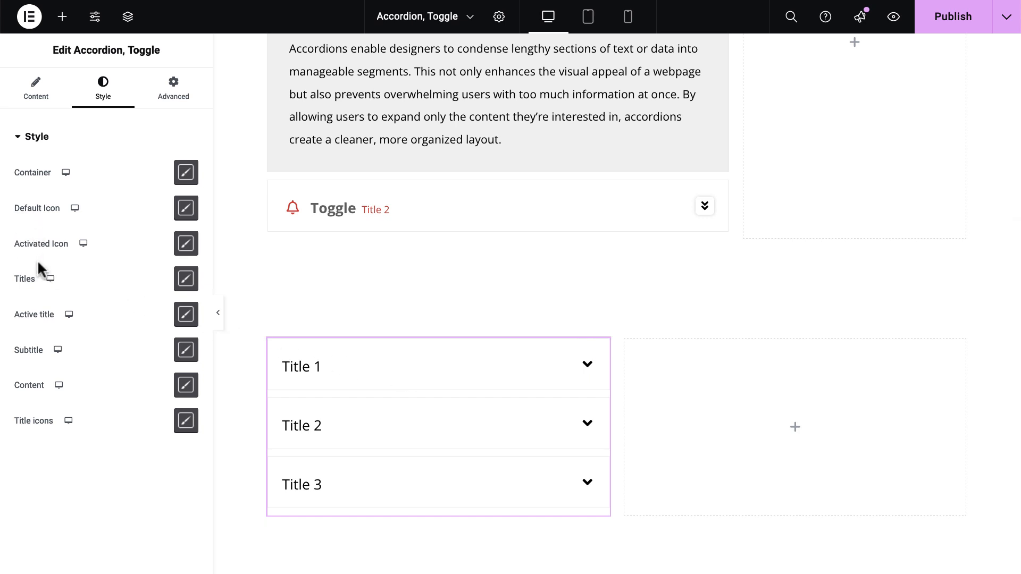
Step: Give the titles a gradient background from blue (#3f51b5) to purple (#aa46c9) using Color and Color 2
click(186, 282)
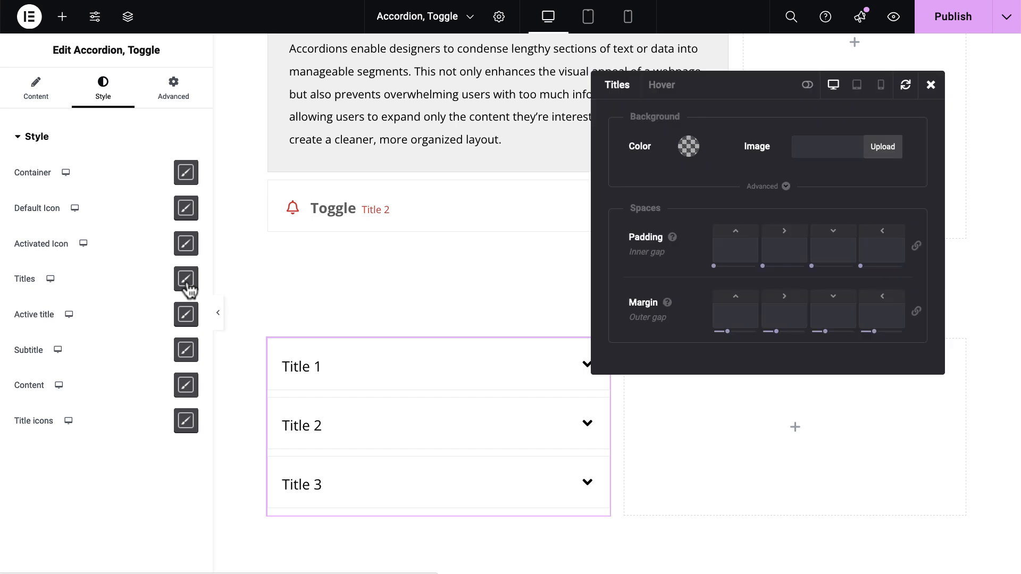
click(764, 187)
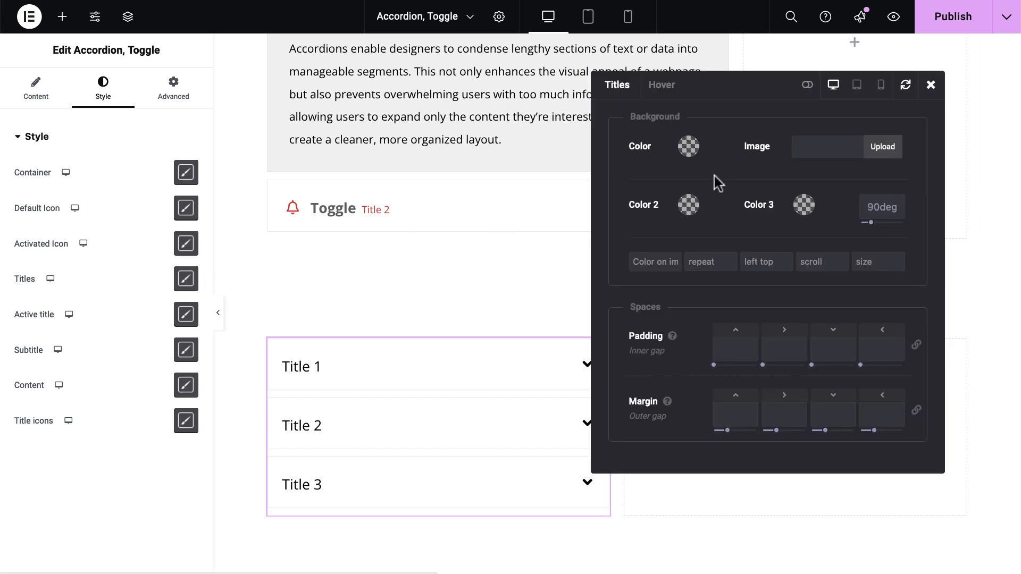
click(688, 148)
click(743, 307)
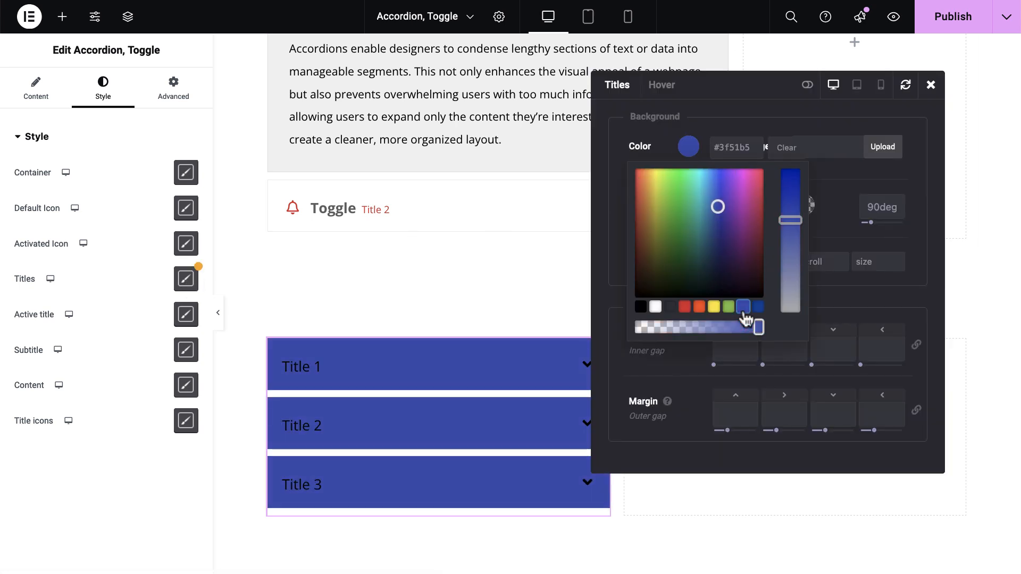
click(833, 299)
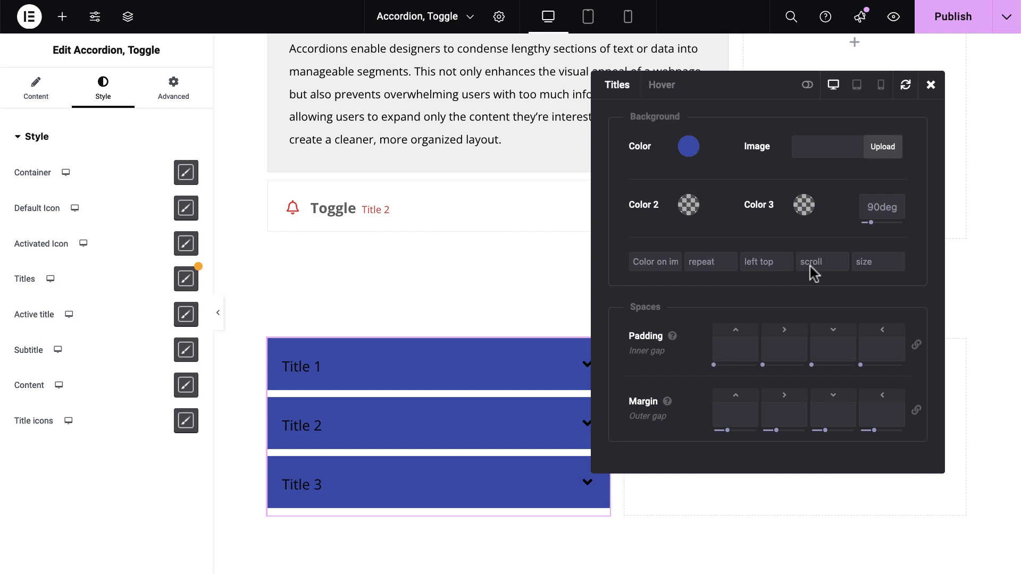
click(688, 206)
click(743, 365)
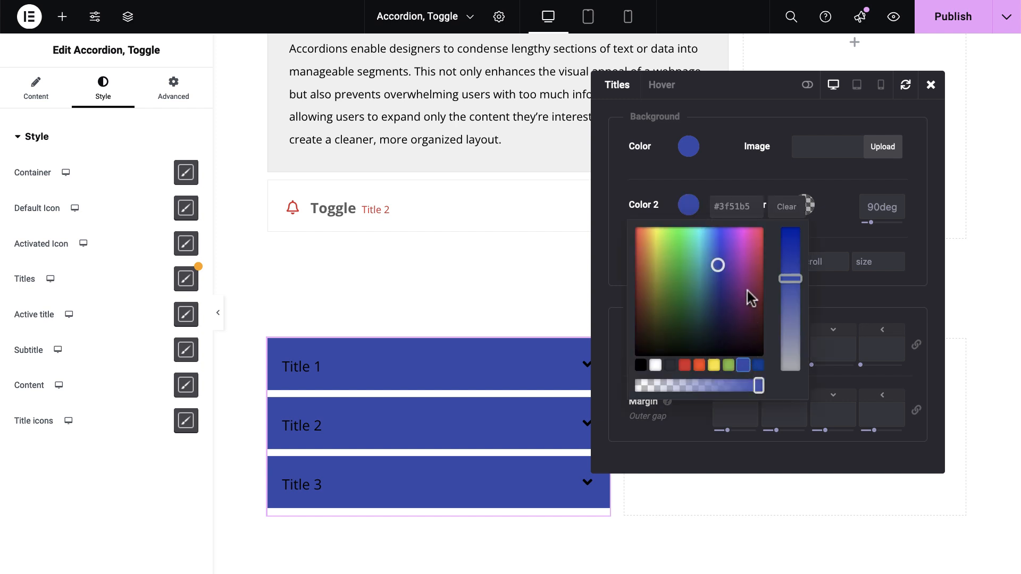
drag(737, 287, 736, 254)
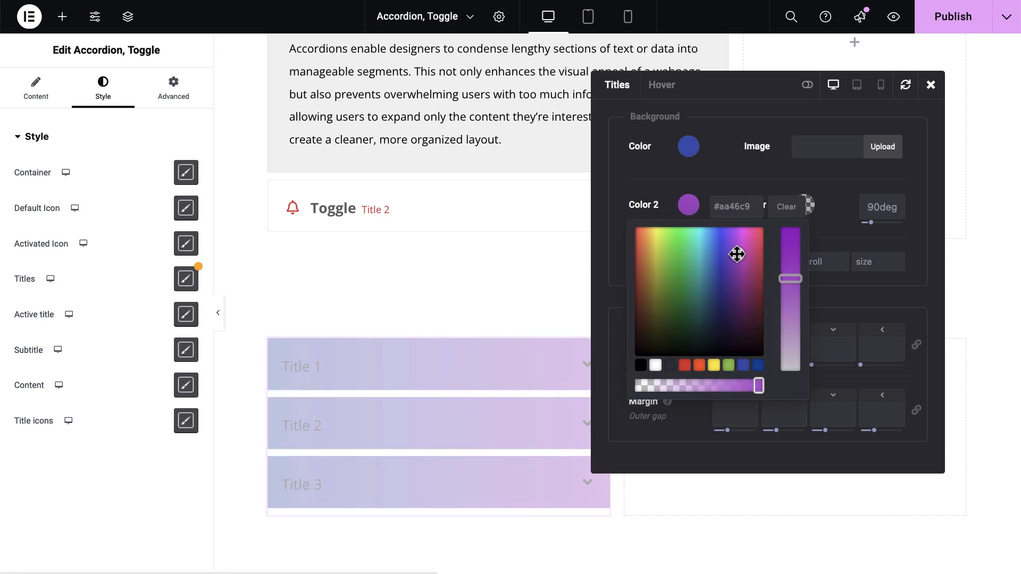
click(840, 233)
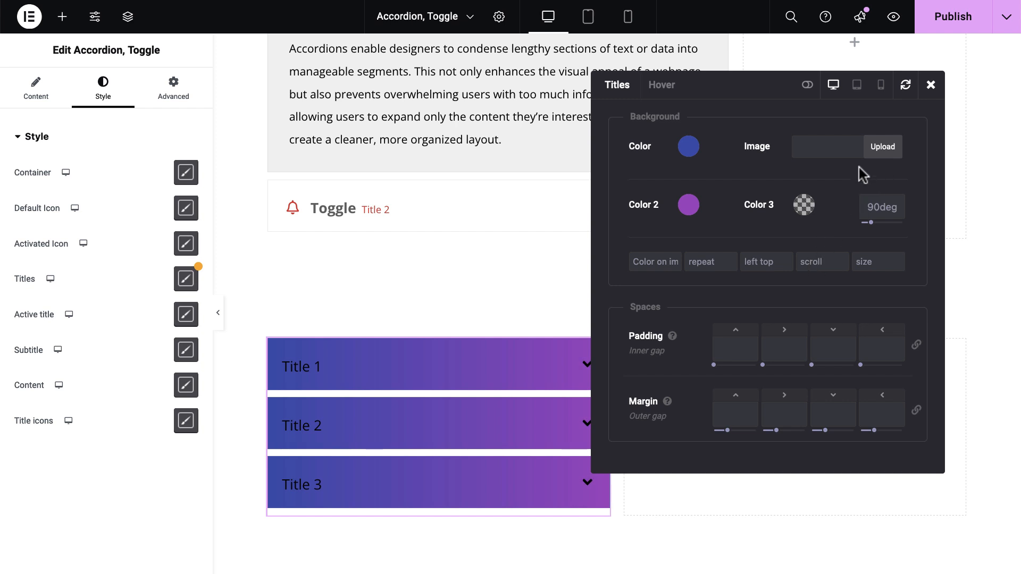
Step: Show the full set of title style options, set the text color to white (#ffffff), and close the settings
click(807, 85)
click(841, 147)
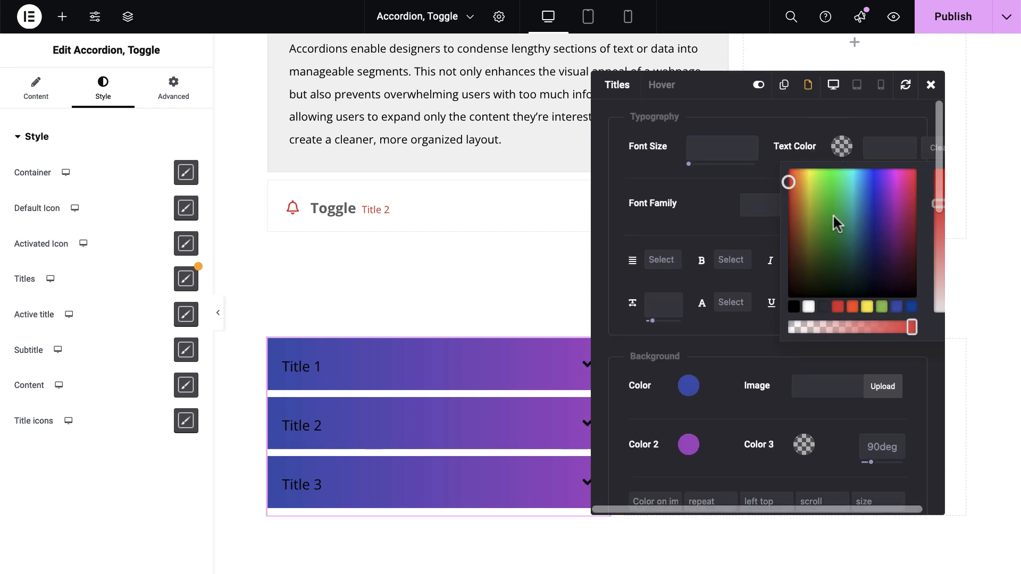
click(808, 307)
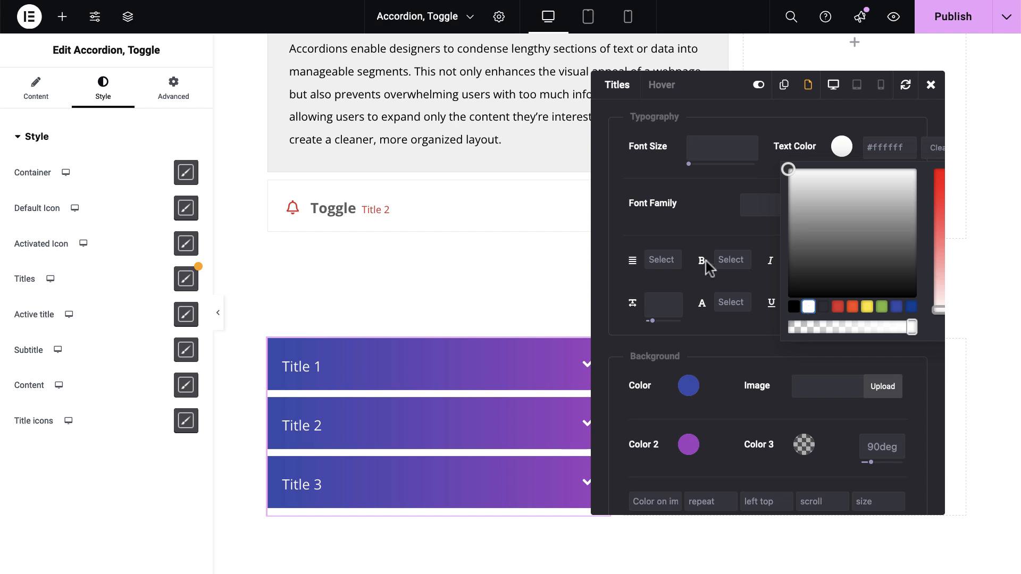
click(697, 216)
click(931, 85)
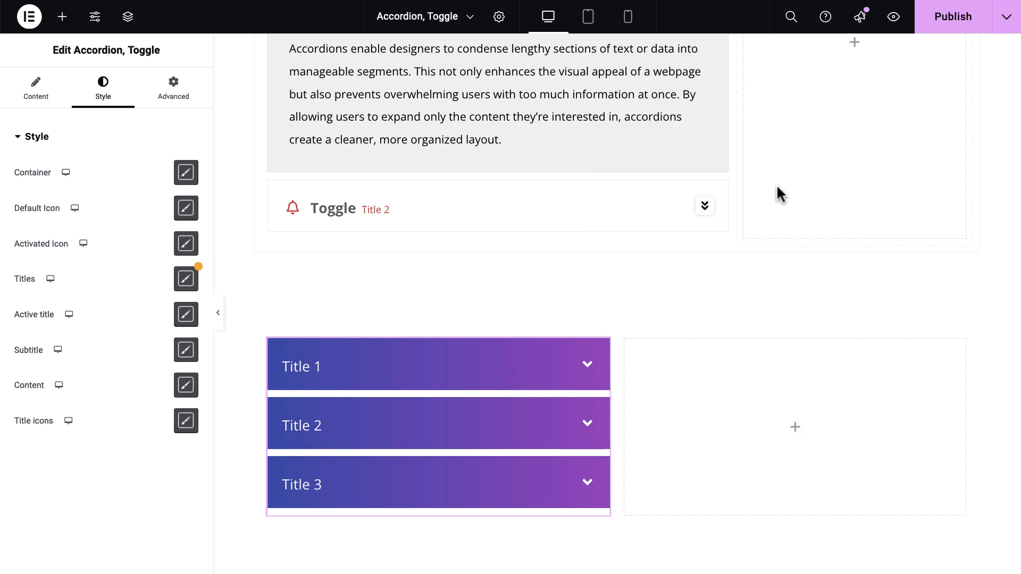
Step: Expand and collapse the Title 1 and Title 3 items of the gradient accordion in the preview
click(568, 365)
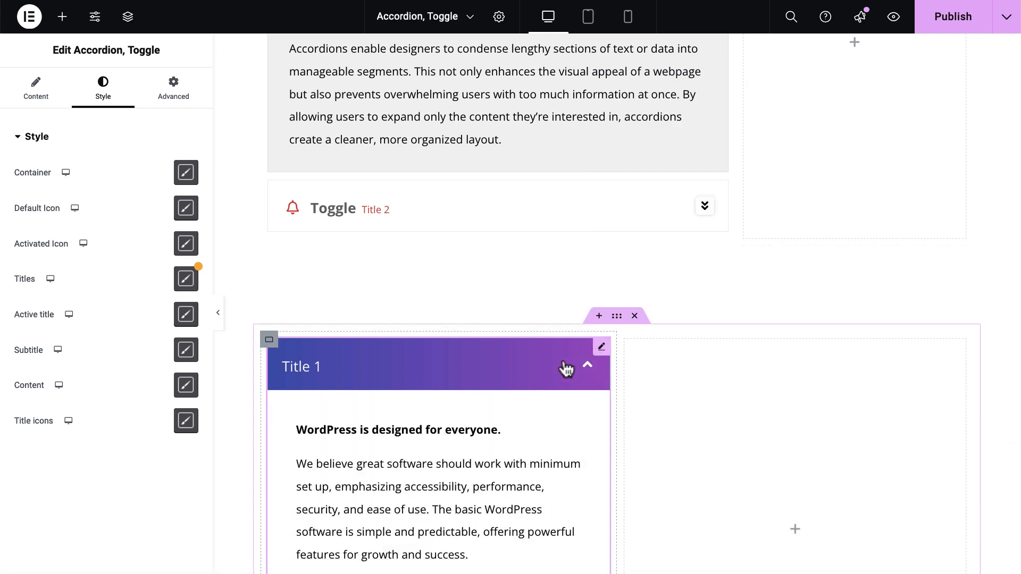
click(559, 365)
scroll(563, 369, down, 3)
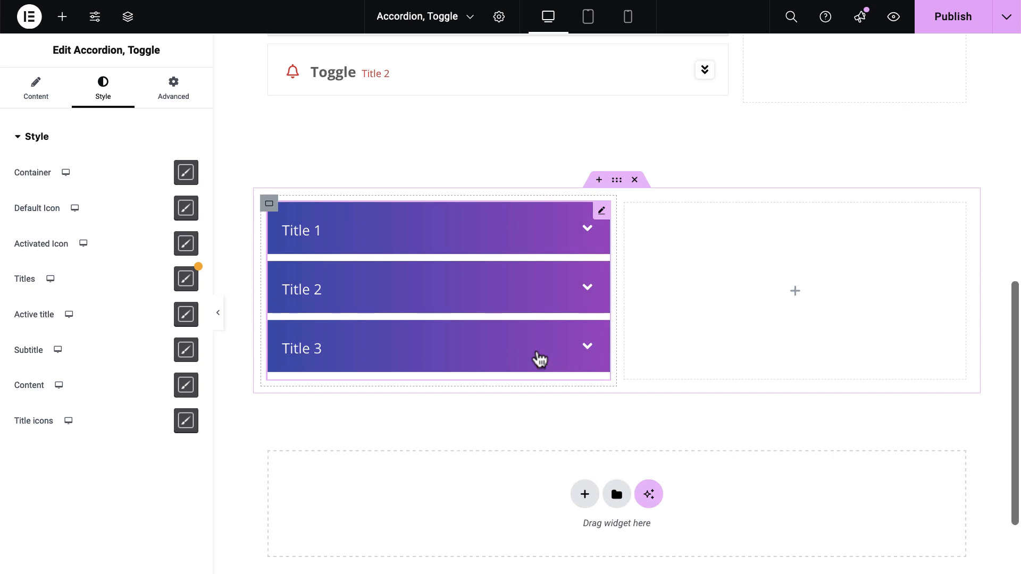
click(540, 360)
click(539, 360)
Step: Duplicate the gradient accordion widget and move the copy into the empty column beside it
right_click(497, 300)
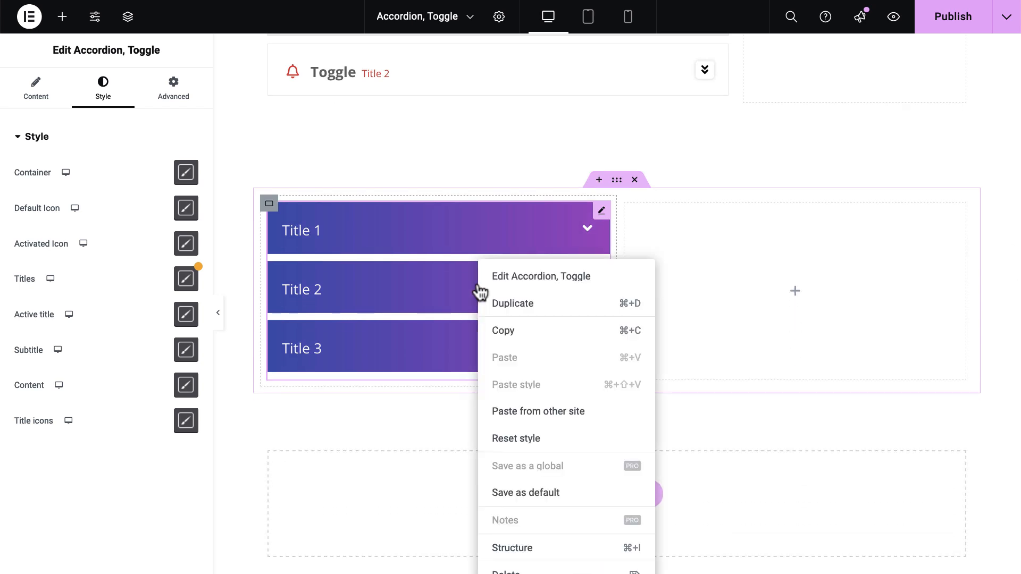
click(502, 302)
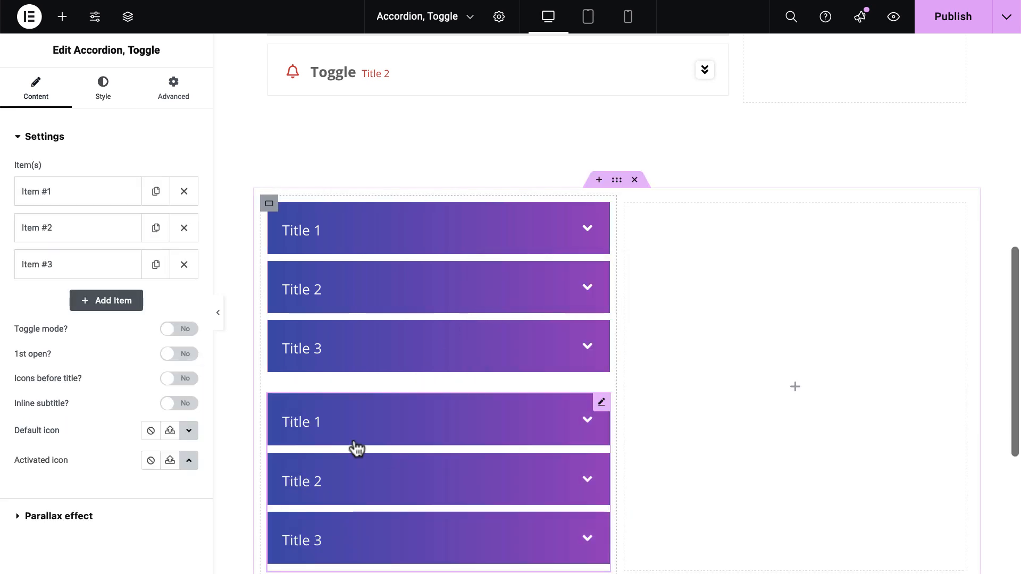
drag(359, 426, 728, 276)
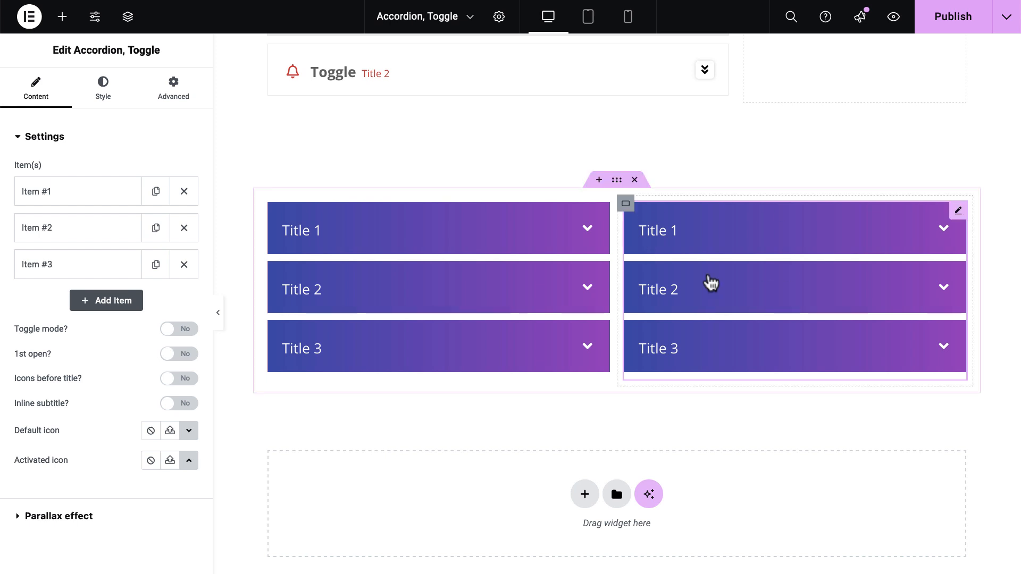
Step: Show the full set of title style options for the copied accordion and reset its title styling to the defaults
click(88, 90)
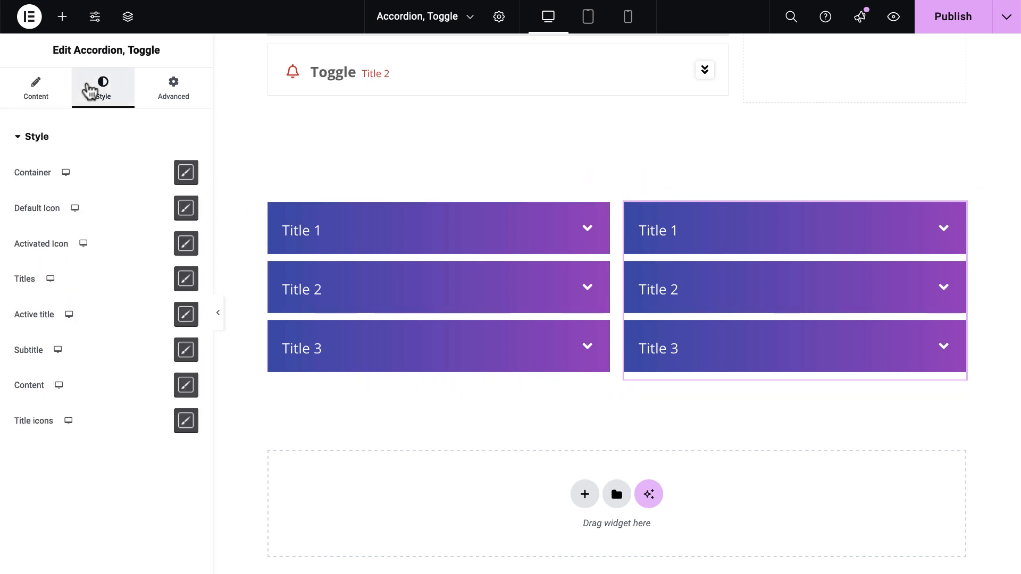
click(187, 282)
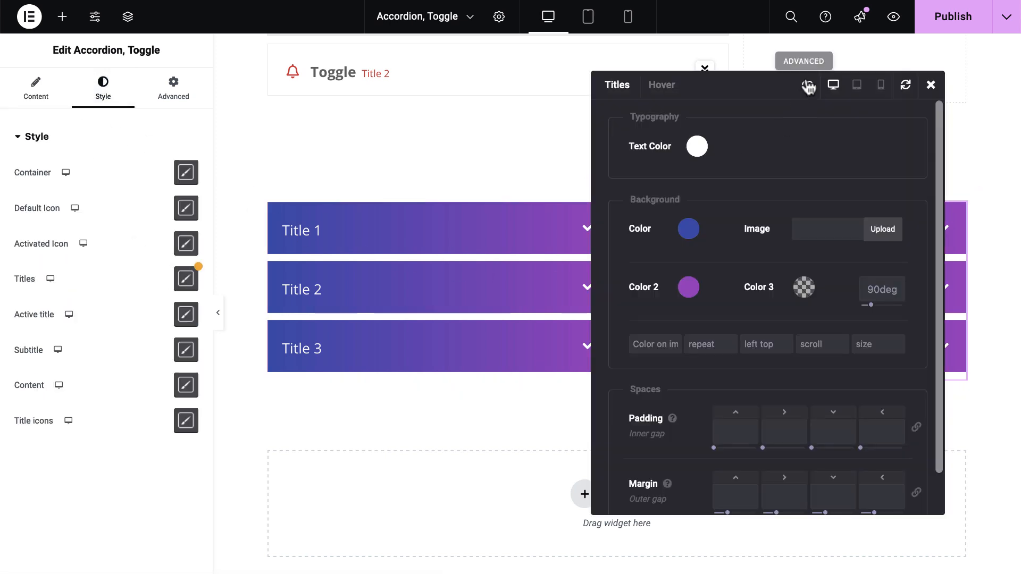
drag(767, 82, 438, 72)
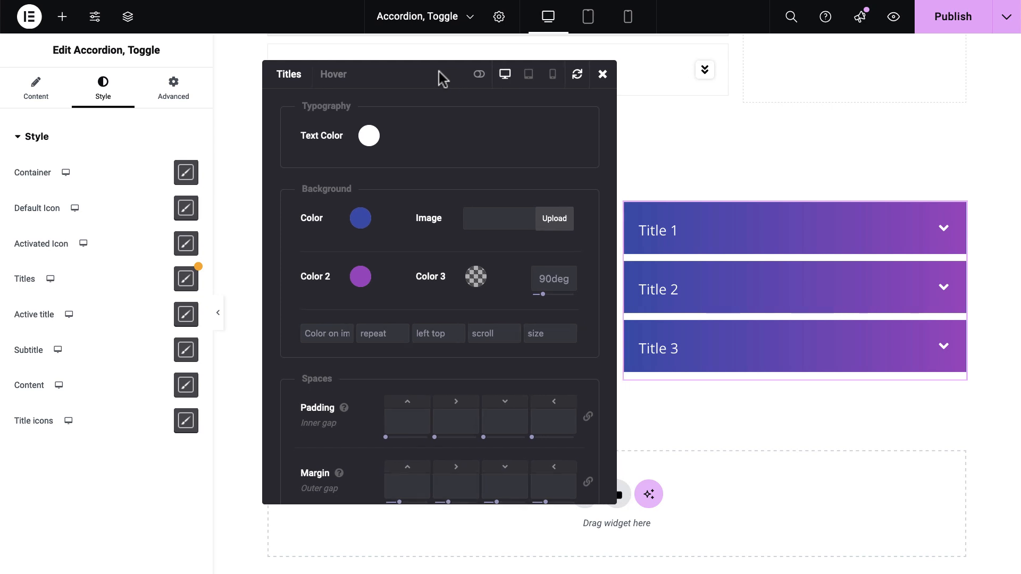
click(480, 75)
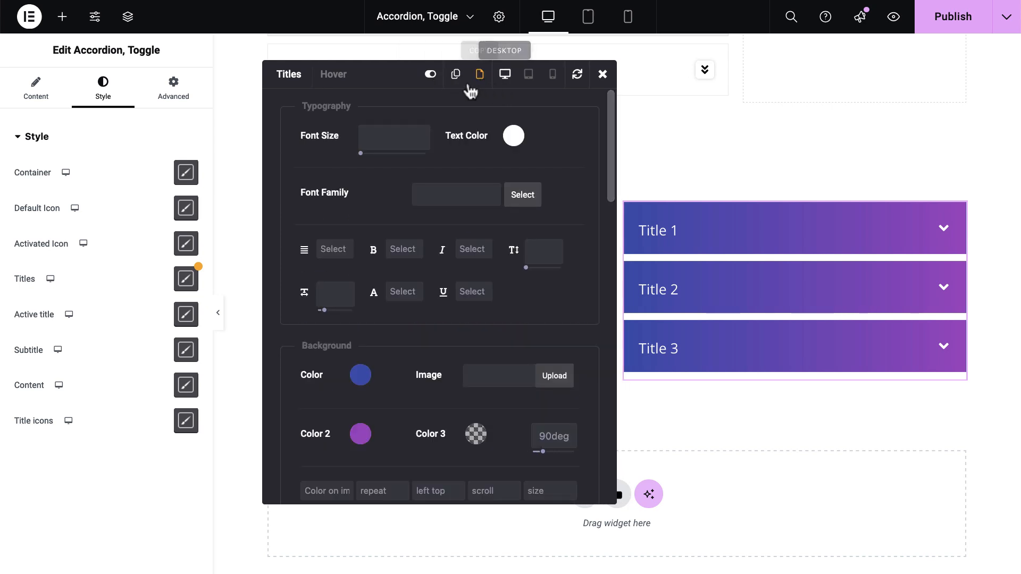
click(577, 74)
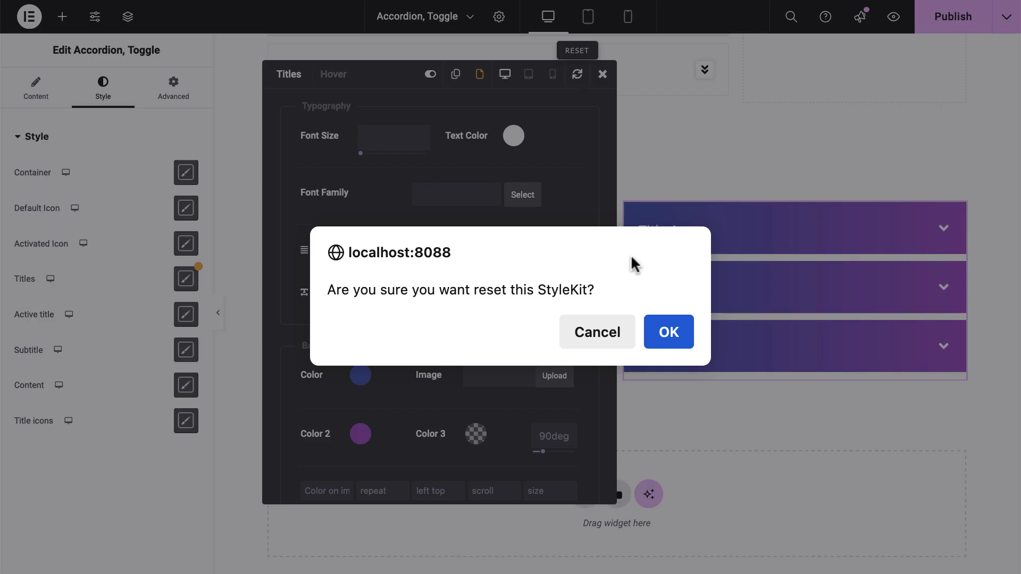
click(667, 332)
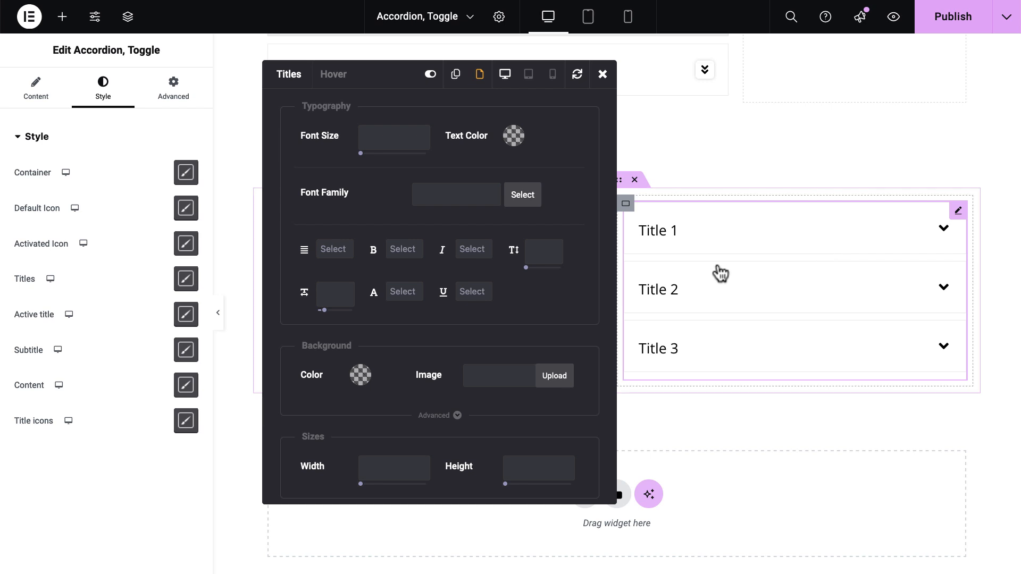
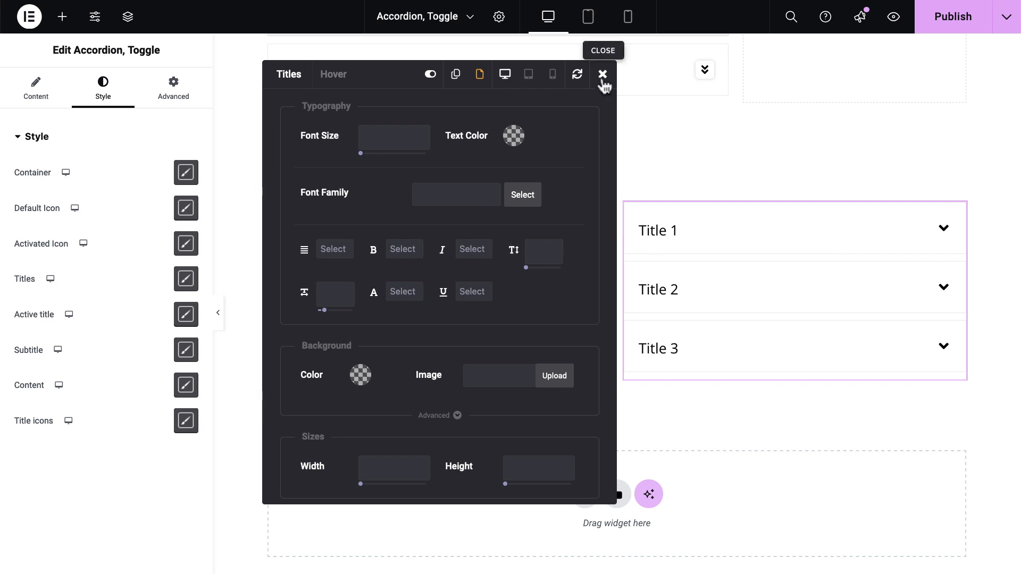
Step: Try None as the copied accordion's title border style and expand Title 1 and Title 2 to check it
scroll(491, 250, down, 6)
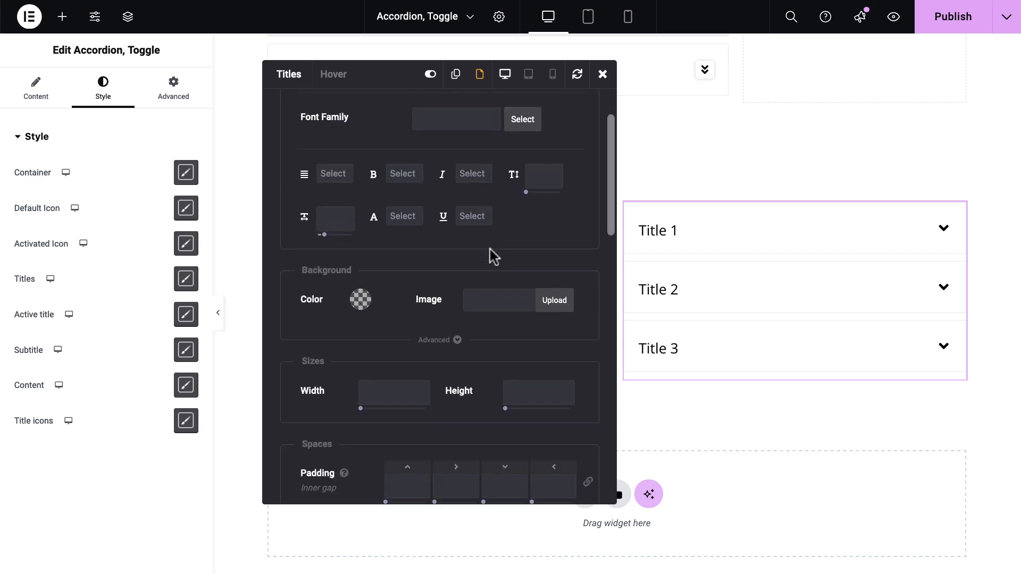
click(486, 355)
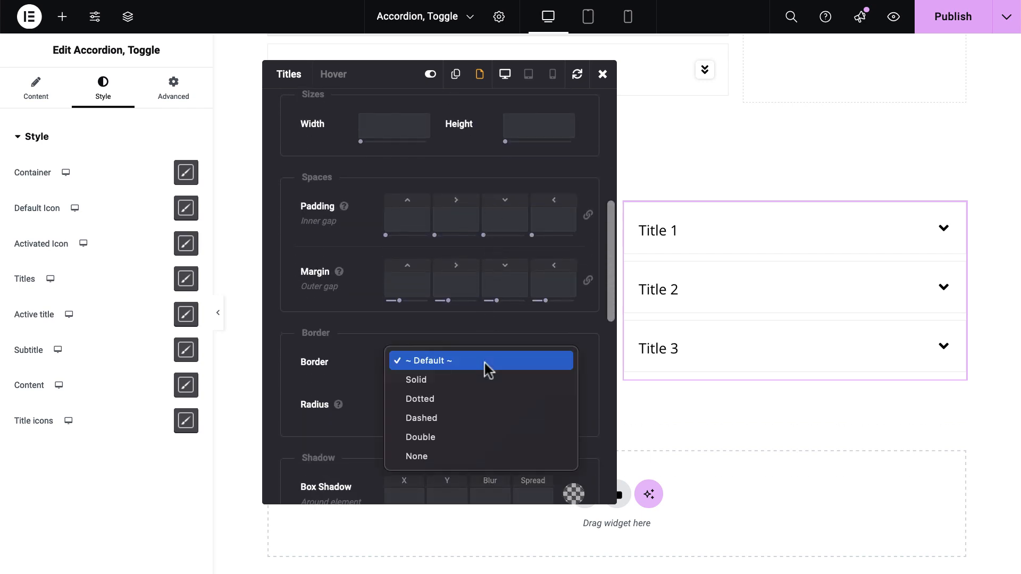
click(483, 456)
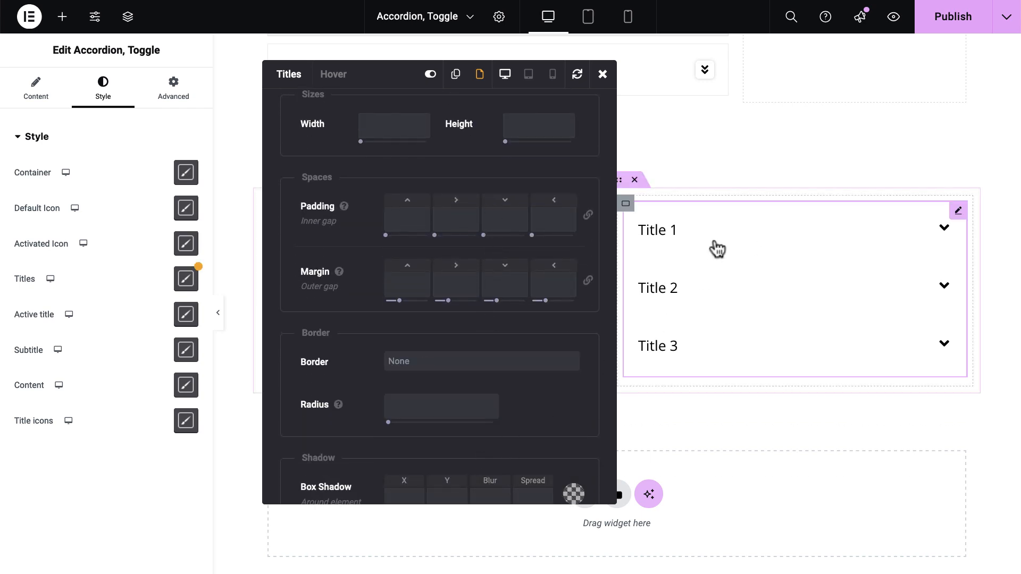
click(751, 241)
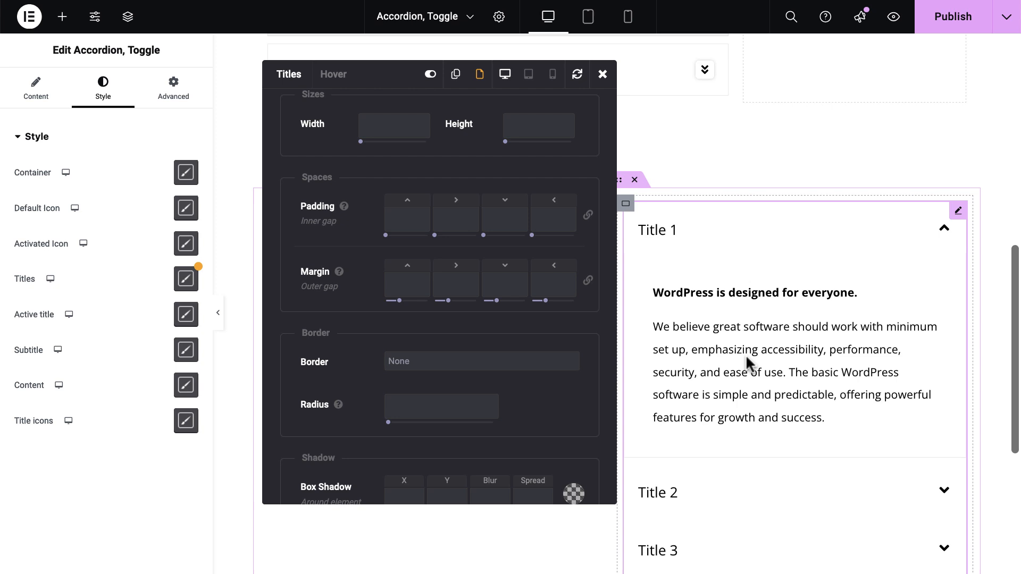
click(744, 498)
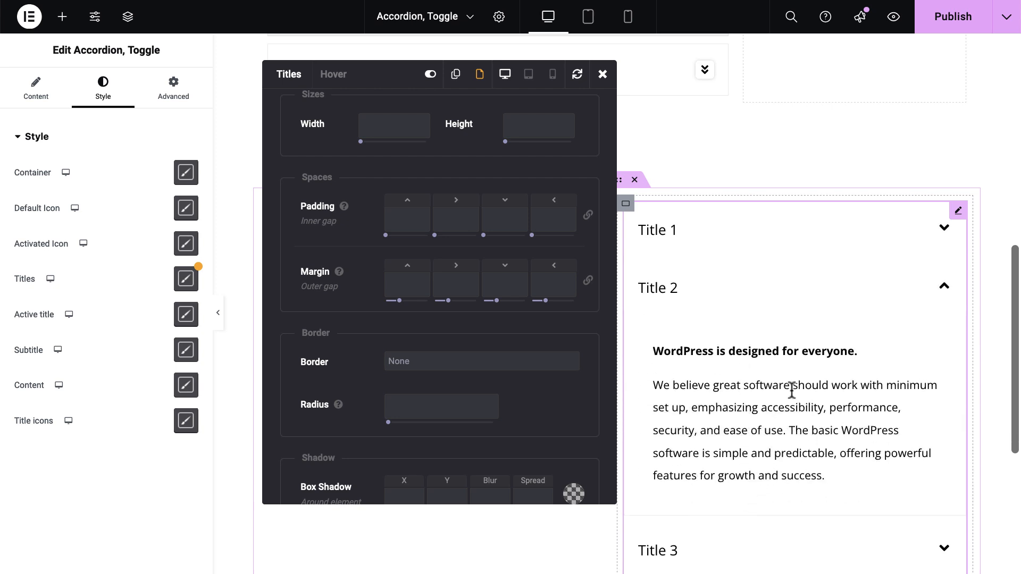
Step: Give the copied accordion's titles a Solid border with a 3px bottom width and 0px on the top, right and left
click(422, 365)
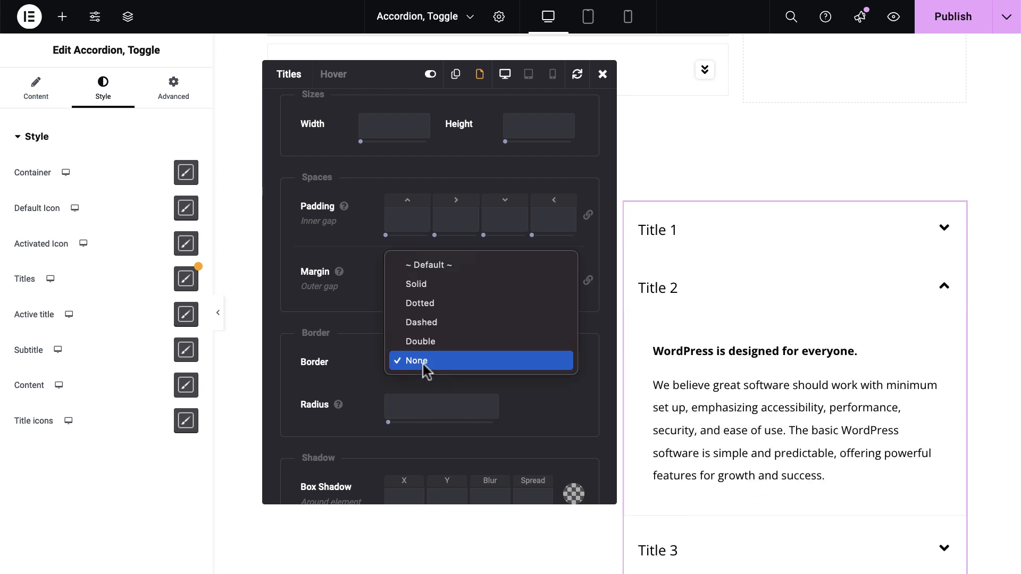
click(432, 286)
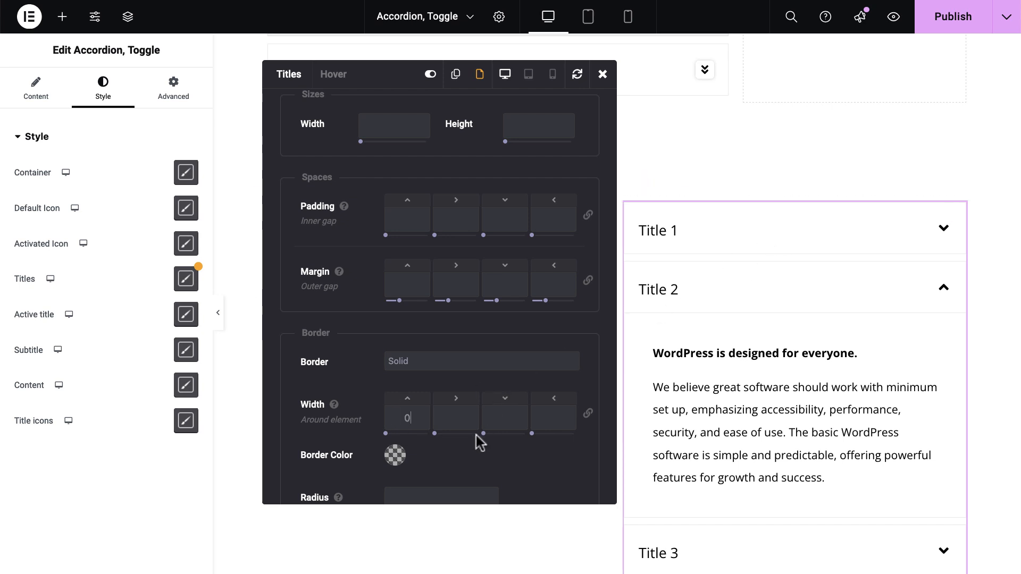
click(502, 422)
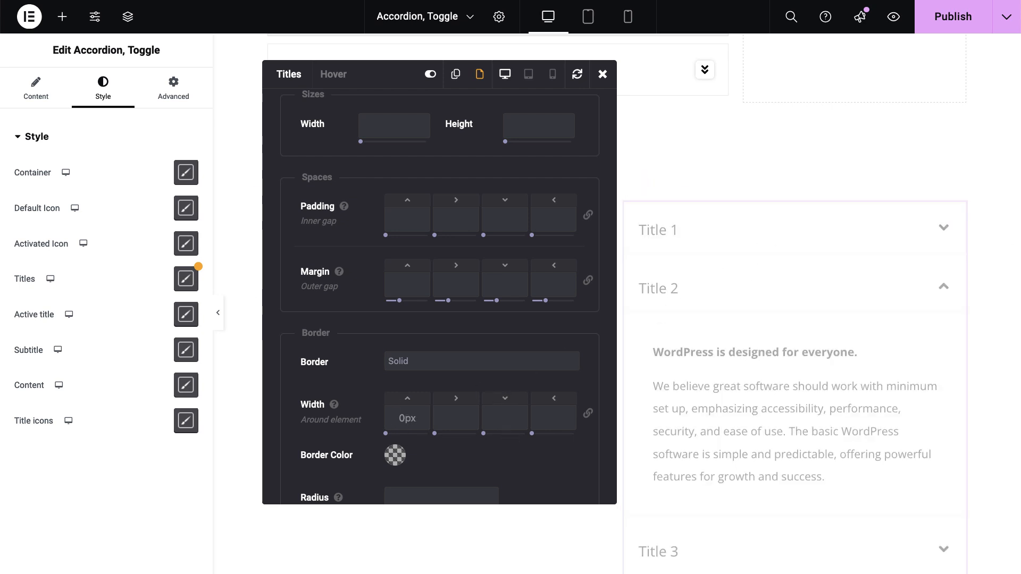
text(3)
click(552, 419)
text(0)
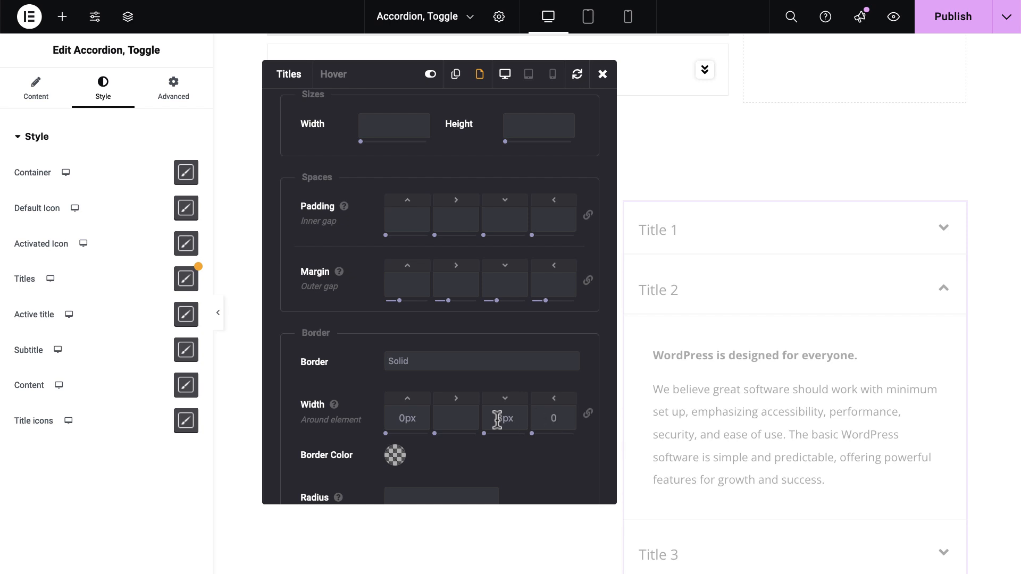
click(453, 418)
text(0)
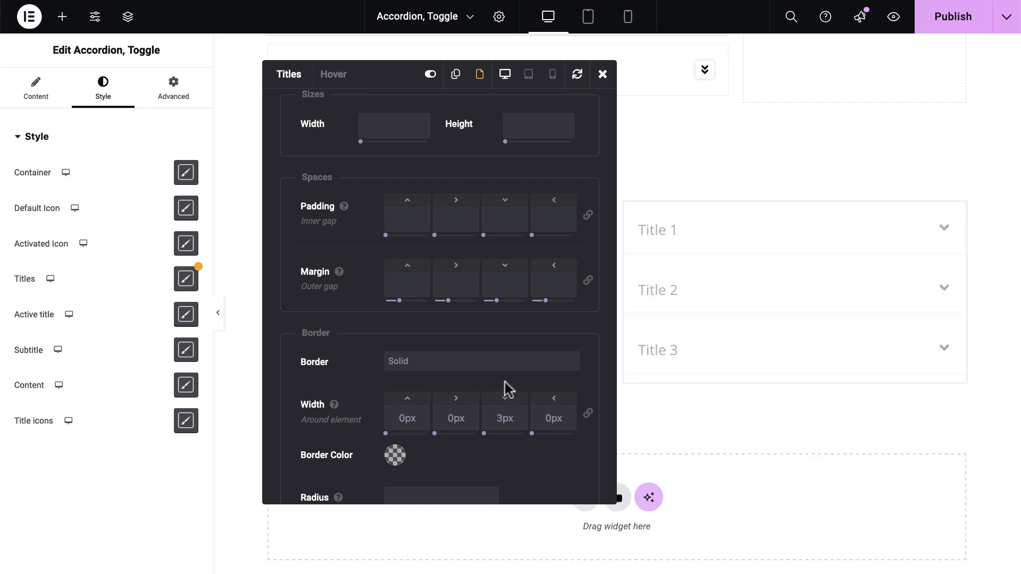
Step: Move the title settings clear of the preview and expand Title 1 and Title 2 to check the bottom border
drag(382, 80, 303, 75)
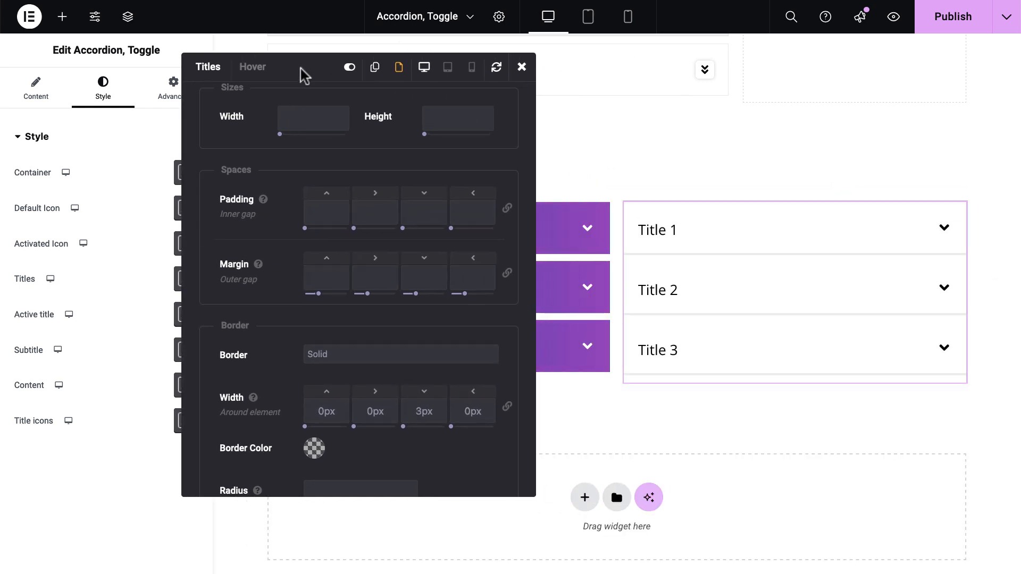
click(868, 237)
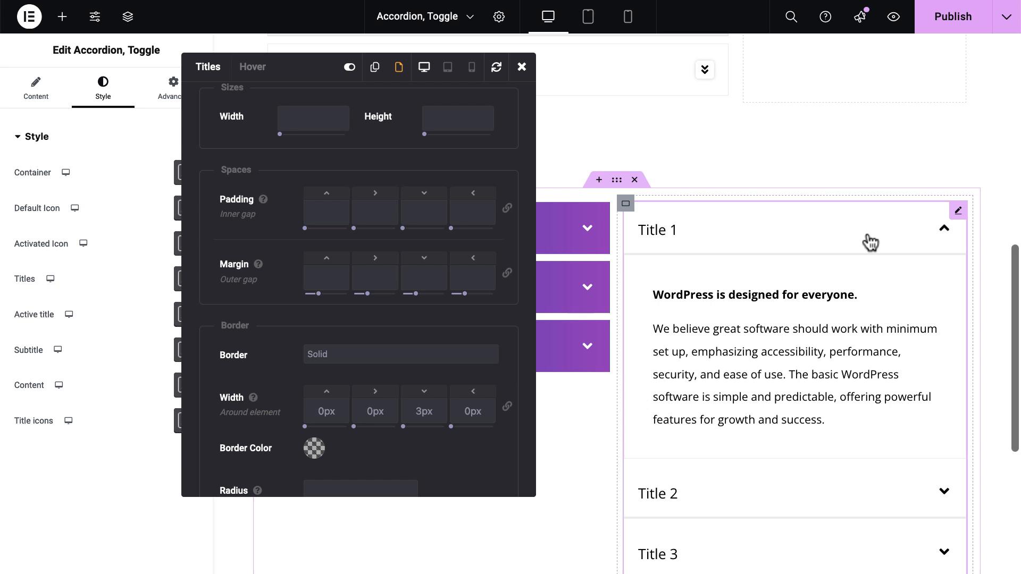
click(814, 495)
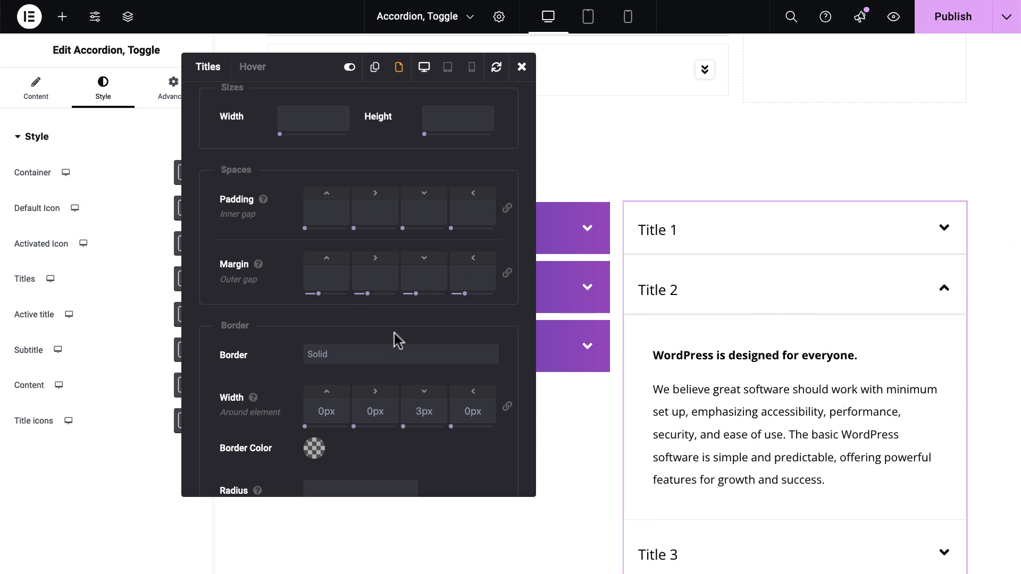
Step: Set the title border color to dark blue (#0045a0)
scroll(412, 348, down, 5)
click(315, 219)
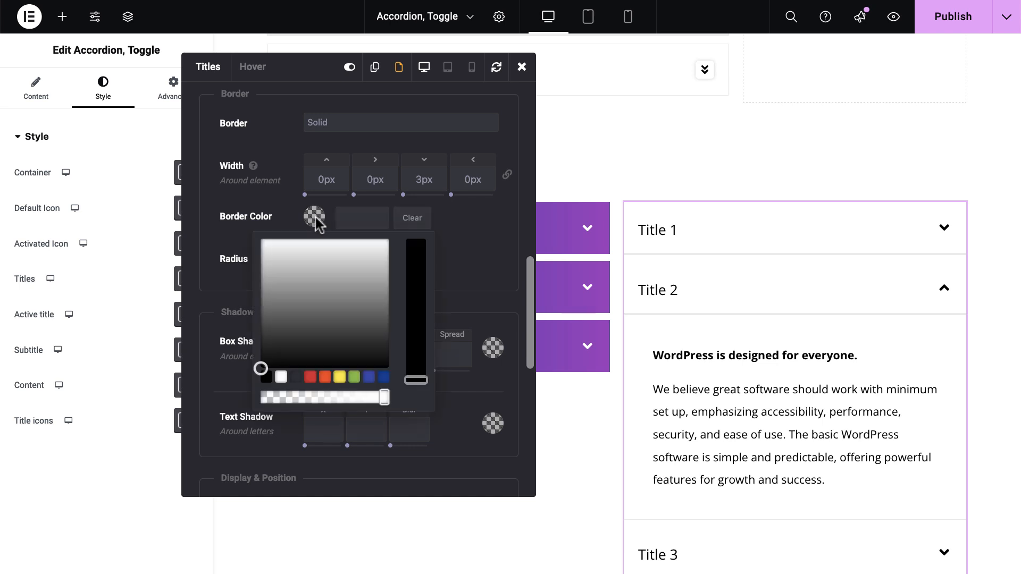
click(383, 377)
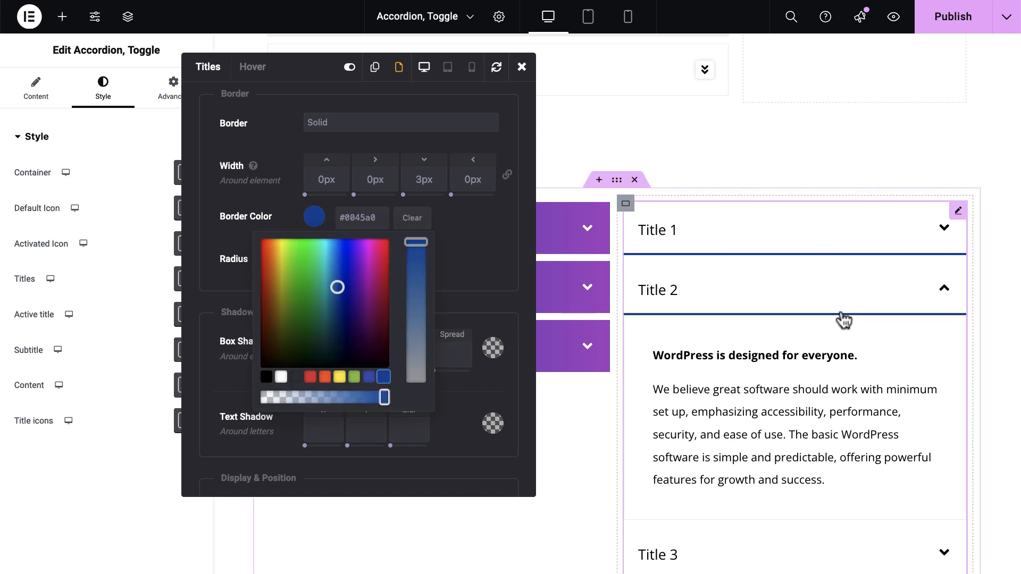
Step: Toggle Title 2, Title 1 and Title 3 in the preview to check the colored title borders, and close the title settings
click(821, 295)
click(799, 241)
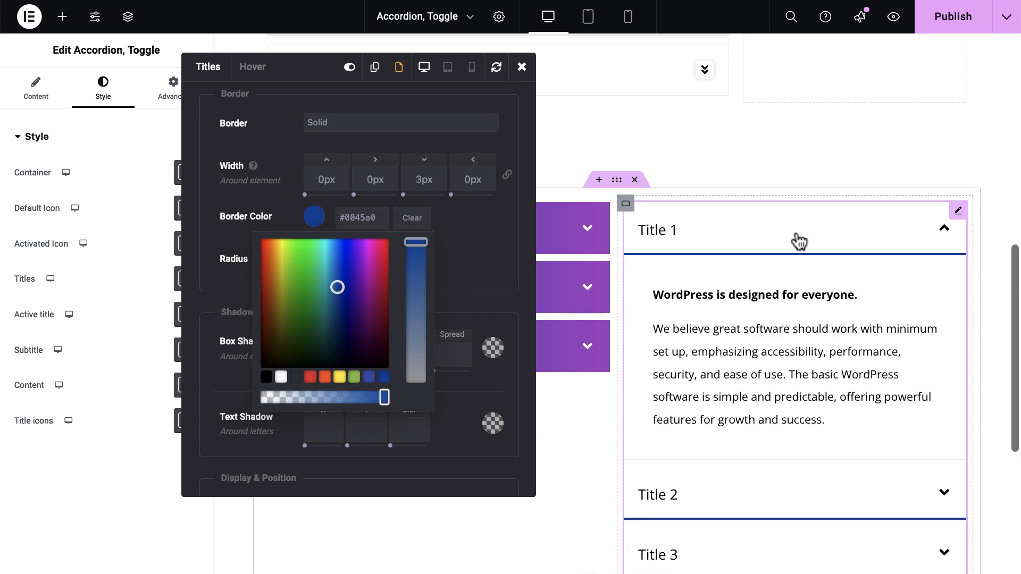
click(791, 234)
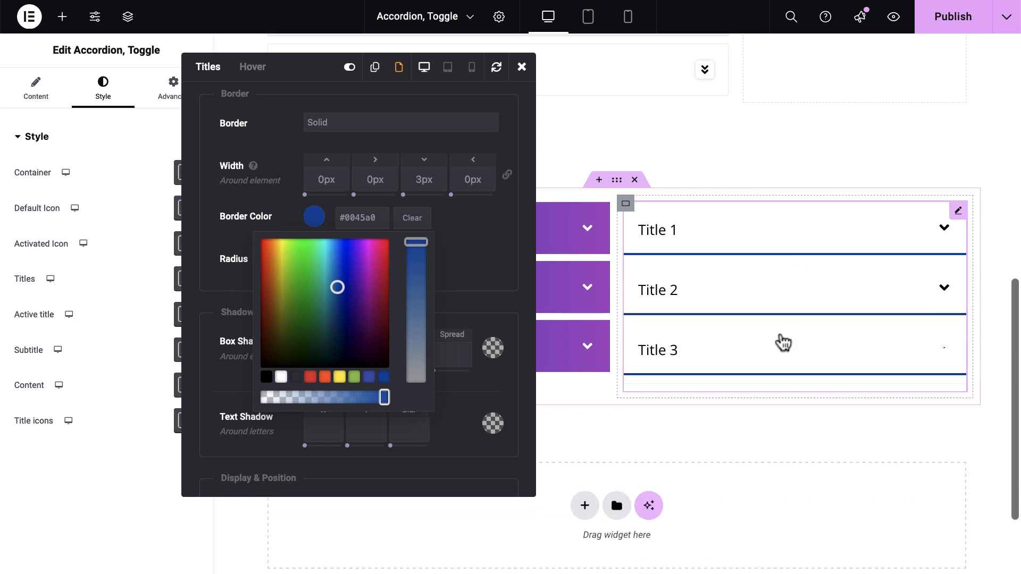
click(776, 343)
scroll(780, 334, down, 3)
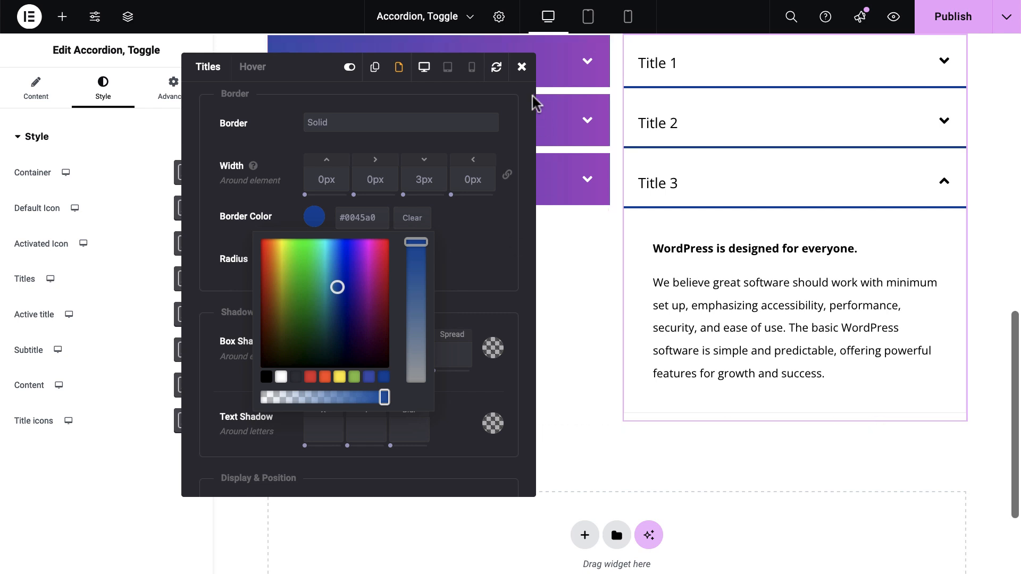
click(522, 67)
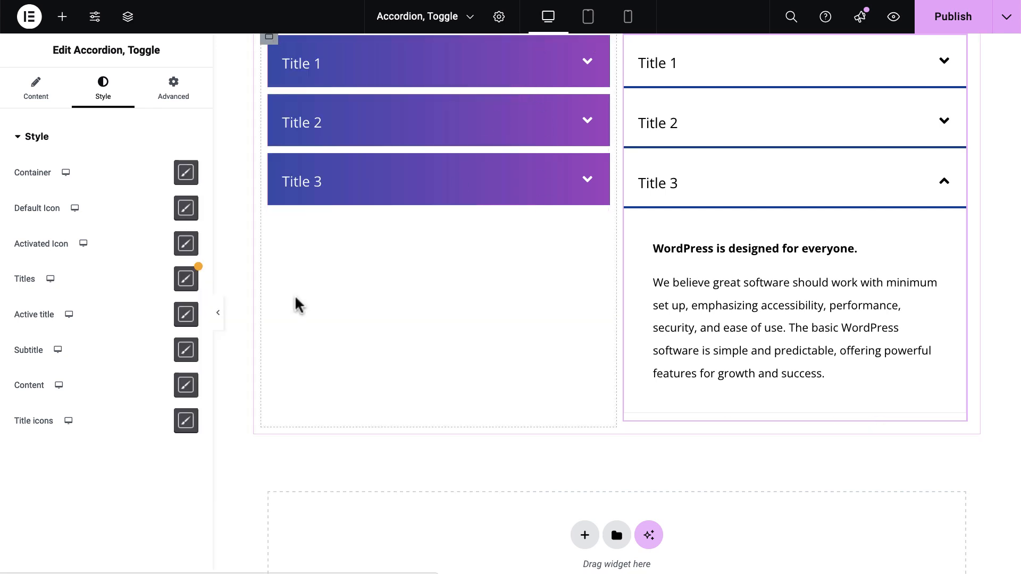
Step: Give the copied accordion's content a Solid border with a 1px bottom width and 0px on the top, right and left
click(182, 385)
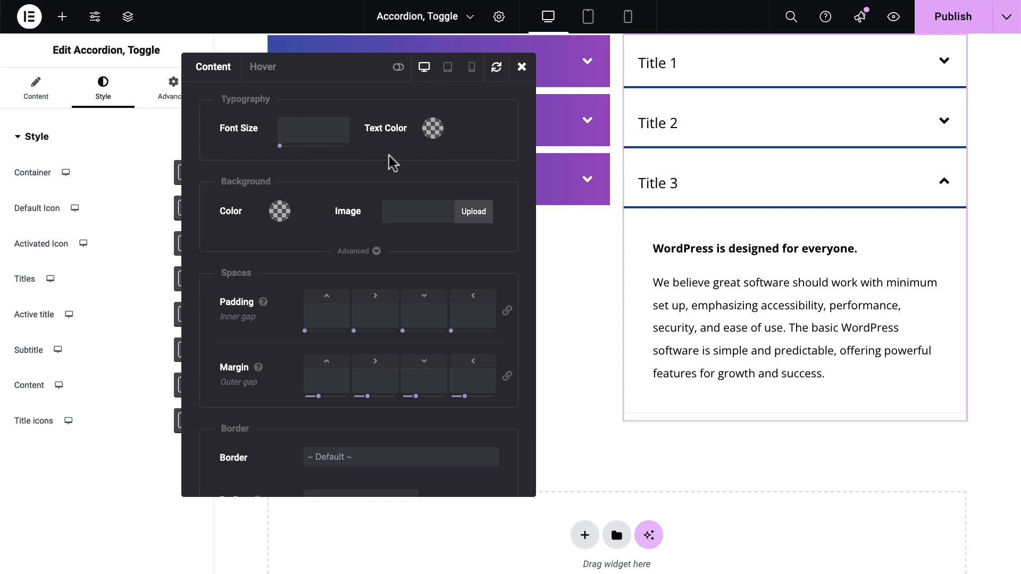
click(398, 67)
scroll(423, 321, down, 6)
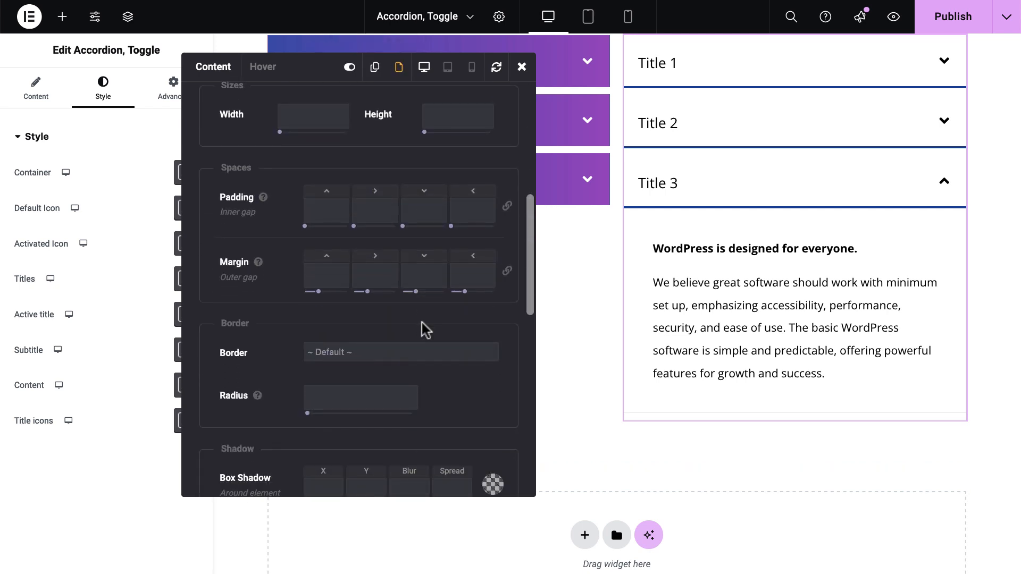
click(376, 350)
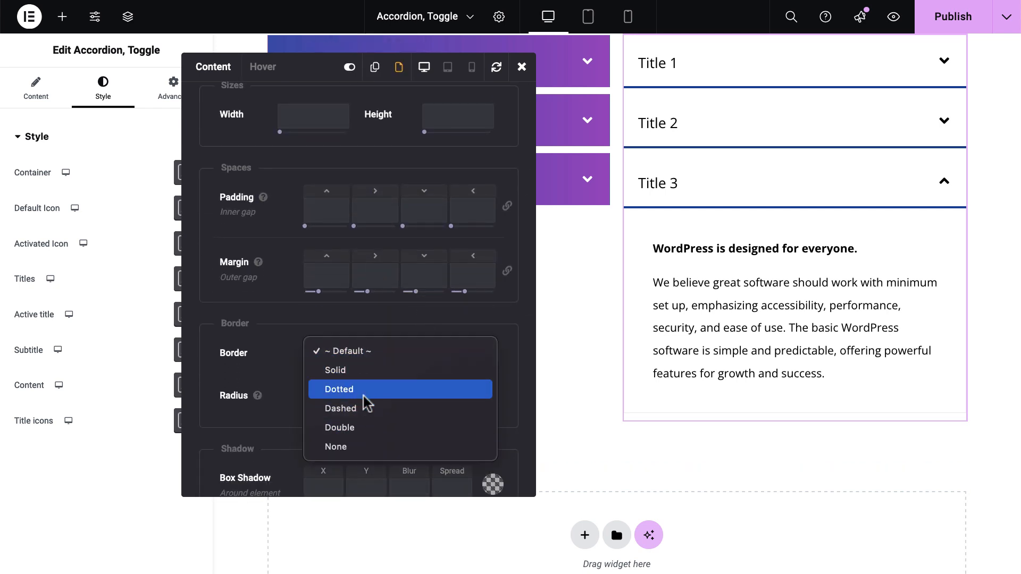
click(371, 373)
scroll(376, 337, down, 4)
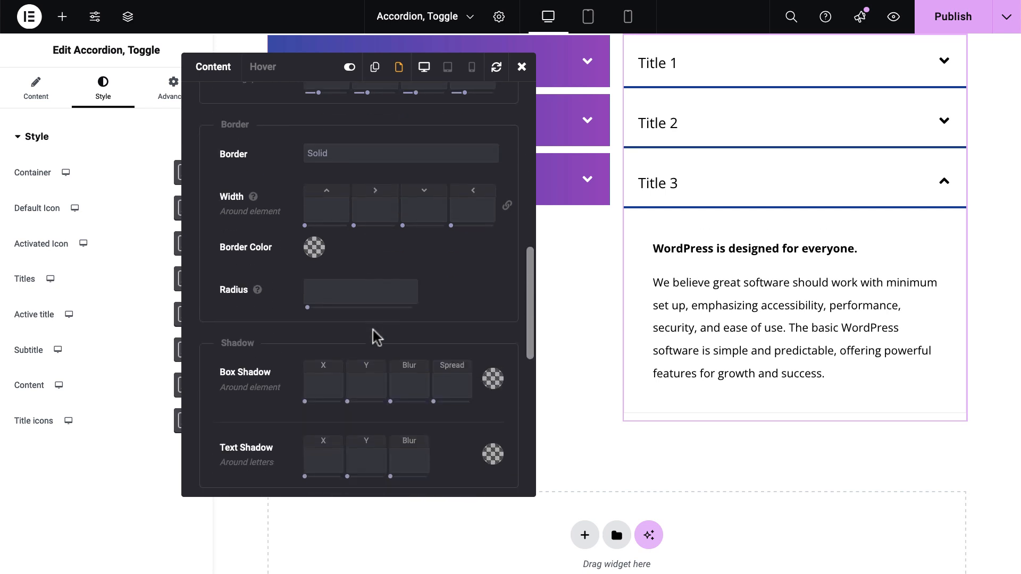
click(382, 214)
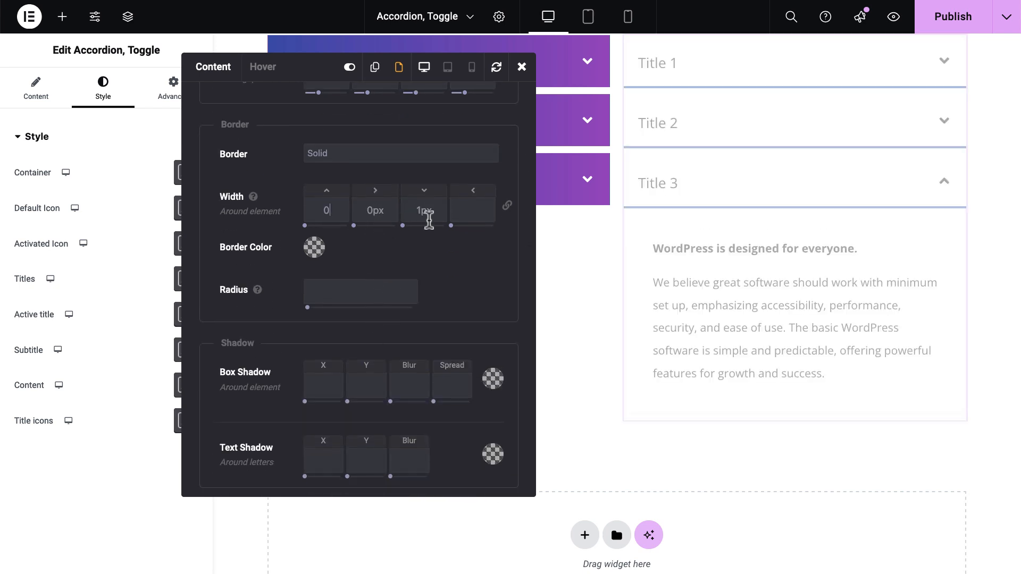
click(463, 213)
text(0)
Step: Set the content border color to dark blue (#0045a0), expand Title 2 to check it, and close the content settings
click(314, 250)
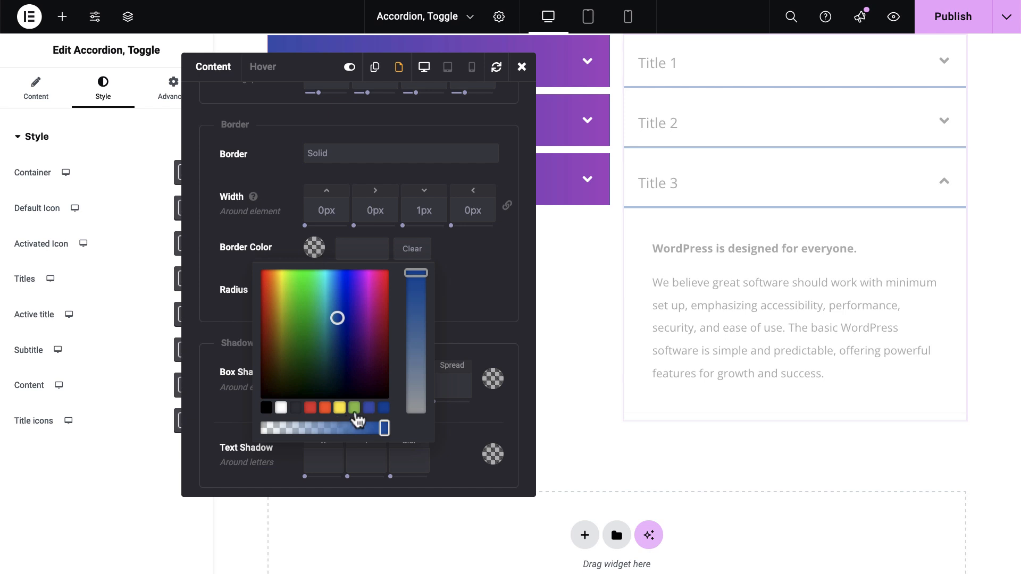
click(384, 408)
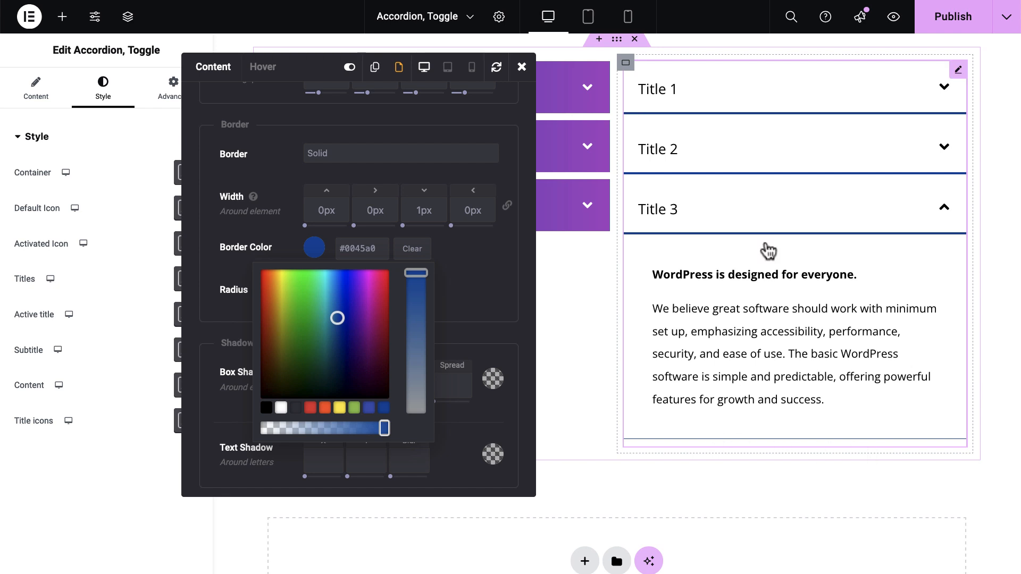
click(763, 153)
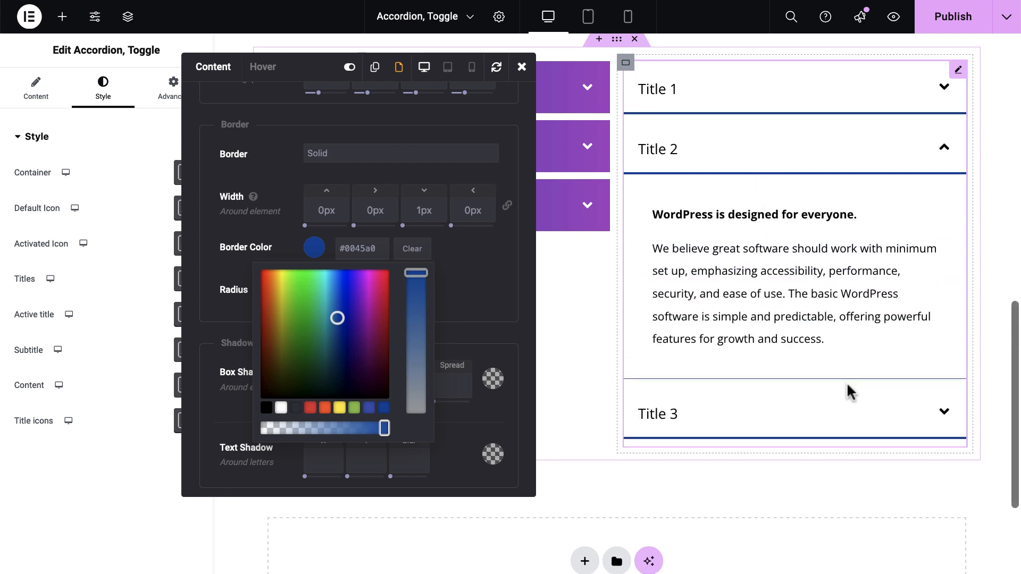
click(521, 67)
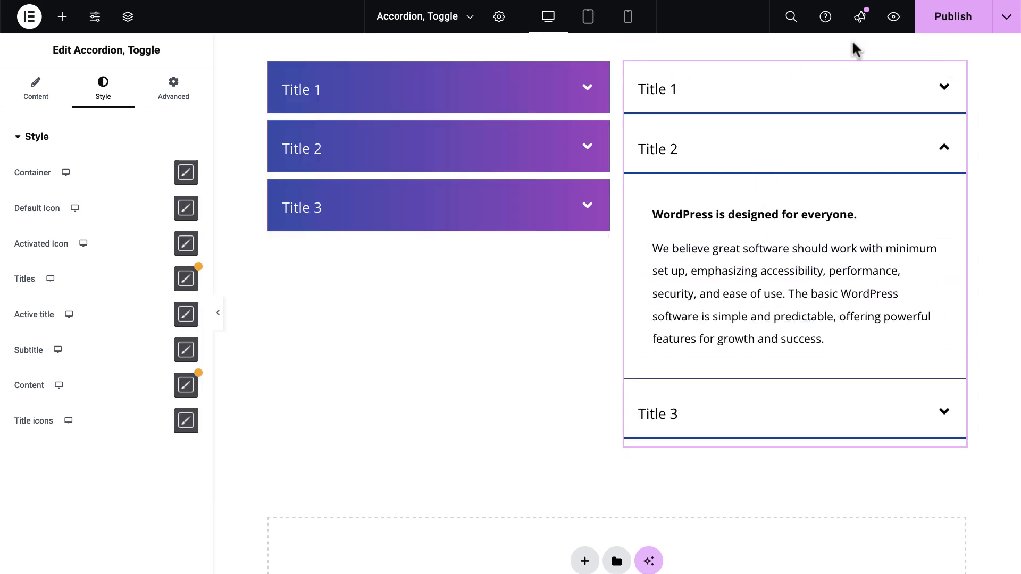
Step: Publish the page, switch to its live version and reload it
click(933, 30)
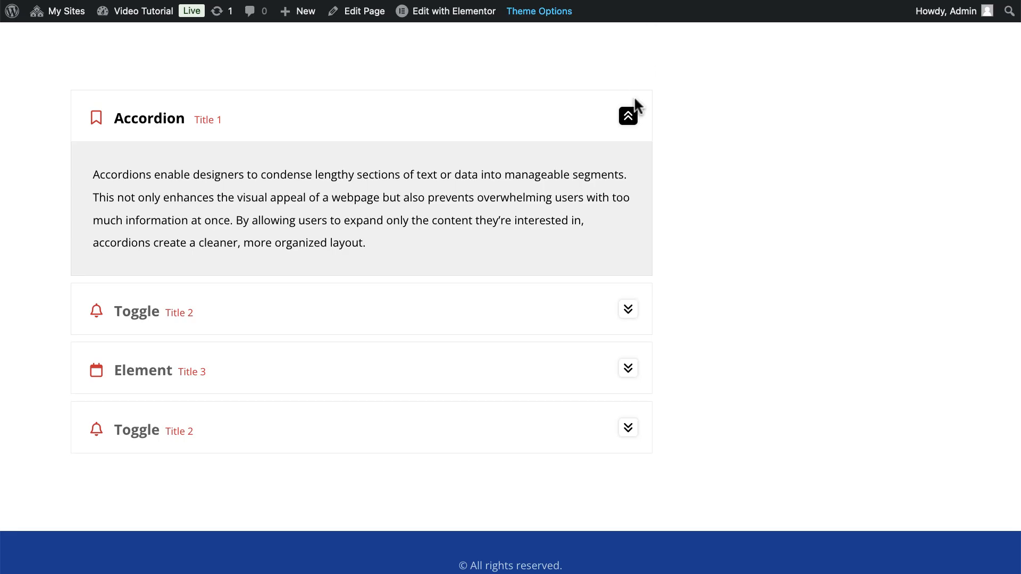
right_click(728, 119)
click(754, 181)
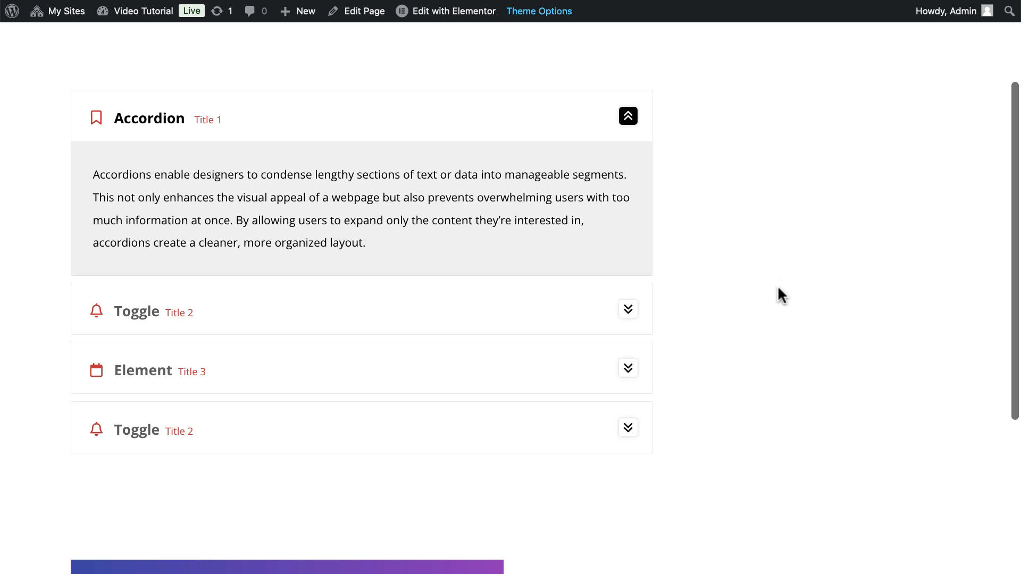
Step: Expand Title 1, Title 2 and Title 3 of the blue-bordered accordion on the live page to check the borders, and return to the editor
scroll(775, 291, down, 5)
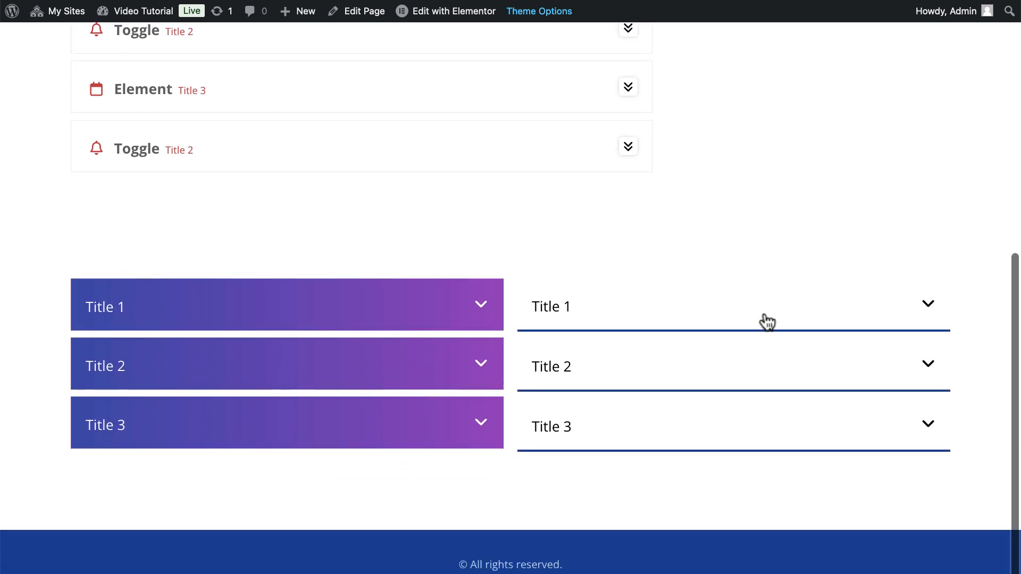
click(765, 321)
scroll(765, 321, down, 3)
click(745, 388)
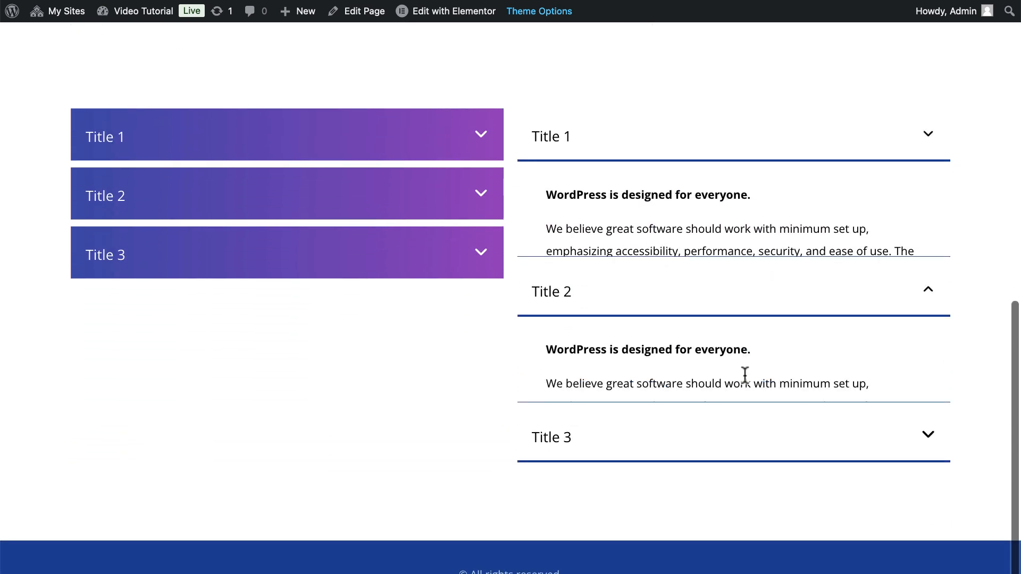
click(770, 452)
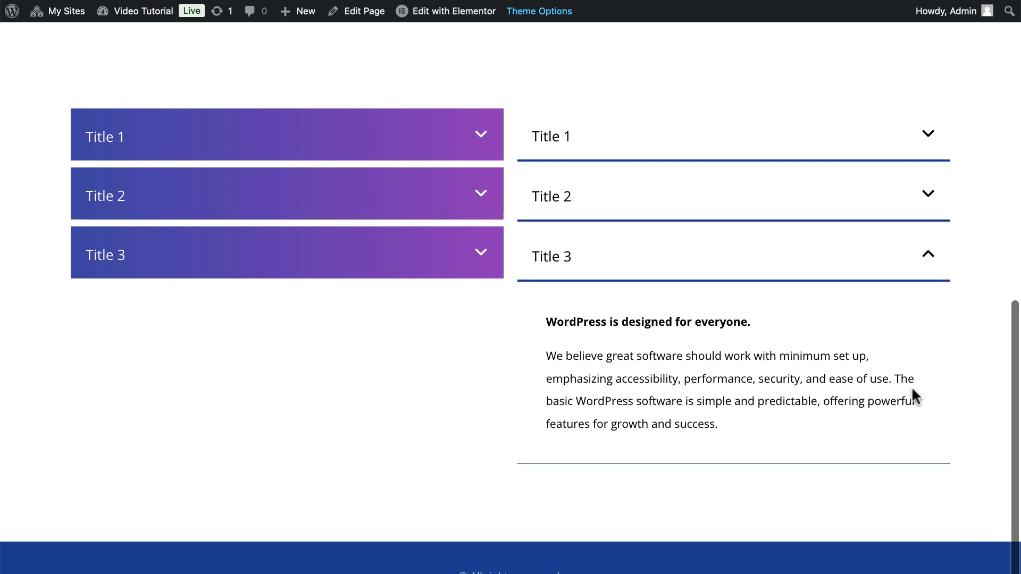
click(683, 137)
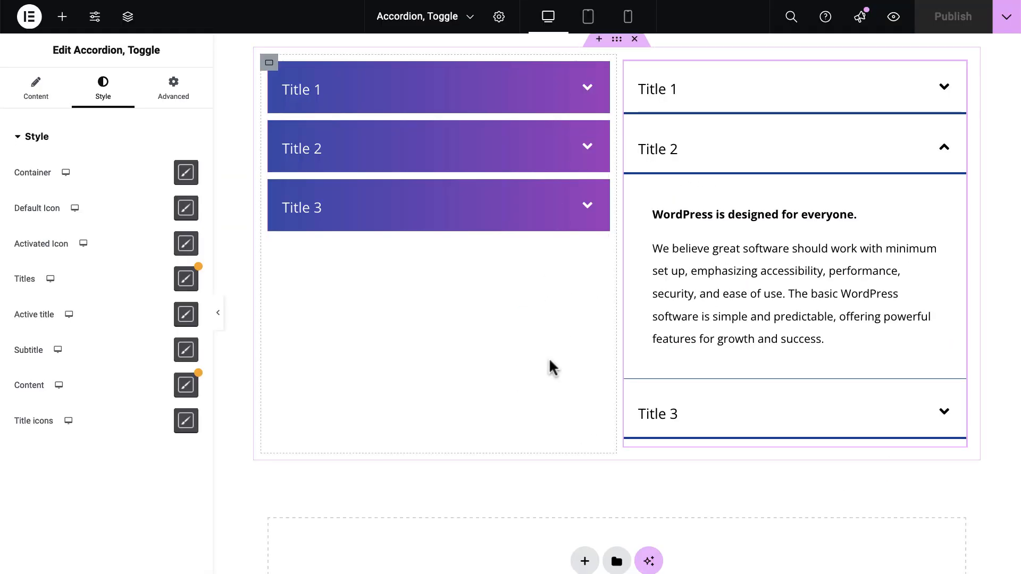
Step: Add a three-column Flexbox container with a wide middle column below the existing accordions
scroll(550, 365, down, 4)
click(585, 347)
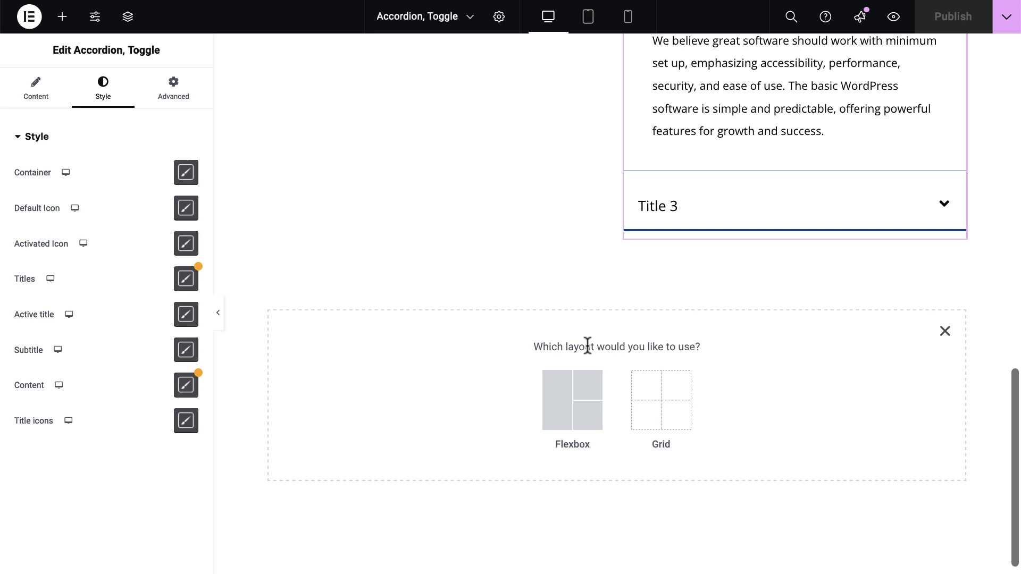
click(581, 395)
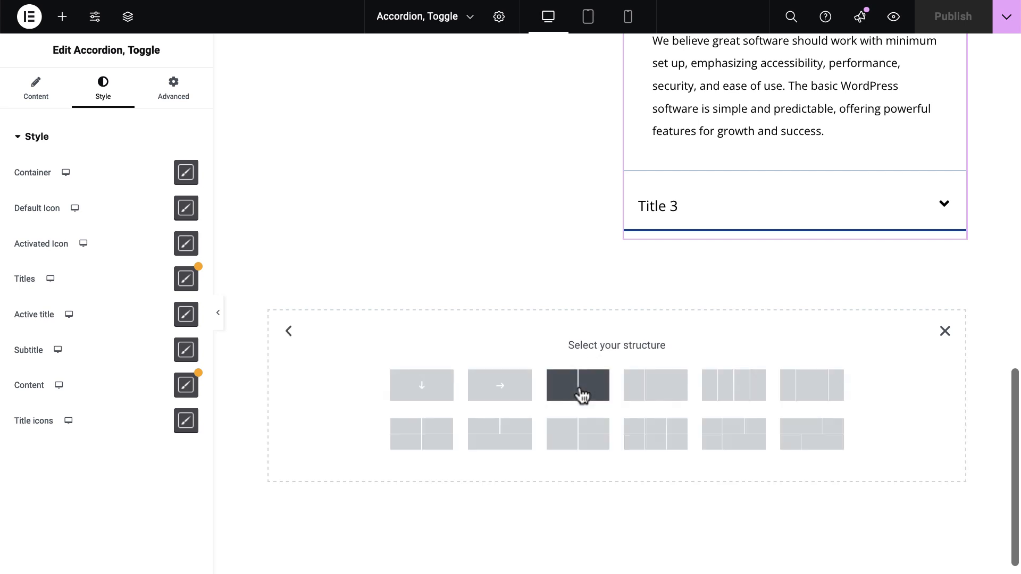
click(799, 397)
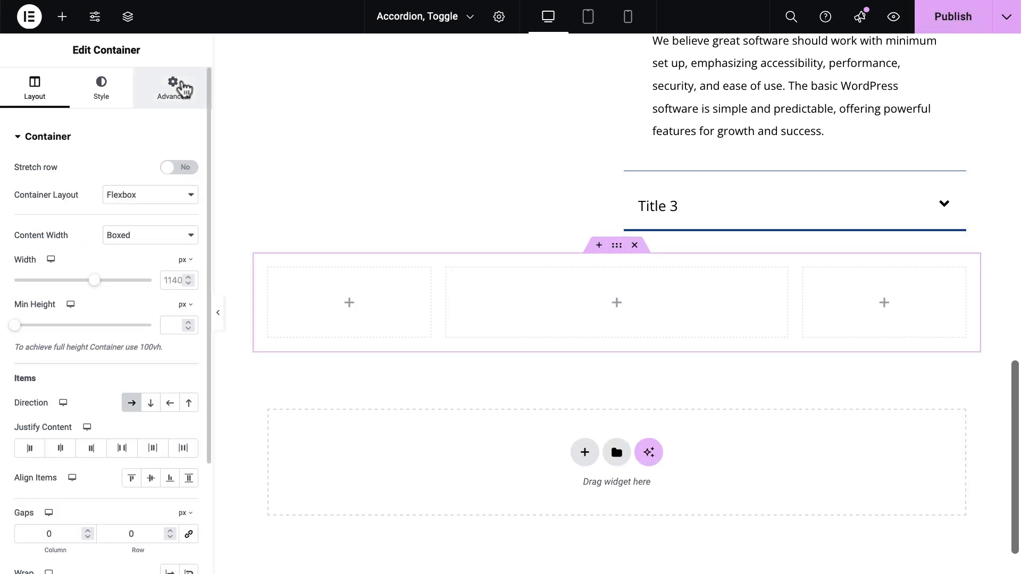
Step: Unlink the new container's margins and set its top margin to 100 px
click(173, 88)
click(188, 187)
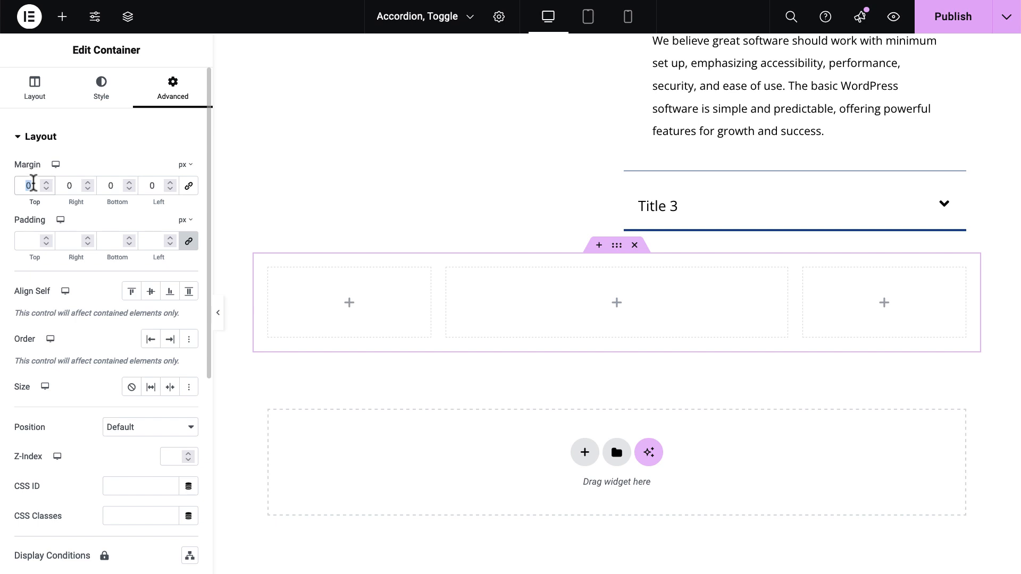
text(100)
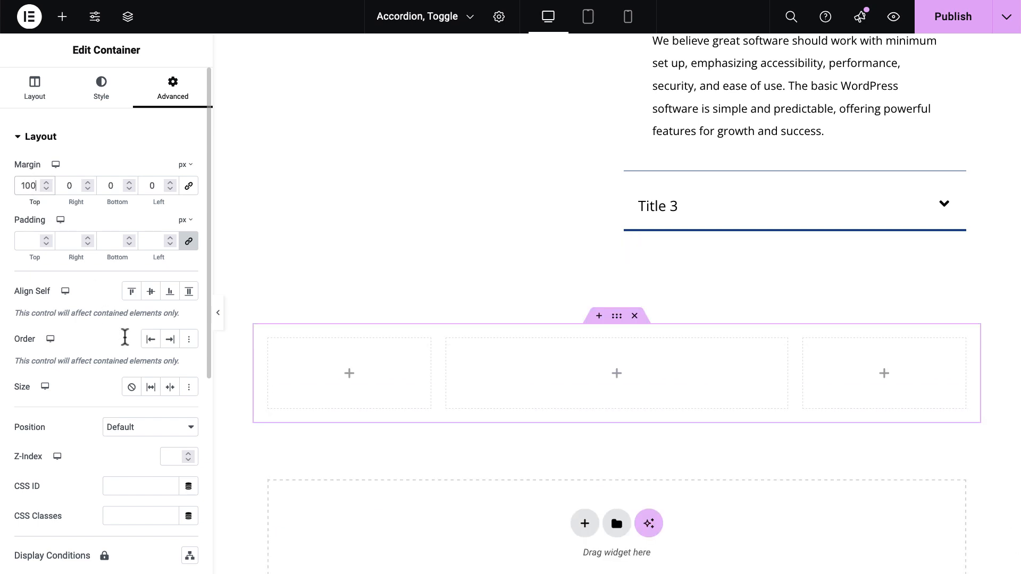
Step: Place an Accordion, Toggle widget in the container's middle column and add a first item titled "Title 1"
click(616, 374)
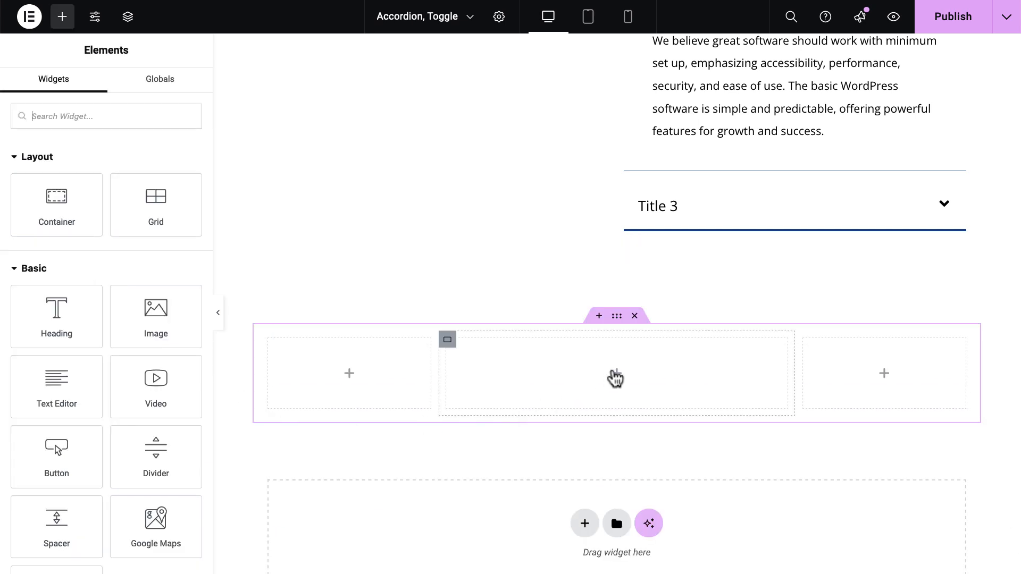
text(togg)
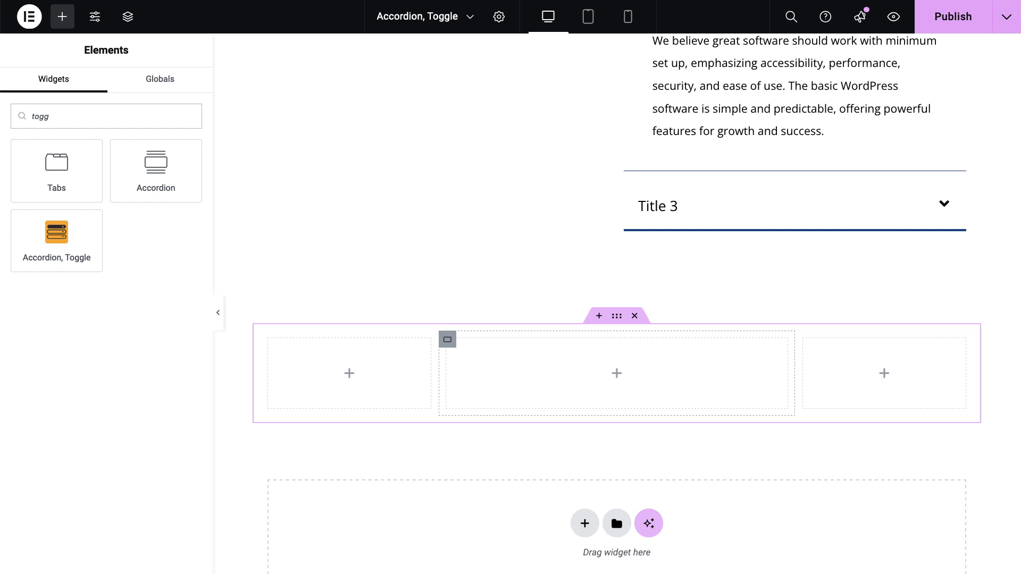
drag(54, 255, 530, 386)
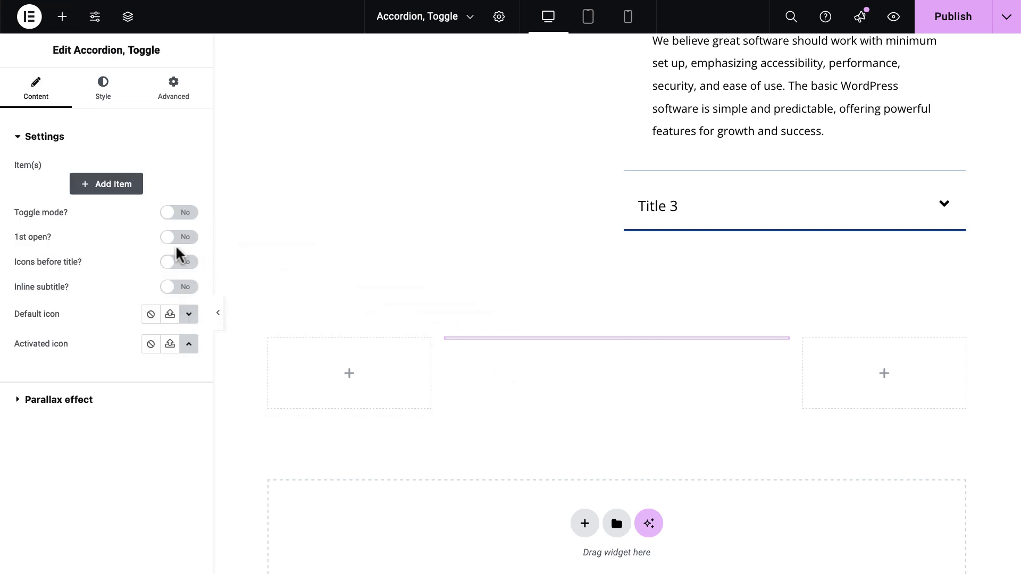
click(107, 189)
click(124, 226)
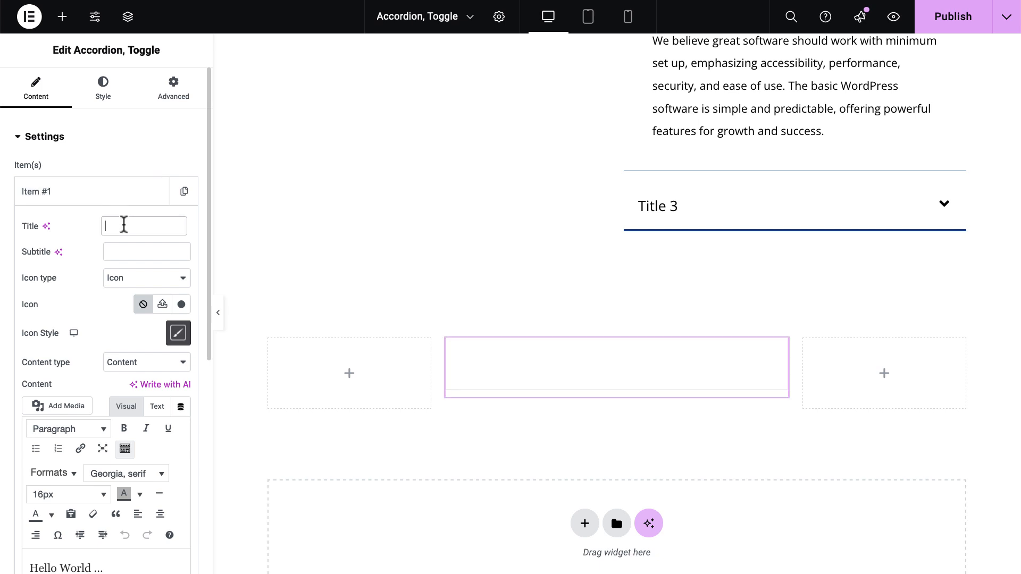
text(tle 1)
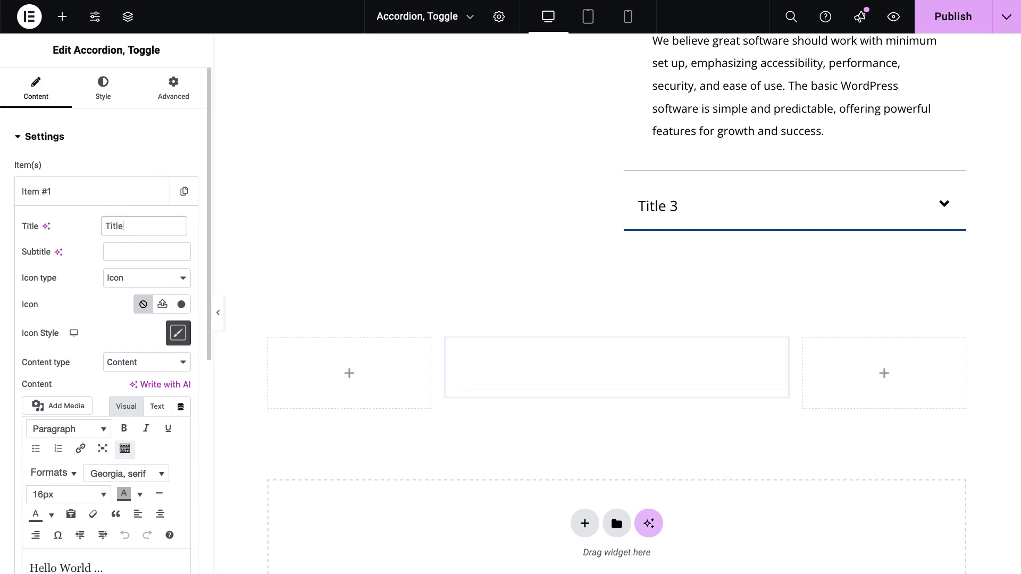
Step: Make the first item show the saved template "Text About Wordpress" as its content, and collapse the item
click(152, 366)
click(153, 381)
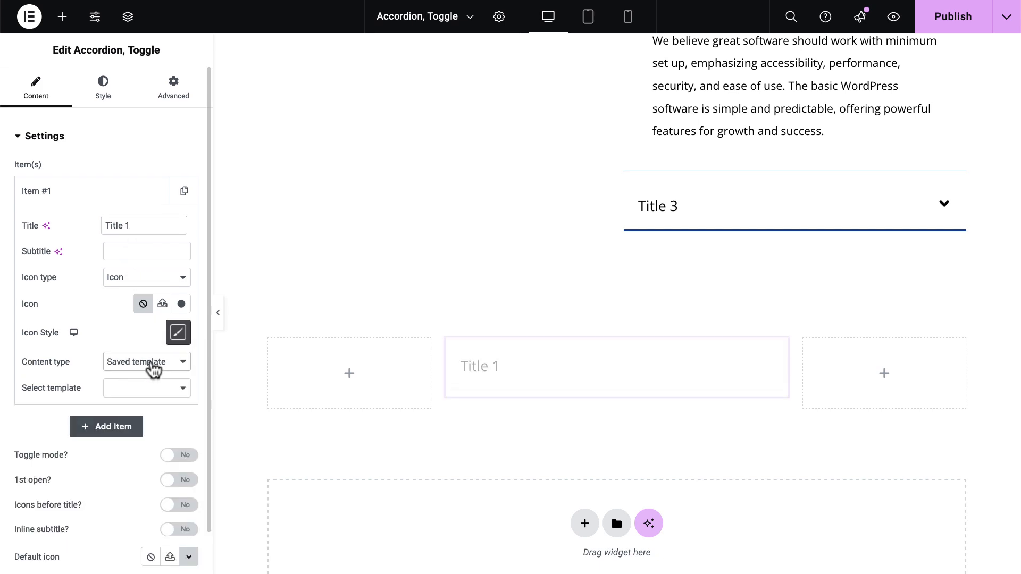
scroll(152, 356, down, 2)
click(159, 326)
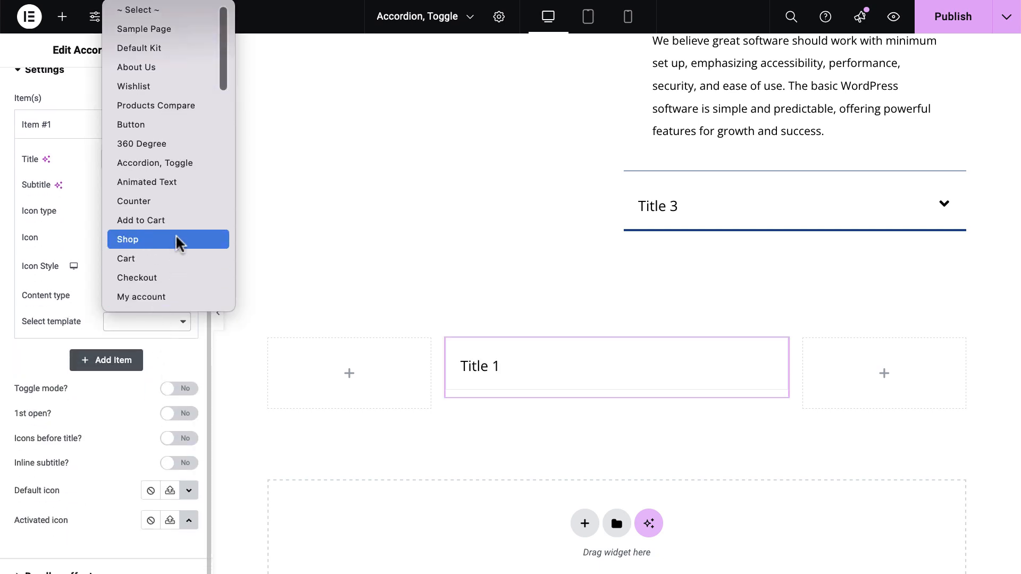
scroll(177, 239, down, 5)
scroll(177, 241, down, 10)
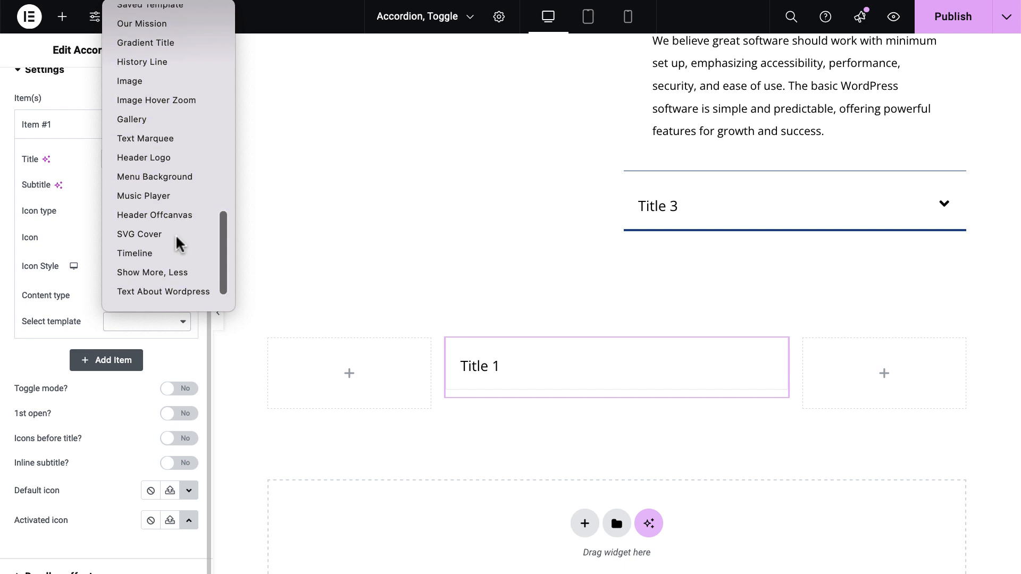
click(173, 260)
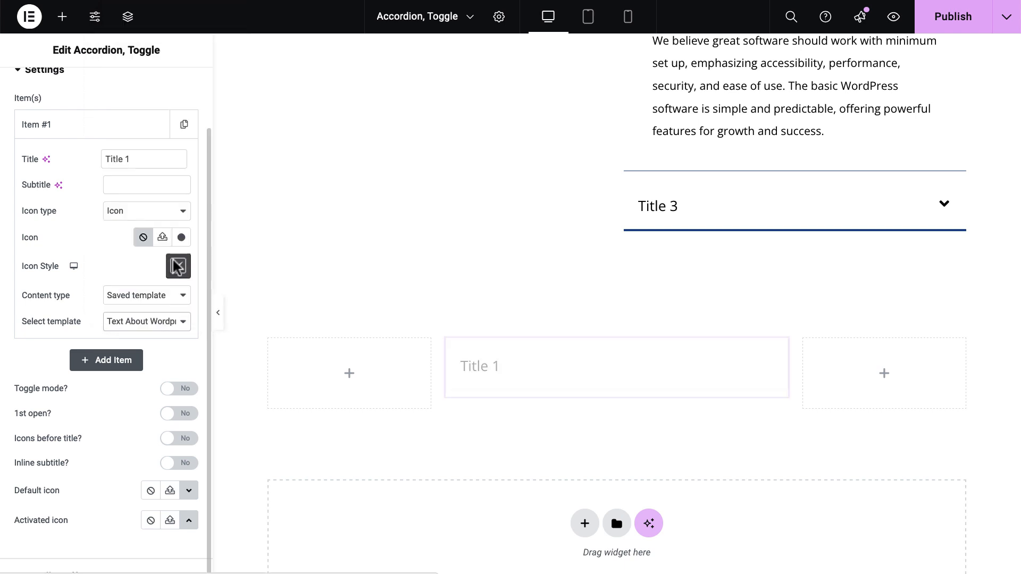
click(139, 129)
Step: Duplicate the first item and retitle the copy "Title 2"
click(183, 127)
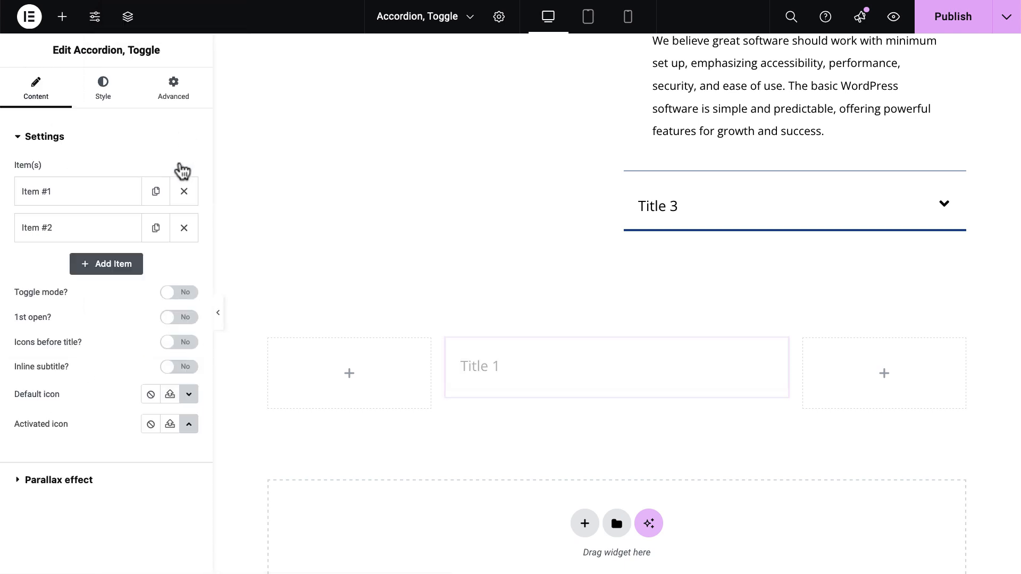
click(116, 234)
click(145, 261)
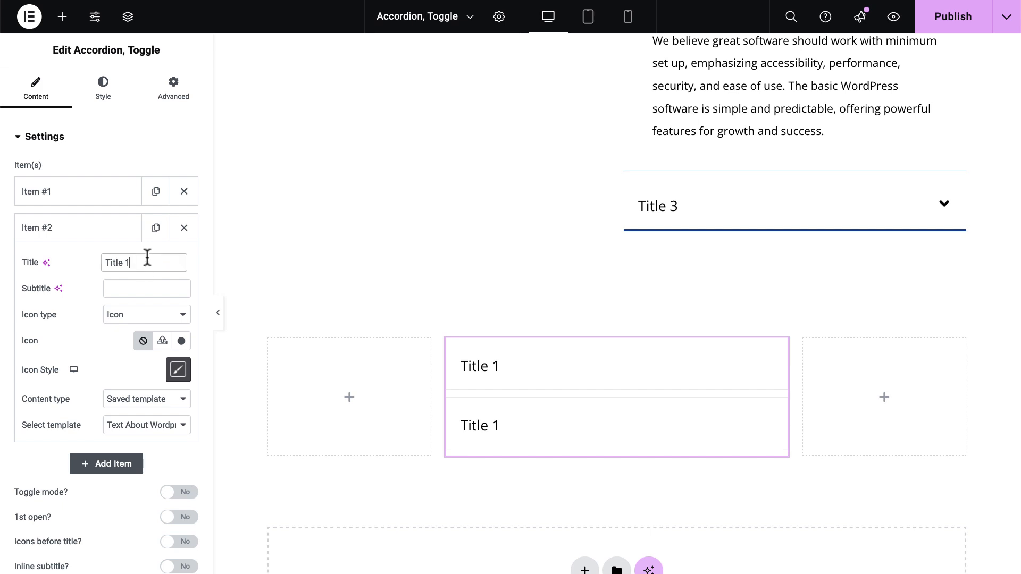
key(BackSpace)
click(109, 234)
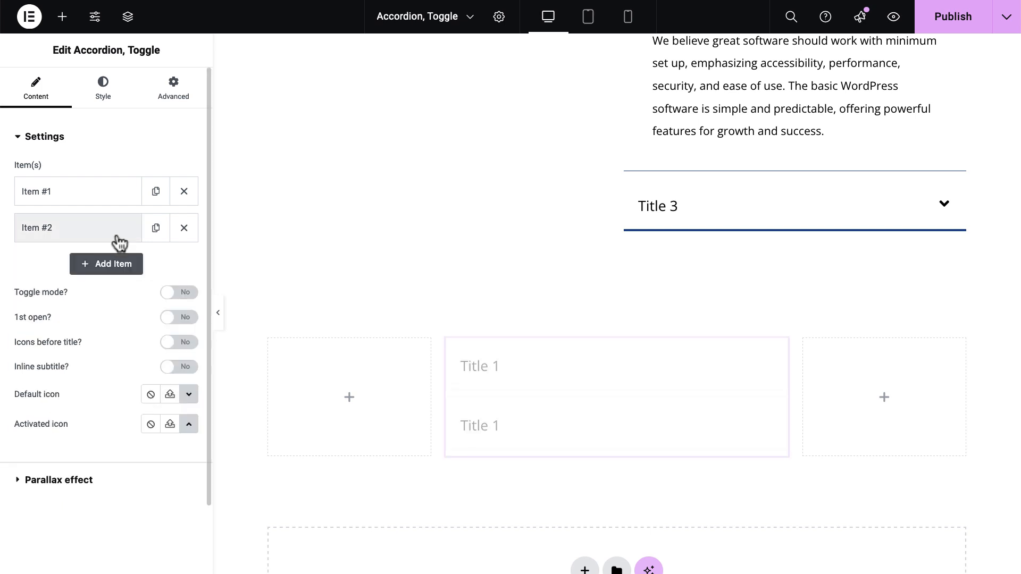
Step: Duplicate the second item, retitle the copy "Title 3" and collapse it
click(155, 229)
click(123, 266)
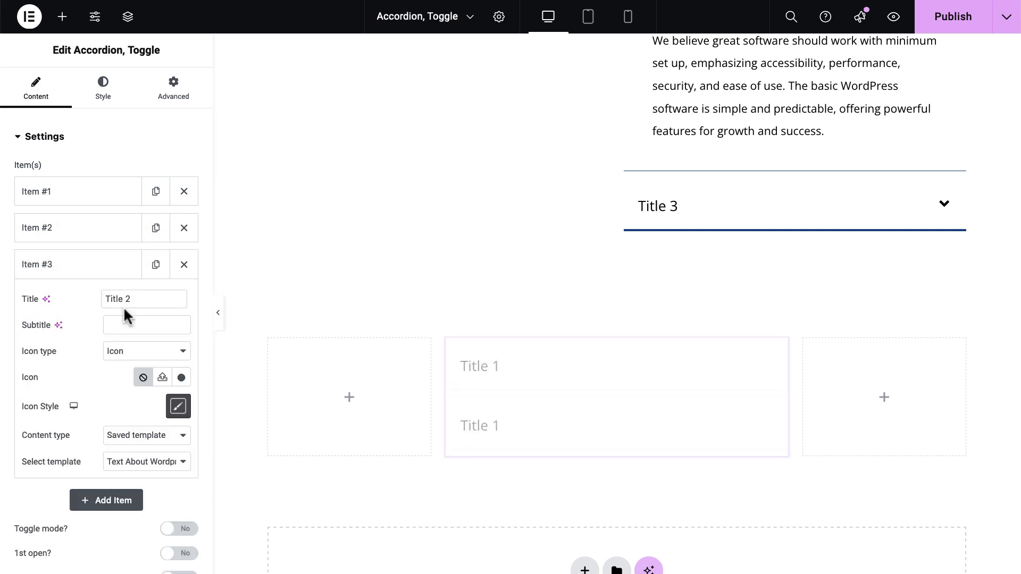
click(148, 300)
key(BackSpace)
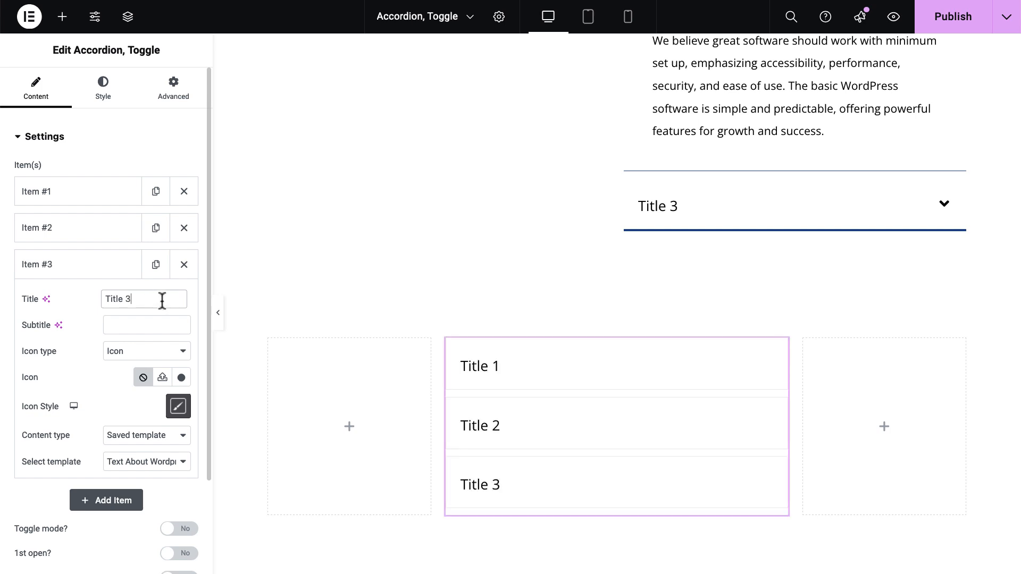
click(64, 271)
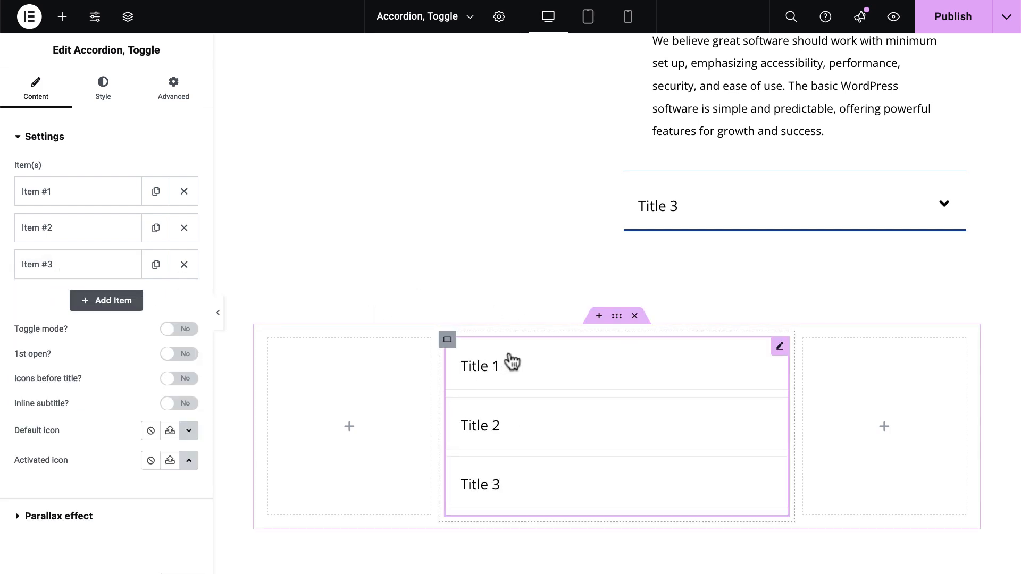
Step: Give the titles of the new accordion widget a solid 2px border in black (#000000)
click(110, 97)
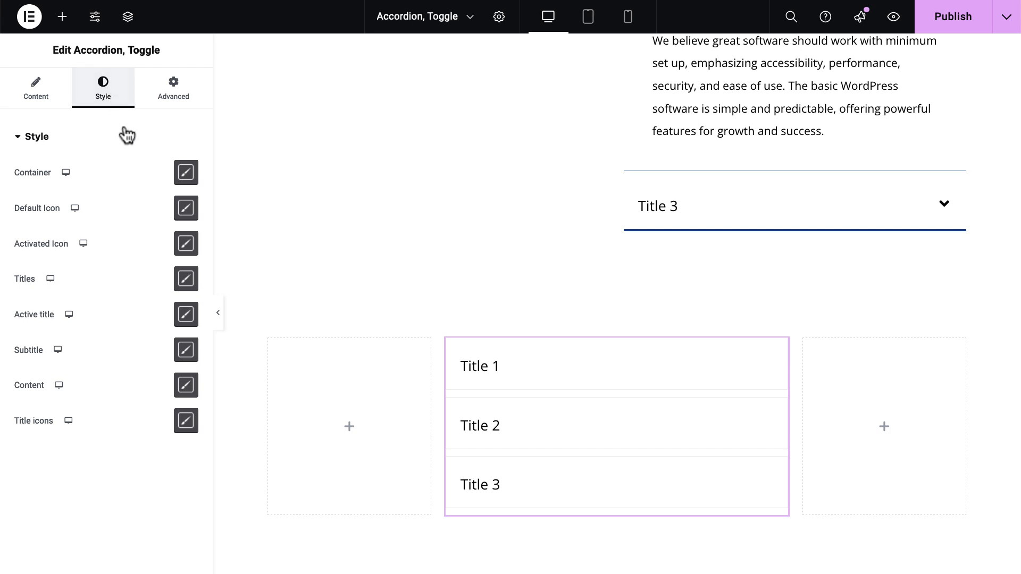
click(185, 279)
drag(346, 72, 189, 43)
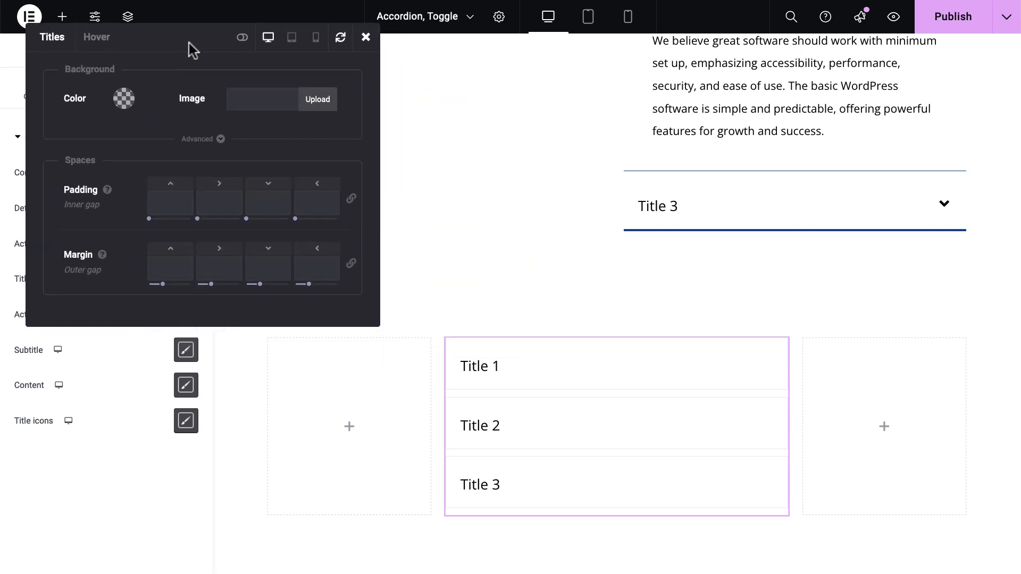
click(241, 37)
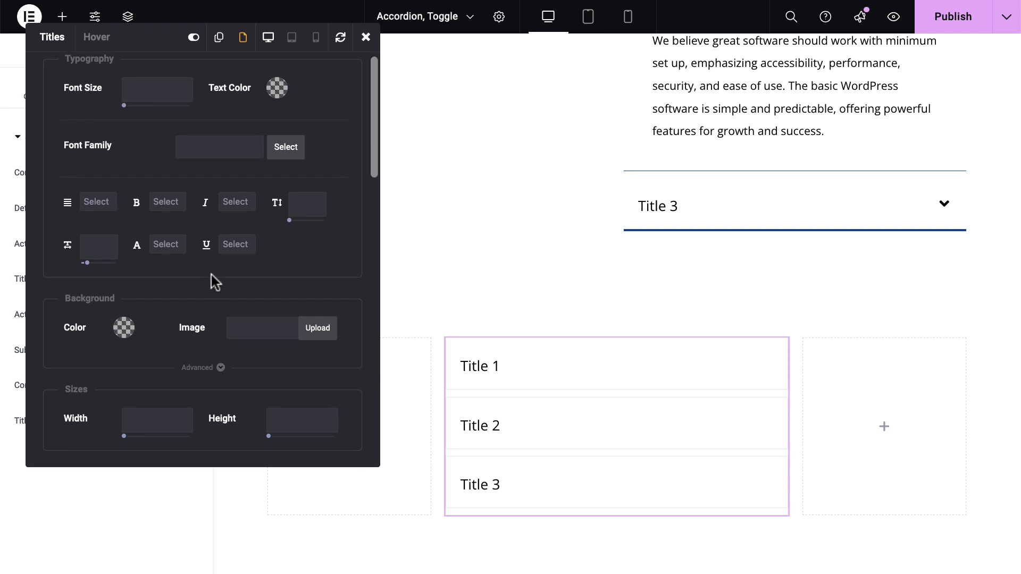
scroll(212, 279, down, 5)
click(200, 340)
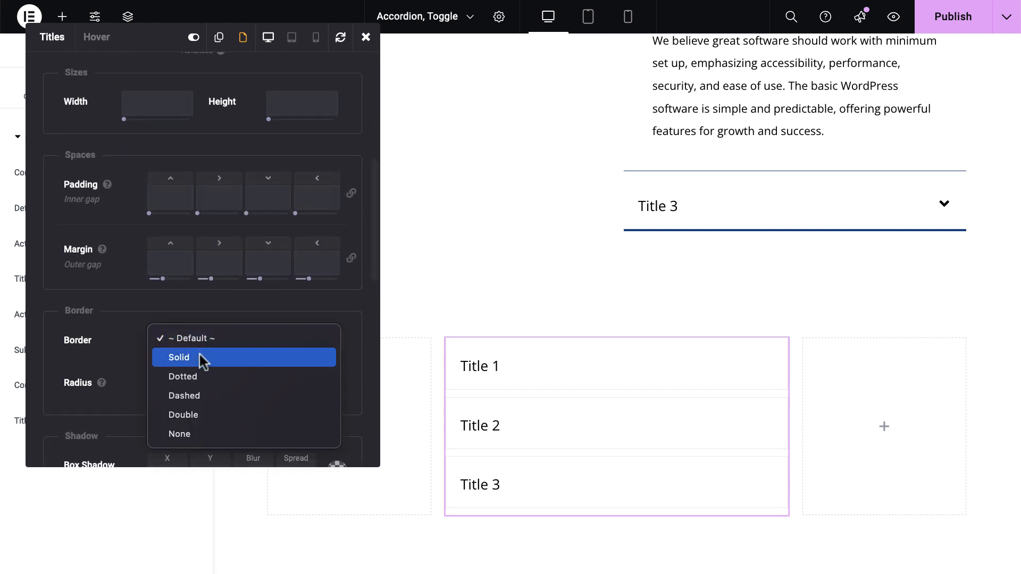
click(200, 357)
scroll(204, 336, down, 3)
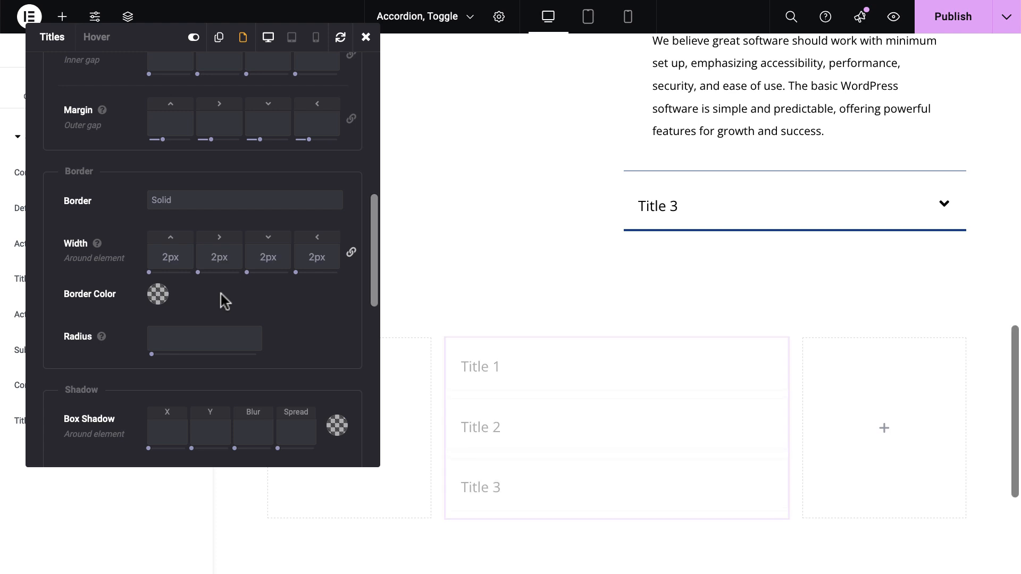
click(159, 296)
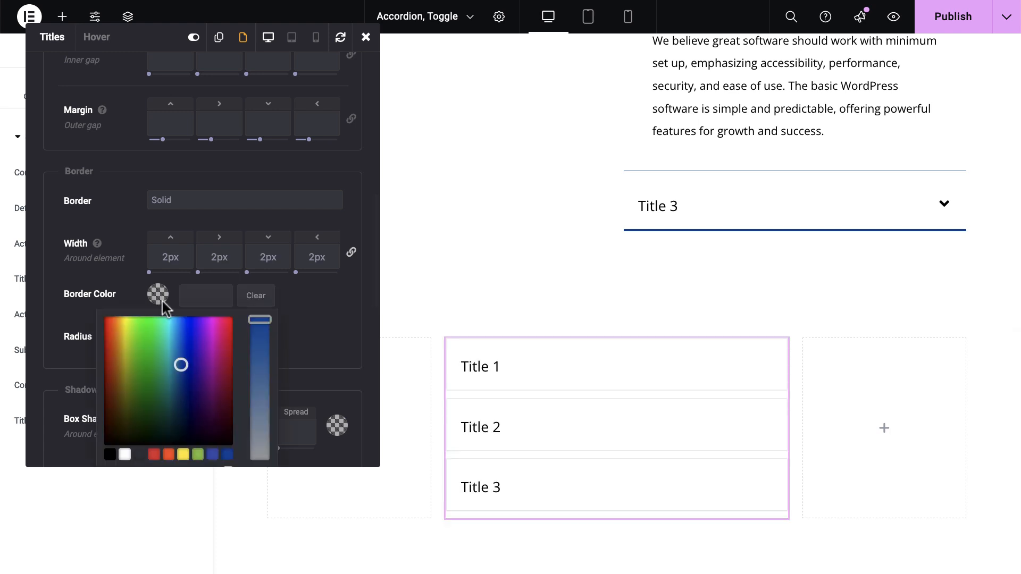
scroll(237, 337, down, 2)
click(109, 352)
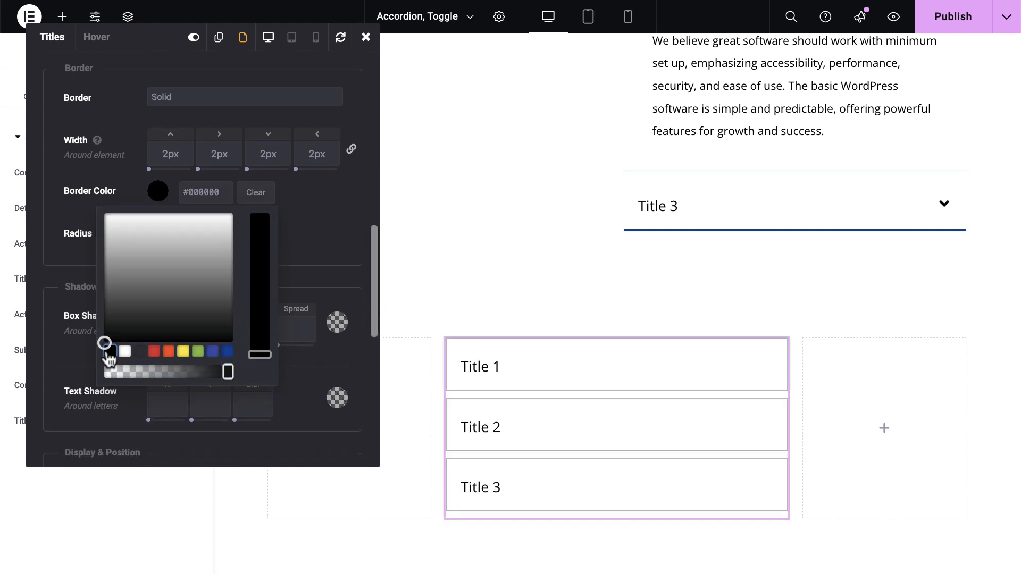
Step: Round the title borders with a 50px radius, preview the second item expanded and close the title styling
click(330, 263)
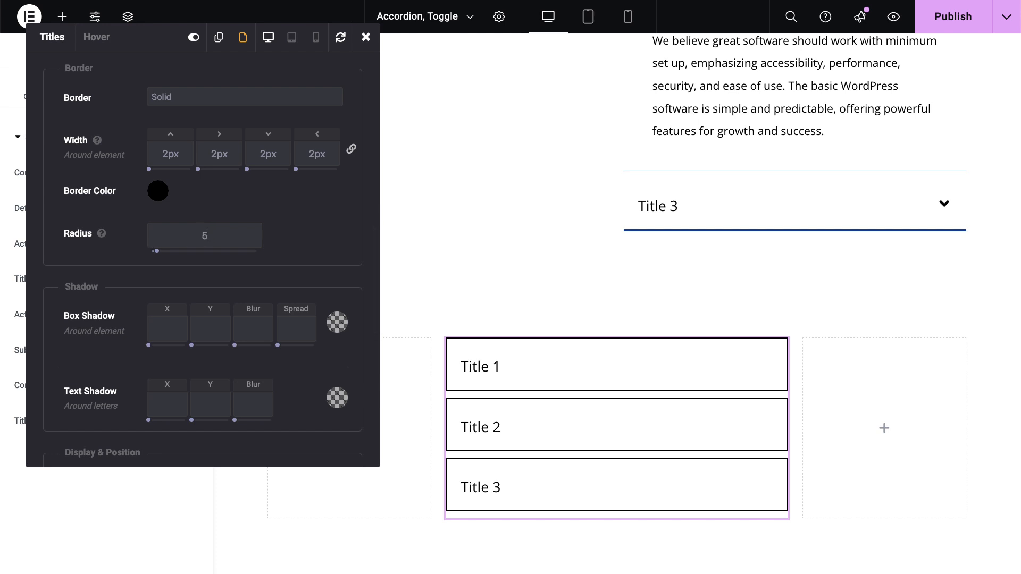
key(Return)
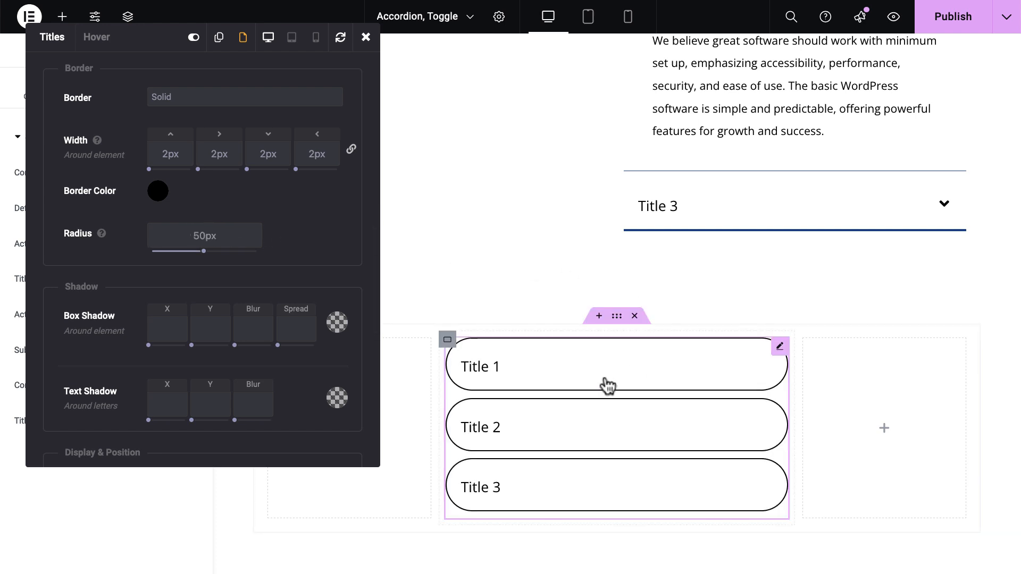
click(596, 428)
scroll(596, 428, down, 3)
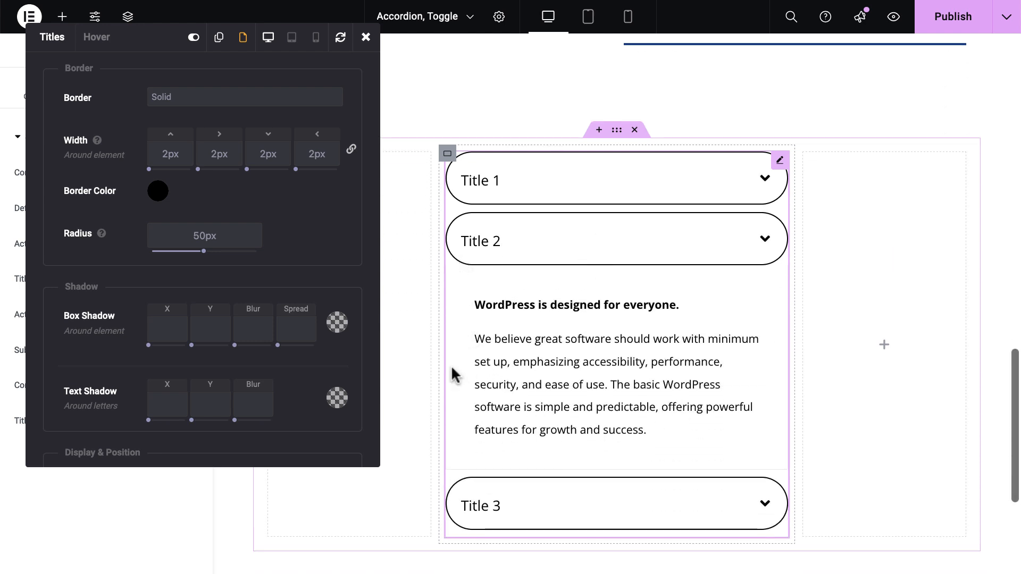
click(366, 38)
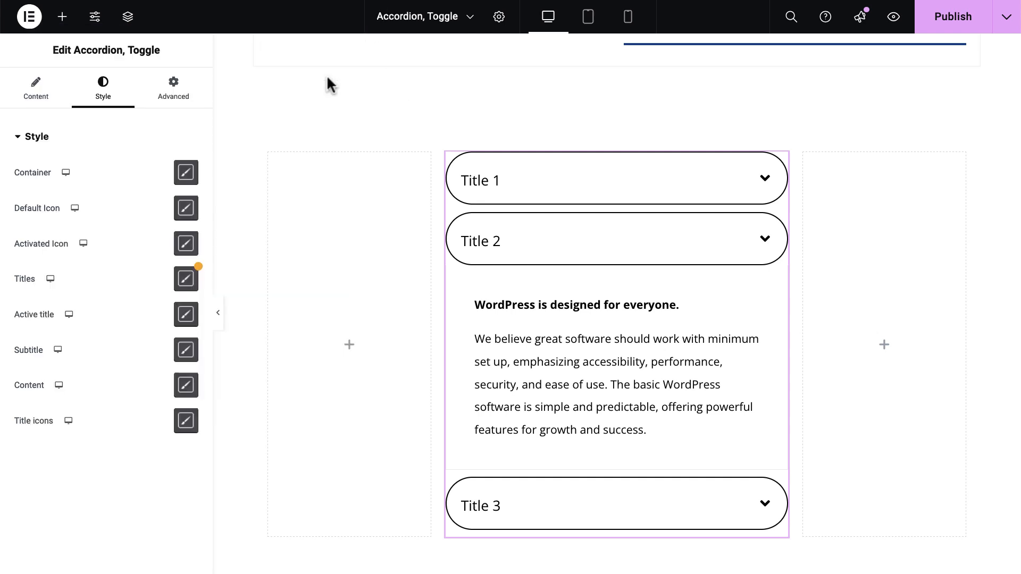
Step: Set the border radius of the accordion's content area to 50px
click(186, 386)
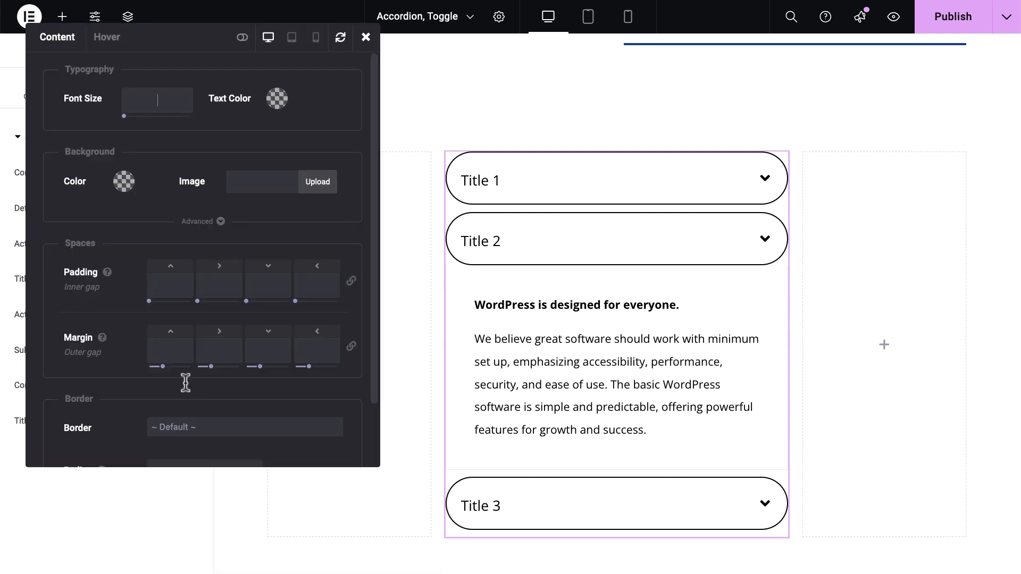
click(241, 38)
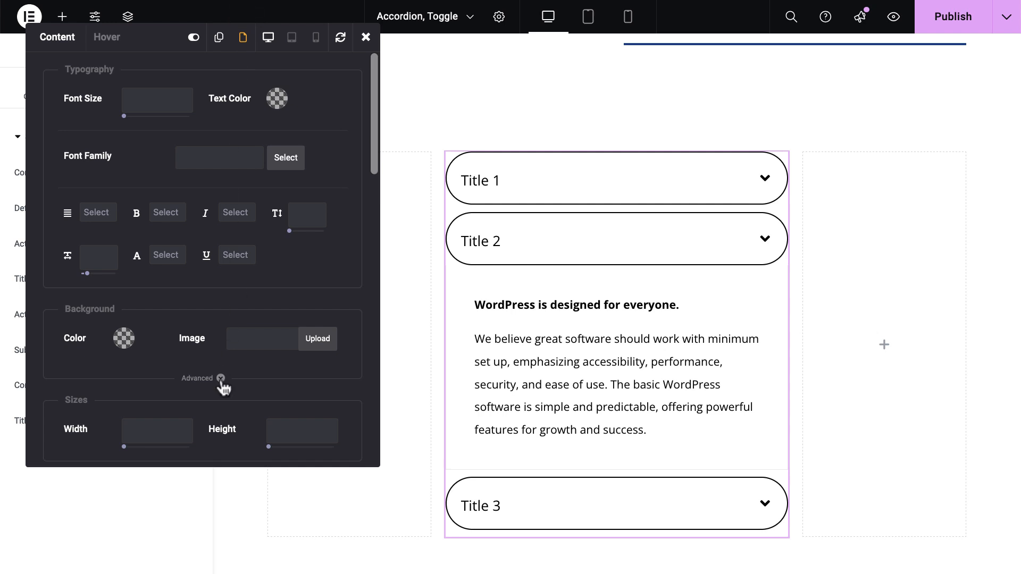
scroll(221, 381, down, 5)
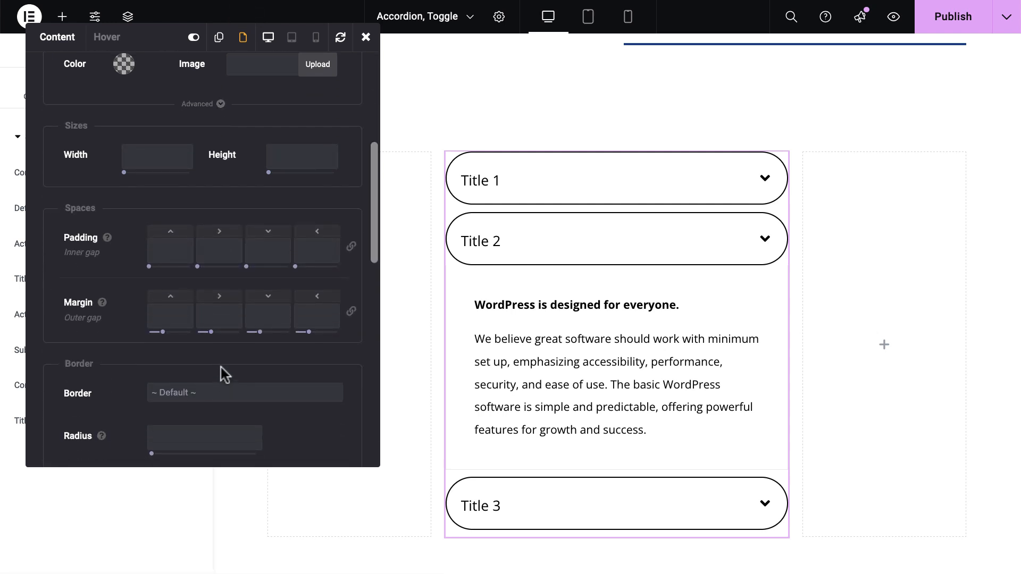
scroll(221, 376, down, 3)
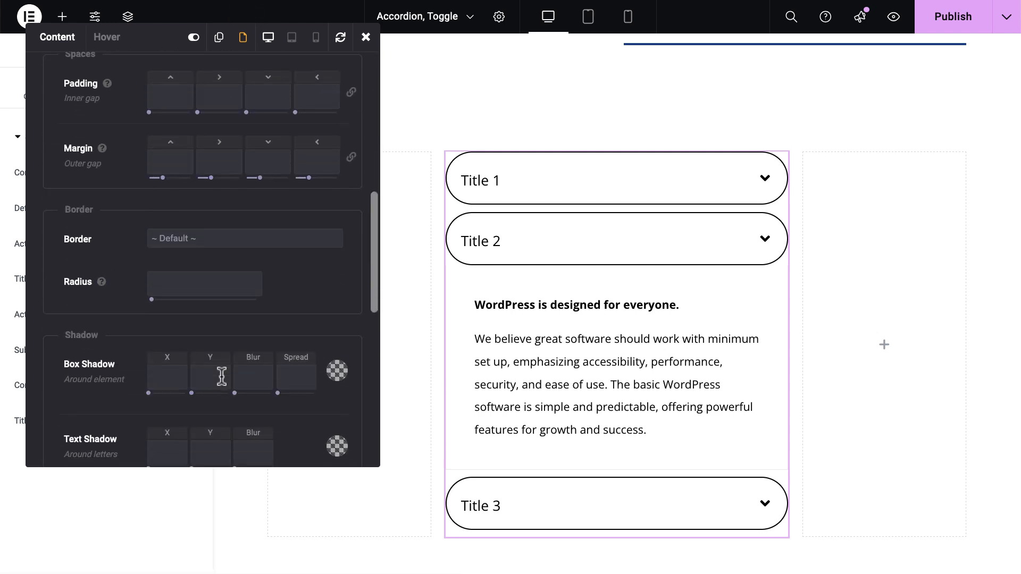
text(50)
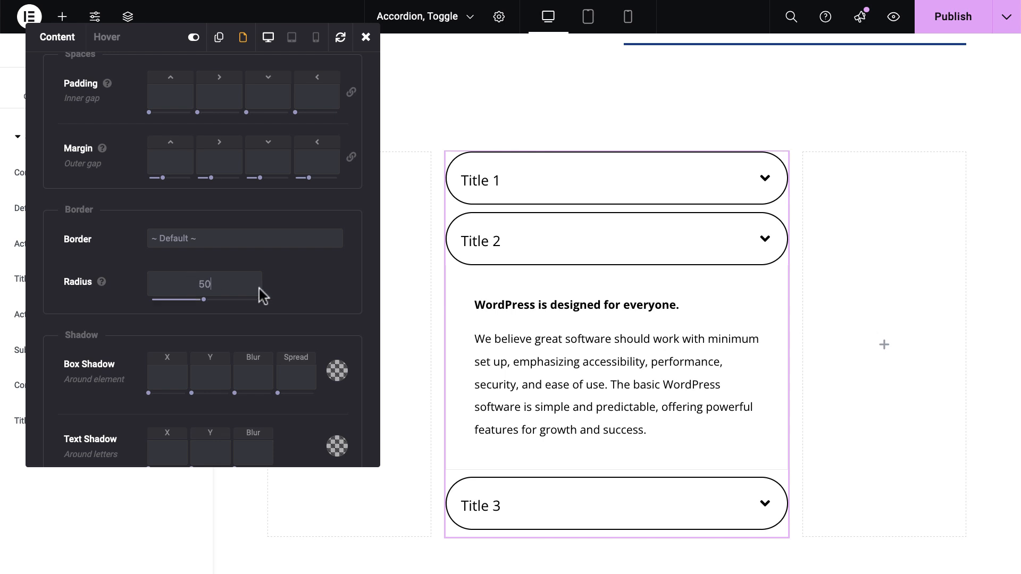
Step: Give the content area a light grey background colour and expand the third item to preview it
scroll(311, 269, up, 8)
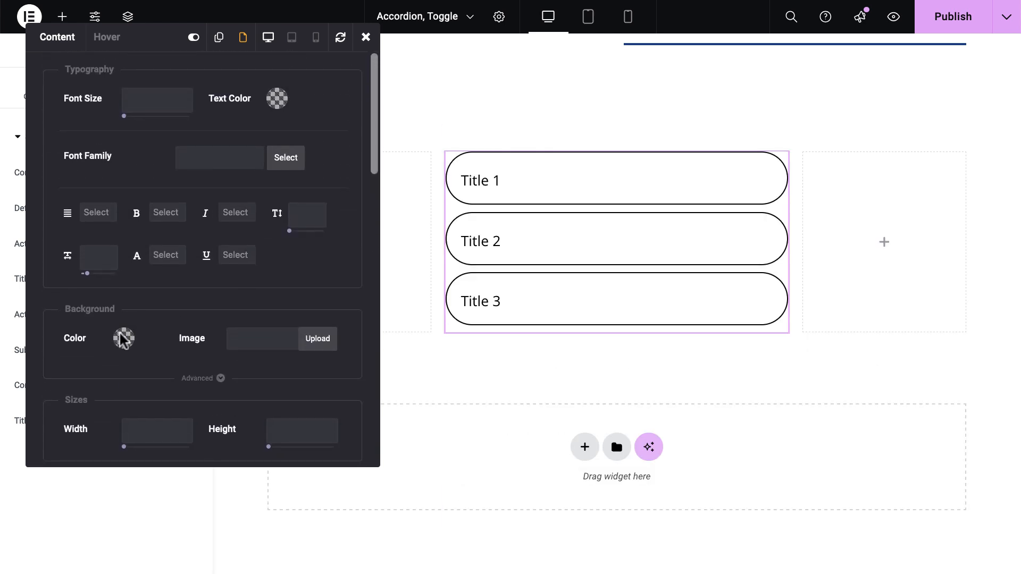
click(123, 339)
scroll(192, 300, down, 3)
click(90, 340)
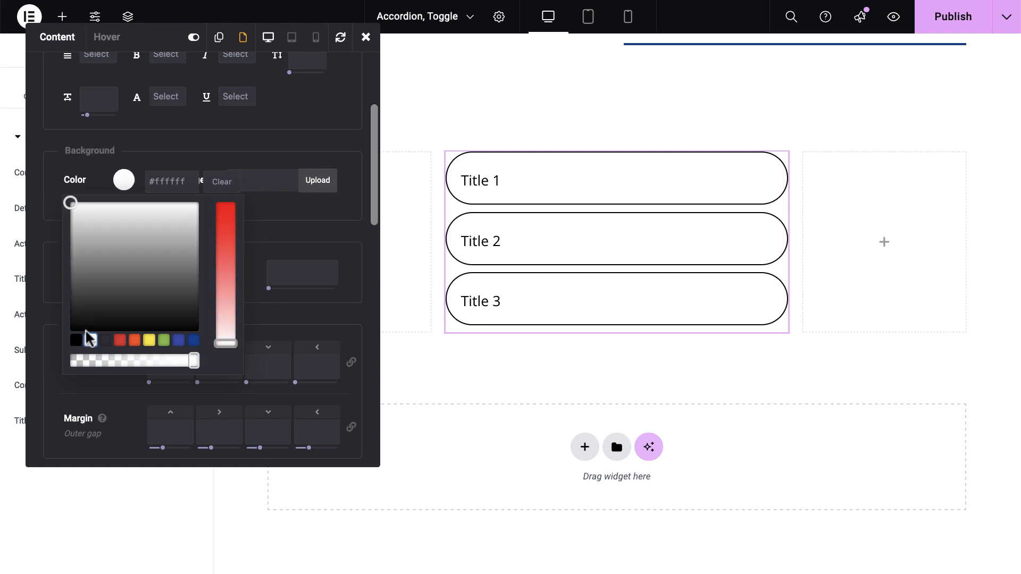
drag(86, 268, 60, 213)
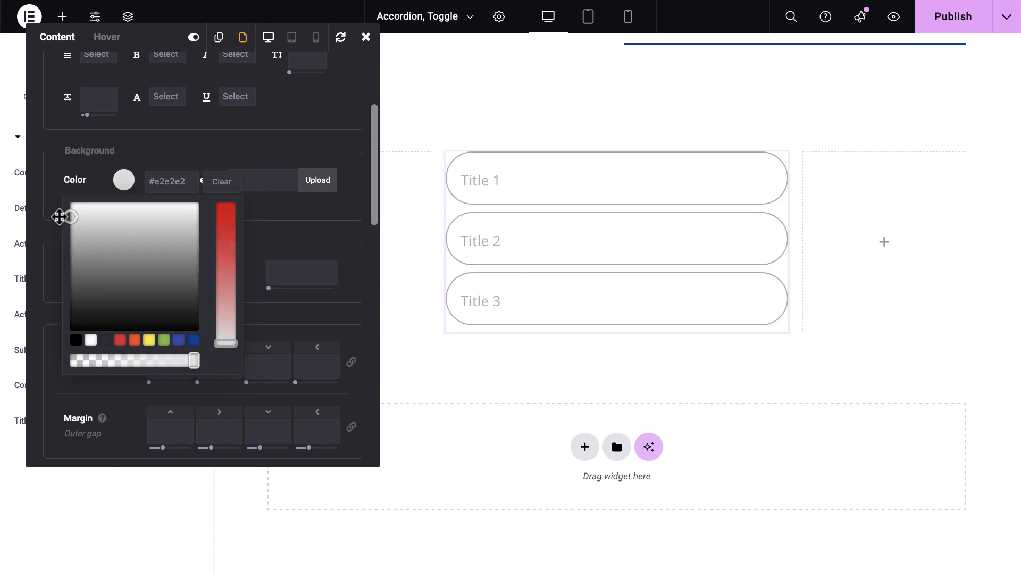
click(350, 260)
click(626, 301)
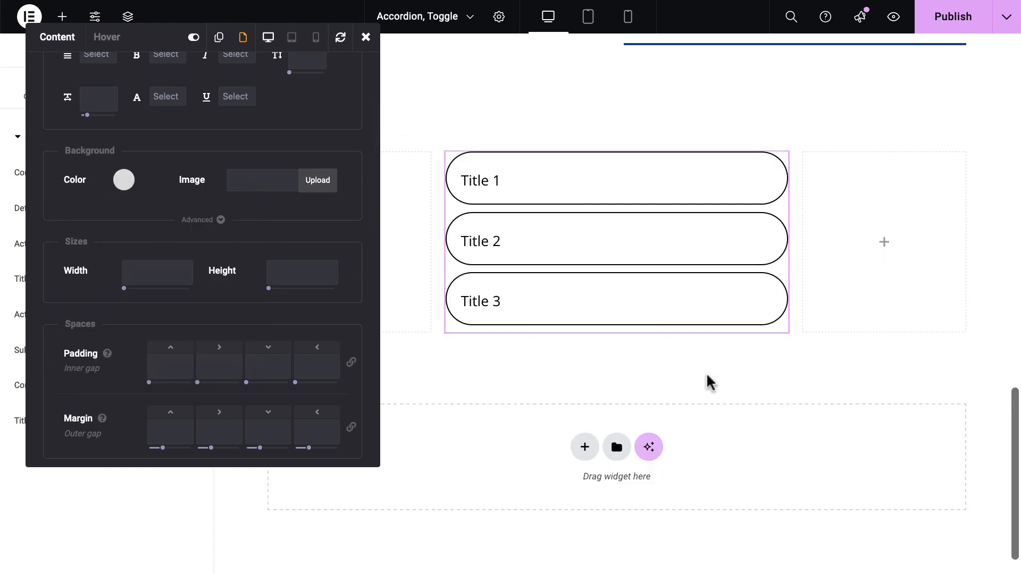
click(633, 301)
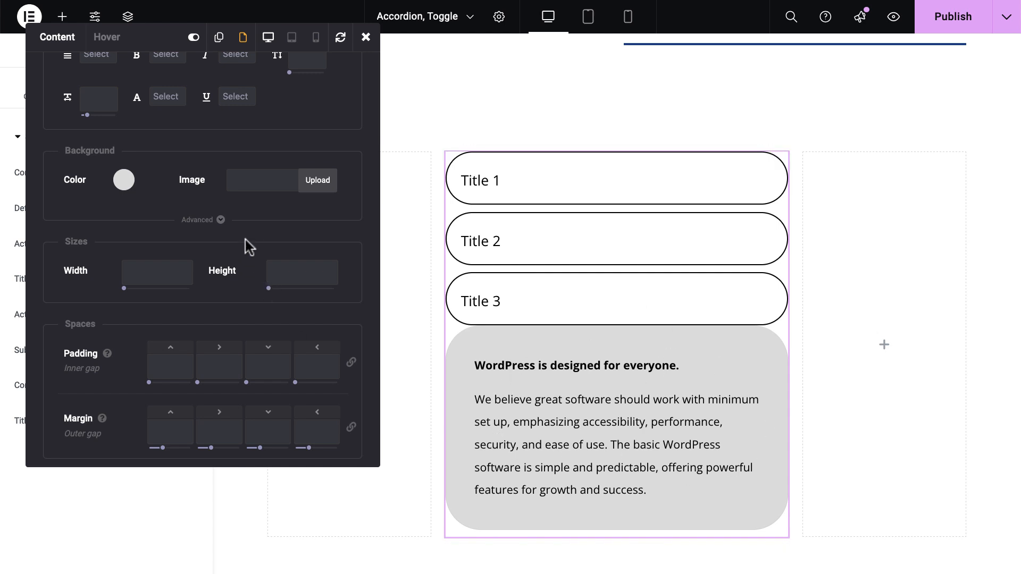
Step: Set the content area's top margin to 5px and check the spacing below the third title
scroll(204, 349, down, 3)
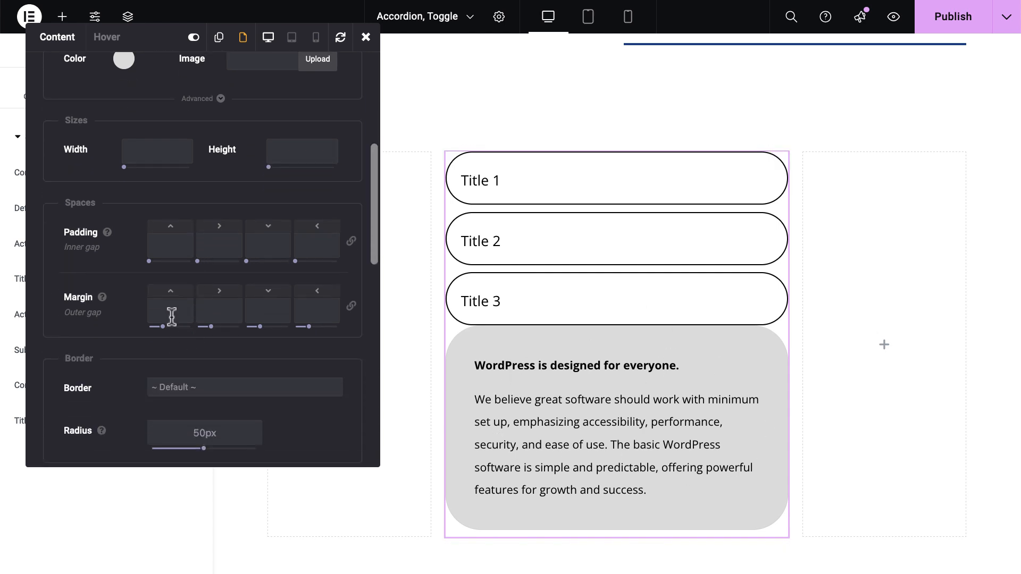
click(171, 314)
text(5)
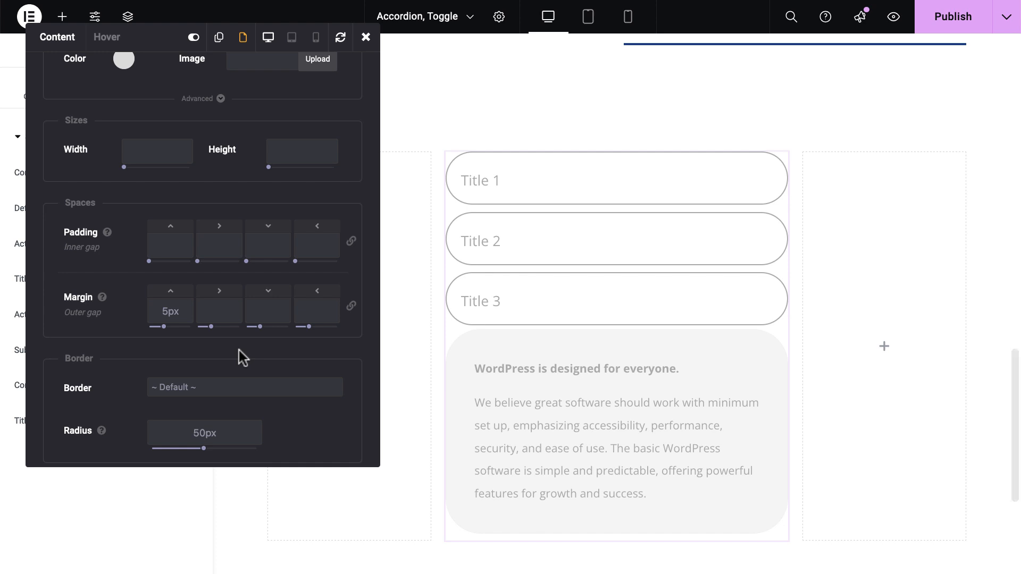
click(586, 308)
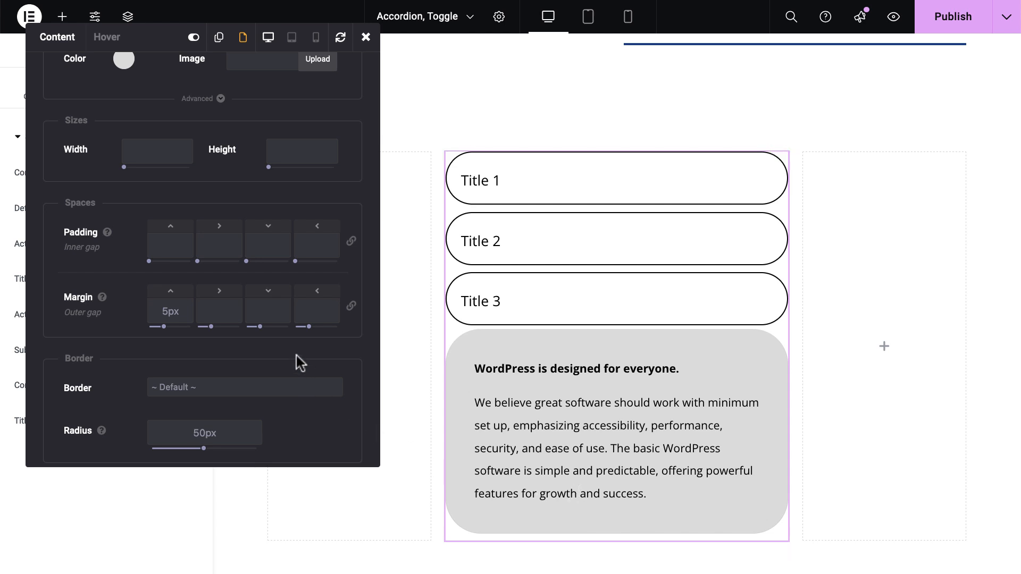
Step: Turn the content background into a gradient with white as Color 2 at 0deg, and preview it on the third item
scroll(239, 255, up, 2)
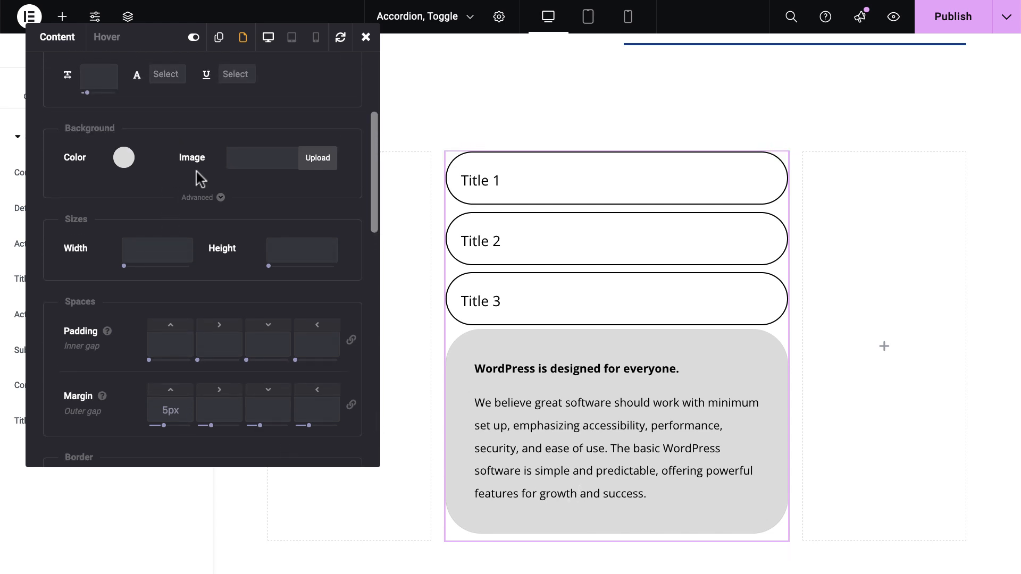
click(205, 199)
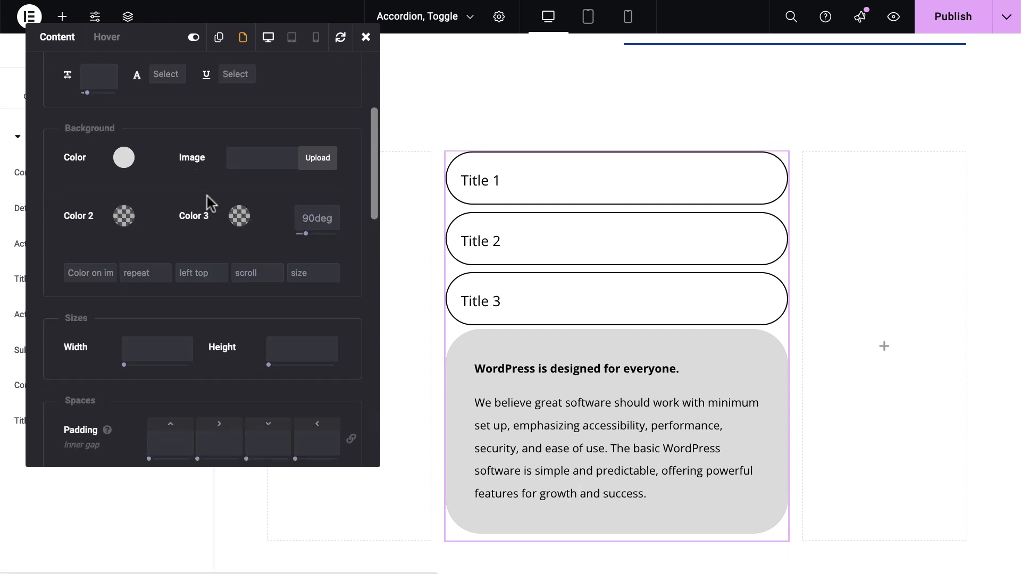
click(125, 218)
click(91, 376)
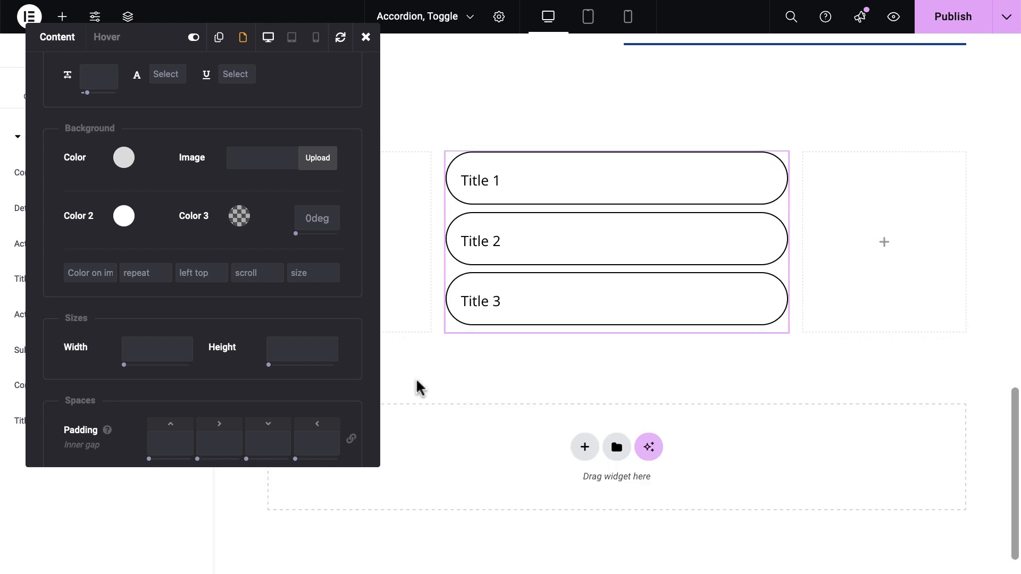
click(572, 300)
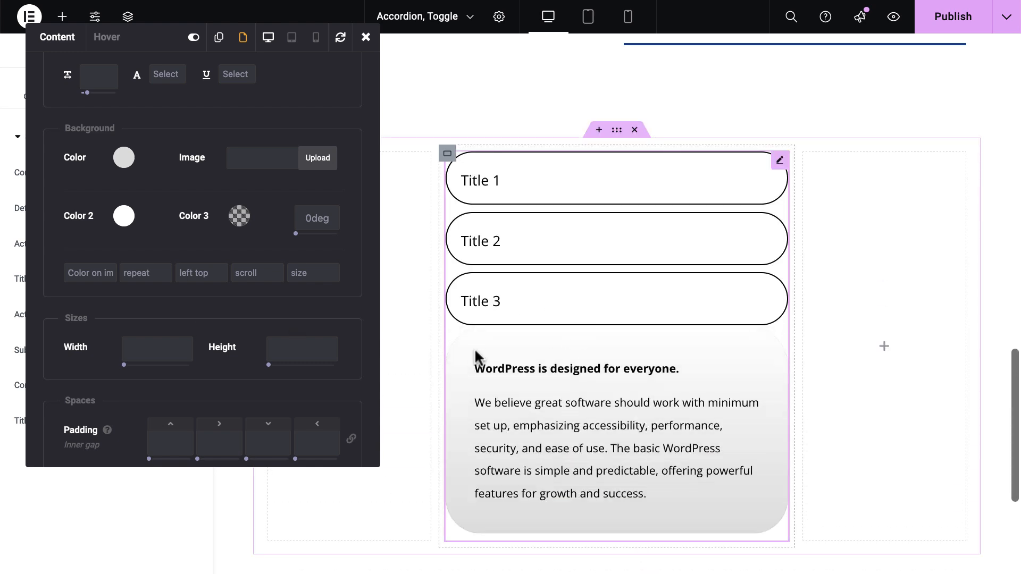
Step: Change the content area's border radius to "0 0 50px 50px", preview the second item and close the content styling
scroll(316, 329, down, 6)
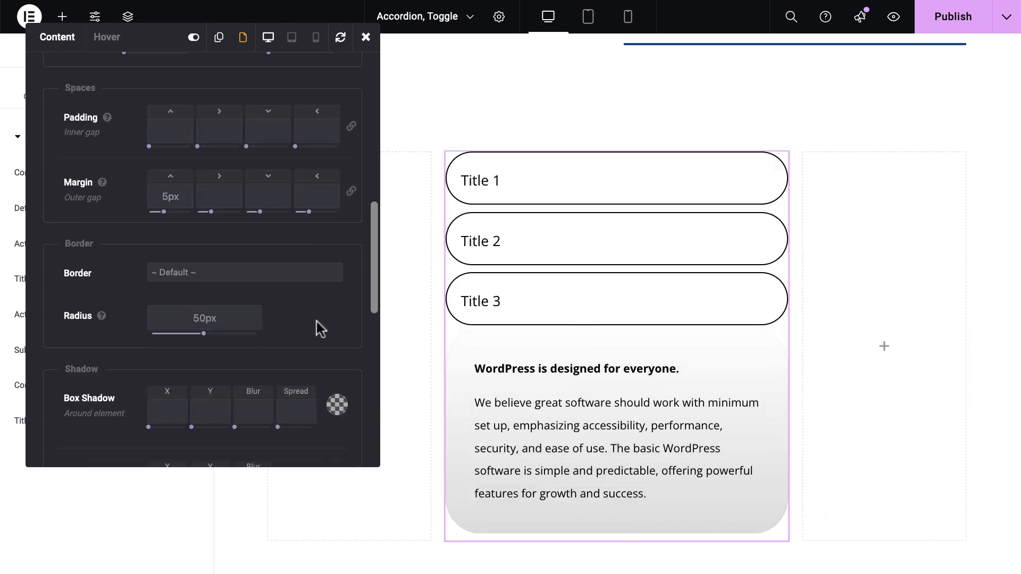
scroll(319, 329, down, 4)
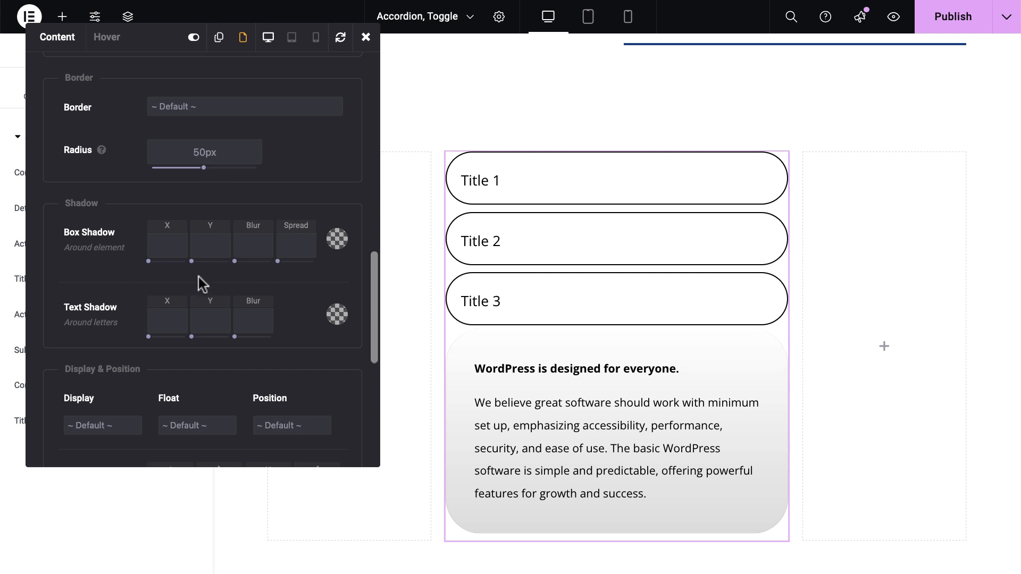
scroll(202, 311, up, 3)
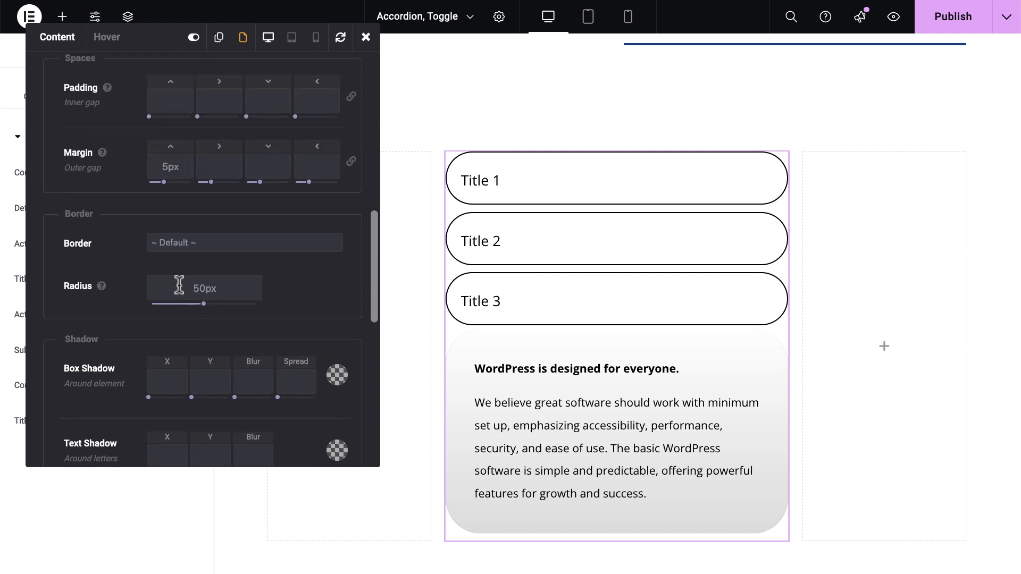
text(0)
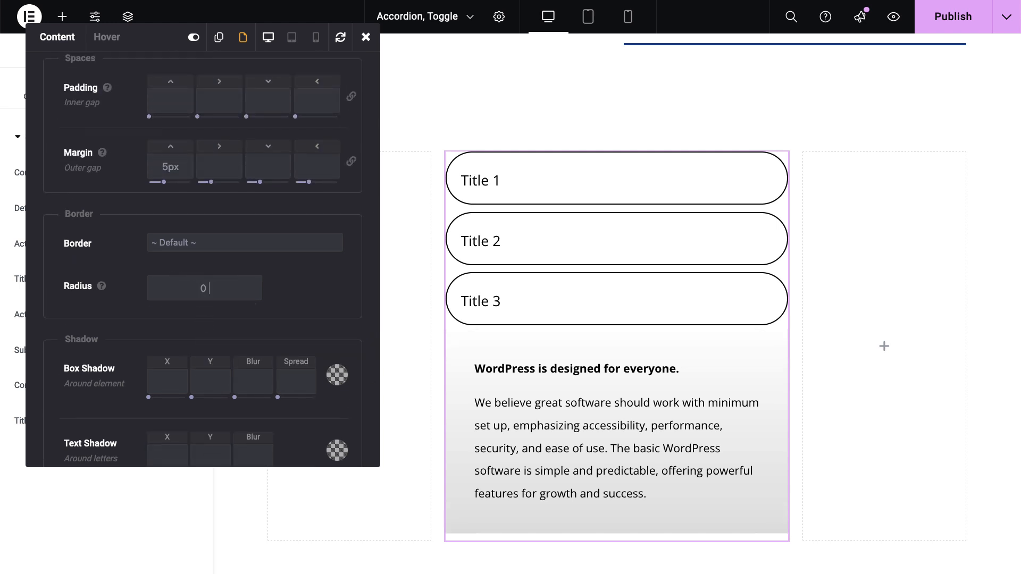
text( 0 50px 50px)
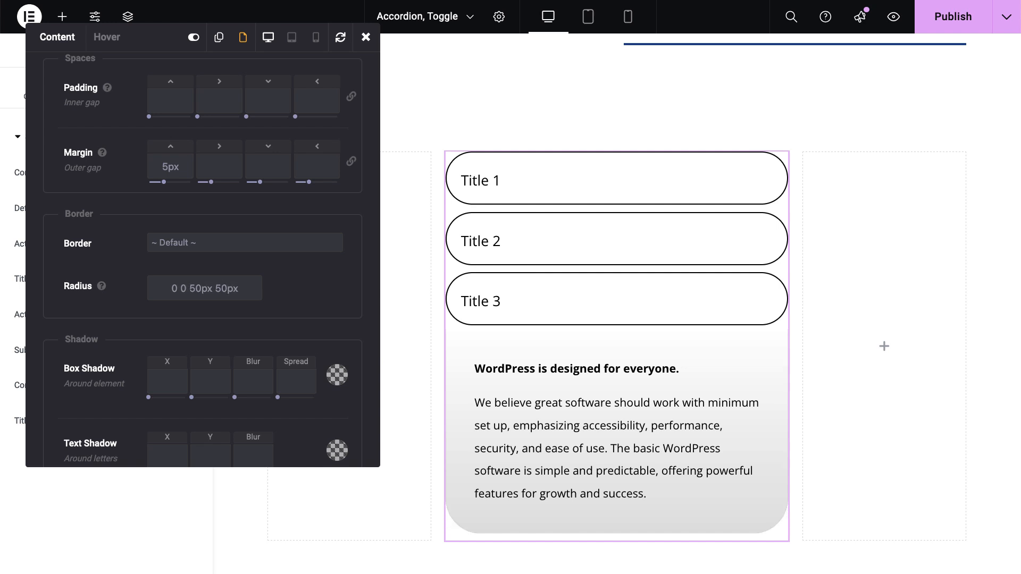
click(620, 237)
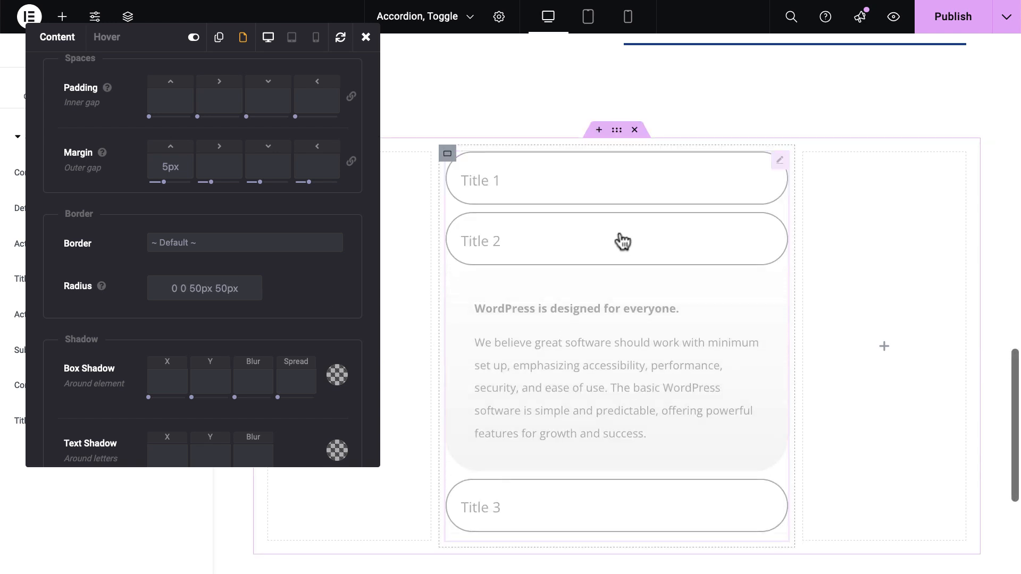
click(365, 37)
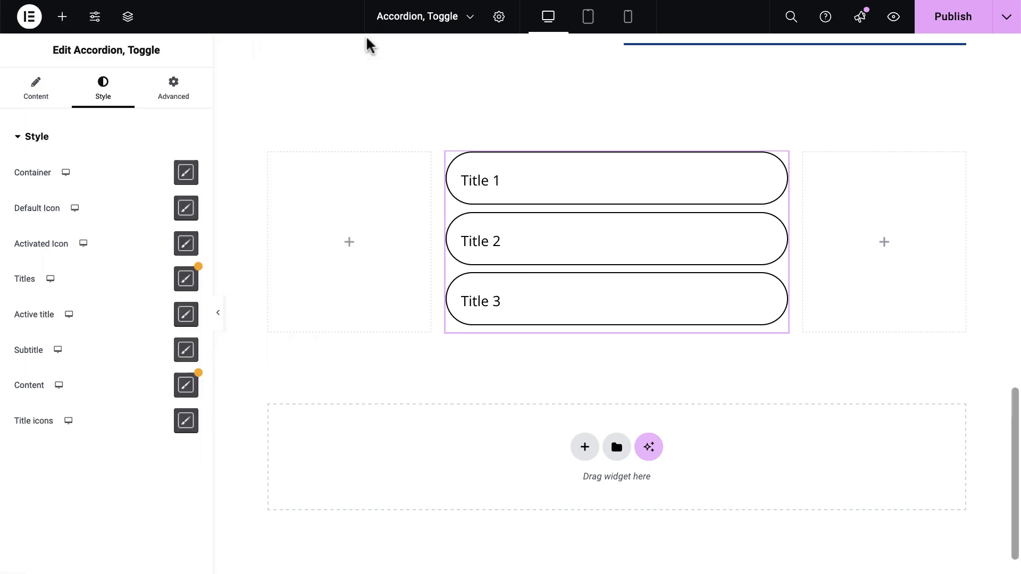
Step: Publish the page with the finished accordions and reload the live page to load the update
click(949, 21)
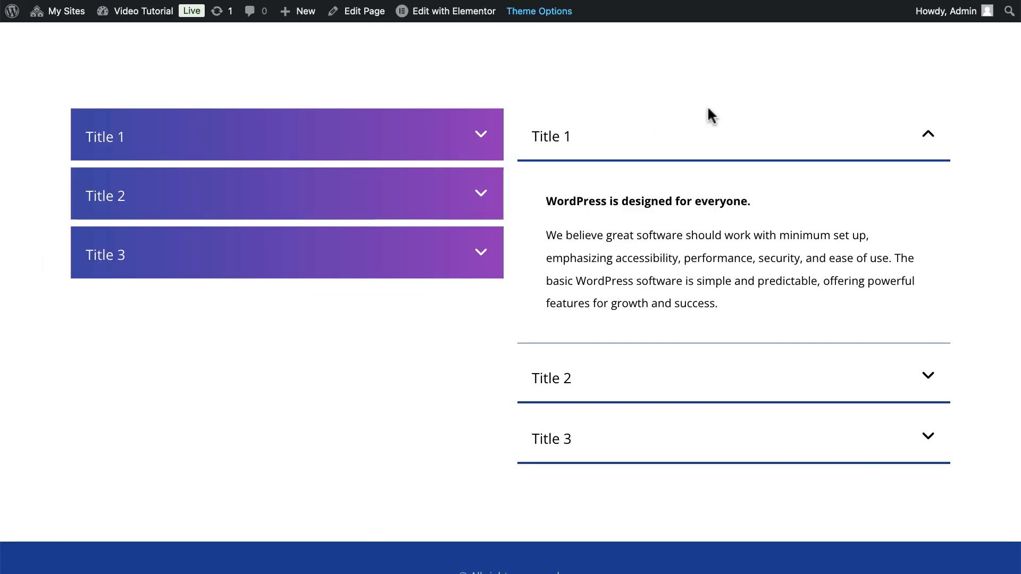
right_click(696, 59)
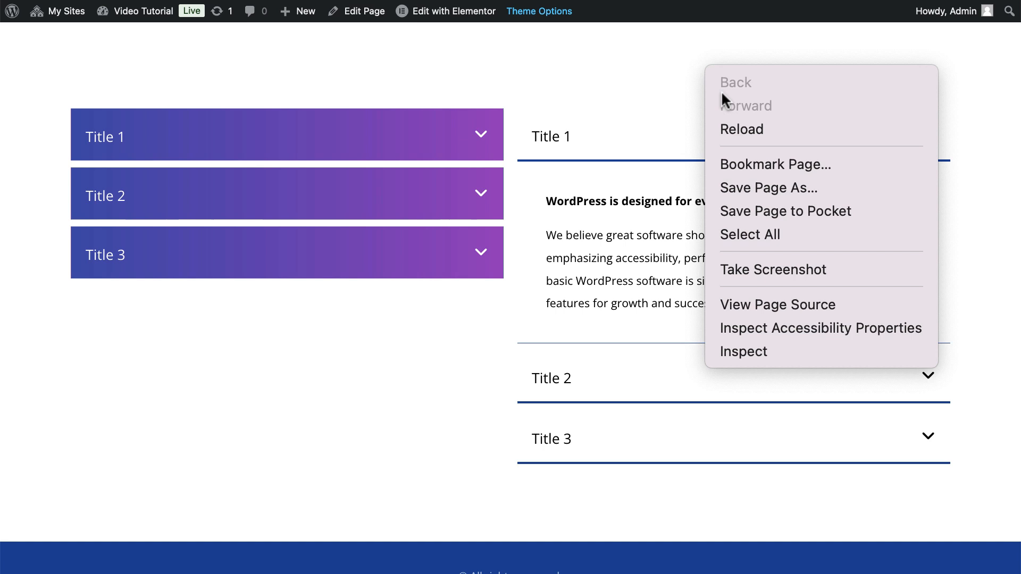
click(730, 123)
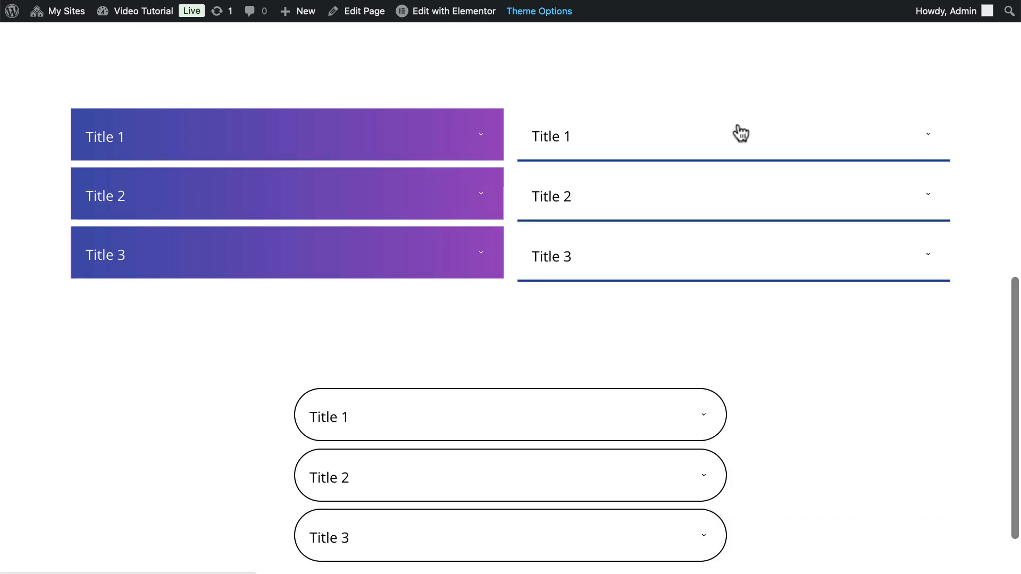
Step: Expand the first, second and third items of the pill-shaped accordion on the live page to check their content styling
scroll(739, 240, down, 3)
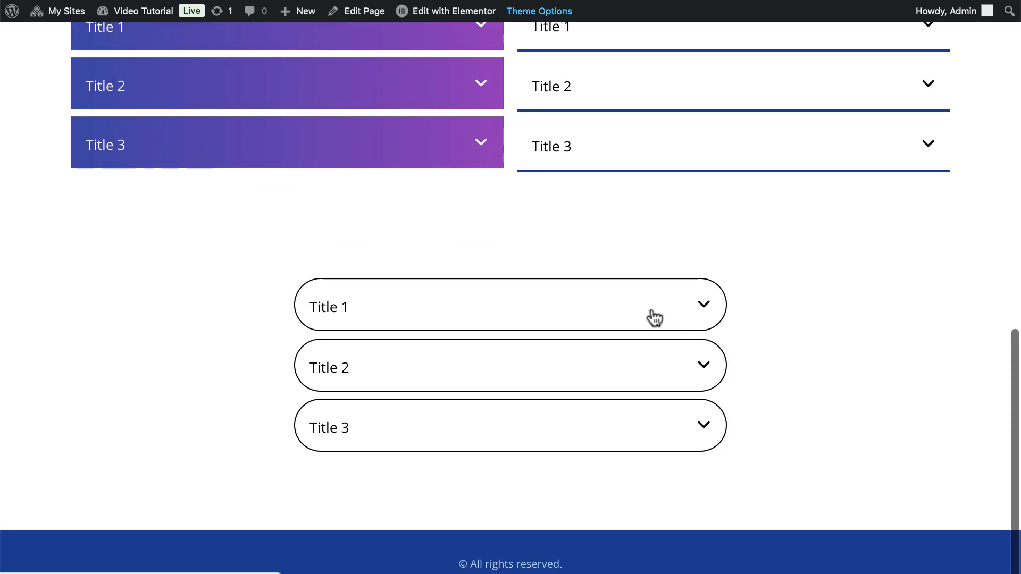
click(653, 314)
scroll(779, 303, down, 5)
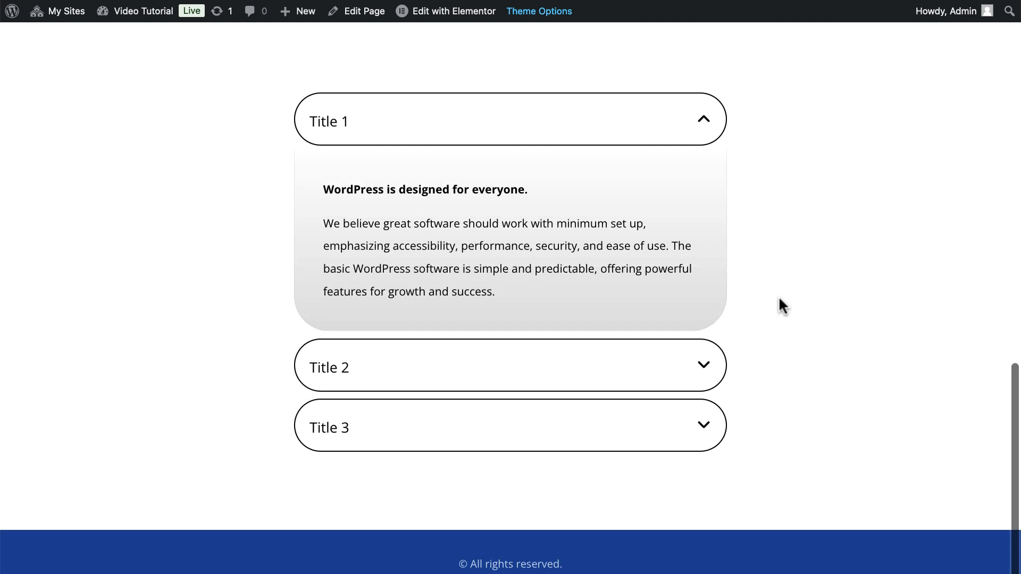
click(660, 380)
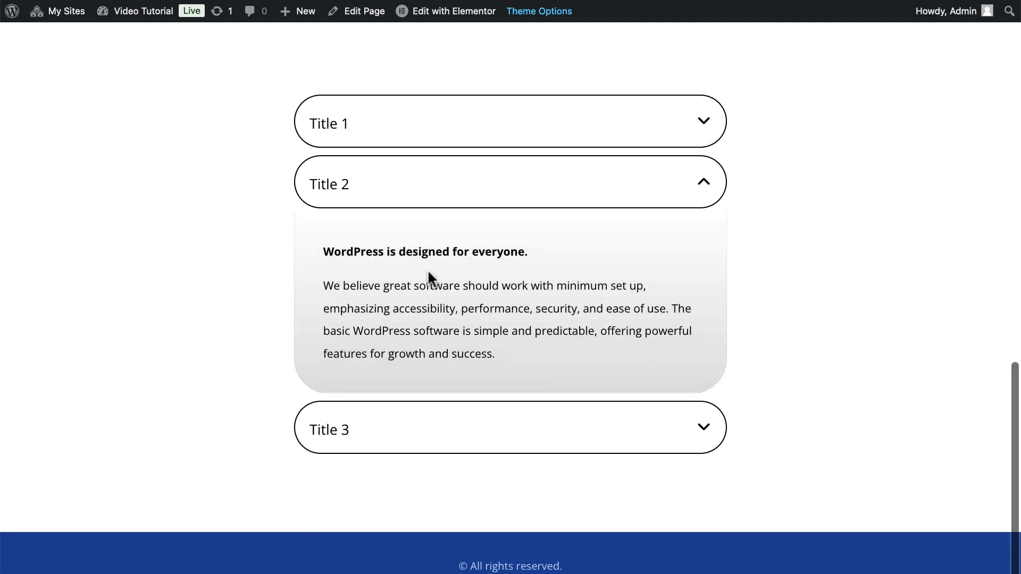
click(678, 440)
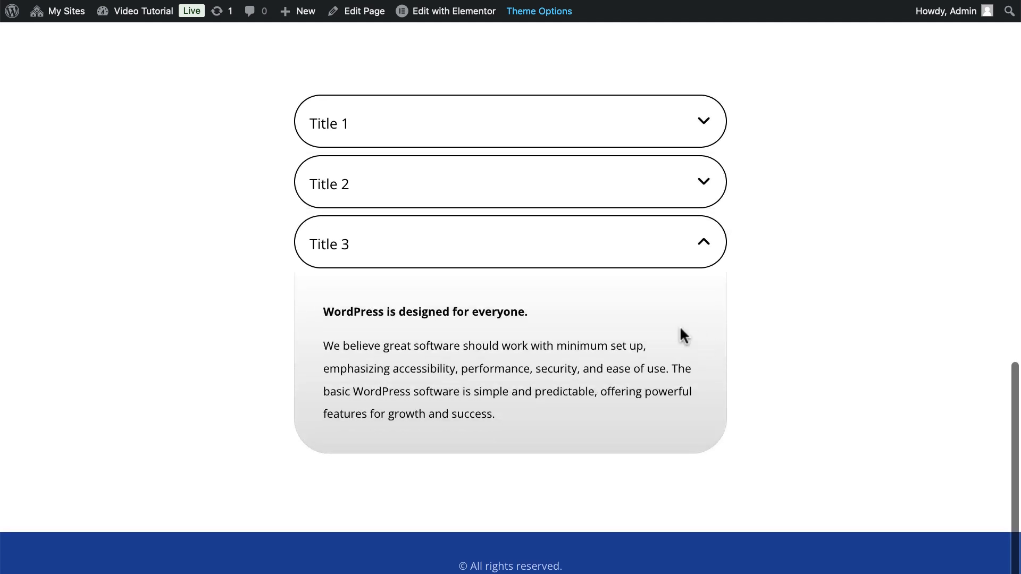